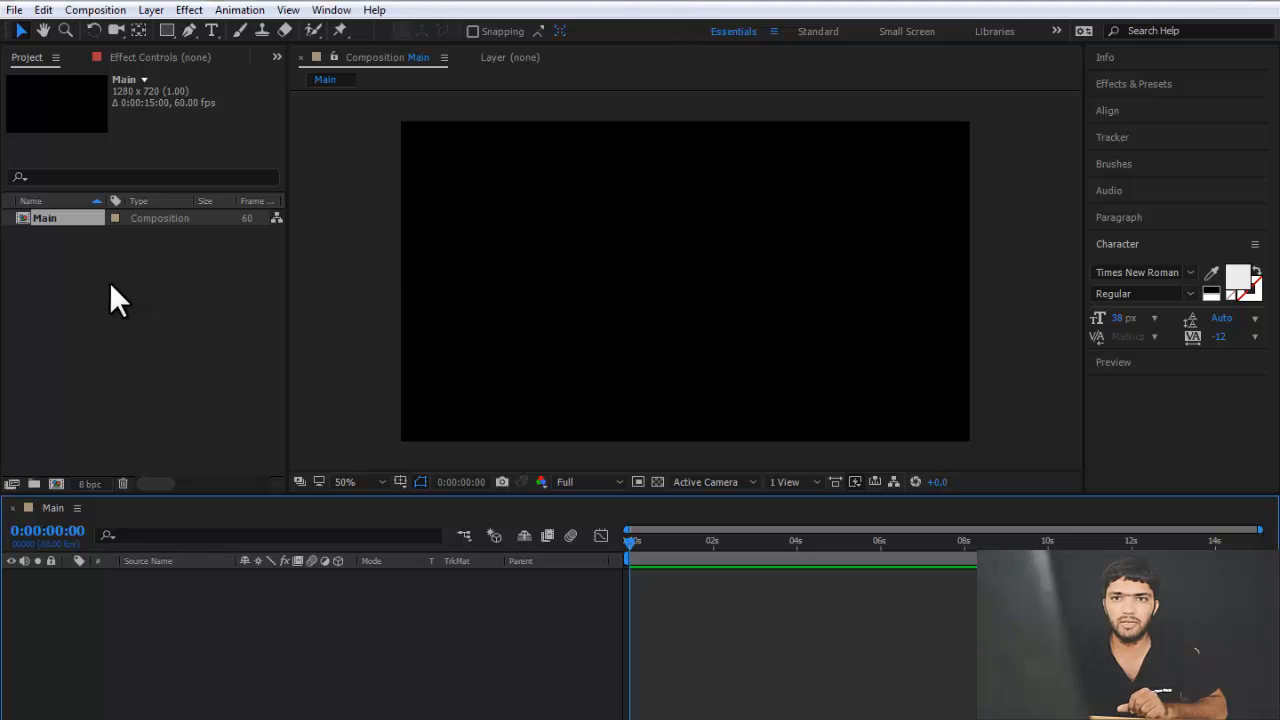
Create a new composition named Comp 1 at 1280 x 720 px, 60 fps, with a 15-second duration.
right_click(107, 286)
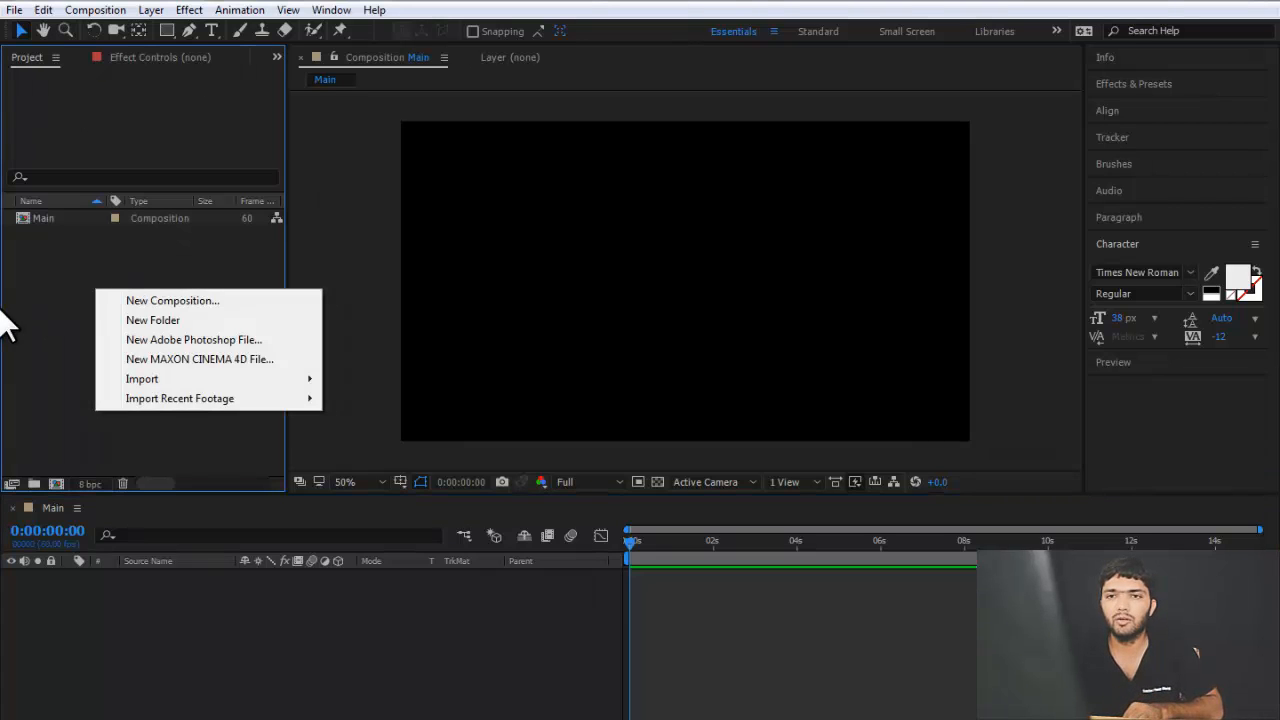
click(150, 300)
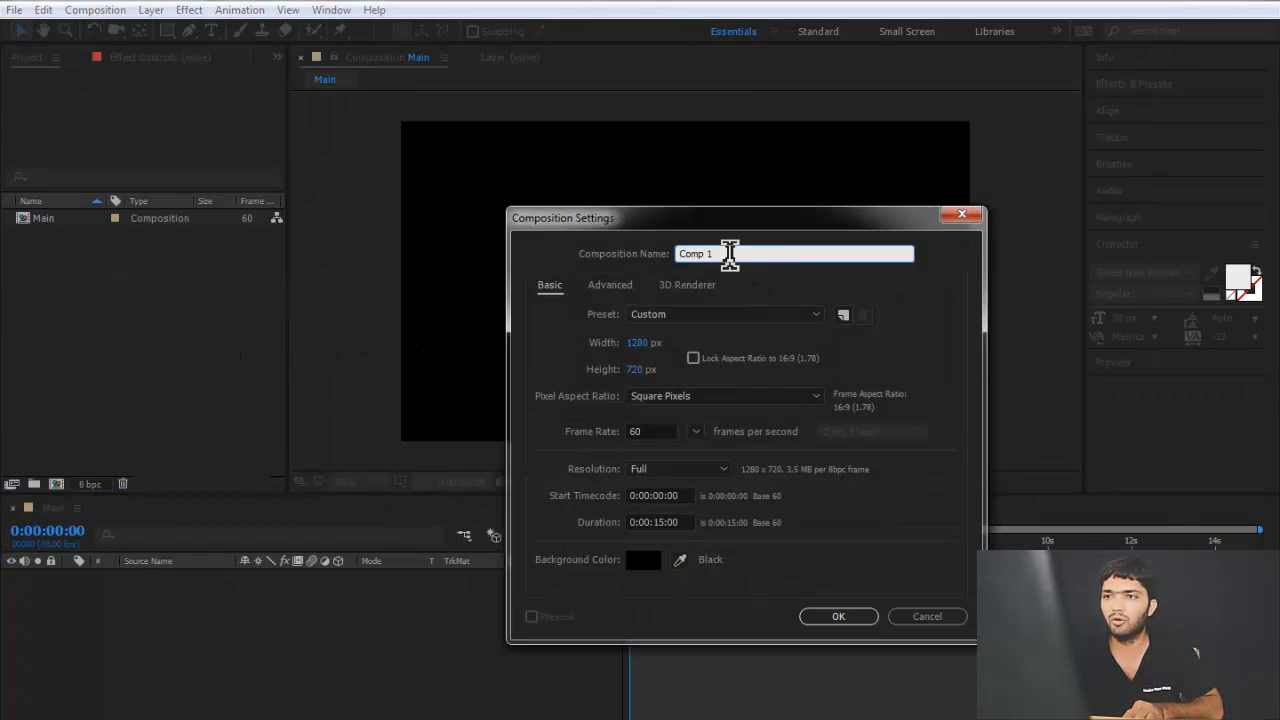
click(825, 616)
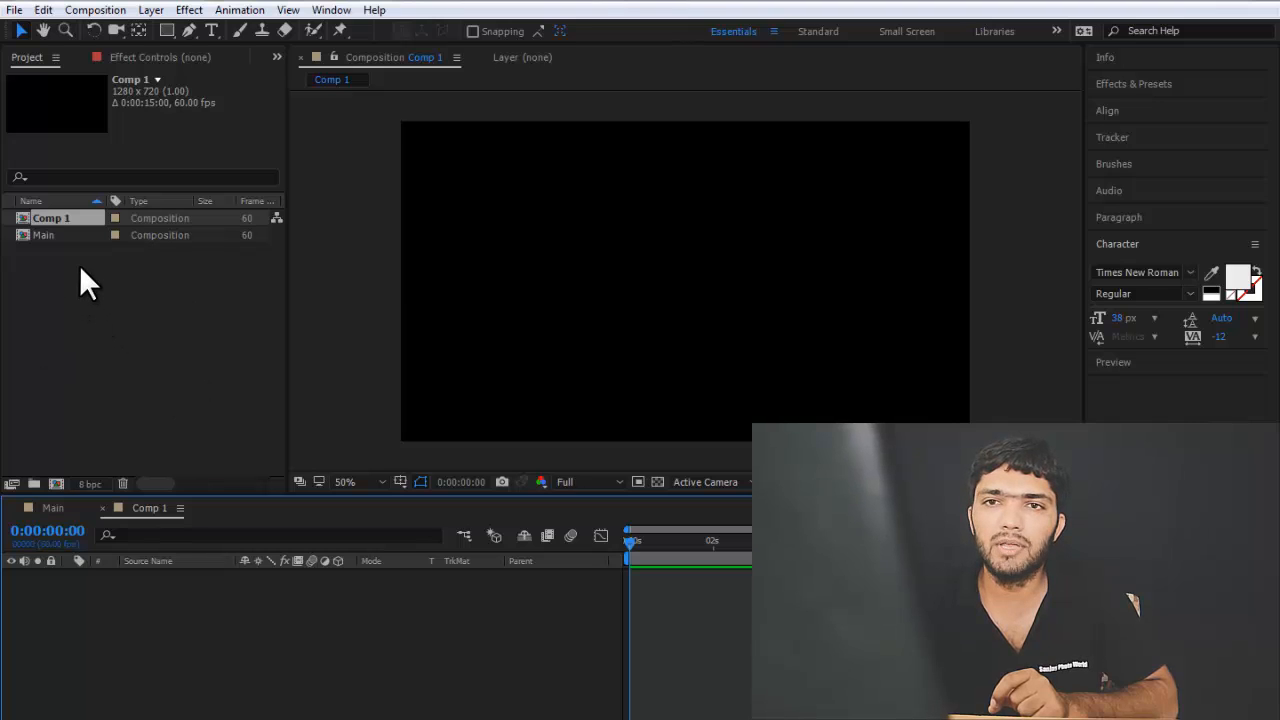
Import the photo 03.jpg into the project and add it as a layer in Comp 1.
double_click(65, 303)
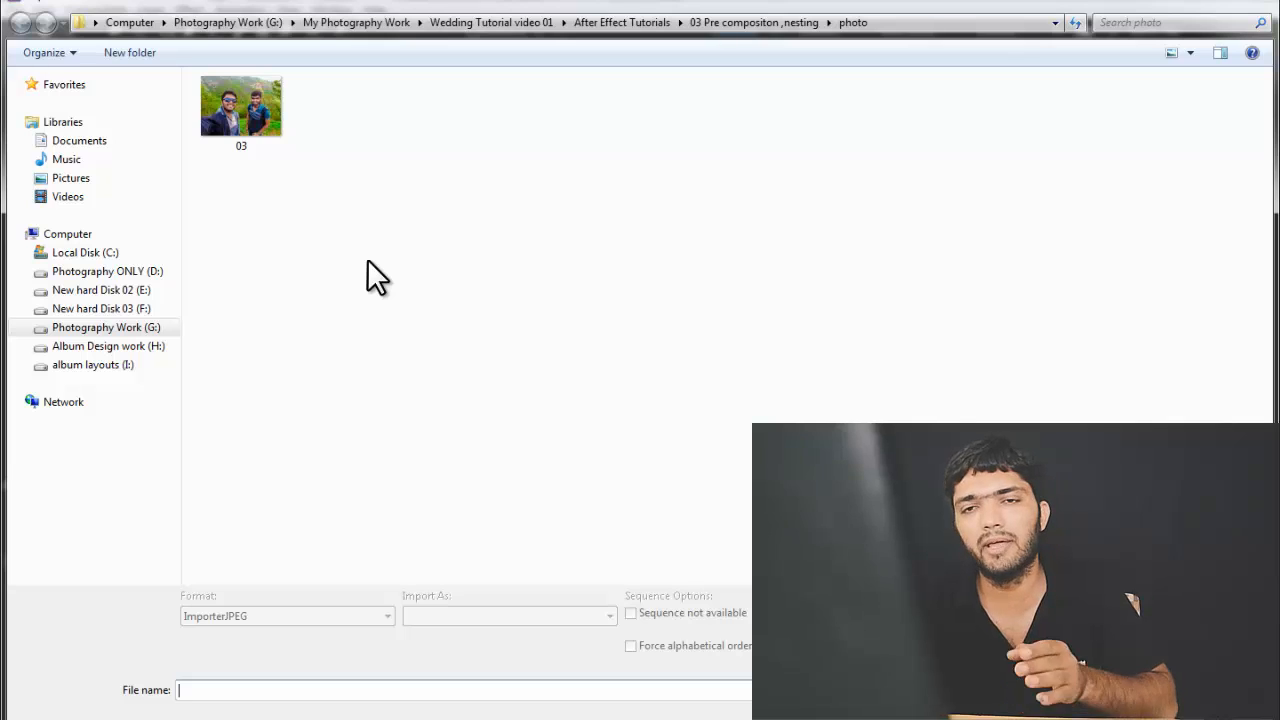
double_click(241, 125)
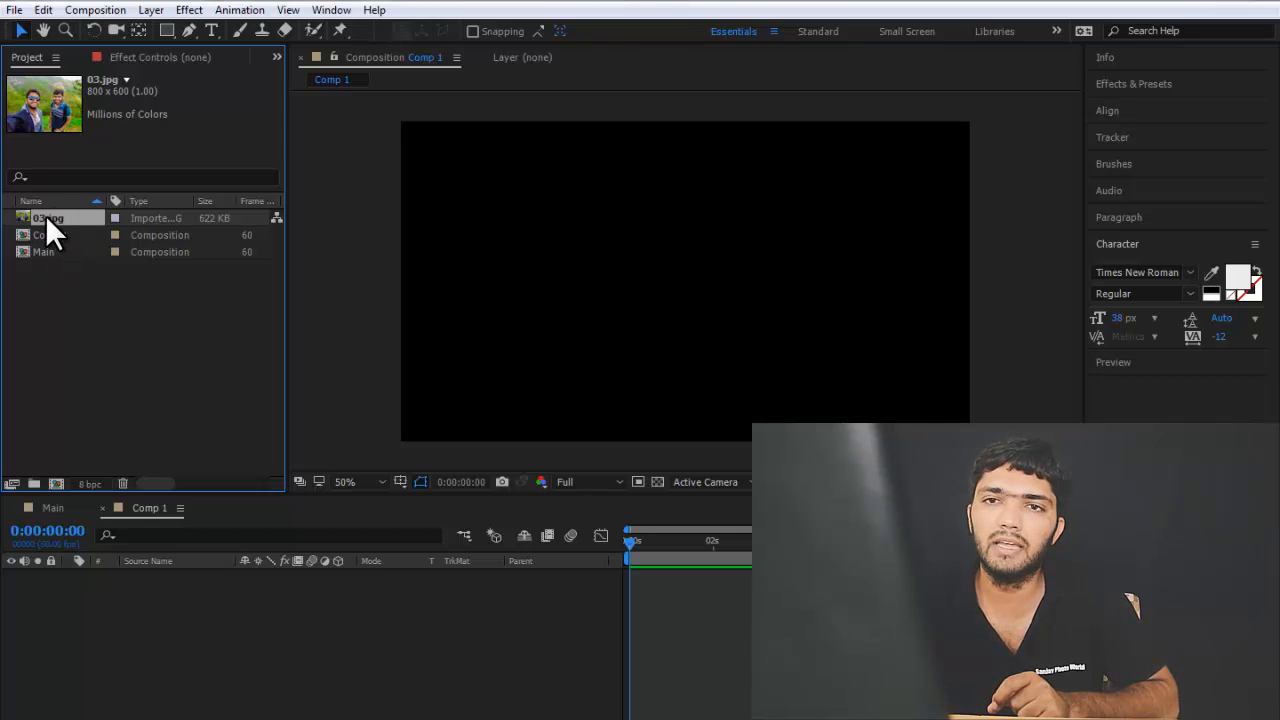
drag(45, 215, 188, 615)
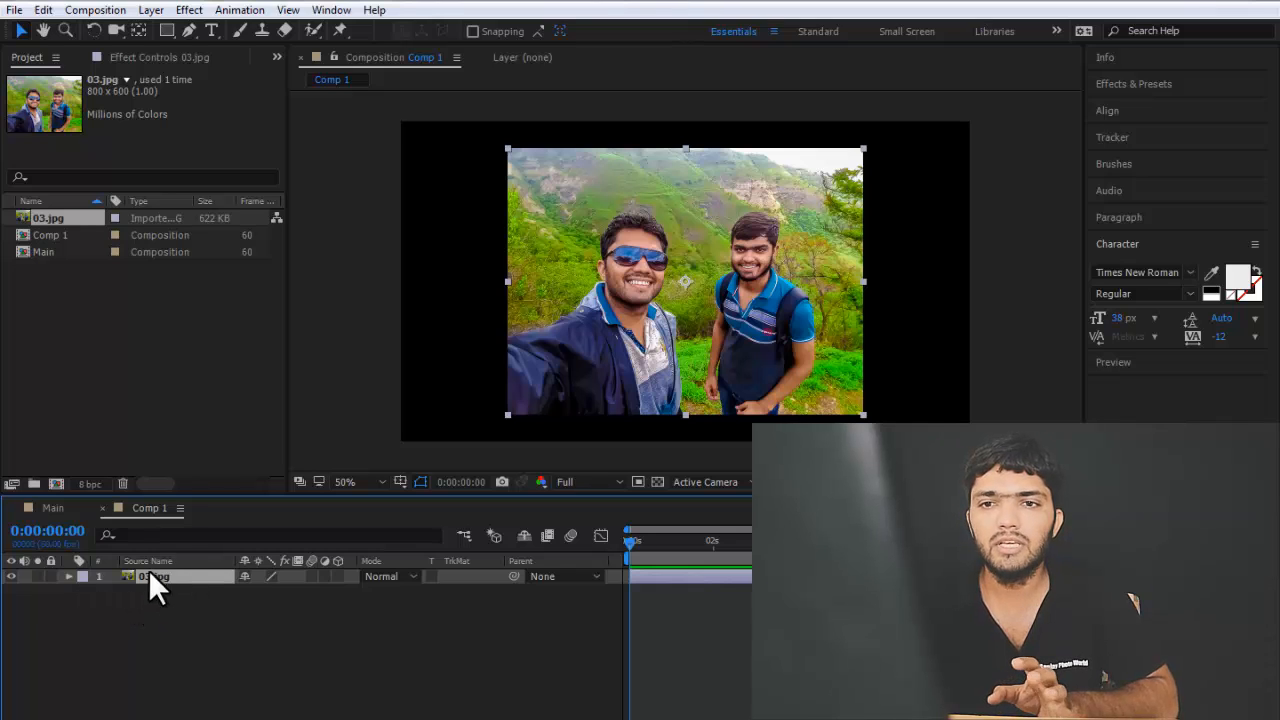
Add a text layer reading "sadfasdfasdfasdfsad" to Comp 1 and move it to the photo's lower-right corner.
right_click(200, 665)
mouse_move(270, 491)
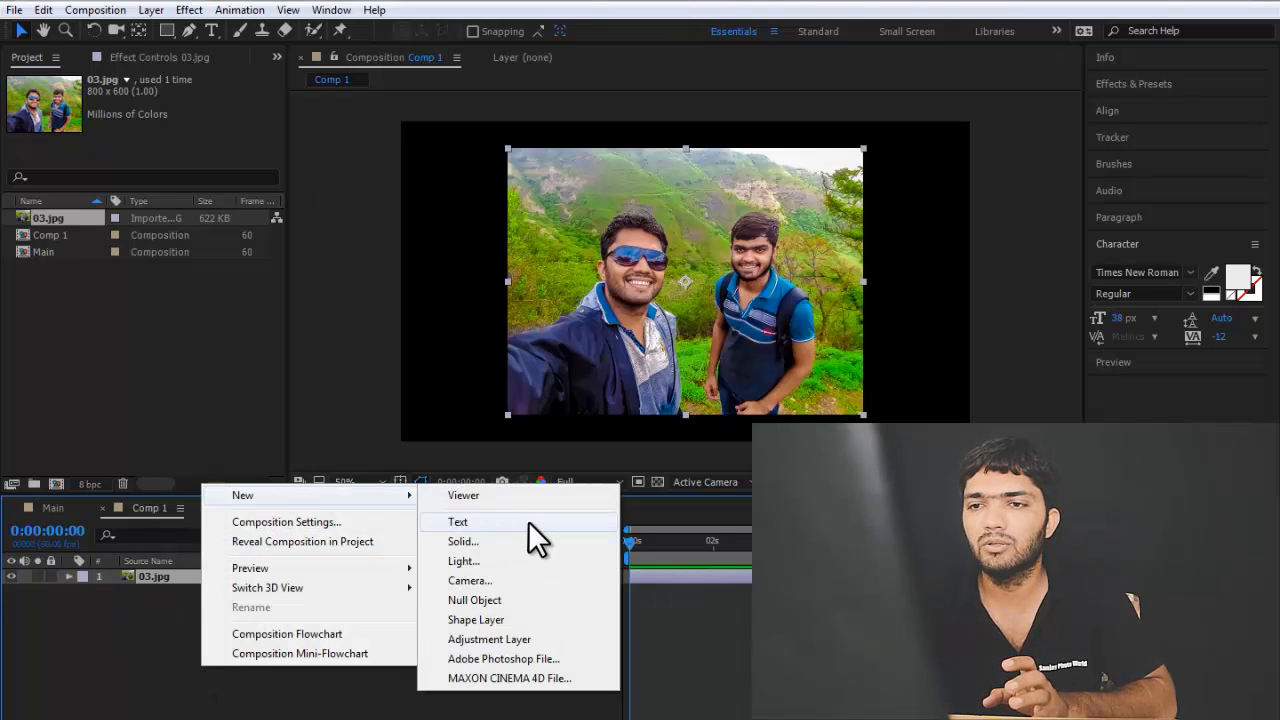
click(492, 522)
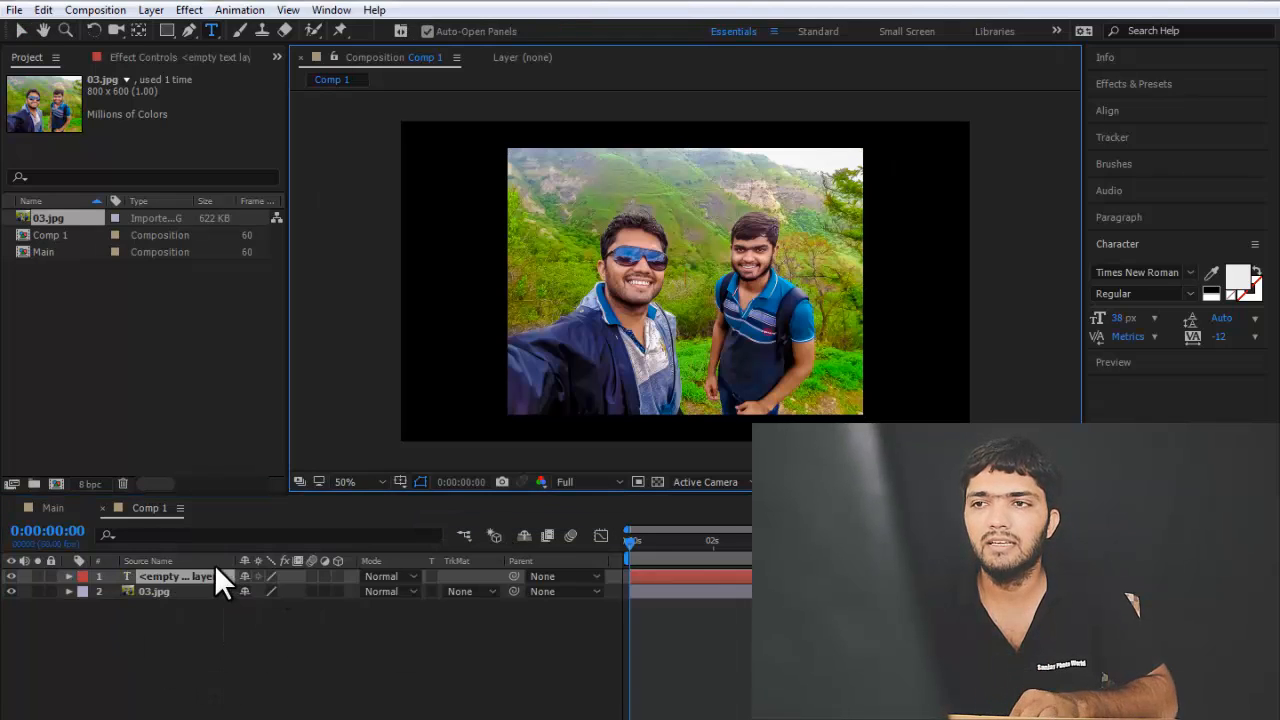
right_click(198, 627)
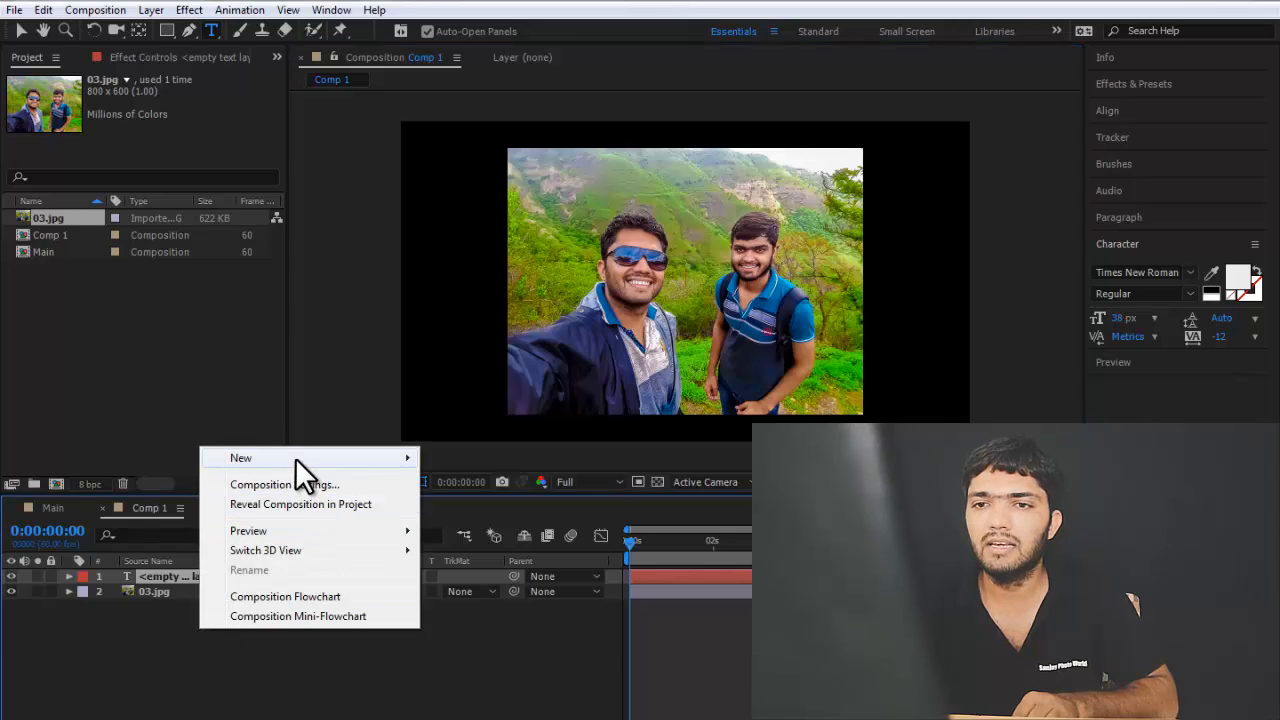
mouse_move(295, 458)
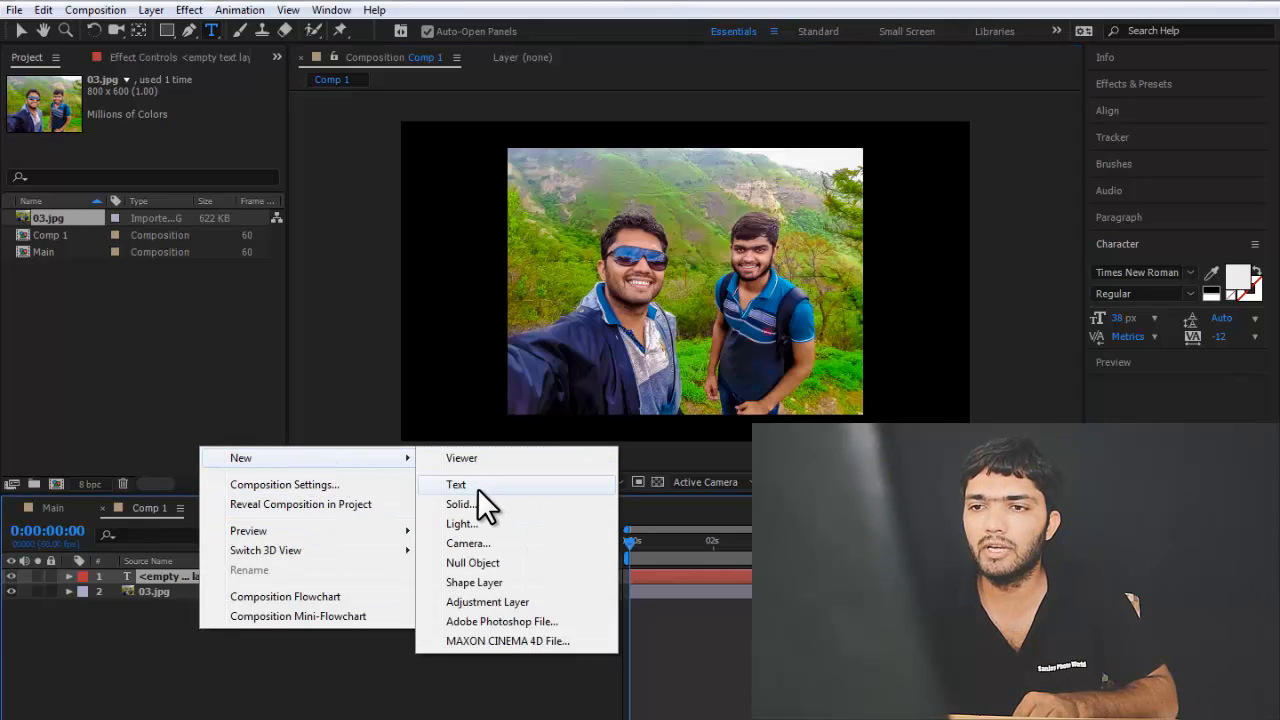
click(692, 285)
text(sadfasdfasdfasdfsad)
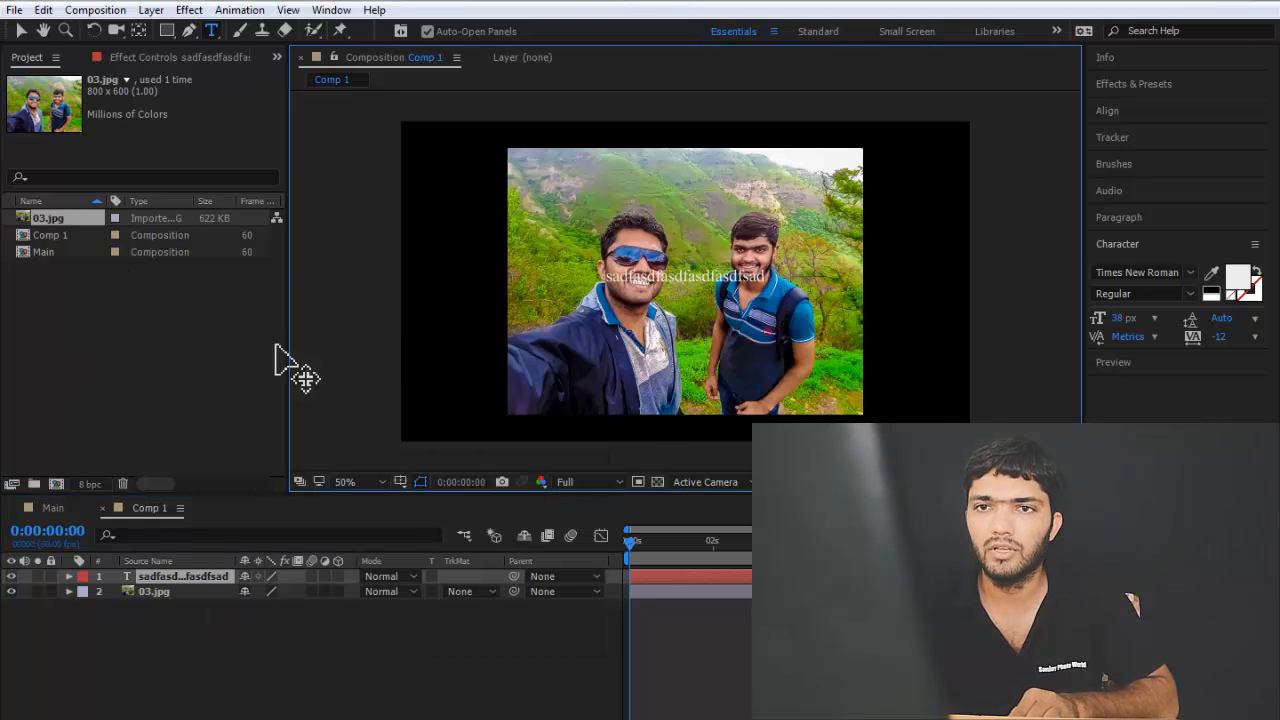
click(22, 31)
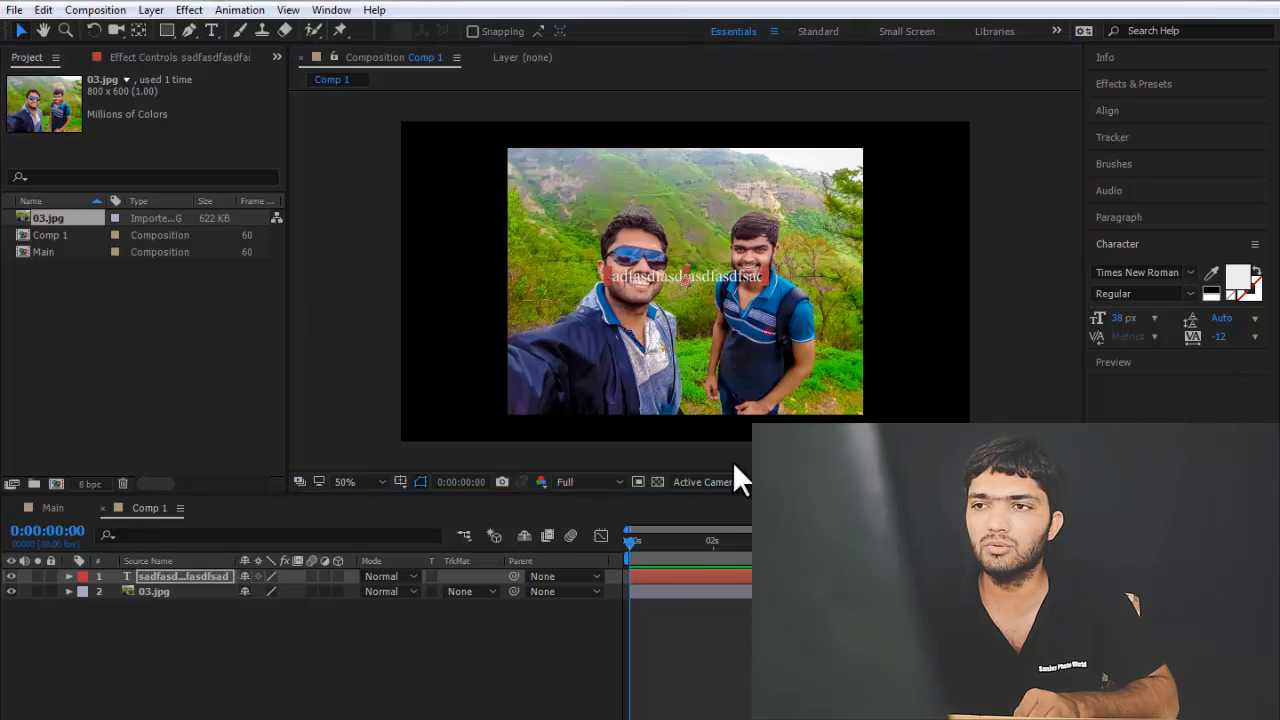
drag(734, 283, 917, 405)
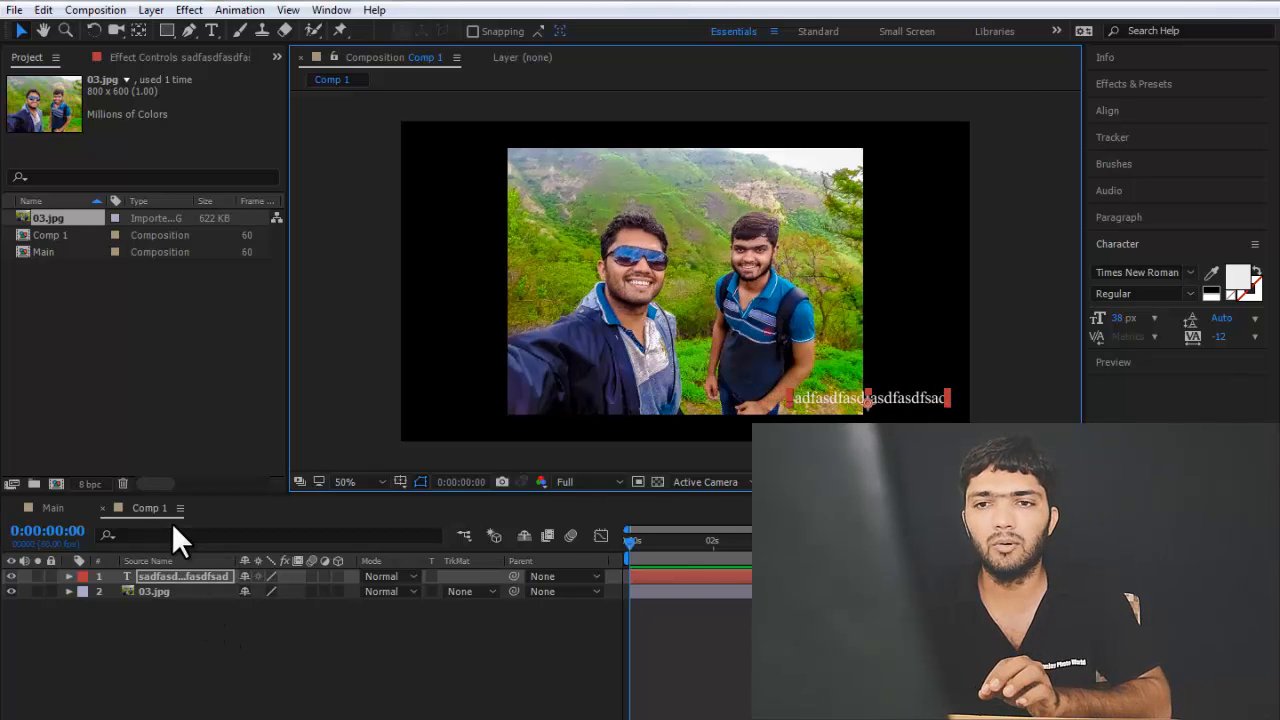
Pre-compose the text and 03.jpg layers together as Pre-comp 1, moving all attributes into it and opening the new composition.
click(150, 591)
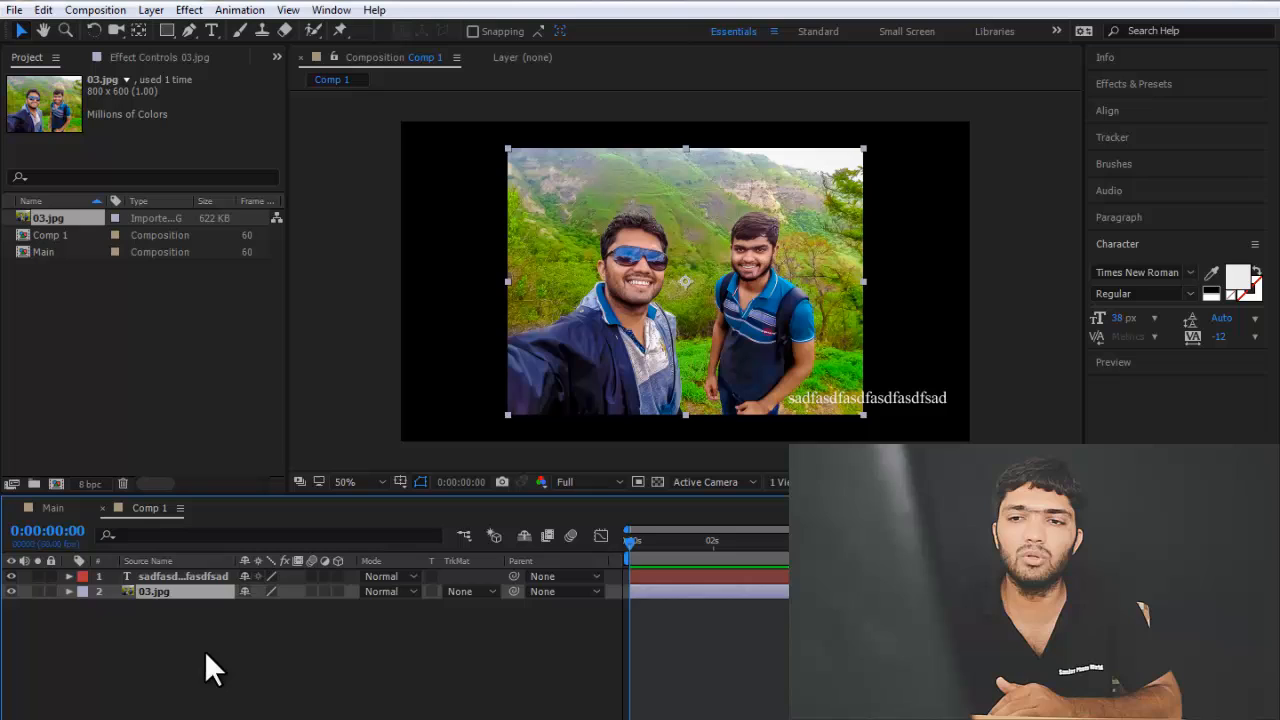
click(190, 576)
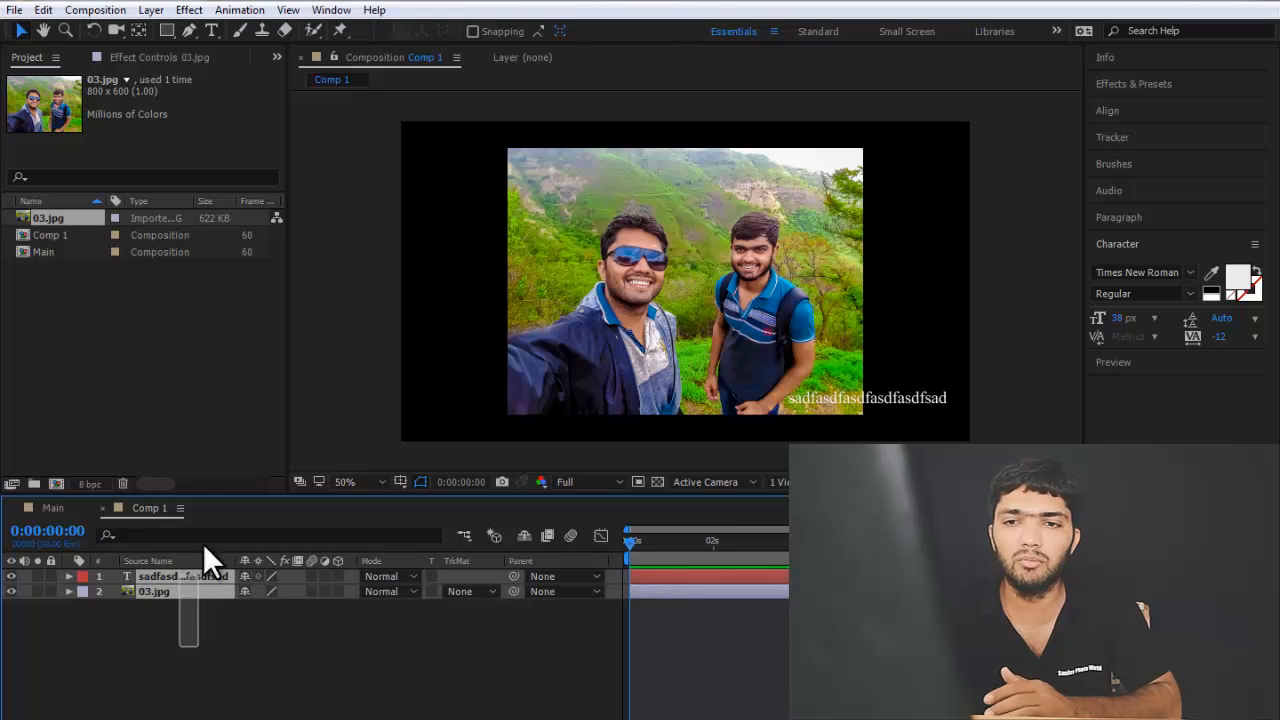
click(203, 541)
drag(185, 643, 215, 578)
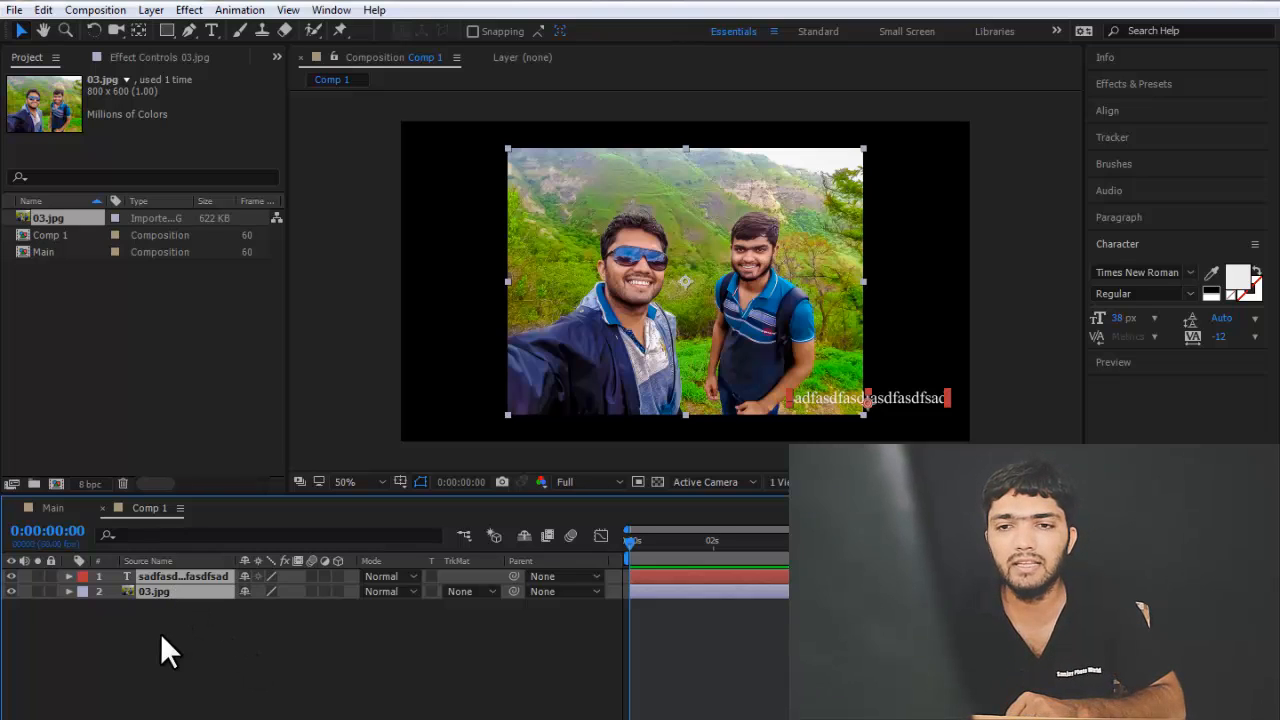
drag(172, 622, 205, 579)
right_click(194, 588)
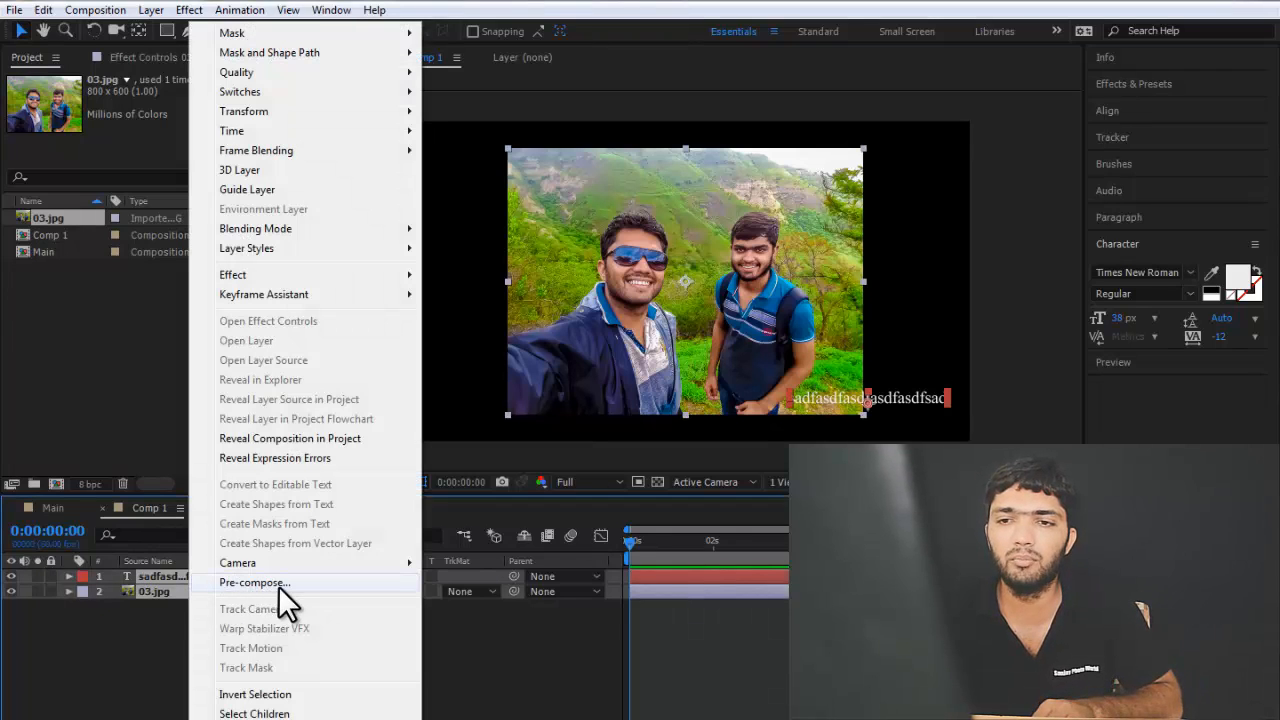
click(149, 11)
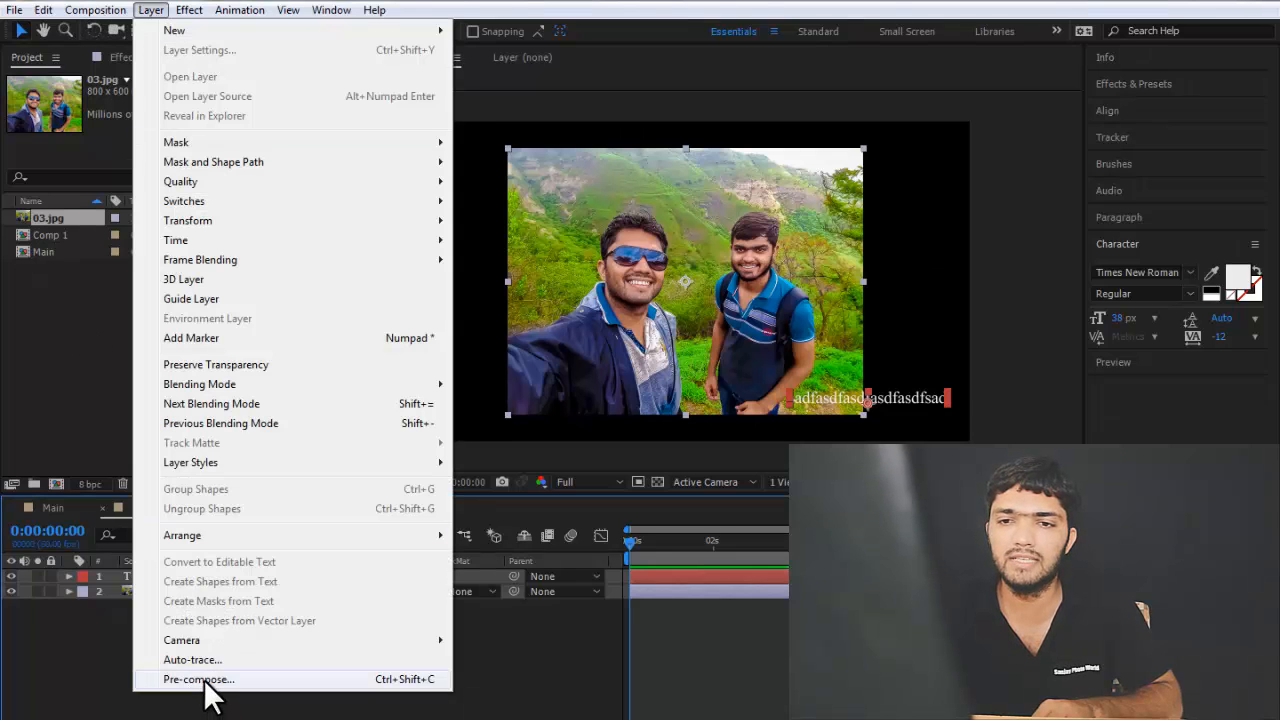
click(423, 680)
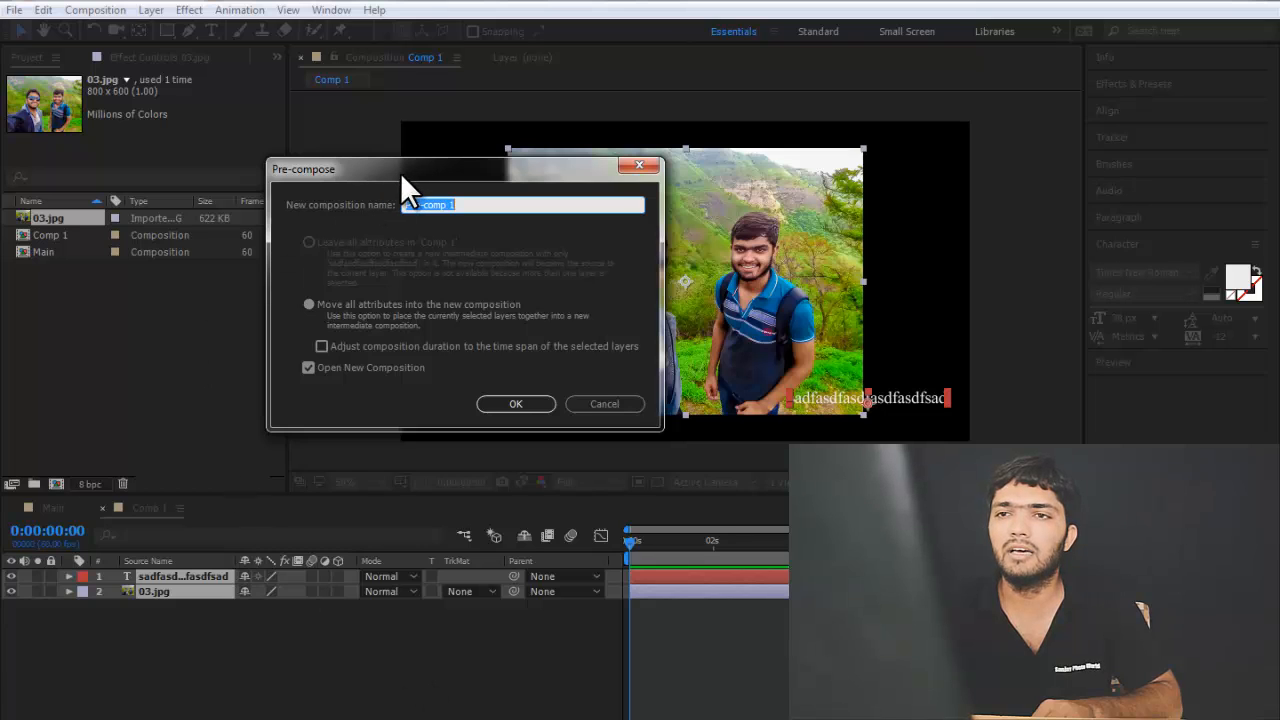
drag(407, 169, 435, 276)
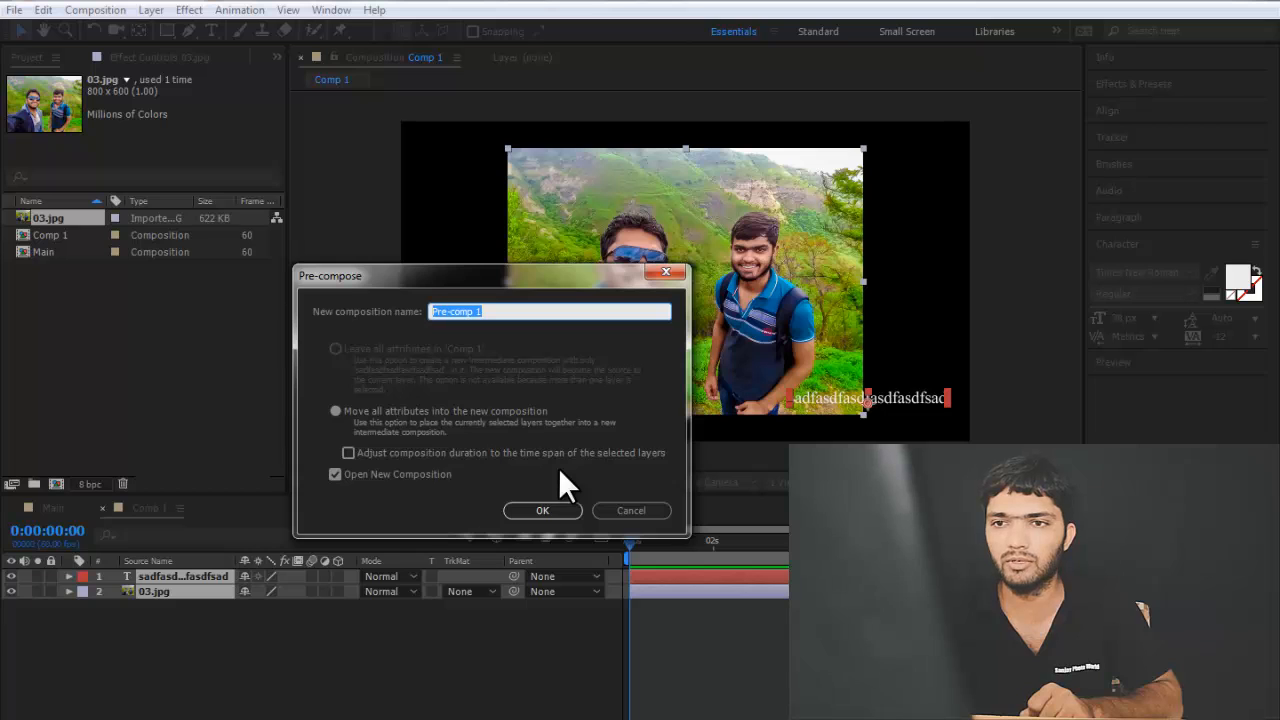
click(335, 474)
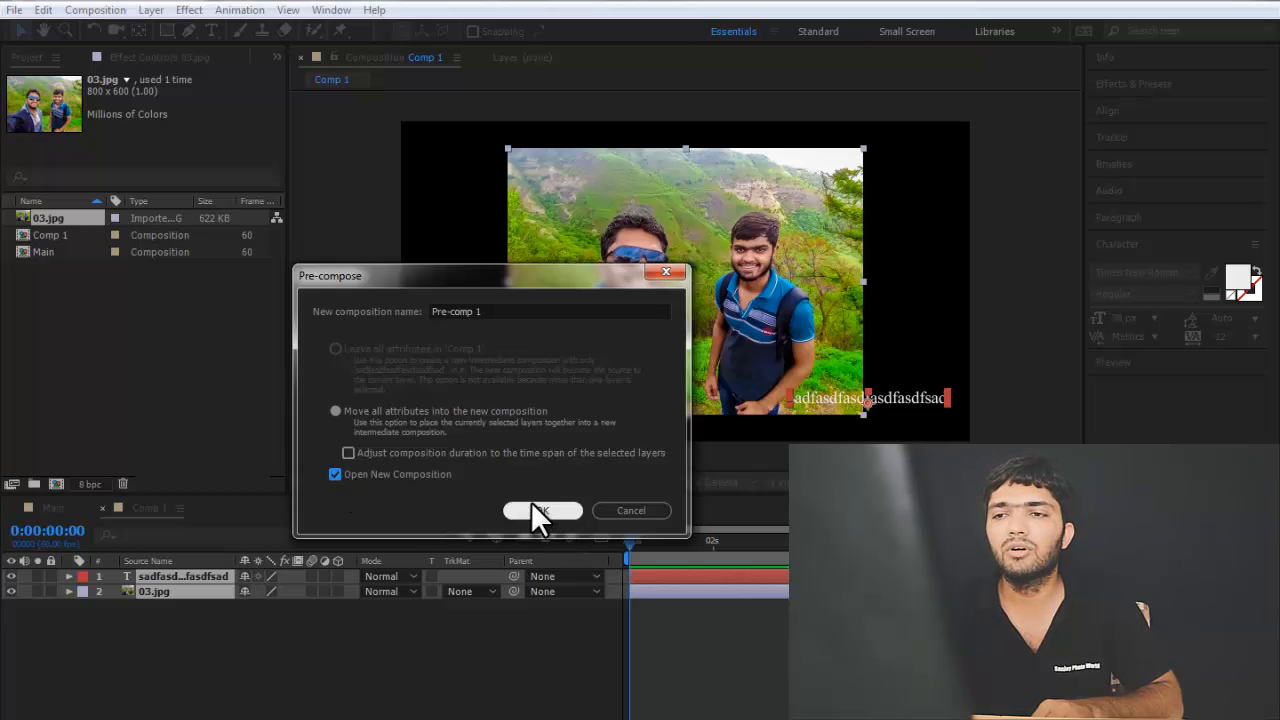
click(500, 309)
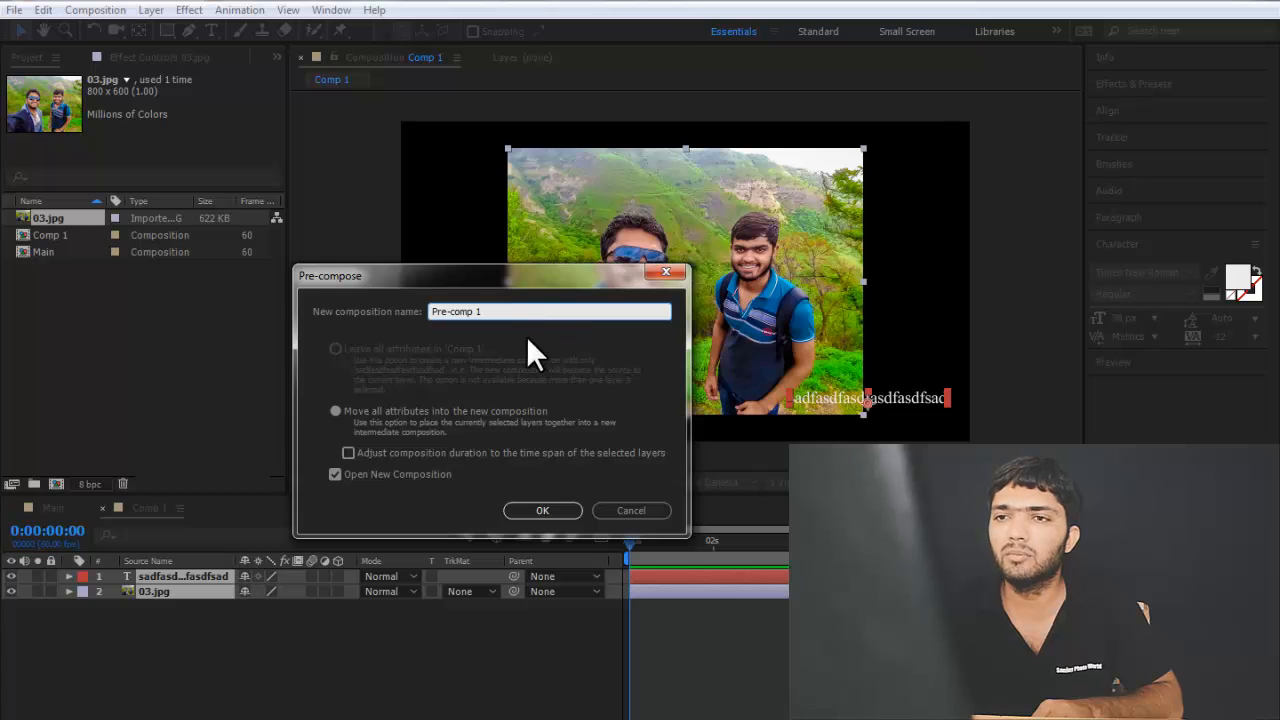
drag(491, 309, 414, 306)
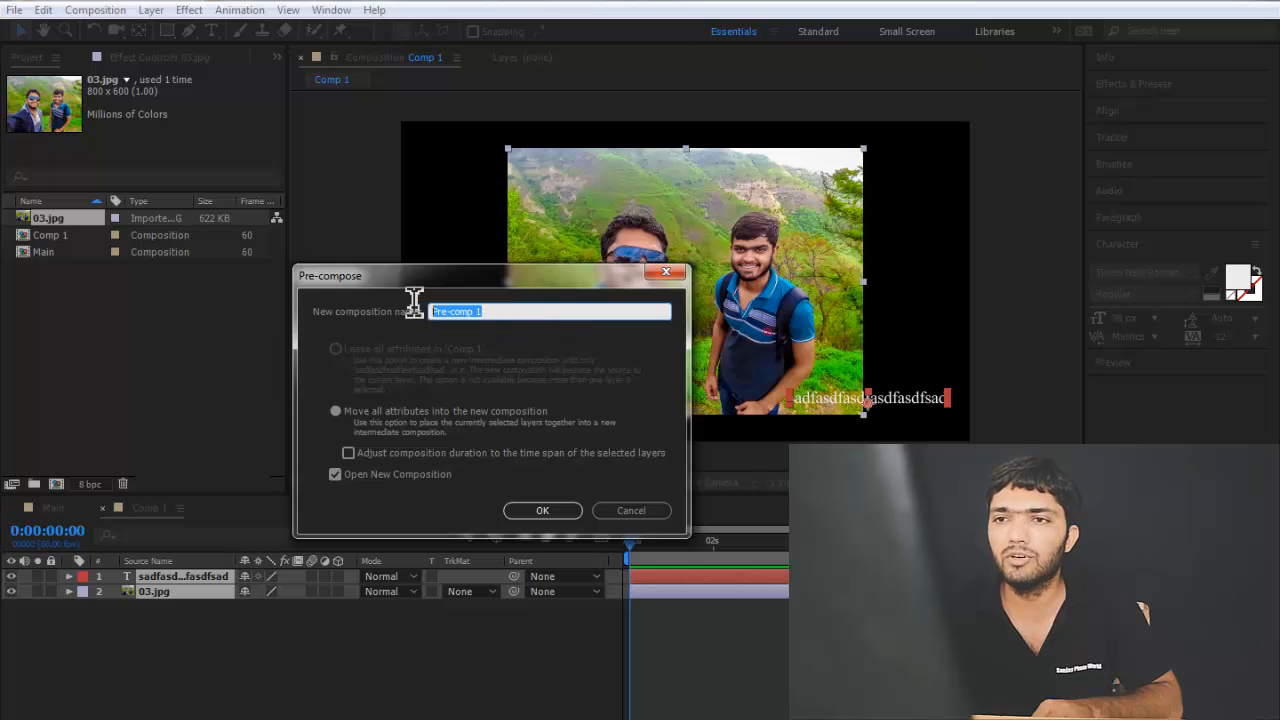
click(493, 309)
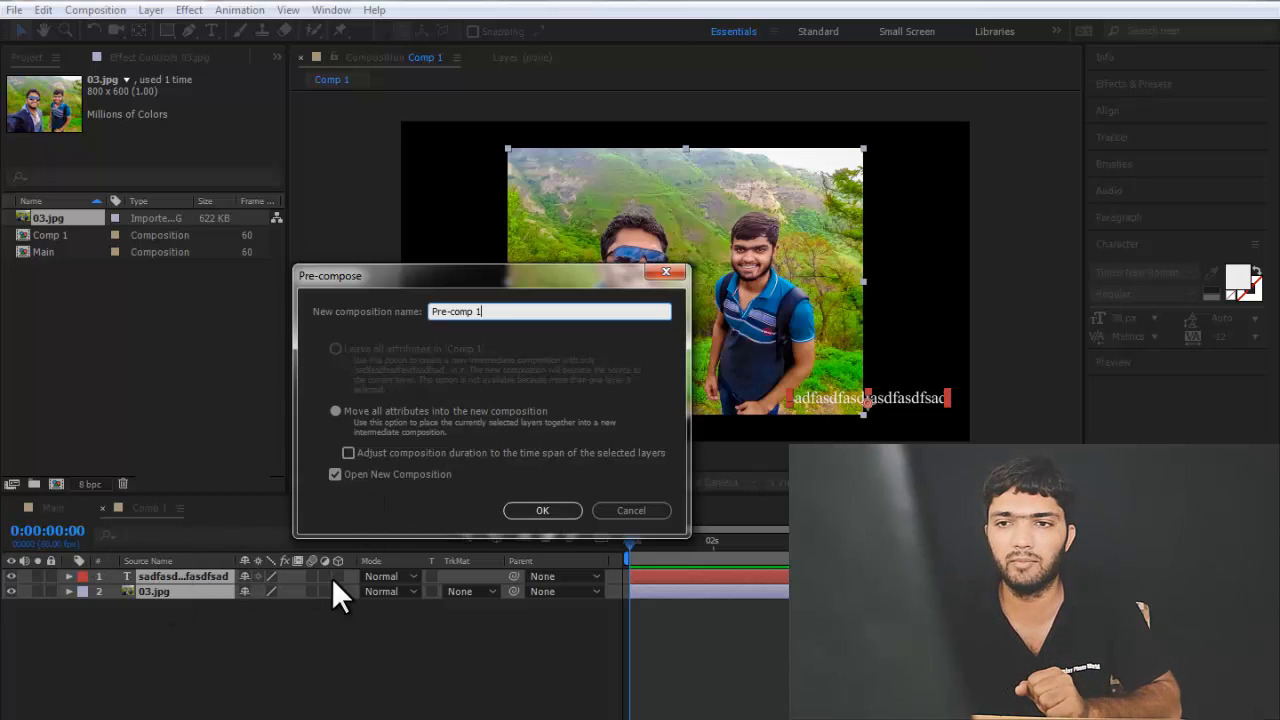
click(538, 512)
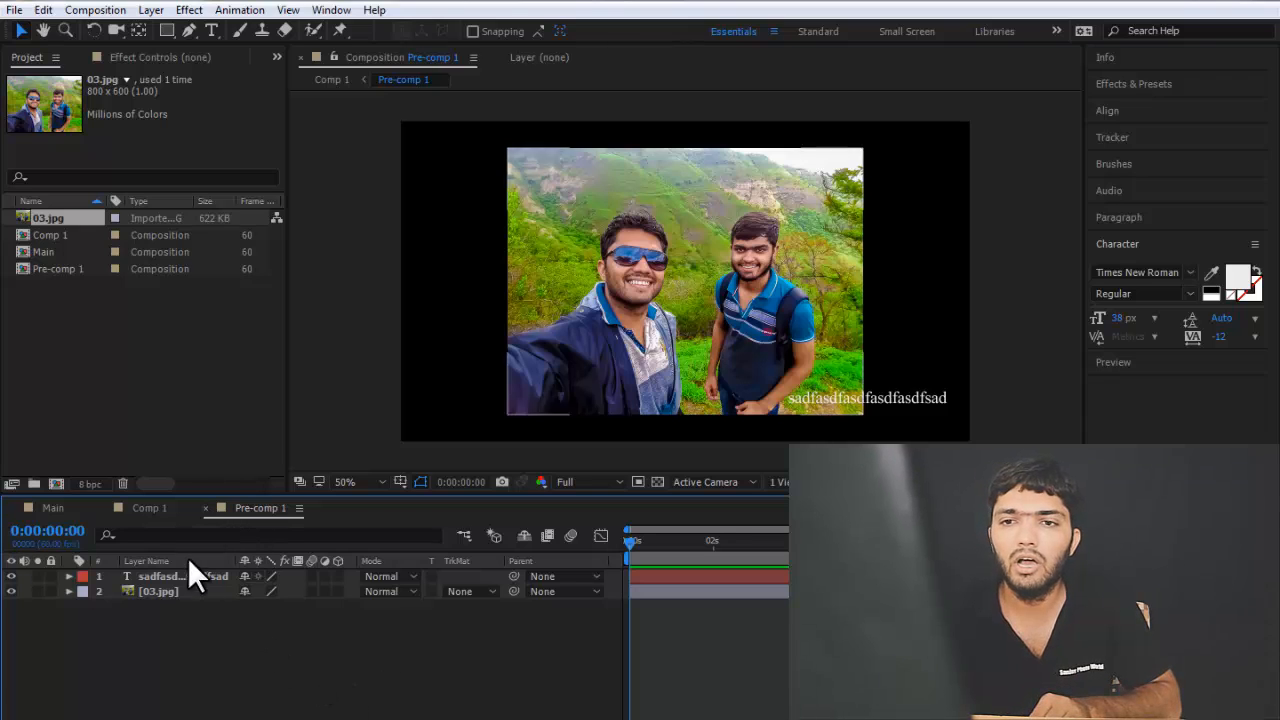
Examine the nested Pre-comp 1 layer in Comp 1 and open it to view its contents.
click(154, 506)
drag(168, 637, 190, 621)
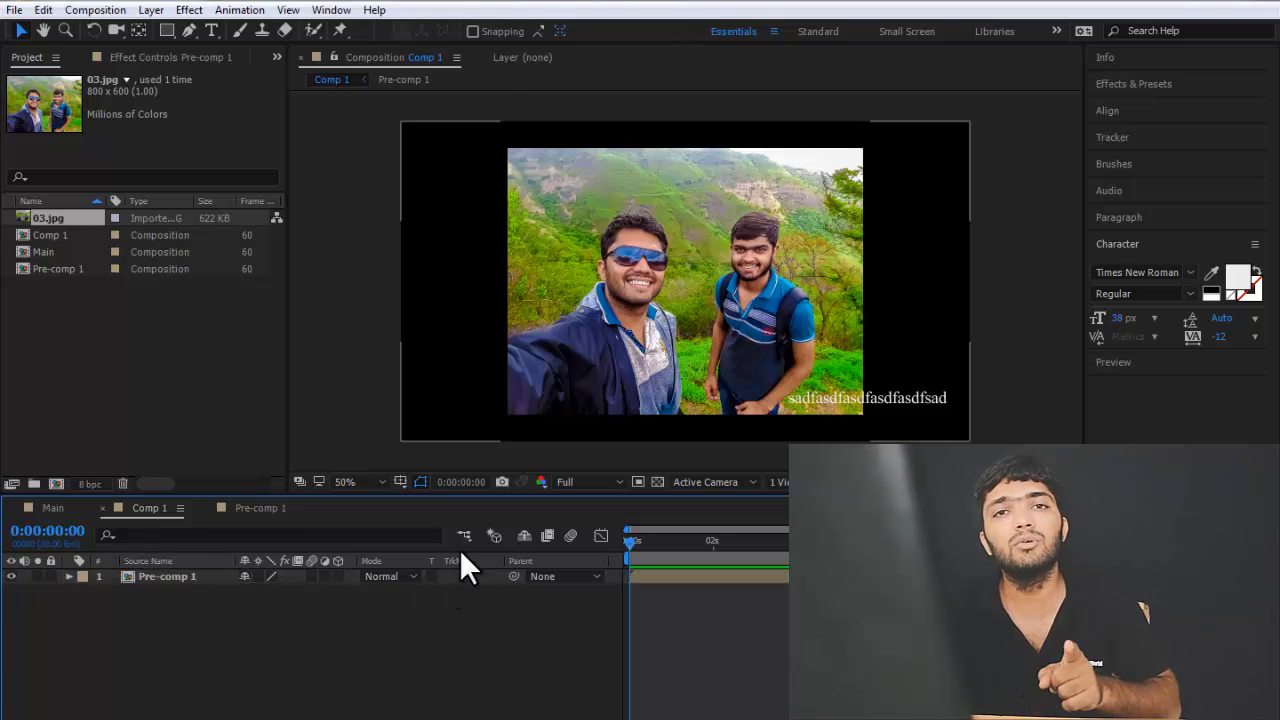
click(160, 576)
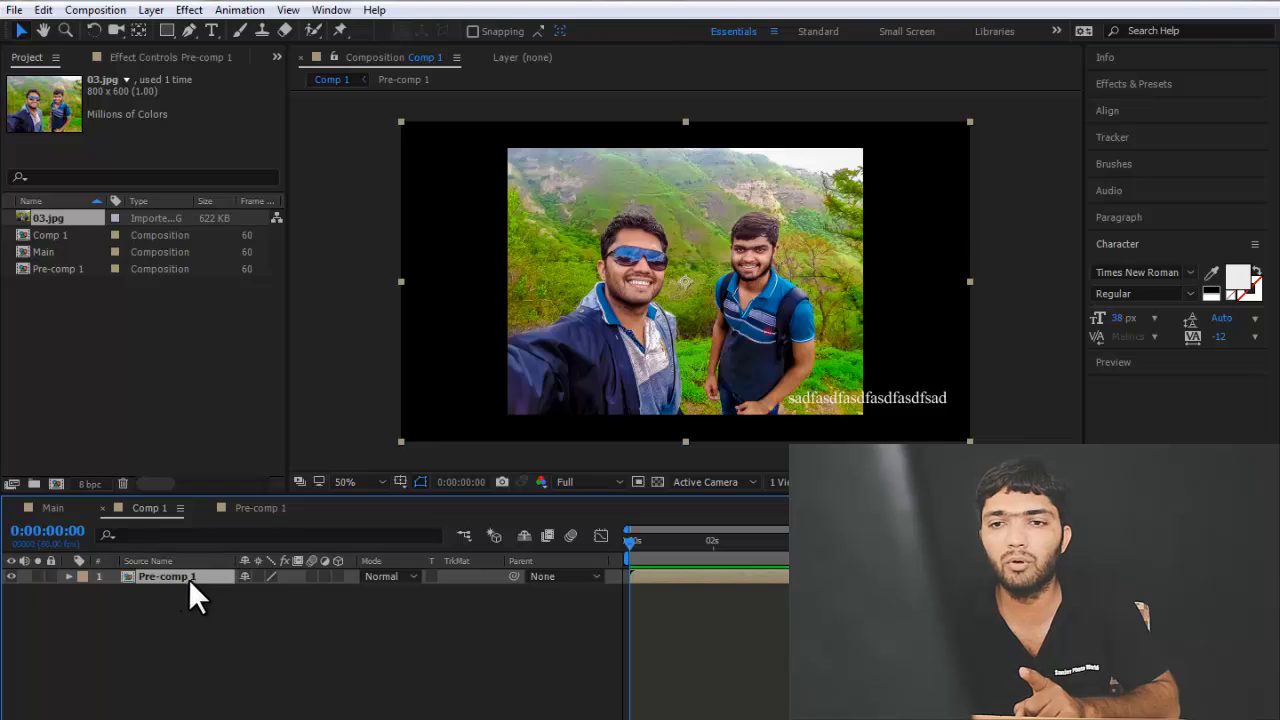
double_click(129, 576)
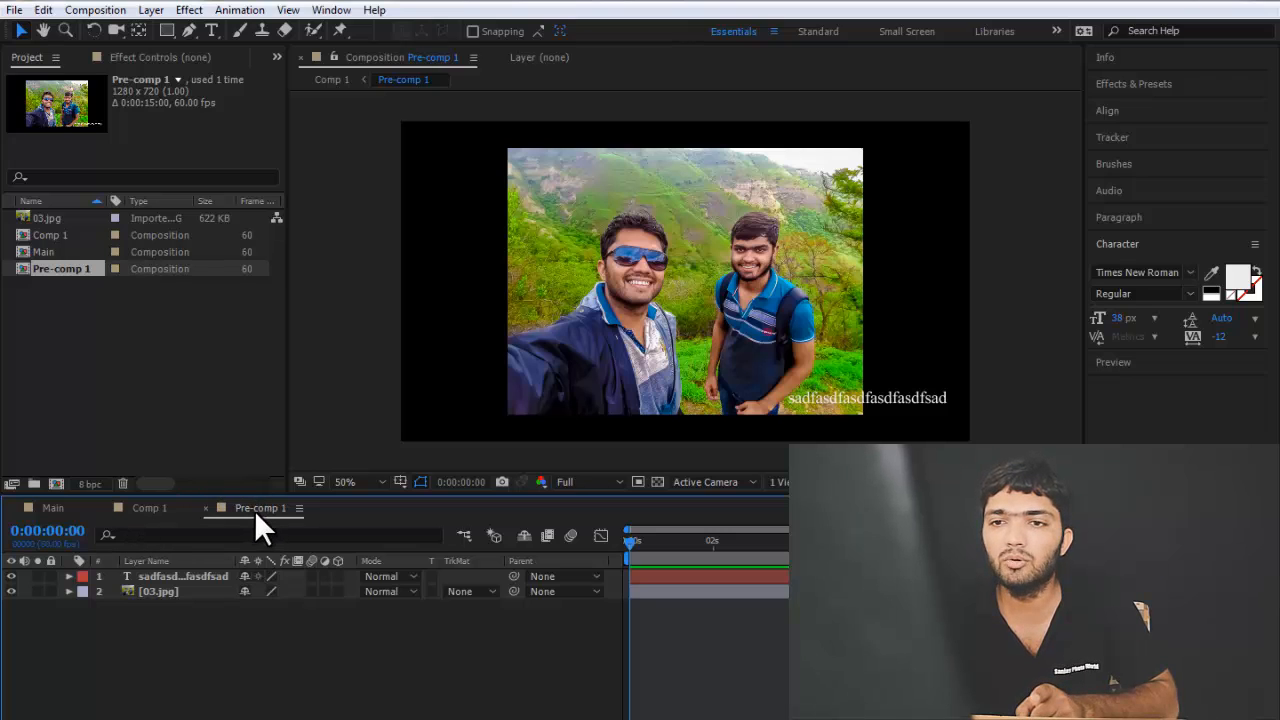
Inspect the text and 03.jpg layers inside Pre-comp 1 and compare its timeline with Comp 1.
click(148, 590)
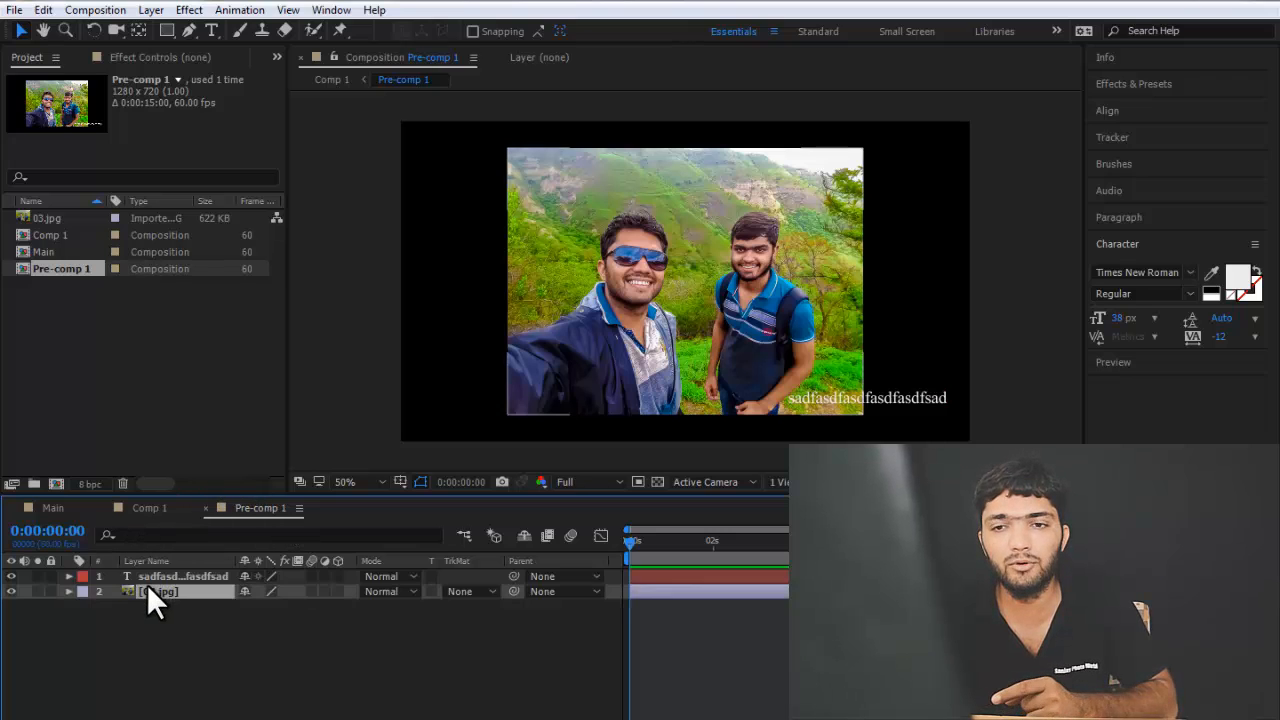
click(157, 577)
click(180, 640)
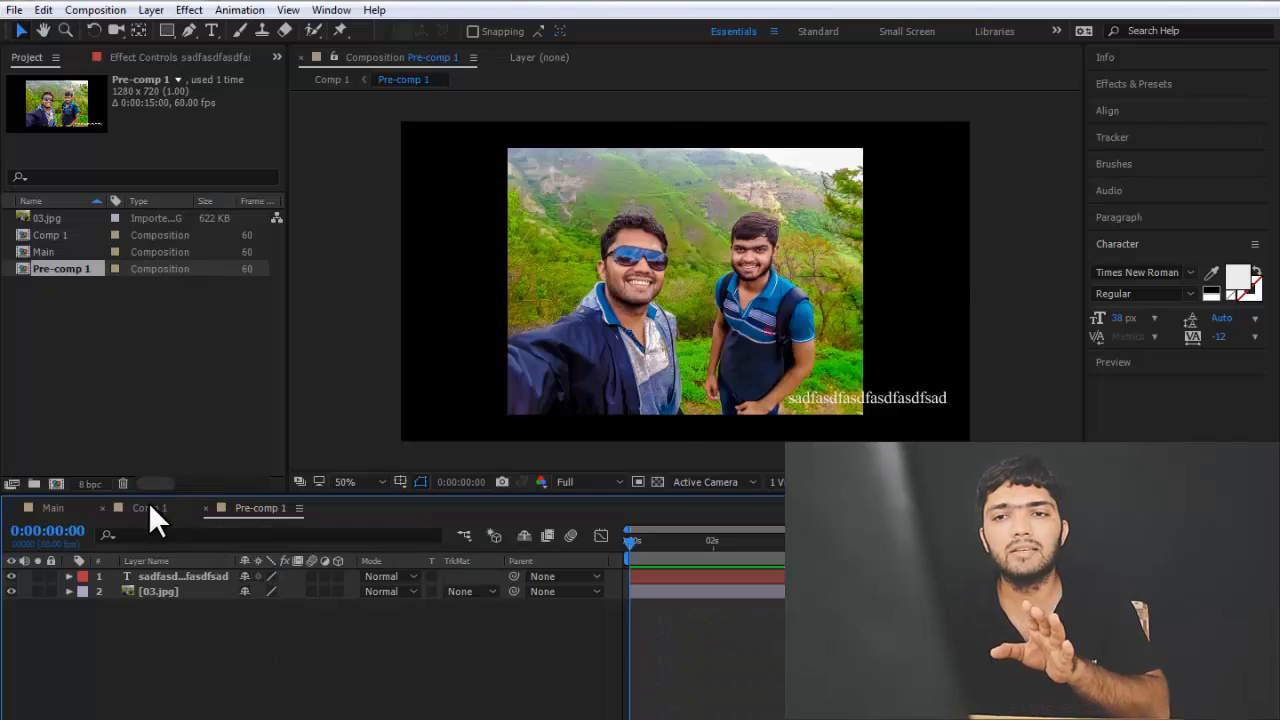
click(148, 507)
click(254, 509)
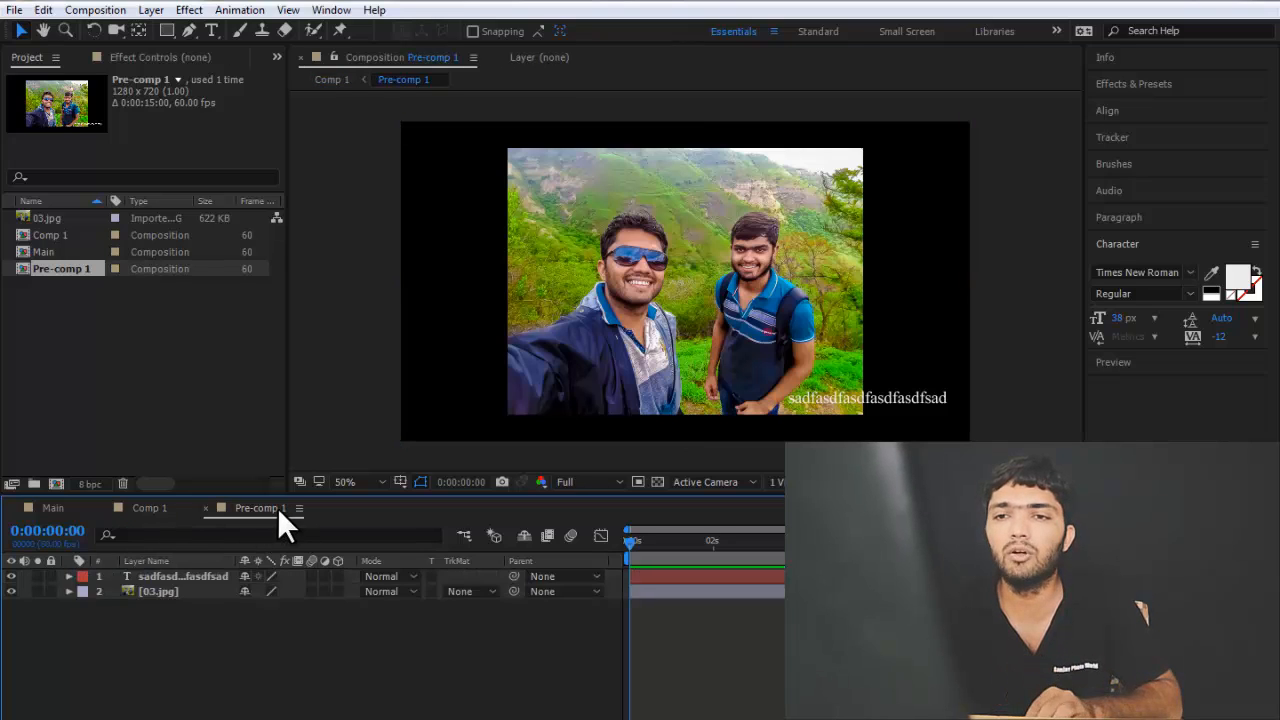
click(177, 590)
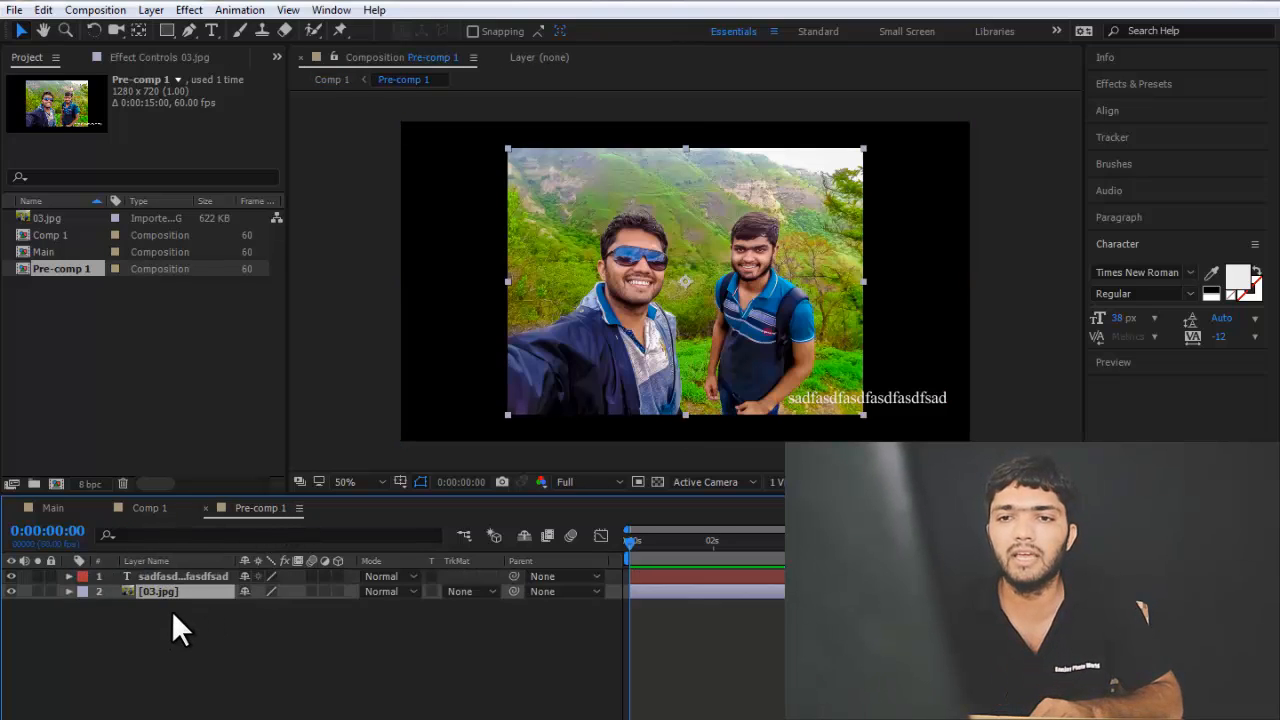
click(174, 612)
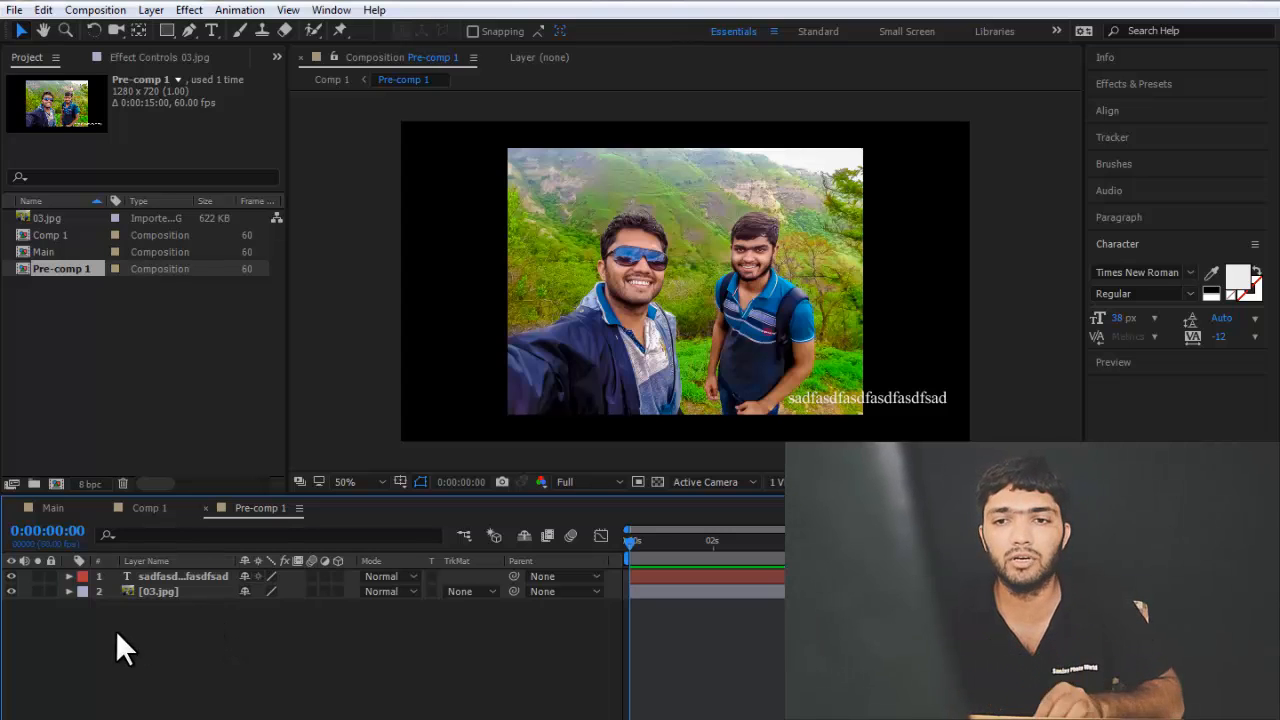
Add a text layer reading "asdfasdf" to Pre-comp 1.
right_click(148, 632)
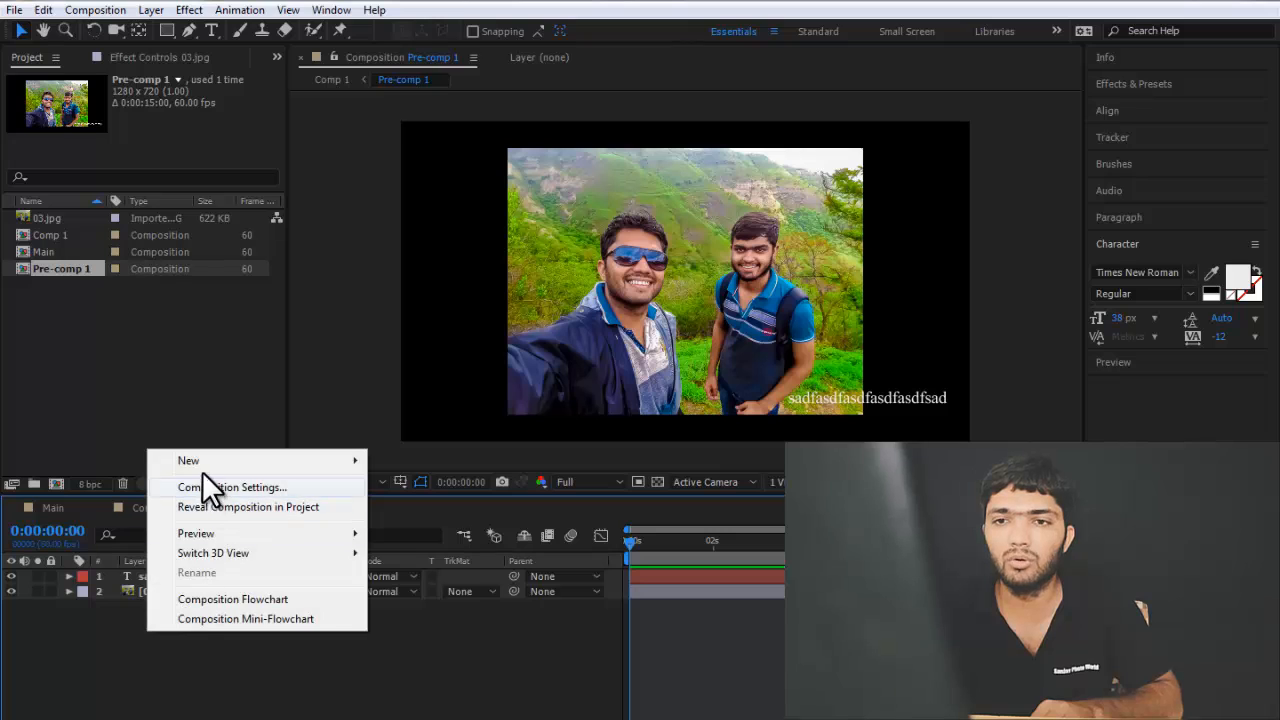
mouse_move(235, 458)
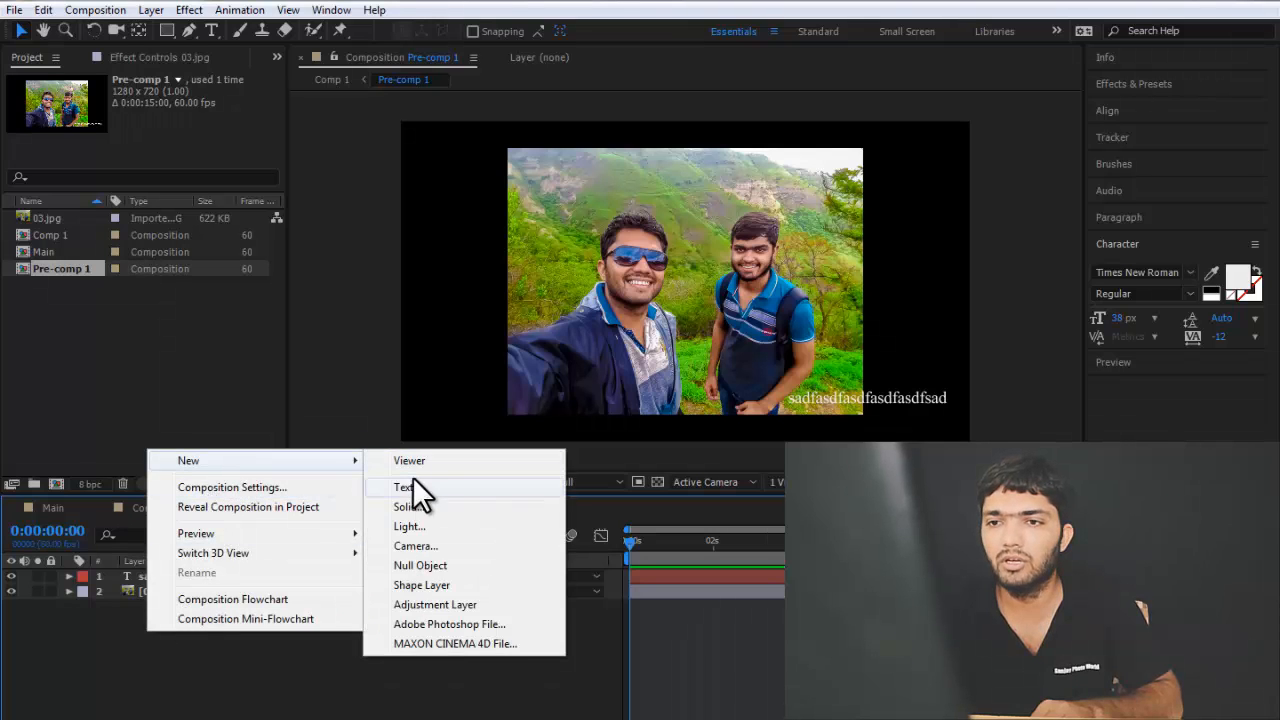
click(410, 486)
text(asdfasdf)
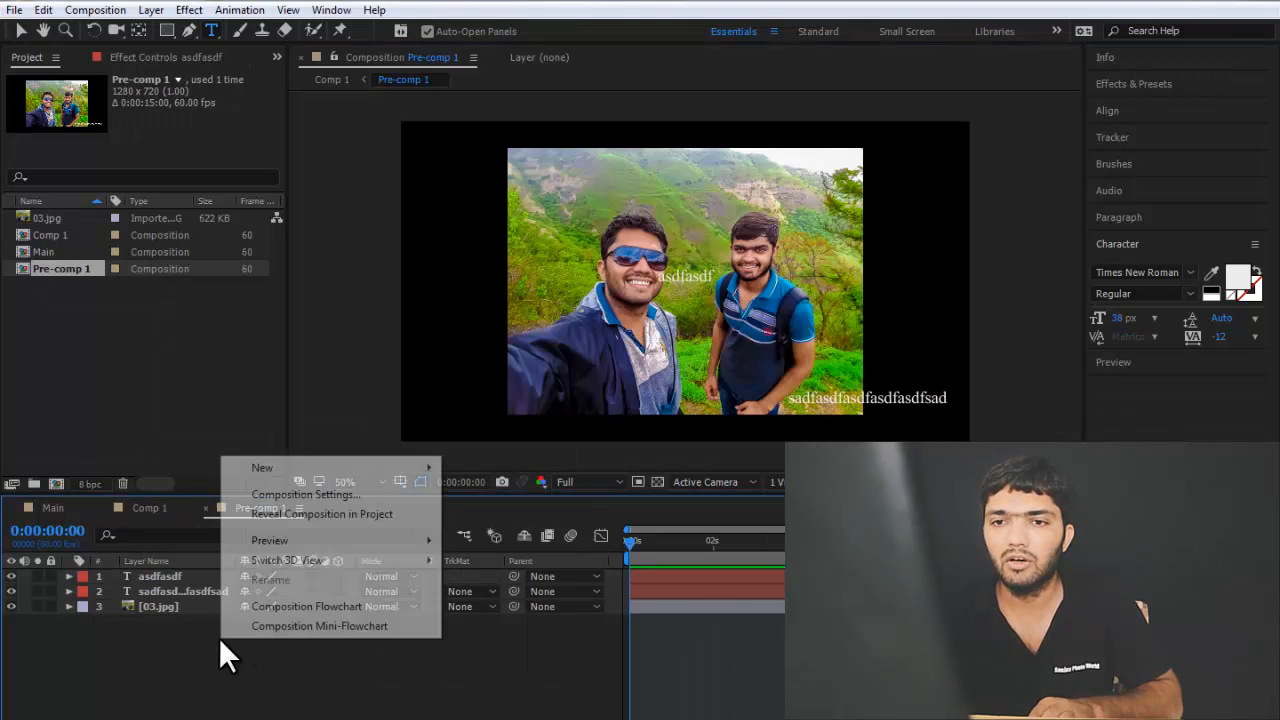
click(266, 649)
Add a blue 1280 x 720 px solid named Blue Solid 1 on top of the layers in Pre-comp 1.
right_click(220, 640)
mouse_move(293, 466)
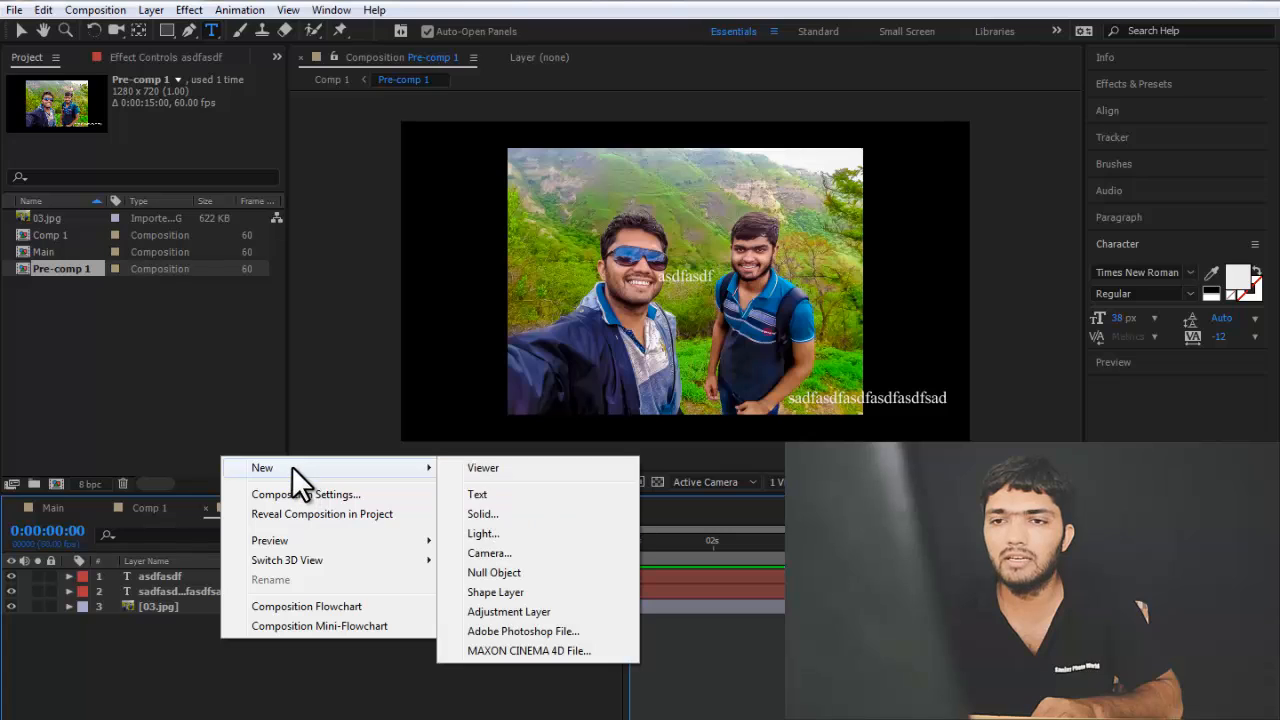
click(492, 511)
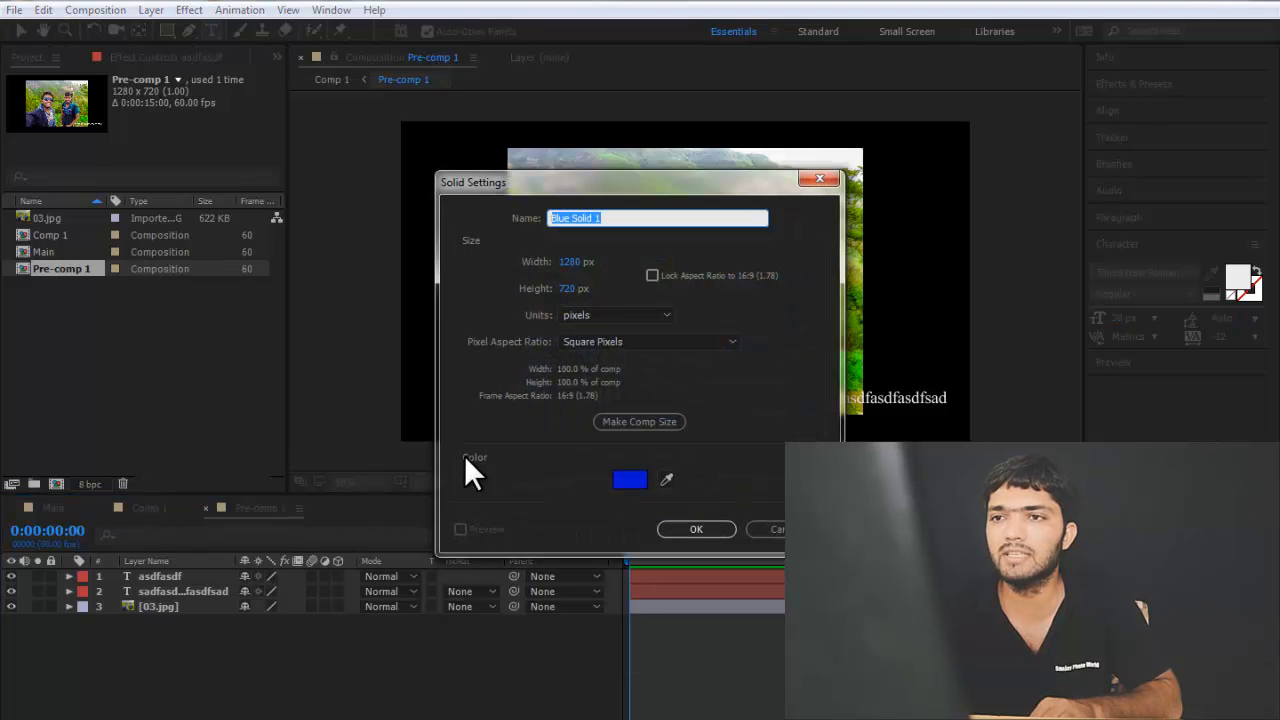
click(626, 480)
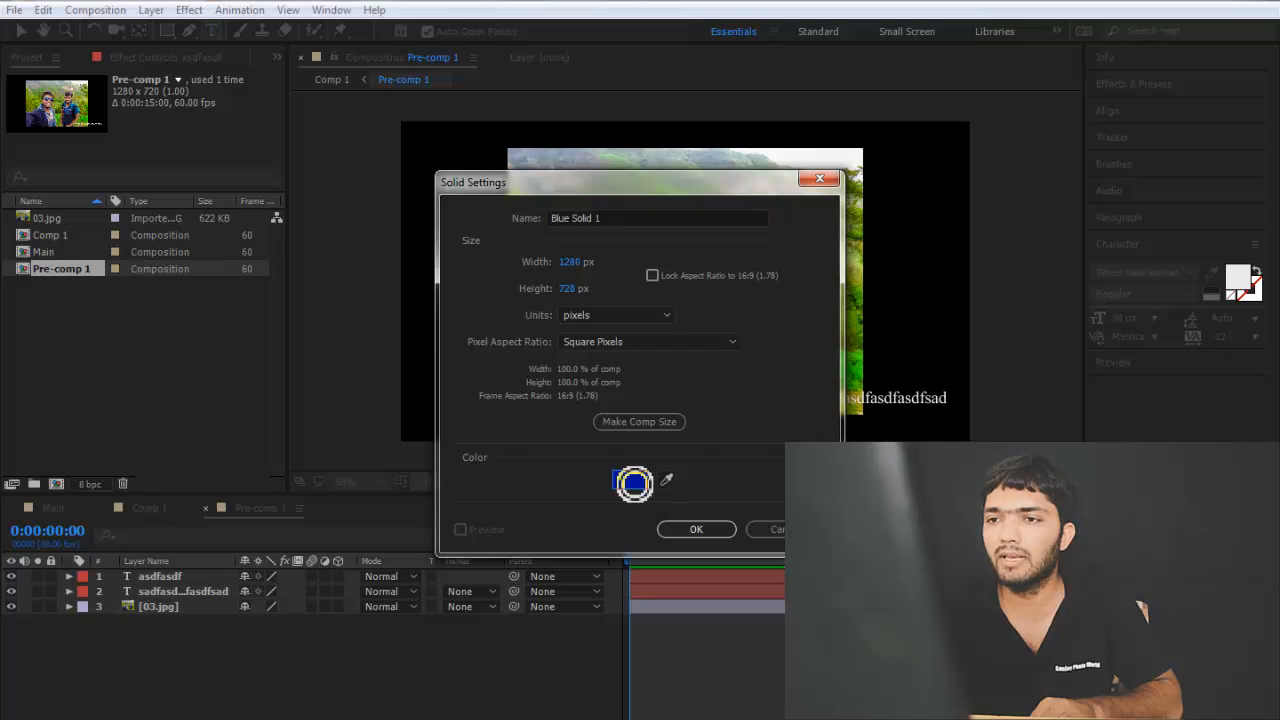
click(797, 267)
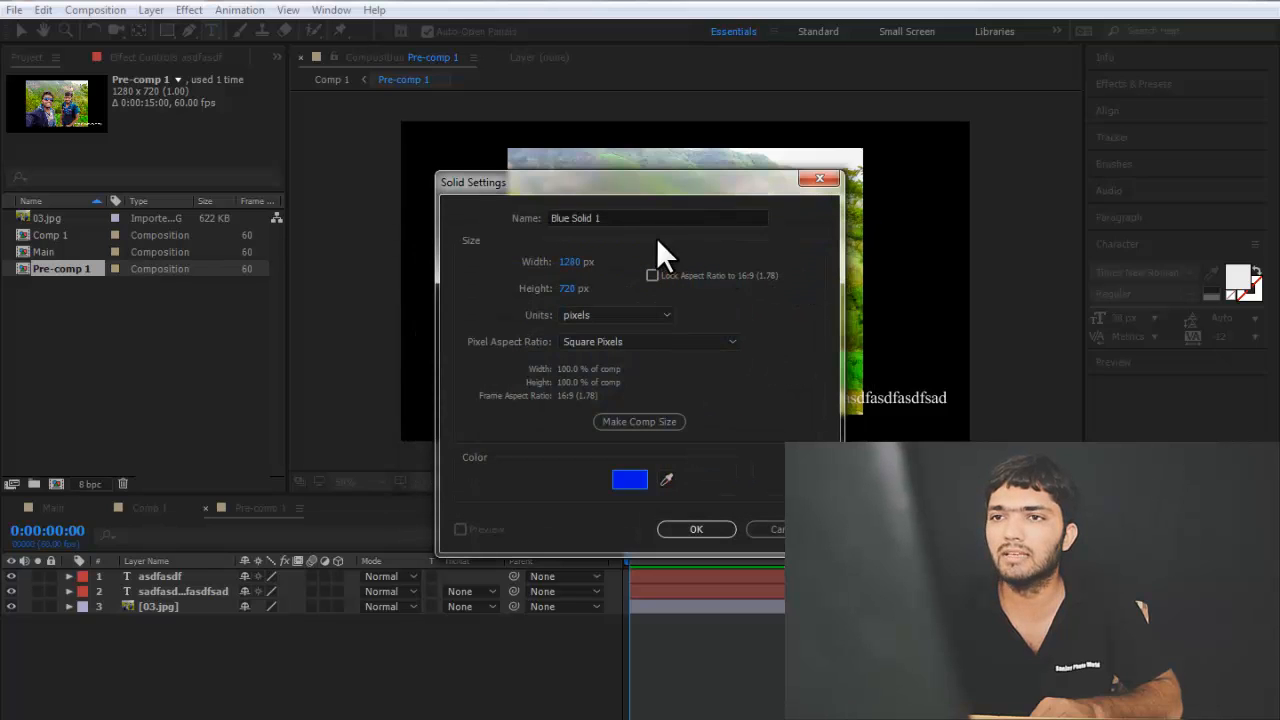
click(650, 215)
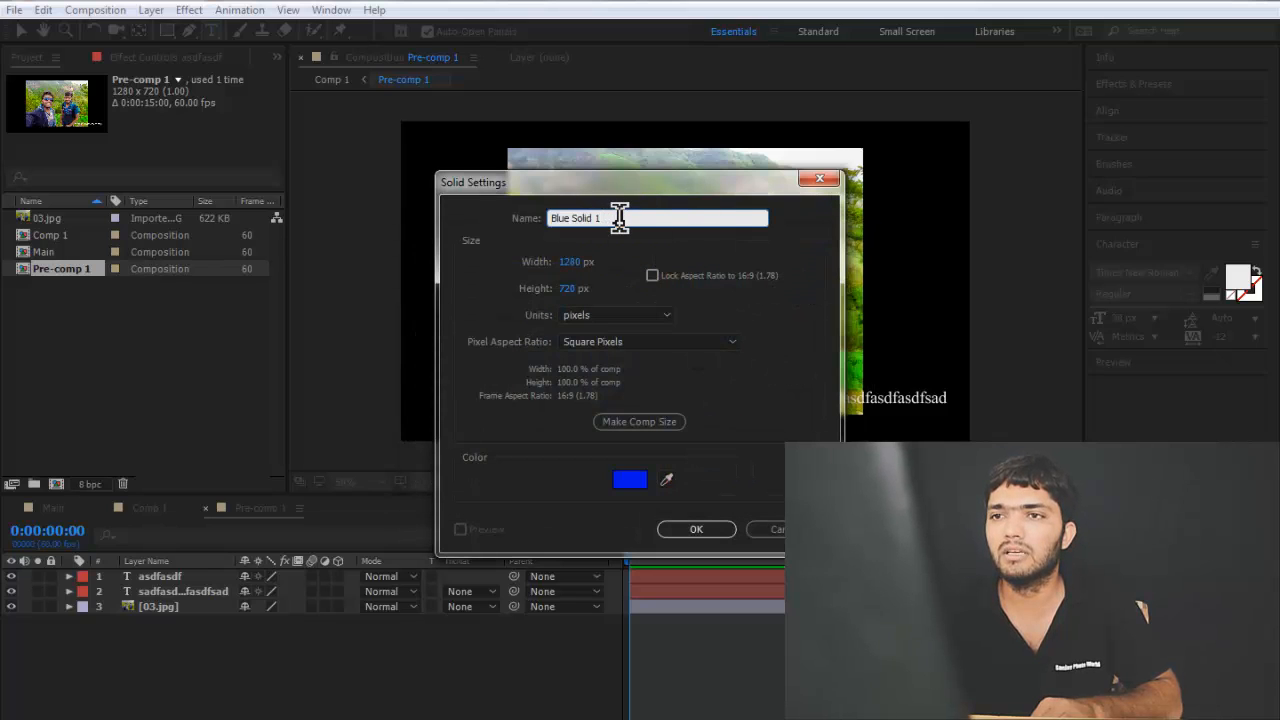
click(713, 538)
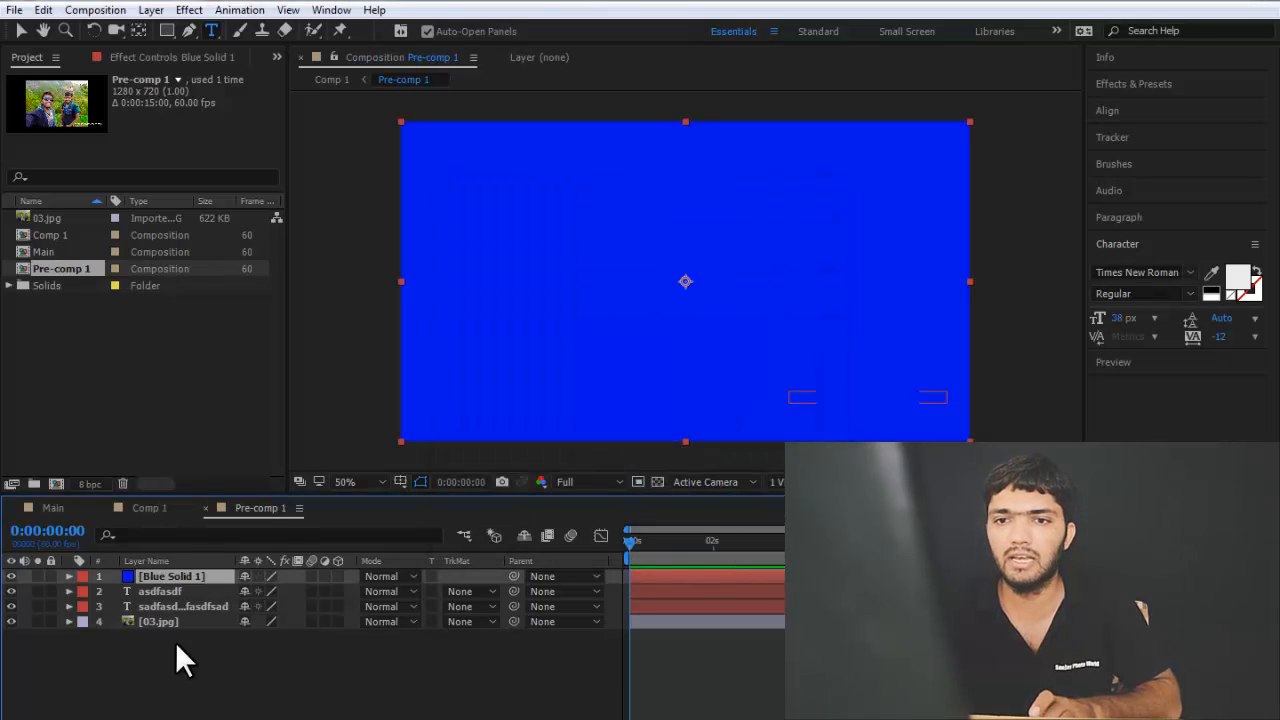
Pre-compose the Blue Solid 1 and asdfasdf layers as Pre-comp 2, moving all attributes into it and opening the new composition.
drag(168, 671, 222, 577)
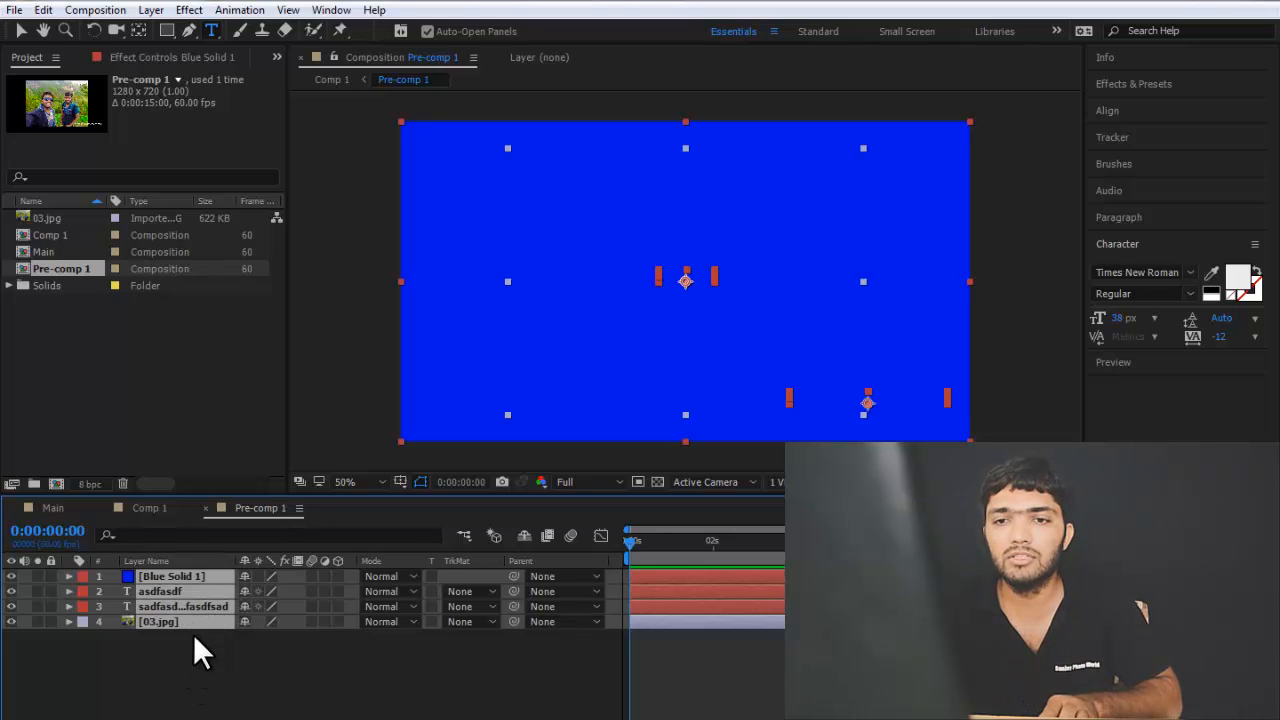
click(193, 634)
click(191, 587)
ctrl+click(196, 579)
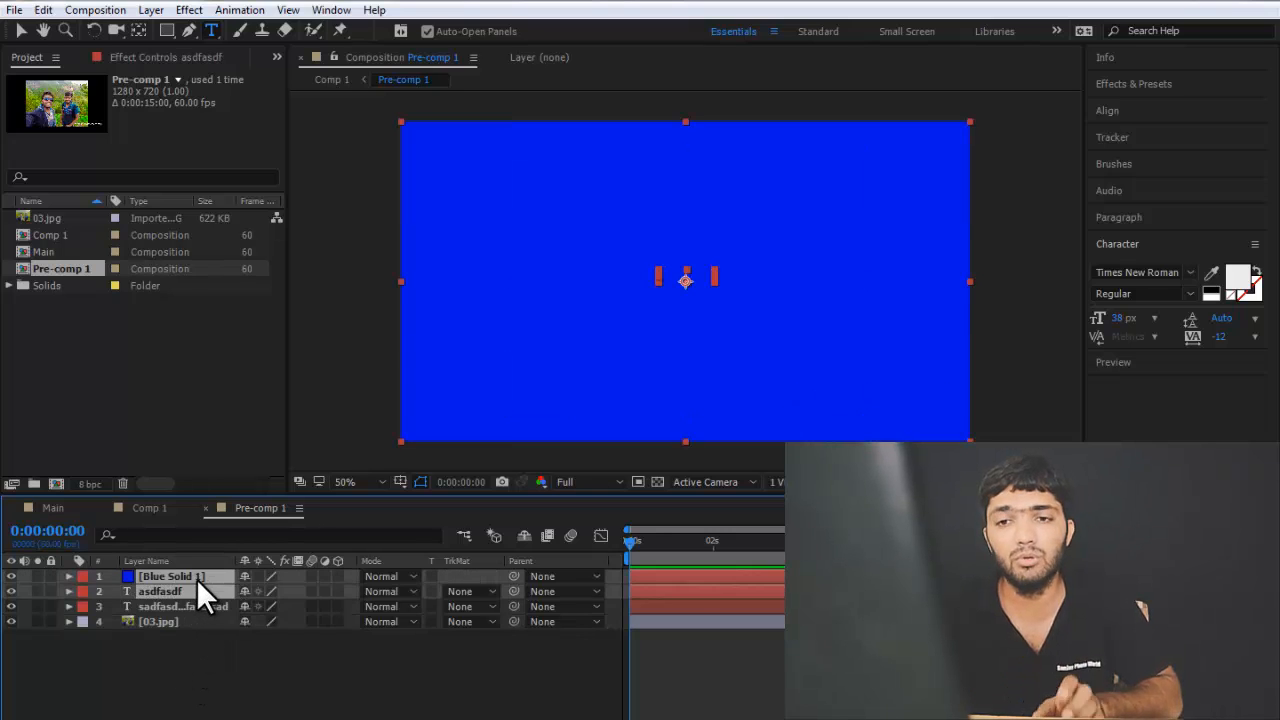
right_click(196, 578)
click(279, 587)
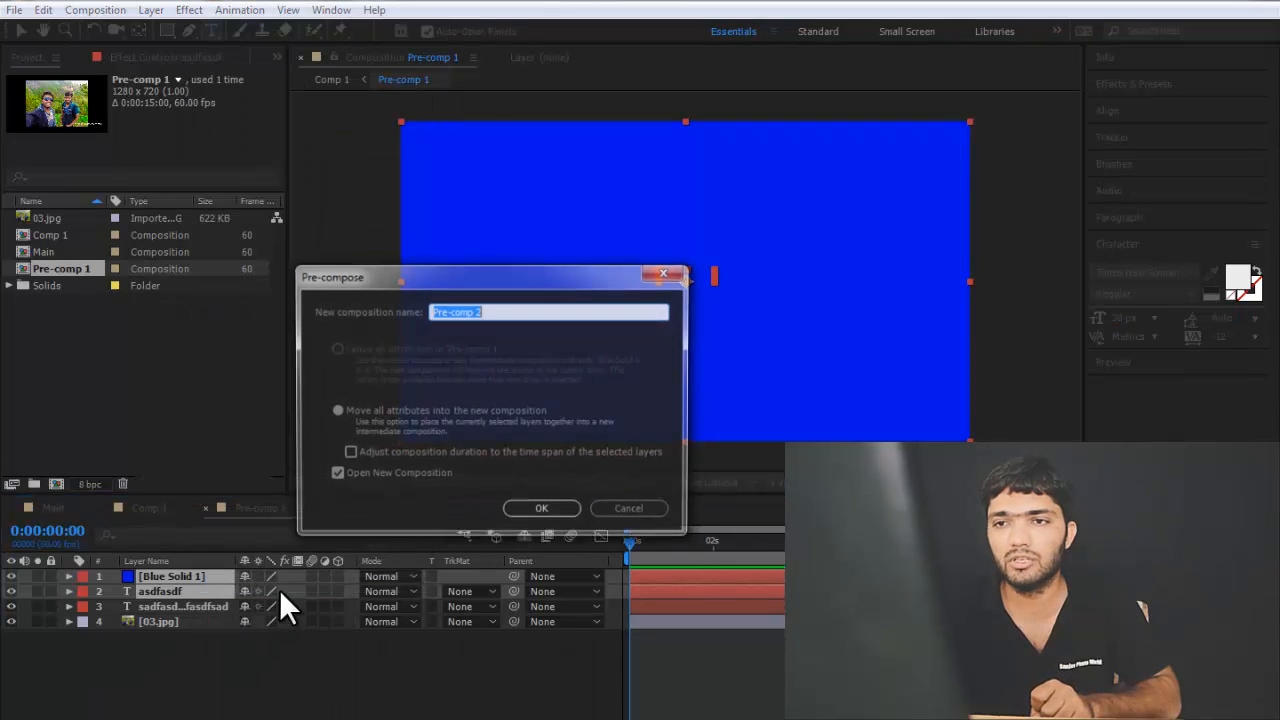
click(545, 507)
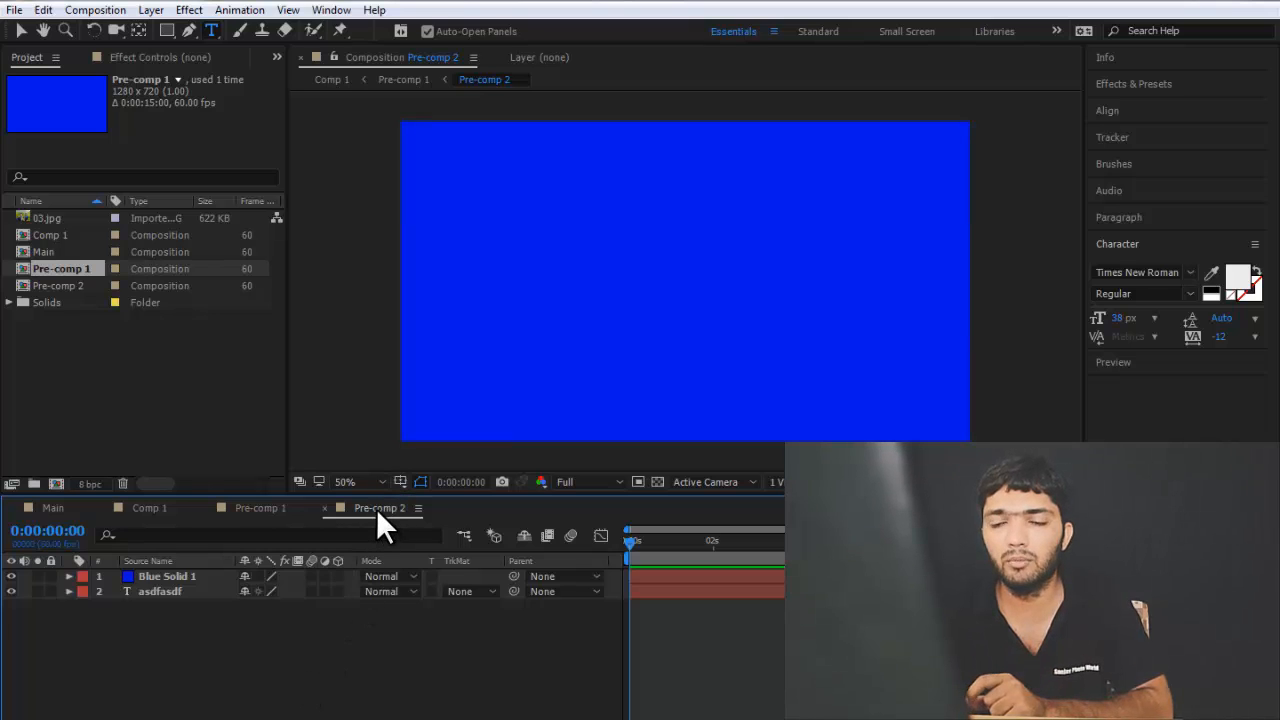
Return to Comp 1 and add a text layer reading "dfgdfgfdg" above the Pre-comp 1 layer.
click(258, 508)
click(143, 508)
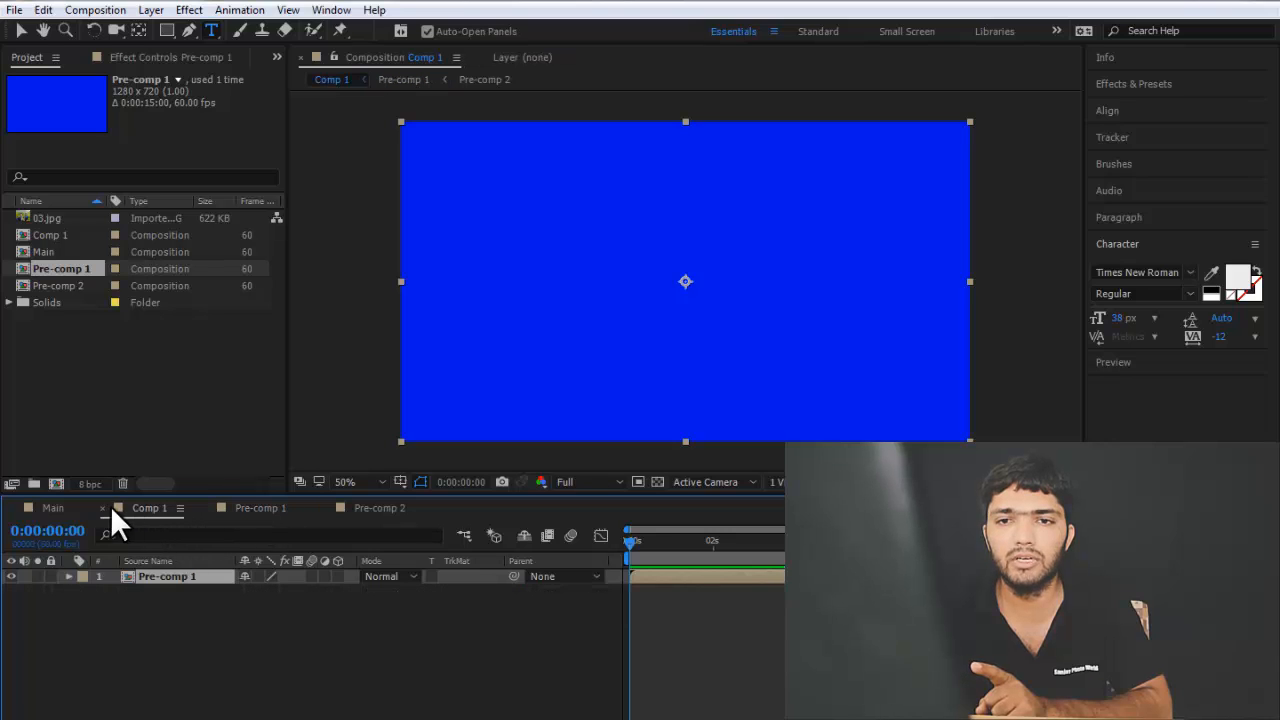
click(55, 509)
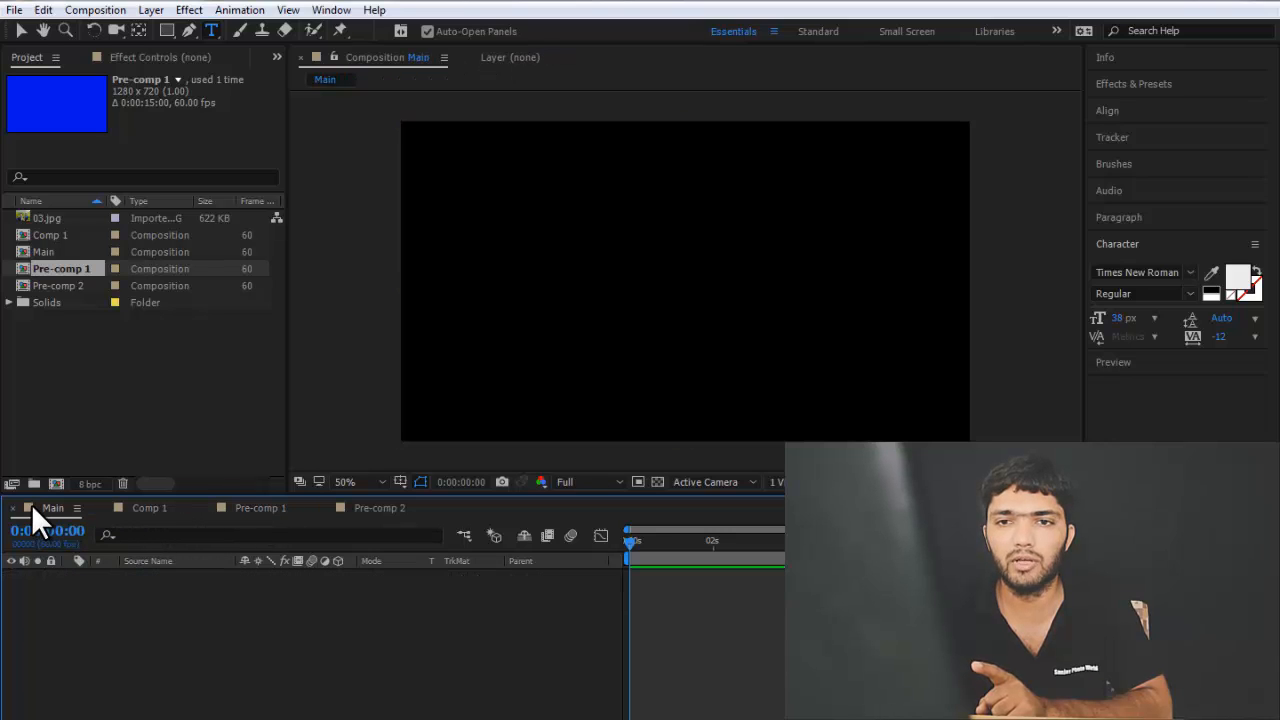
click(153, 507)
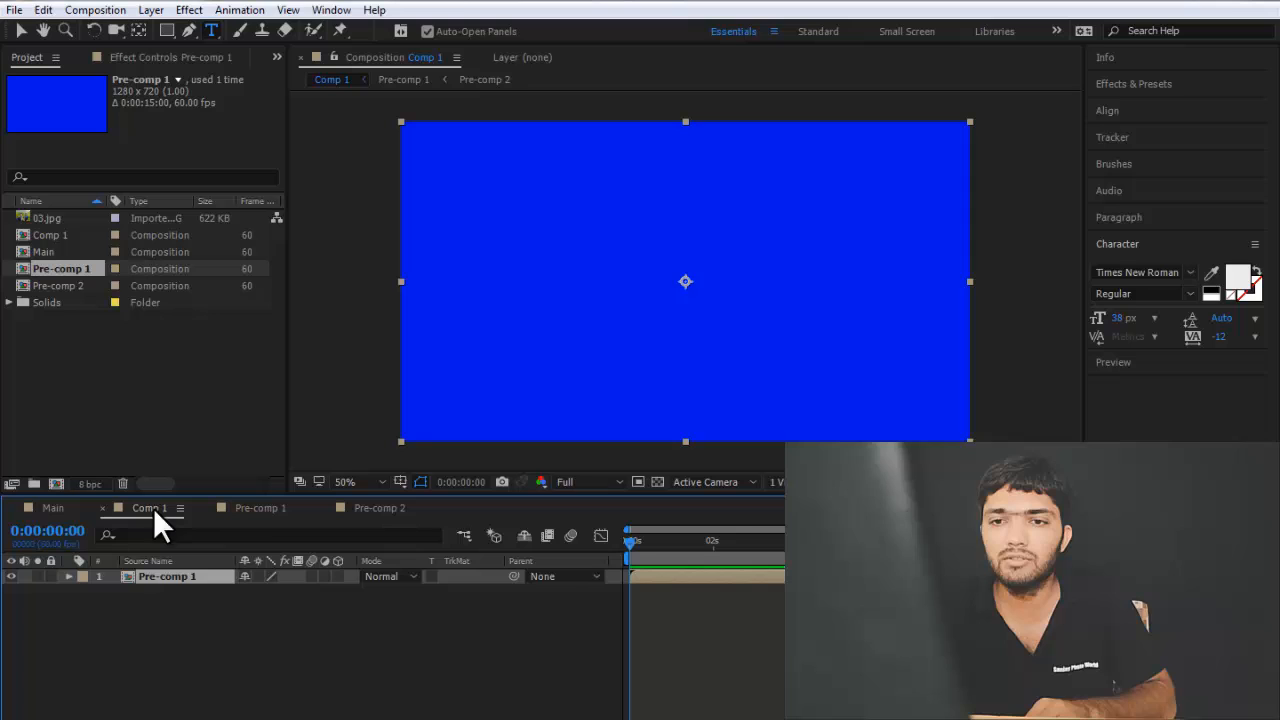
right_click(169, 611)
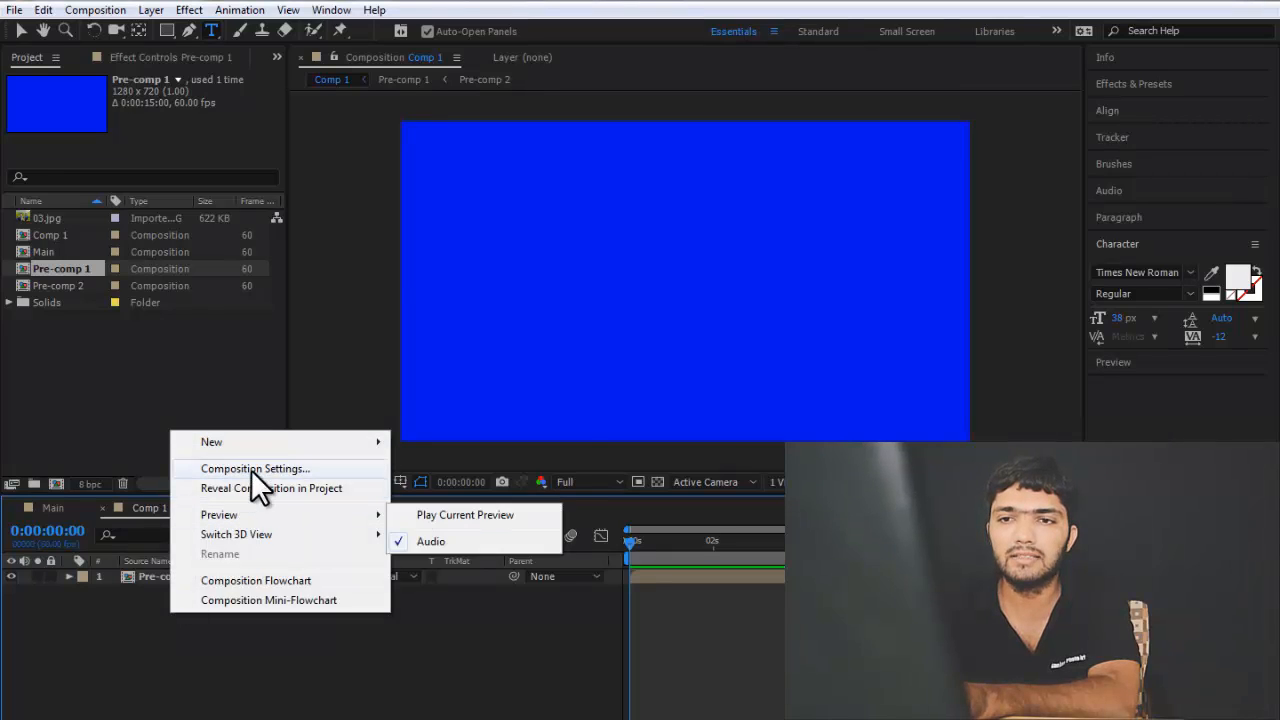
mouse_move(247, 446)
click(447, 468)
text(dfgdfgfdg)
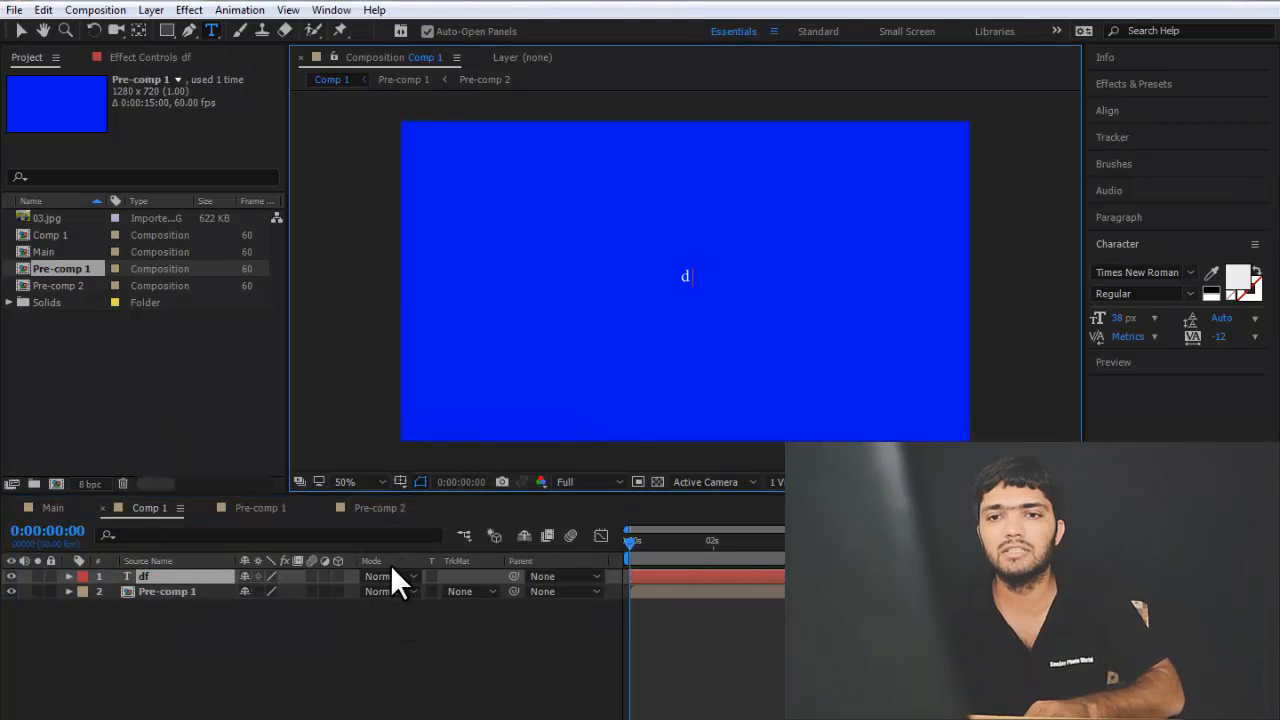
click(309, 638)
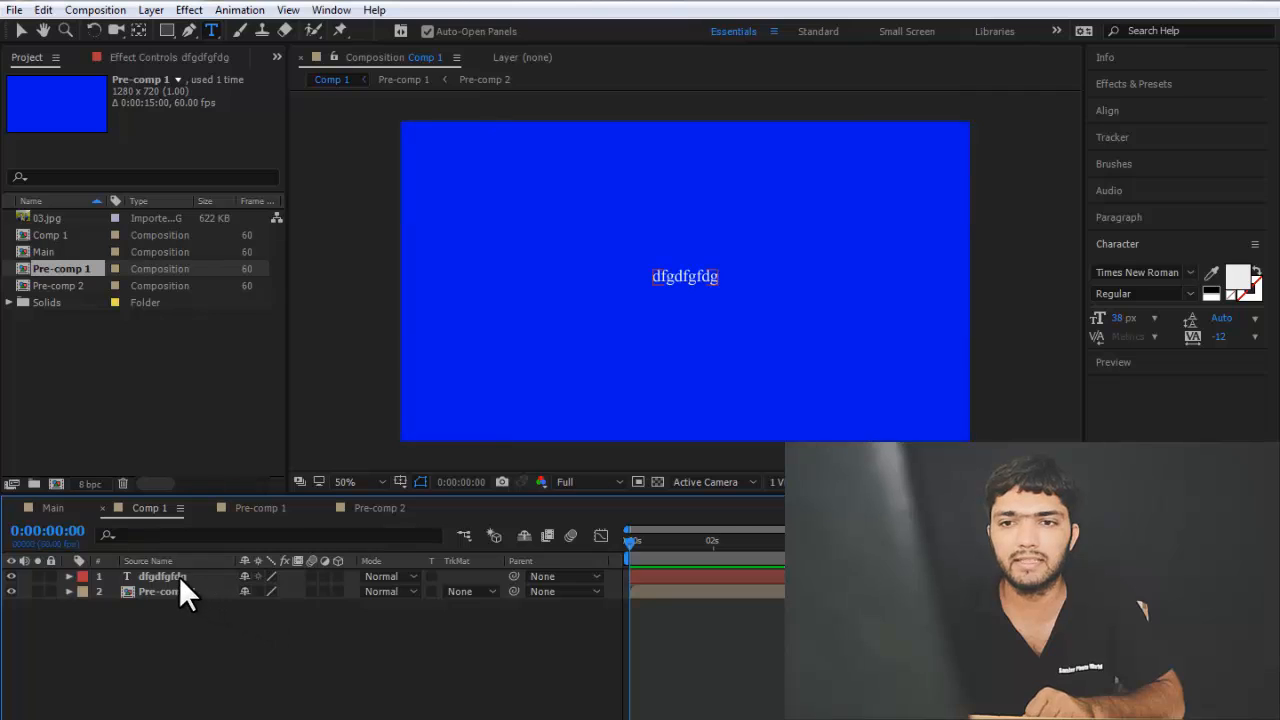
Trace the nesting from Comp 1 through Pre-comp 1 into Pre-comp 2, examining each composition's layers and comparing them with Main.
double_click(129, 591)
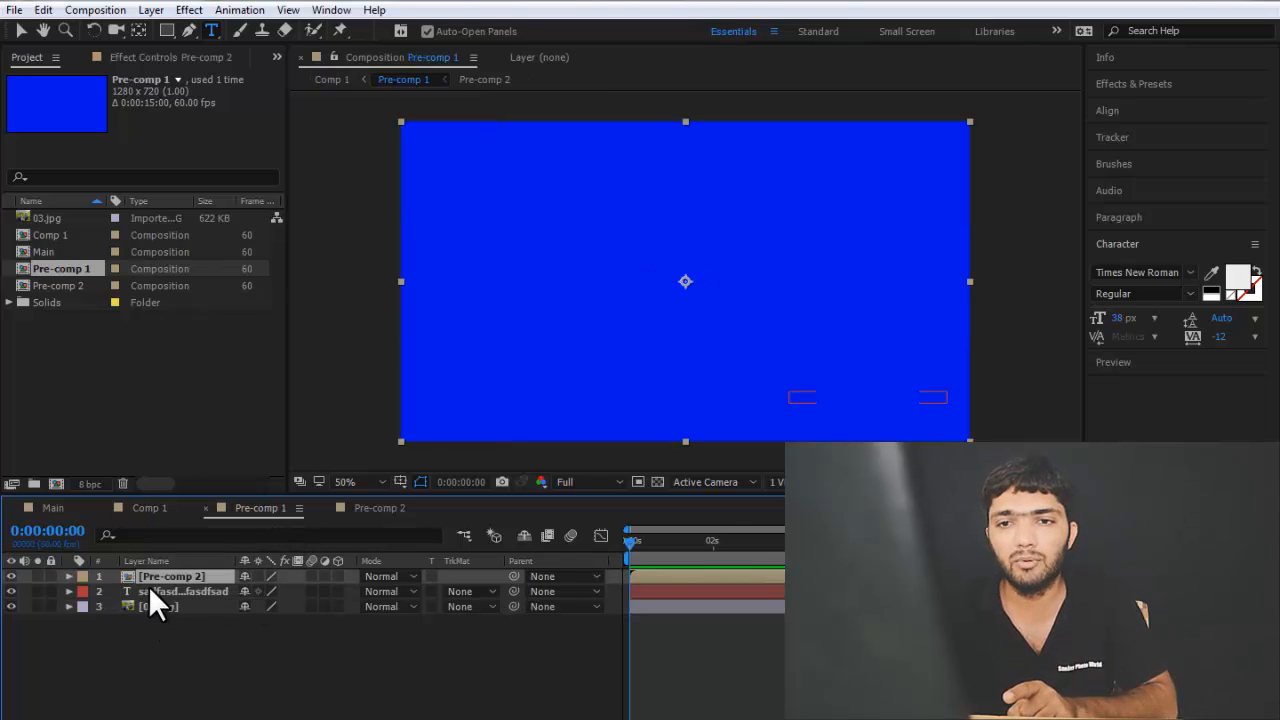
click(151, 603)
click(154, 591)
click(168, 577)
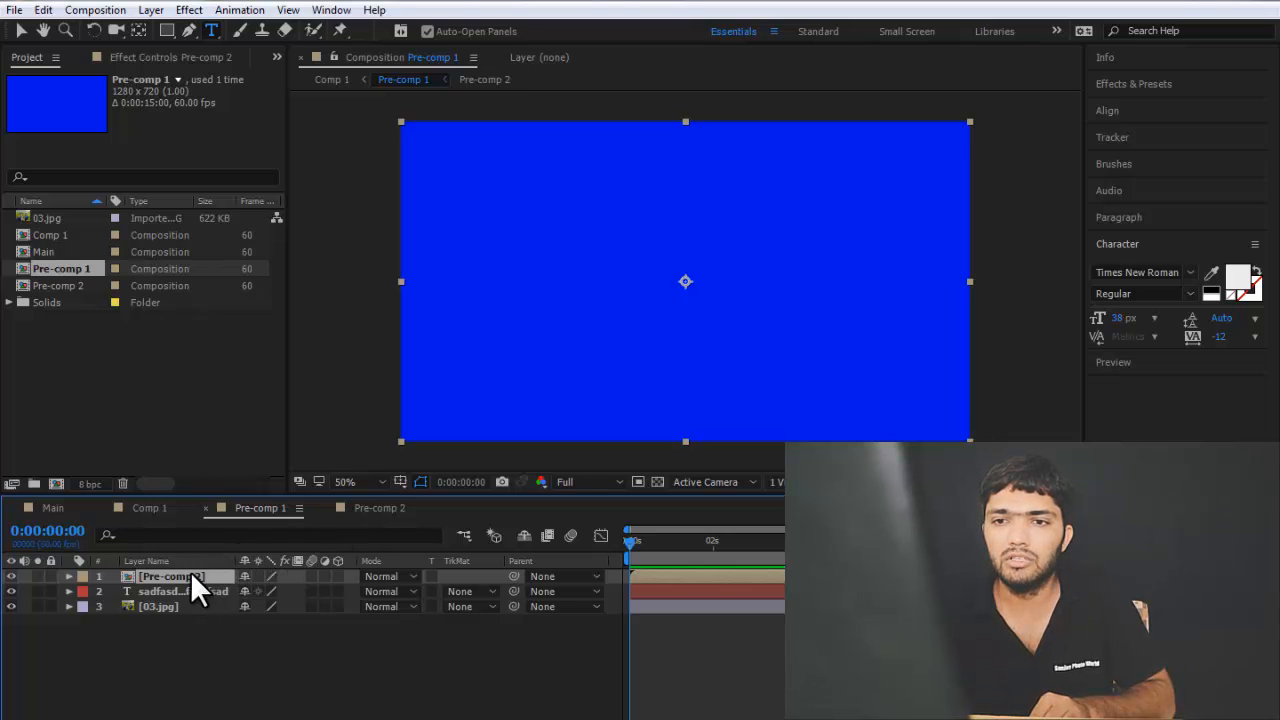
double_click(124, 574)
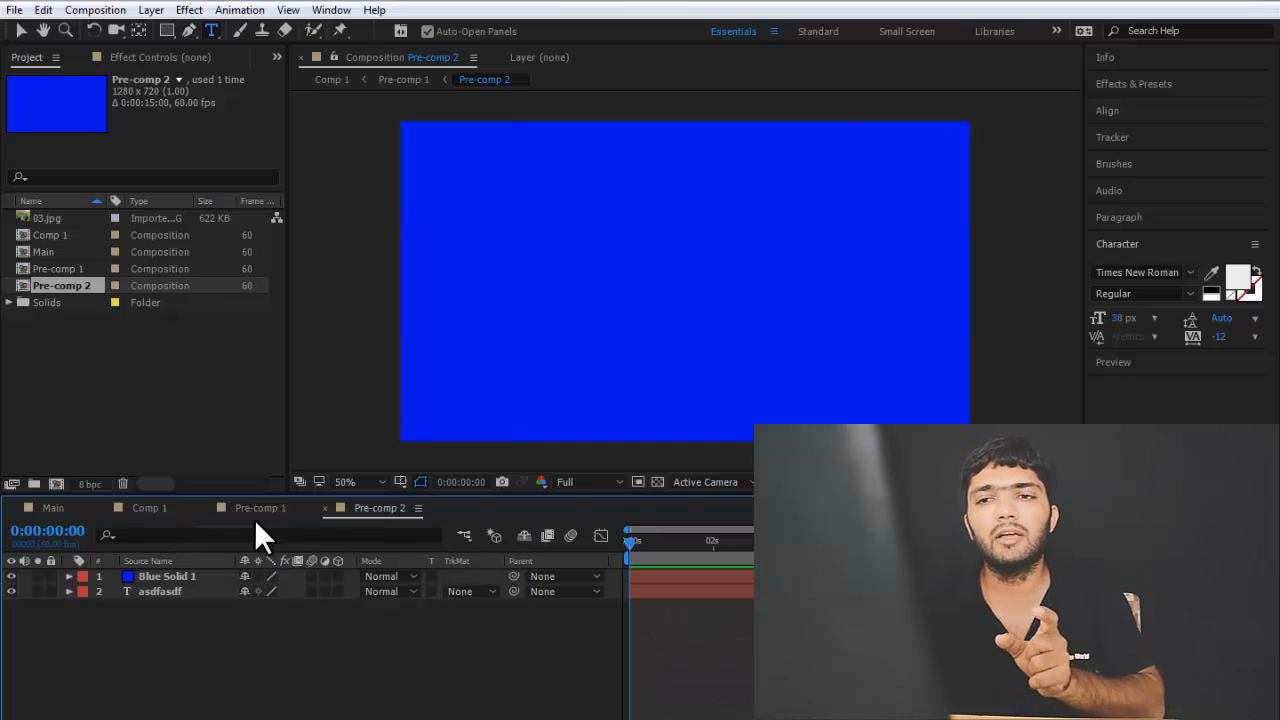
click(145, 508)
click(170, 592)
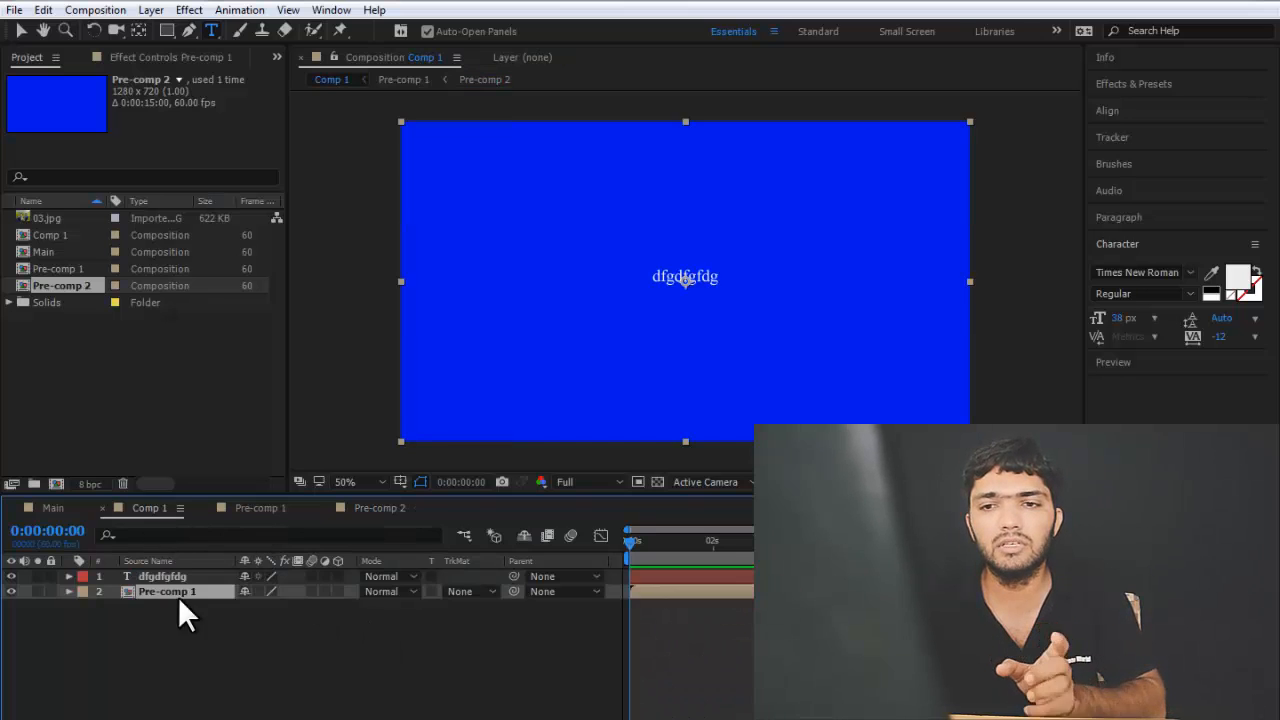
click(259, 515)
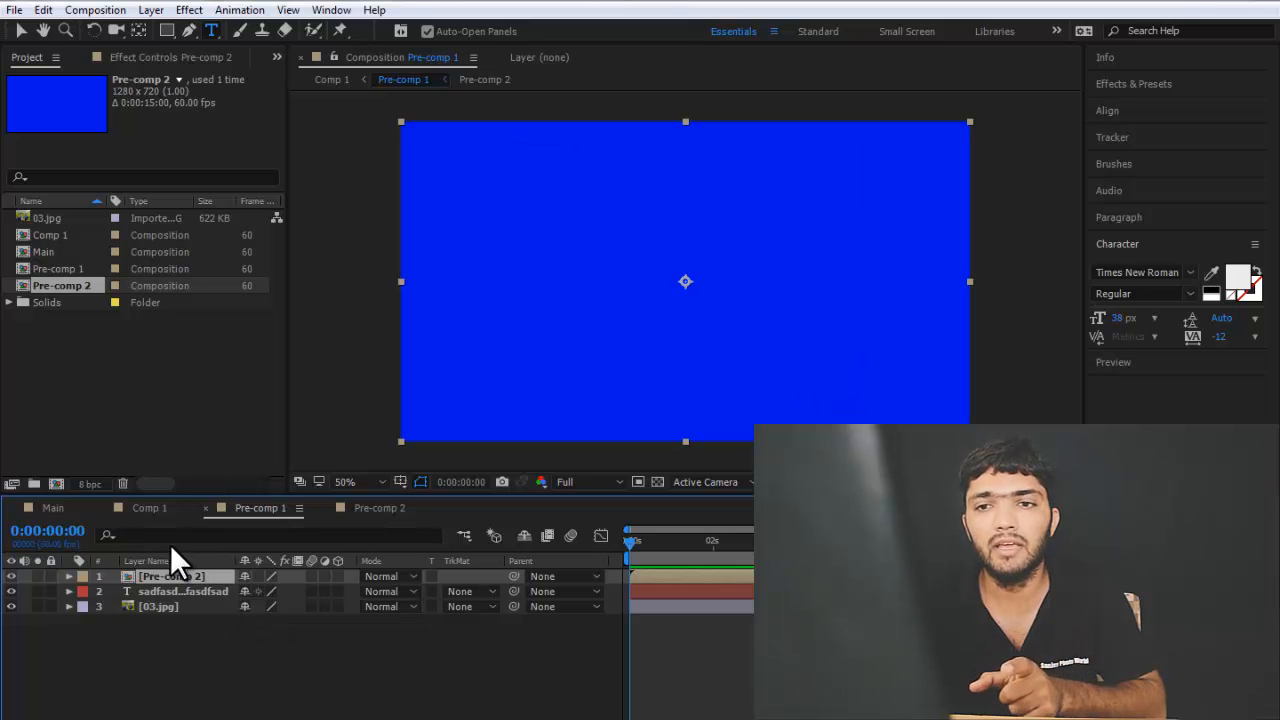
click(148, 509)
click(52, 509)
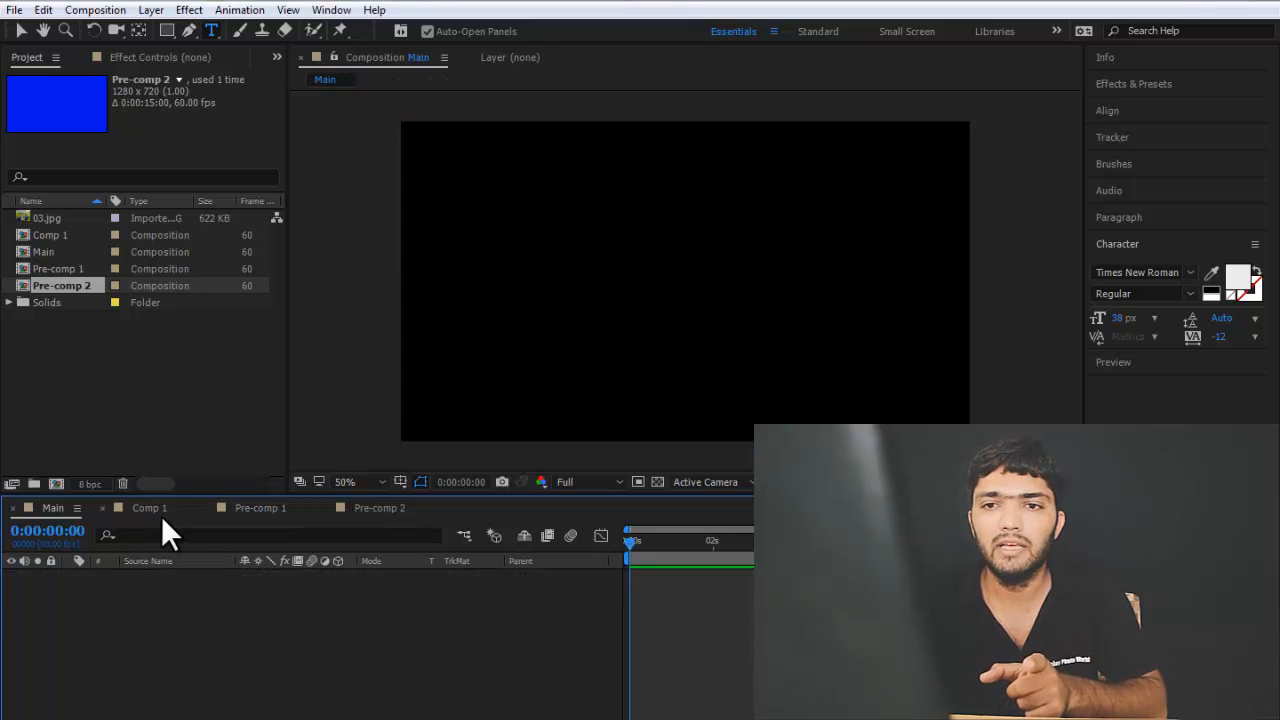
click(149, 509)
Nest Comp 1 as a layer in the empty Main composition.
click(55, 509)
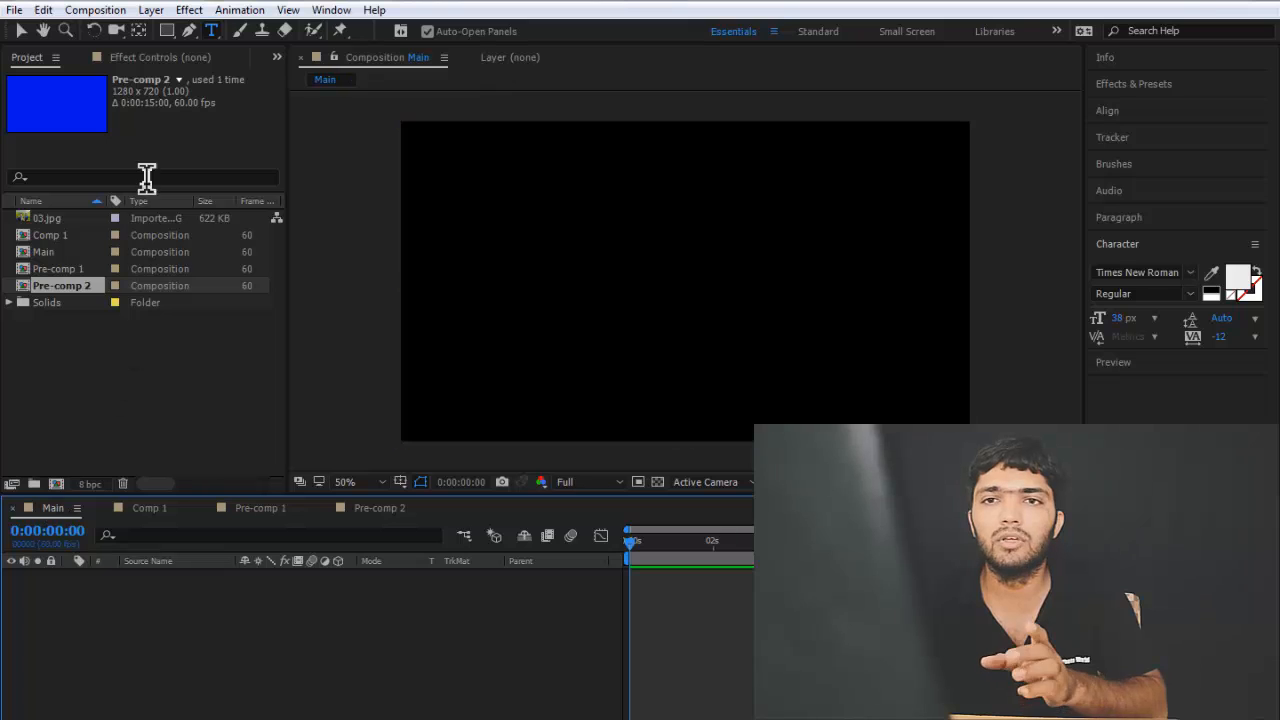
click(59, 234)
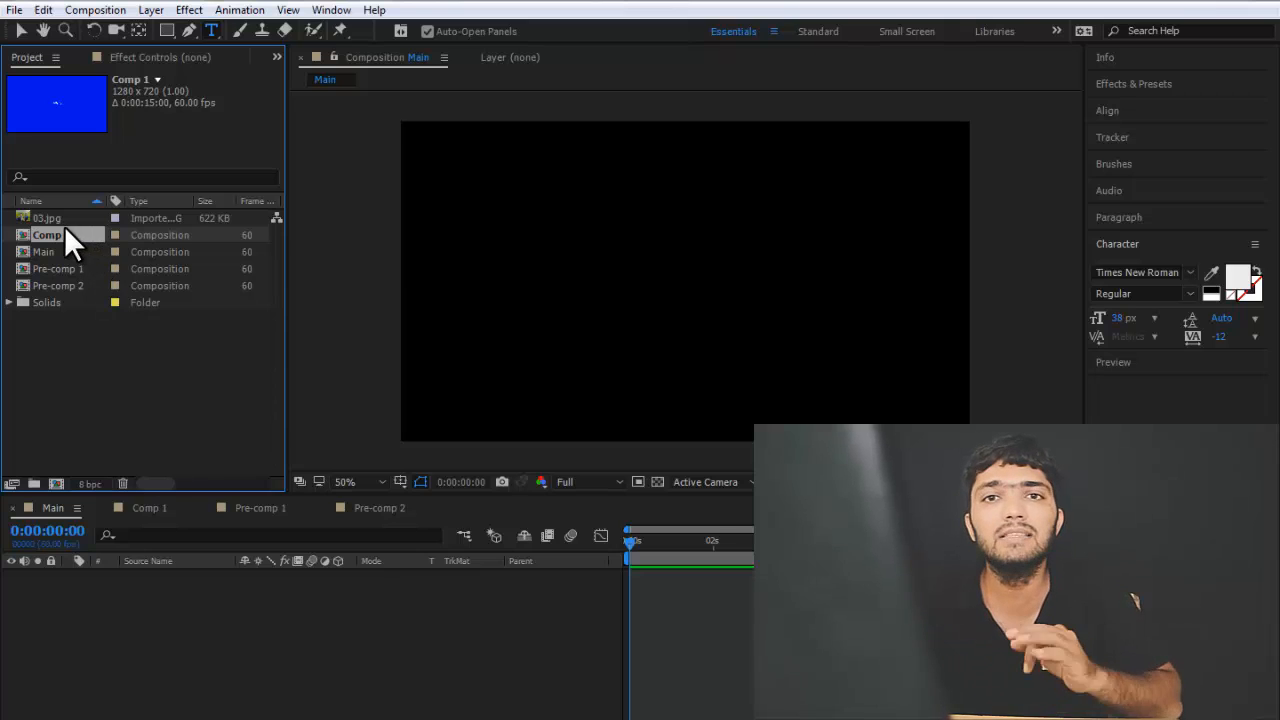
drag(53, 240, 108, 545)
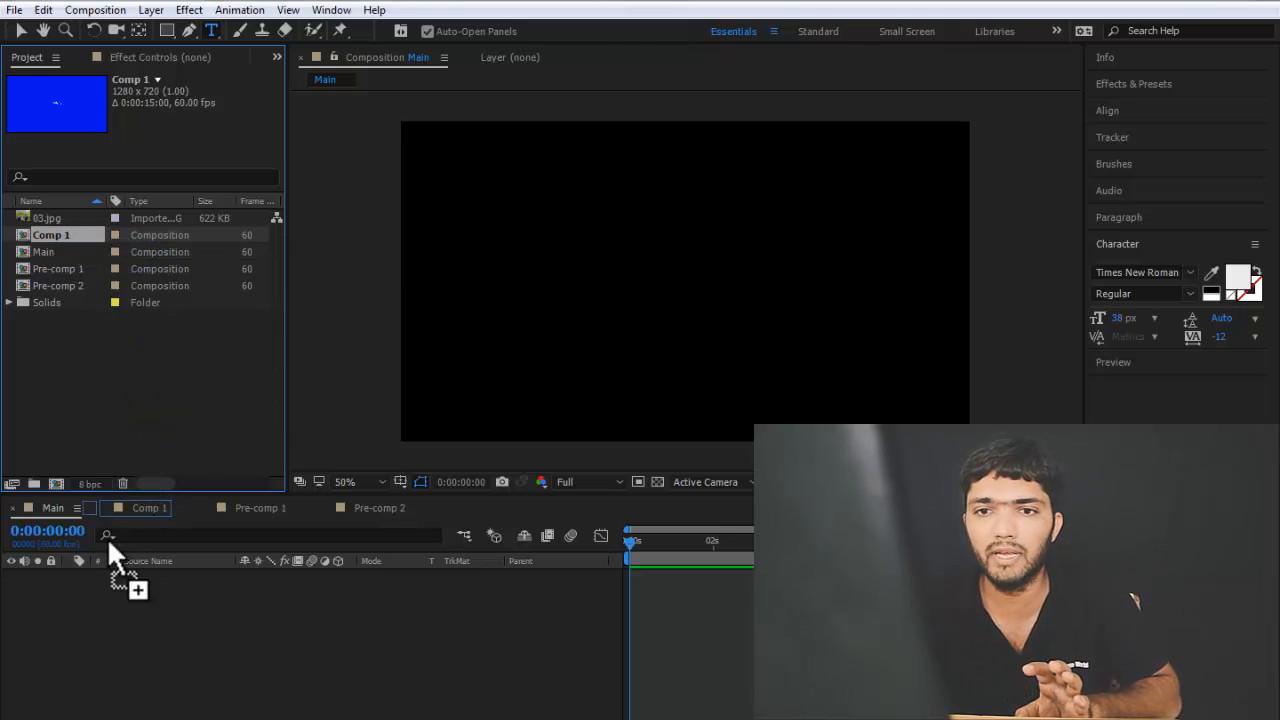
drag(99, 598, 101, 599)
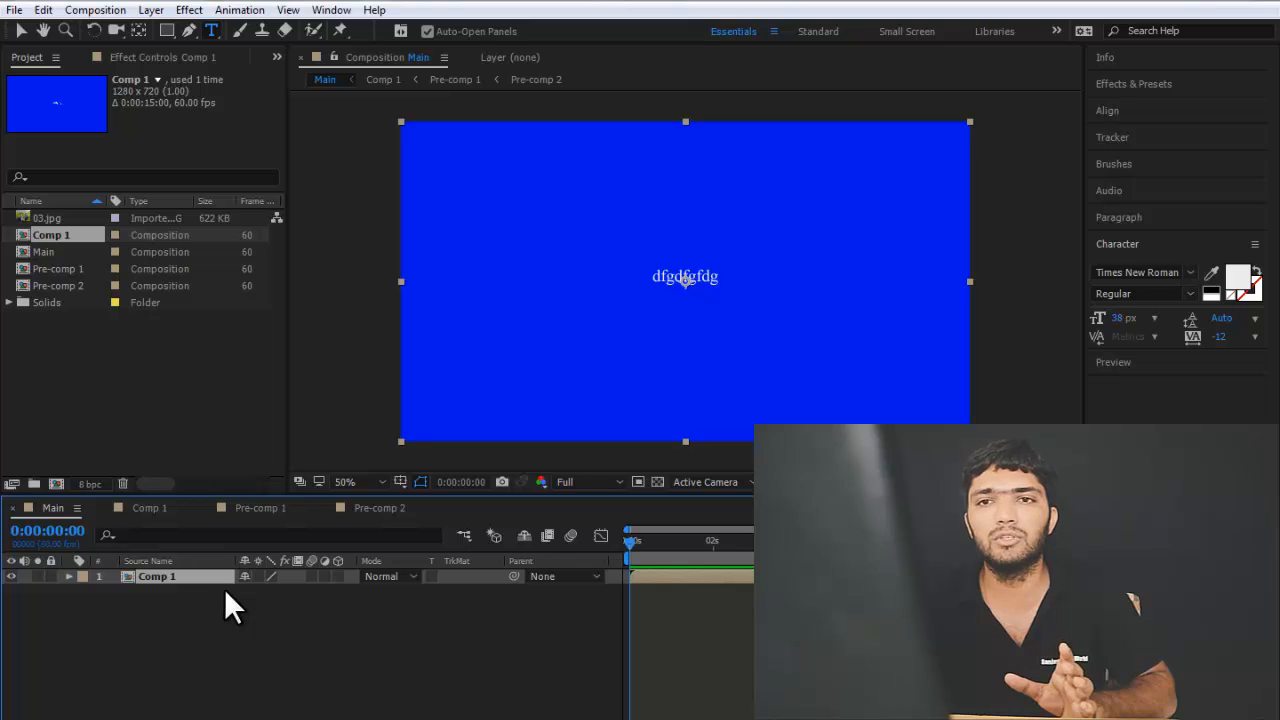
Add Pre-comp 1, 03.jpg and Pre-comp 2 to the Main composition below the Comp 1 layer.
click(63, 264)
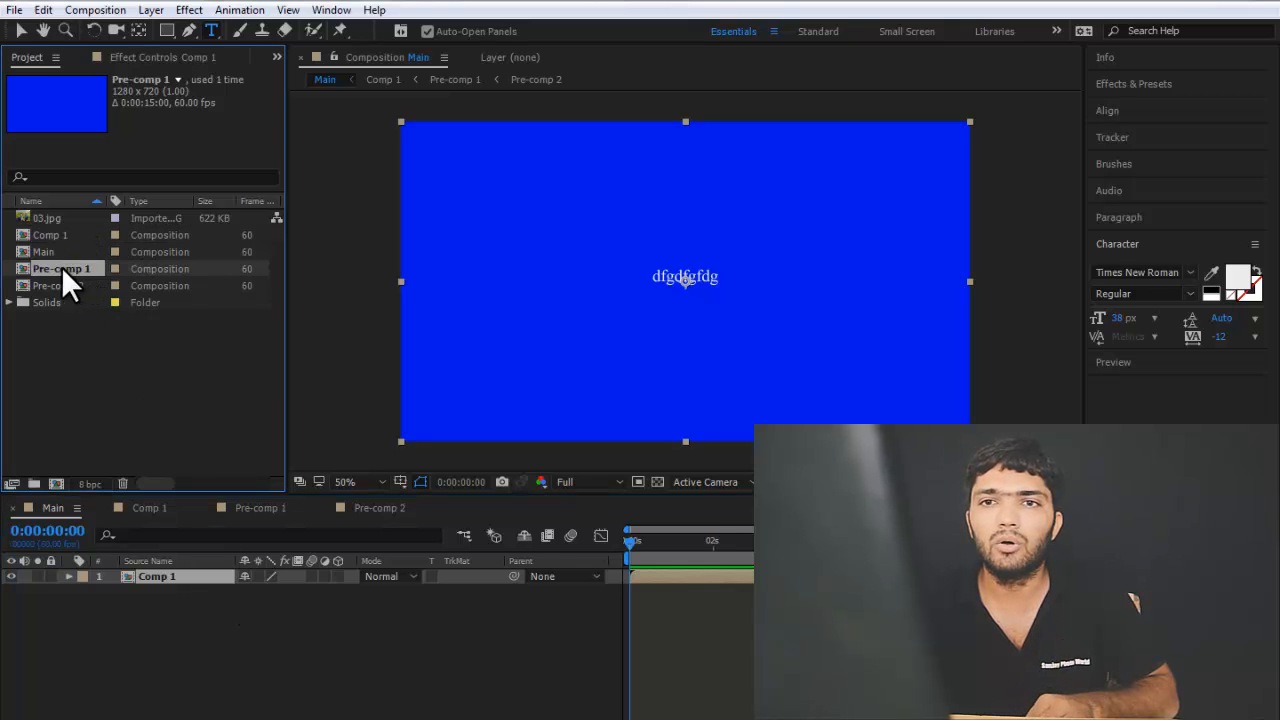
drag(134, 297, 175, 612)
drag(44, 212, 200, 606)
drag(43, 286, 200, 638)
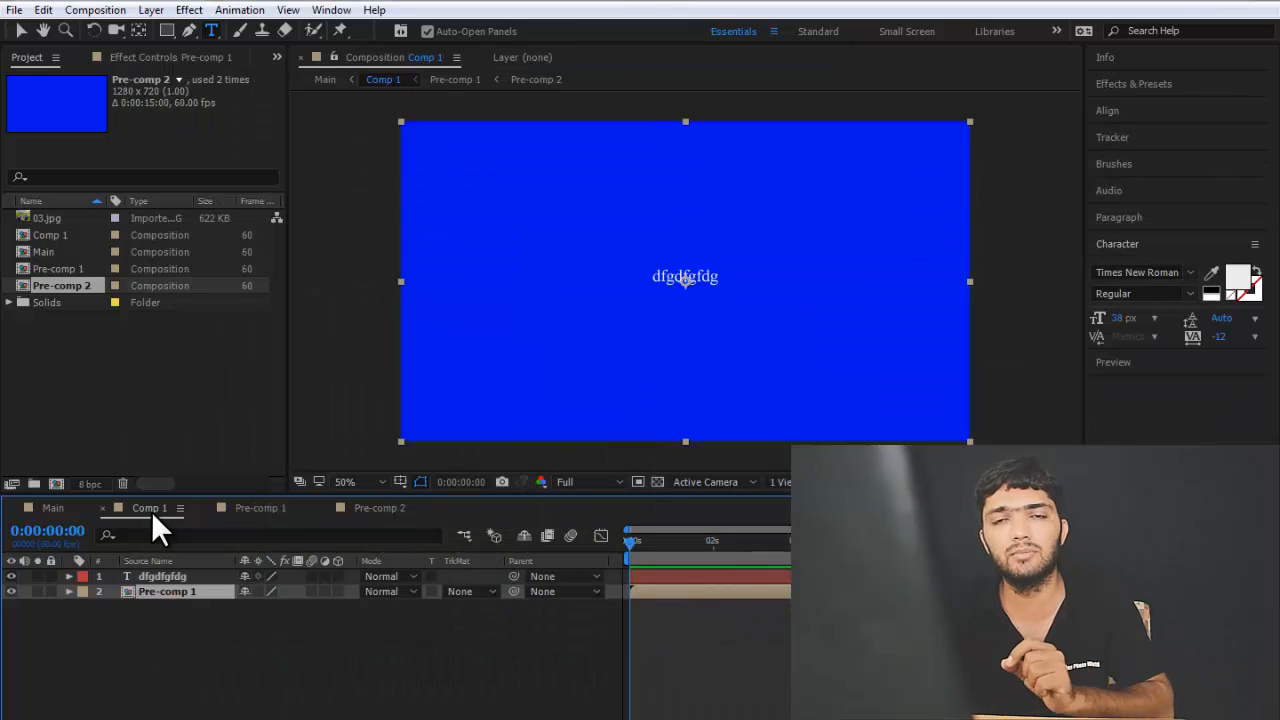
Compare the layers of Main with those inside Pre-comp 2 and Pre-comp 1.
click(53, 508)
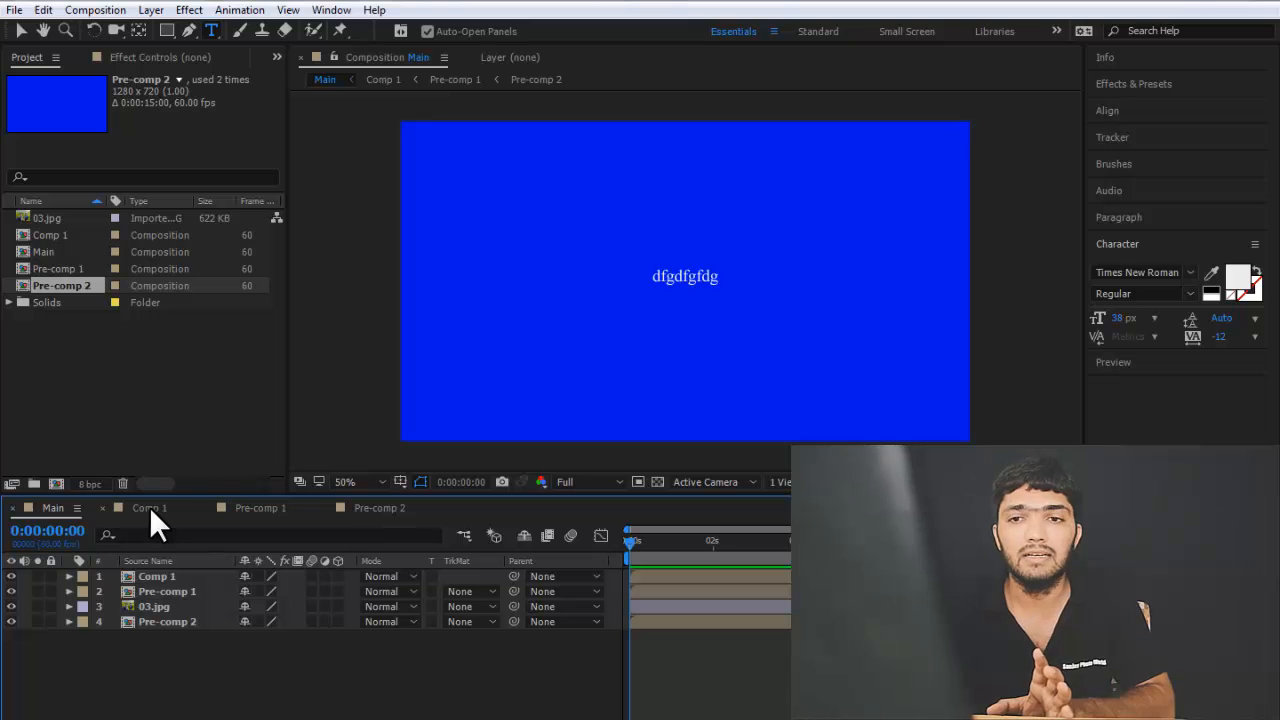
click(379, 509)
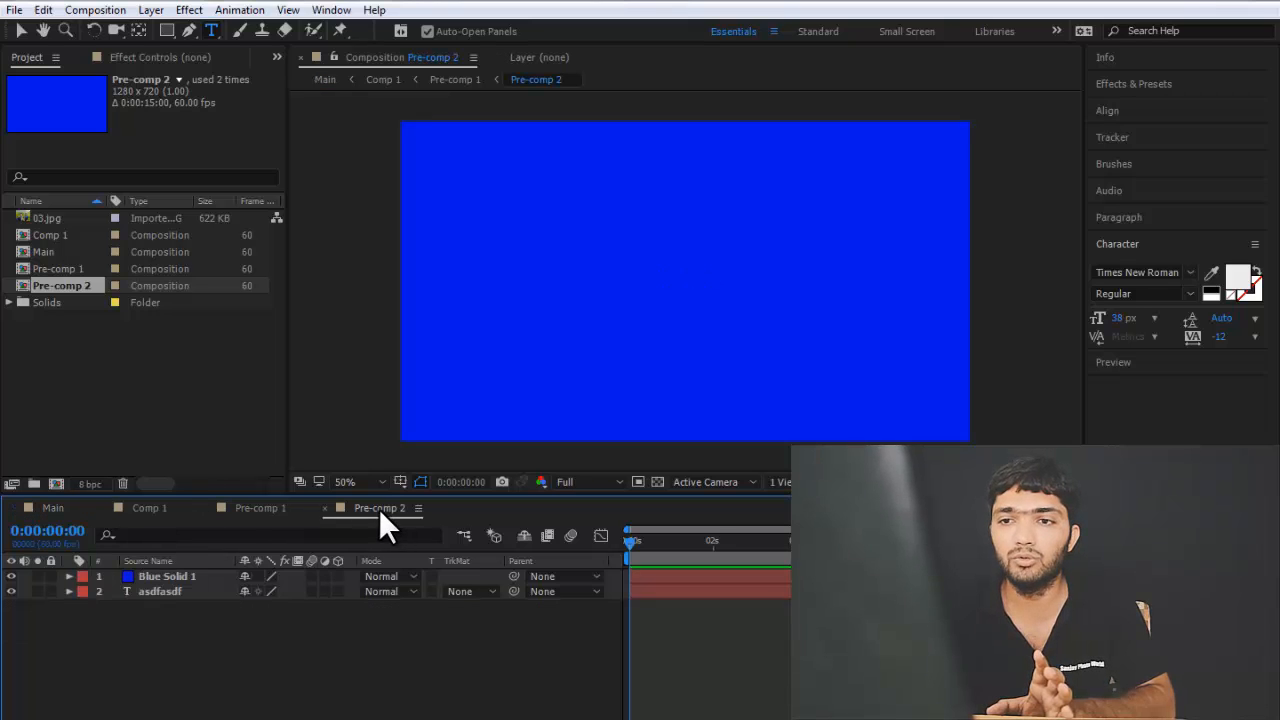
click(262, 506)
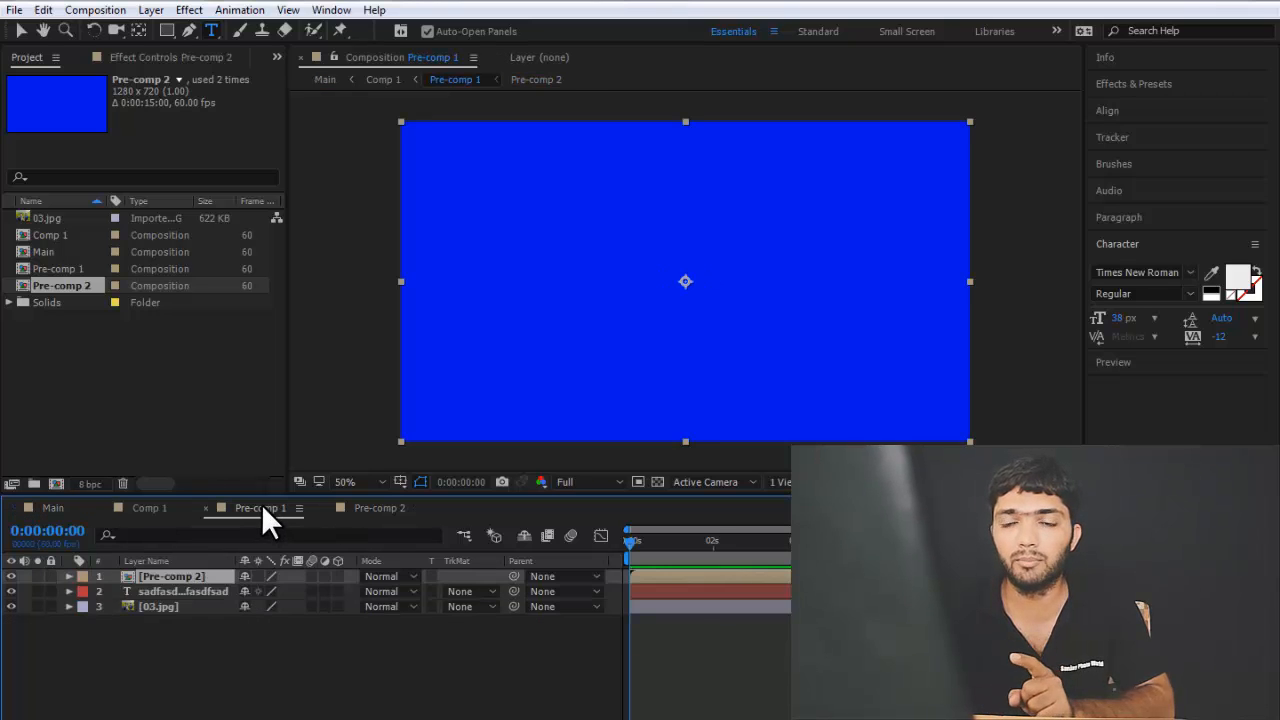
click(45, 508)
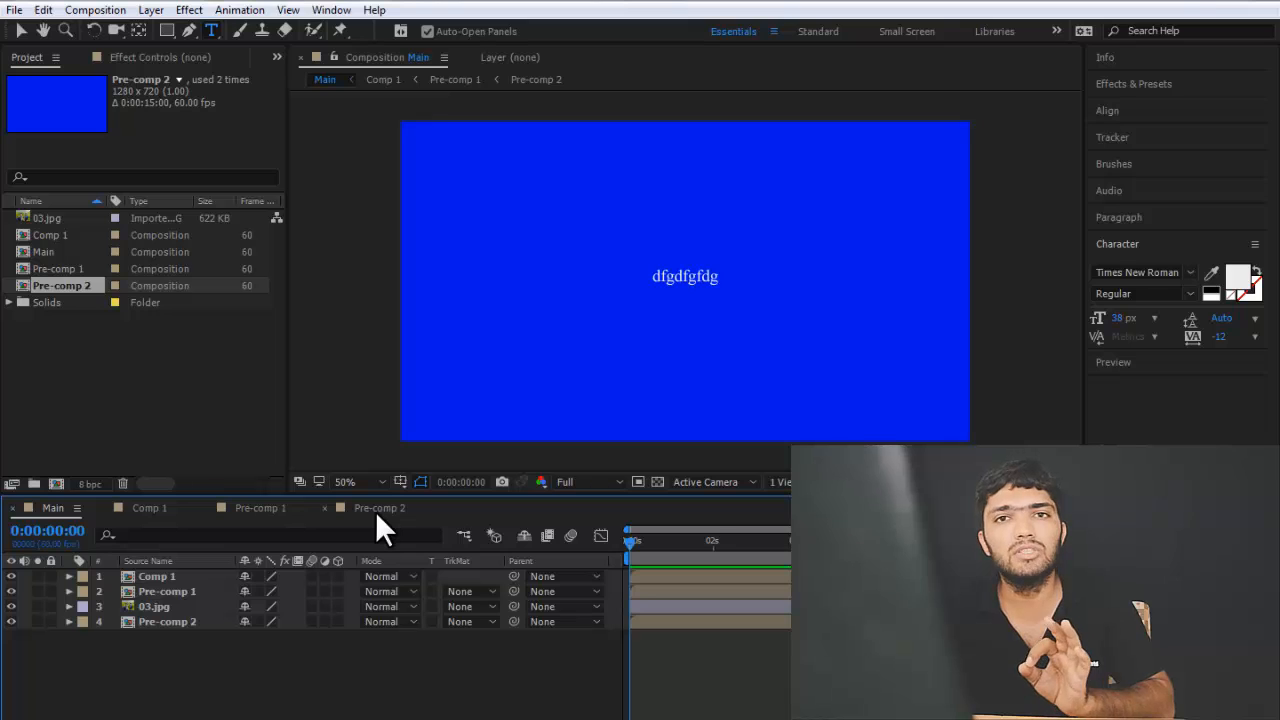
Examine Blue Solid 1 inside Pre-comp 2 and the layers of Pre-comp 1, and return to the Main composition.
click(379, 507)
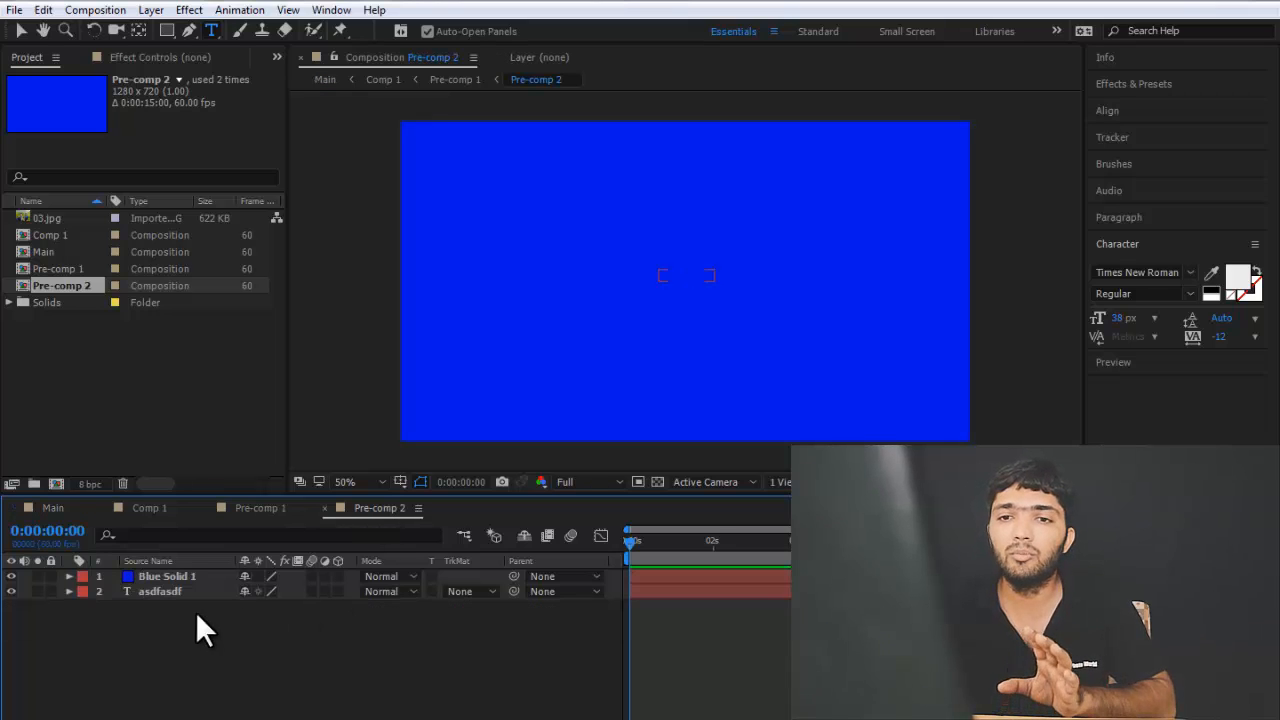
double_click(129, 575)
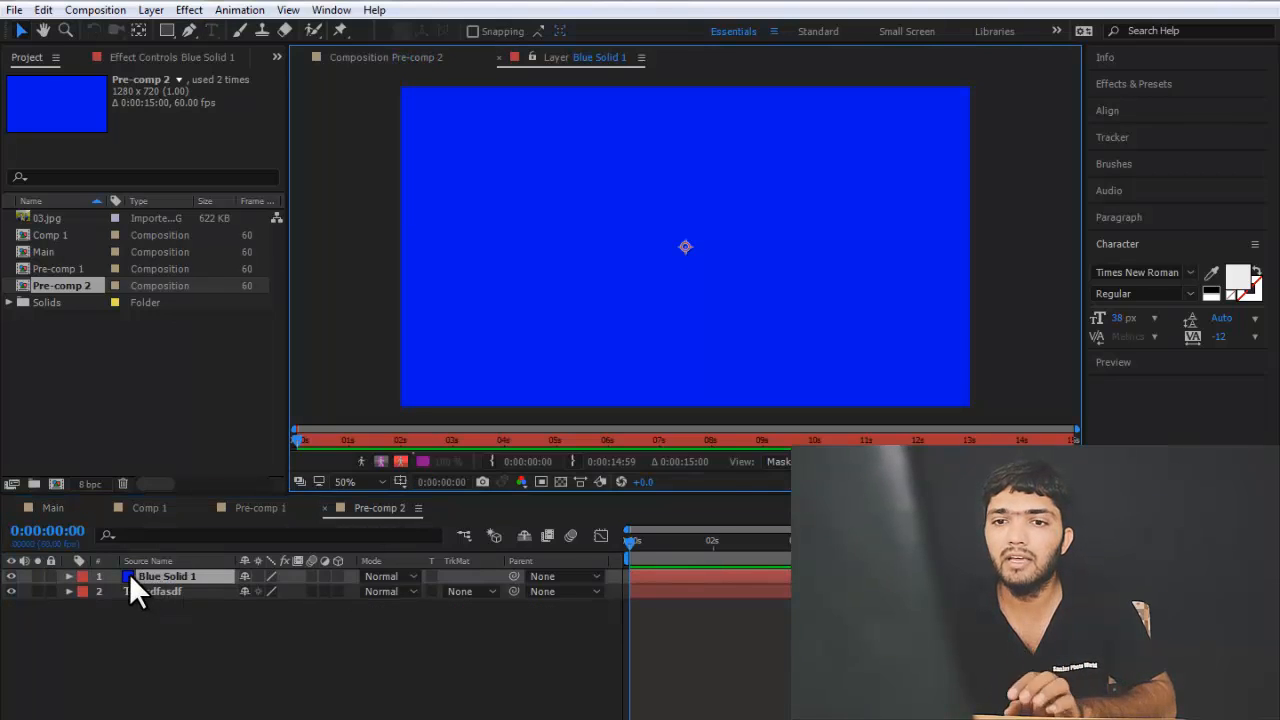
click(499, 58)
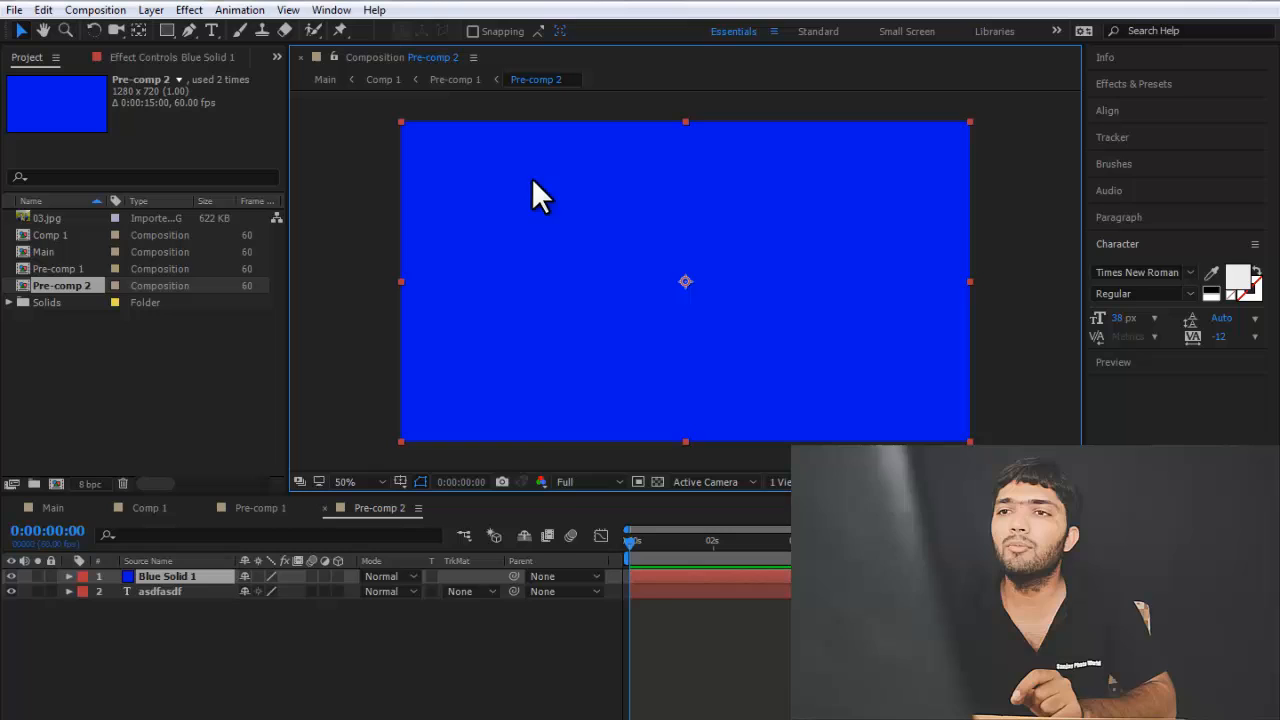
click(244, 504)
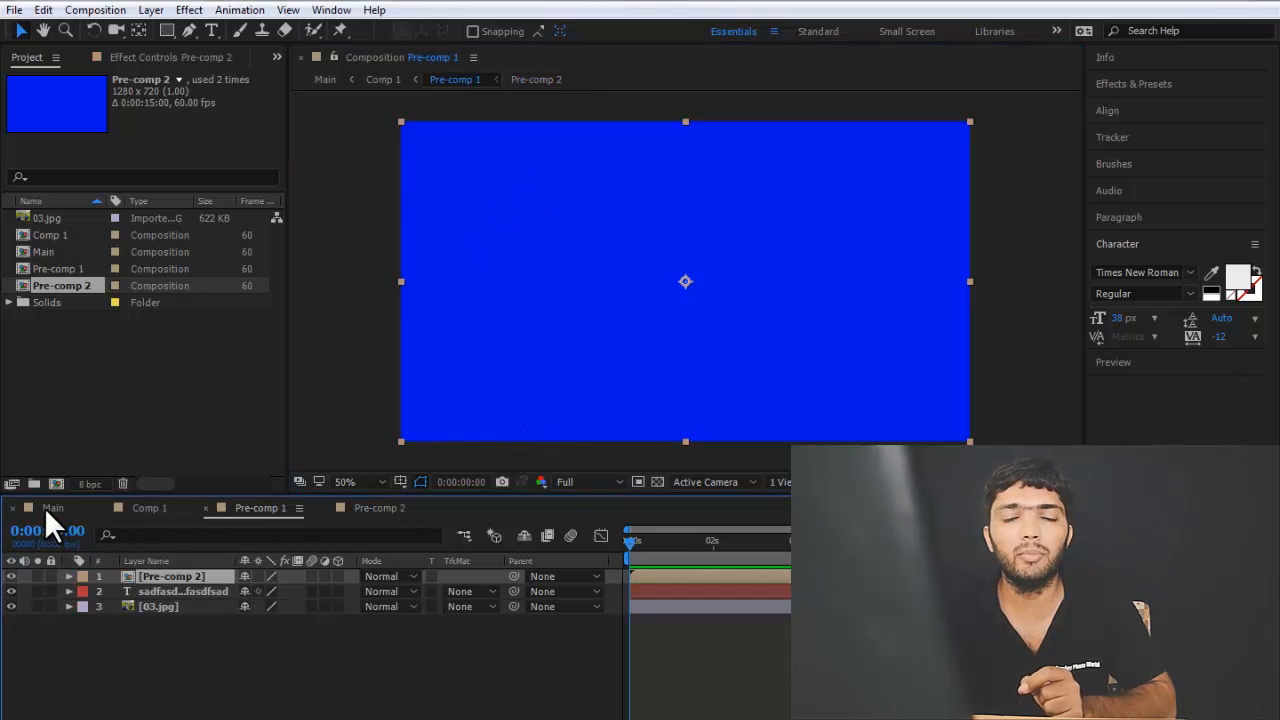
click(45, 507)
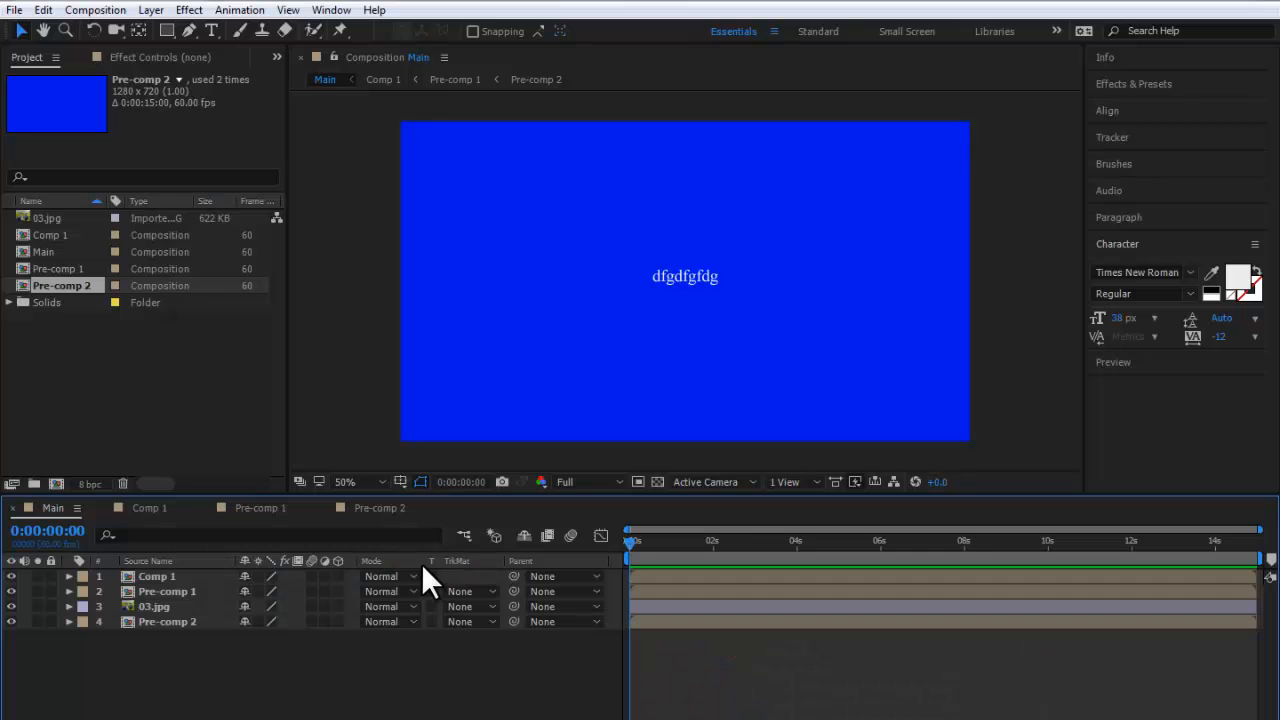
Move the current time in Pre-comp 2 to 0:00:03:00.
click(377, 508)
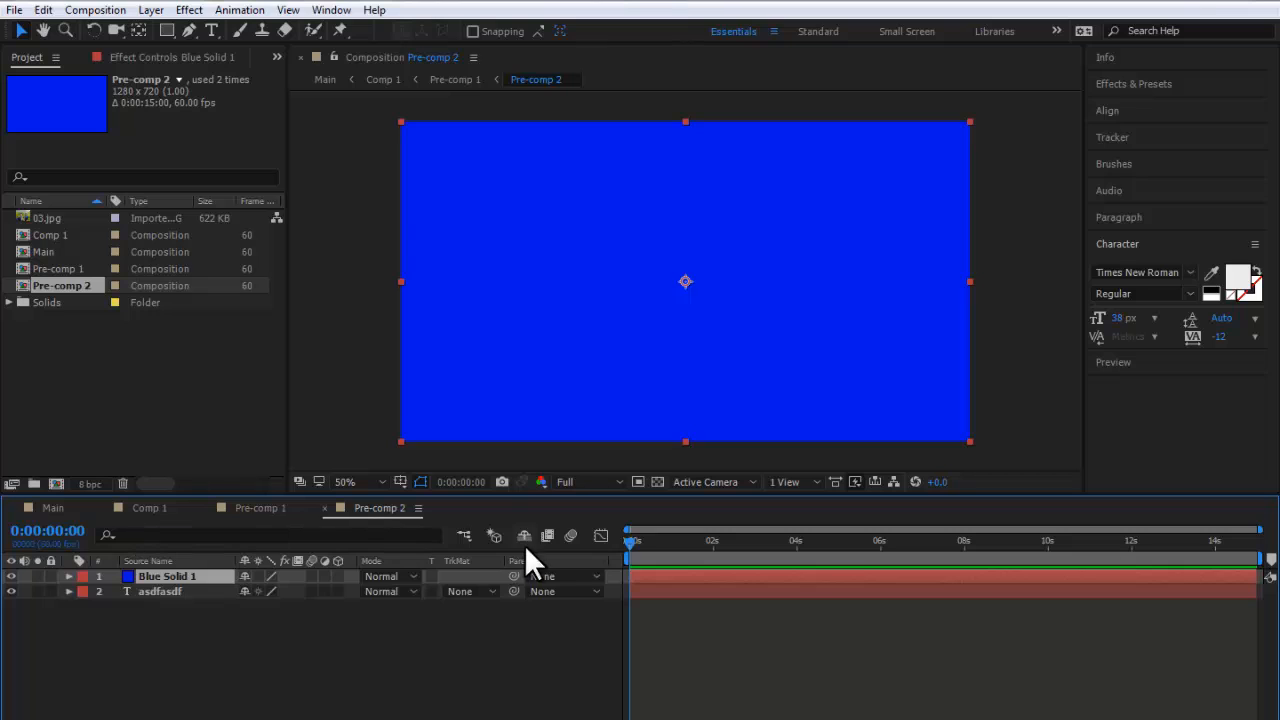
drag(629, 541, 747, 541)
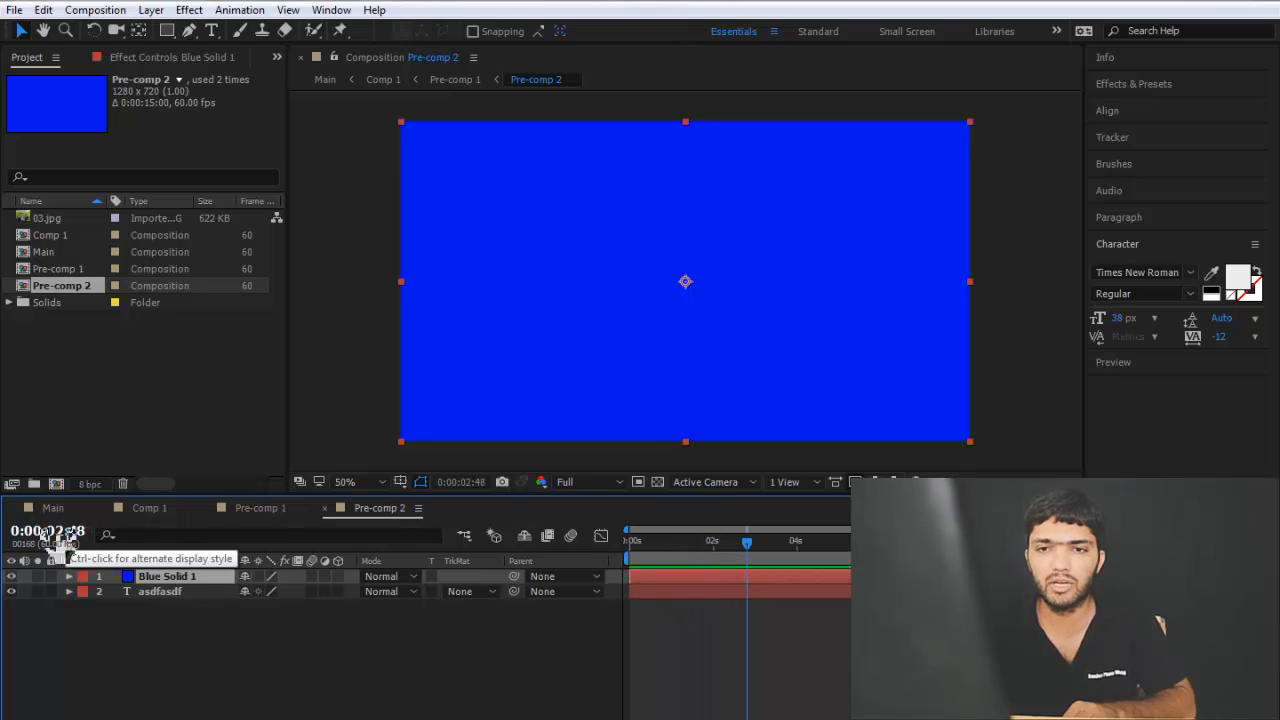
click(60, 533)
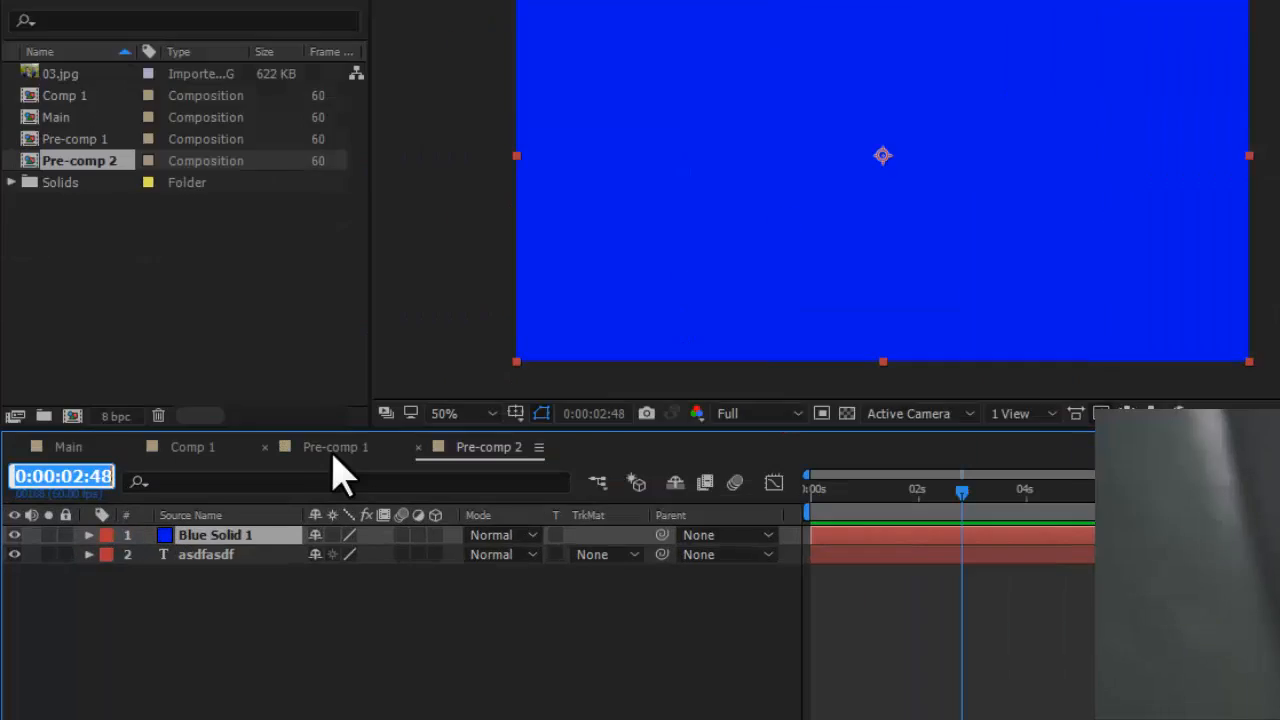
key(Left)
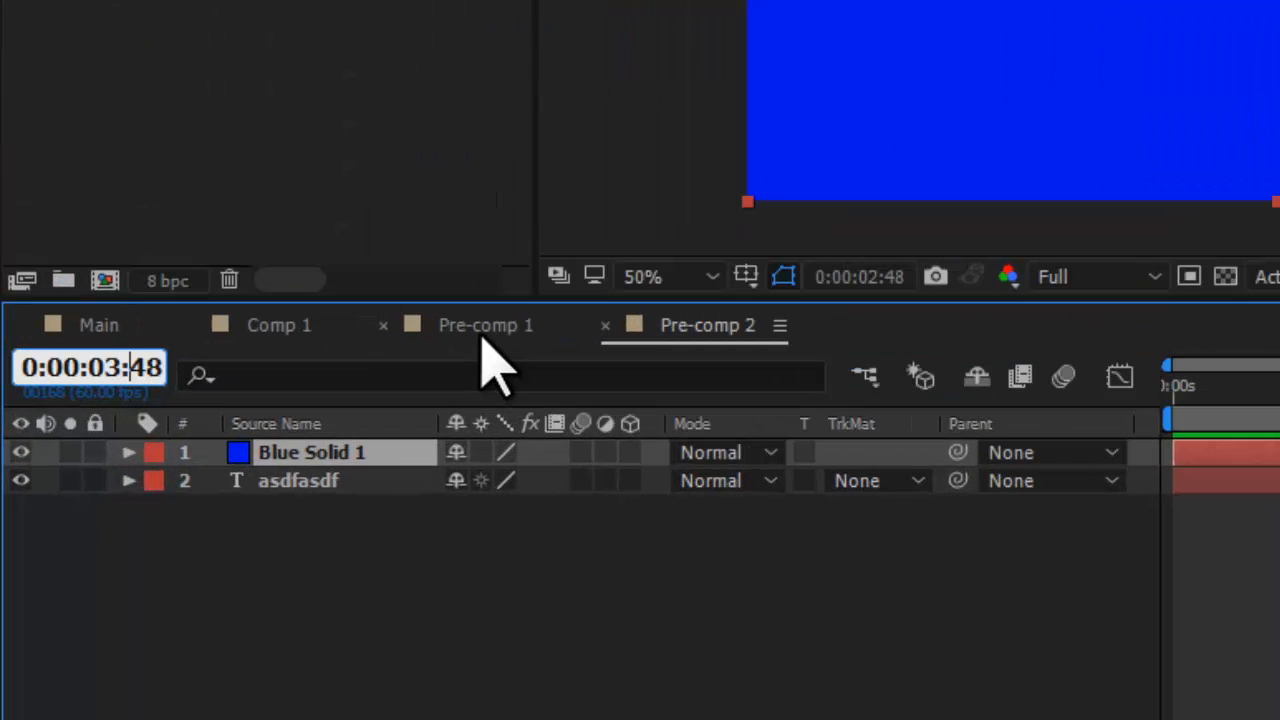
key(Return)
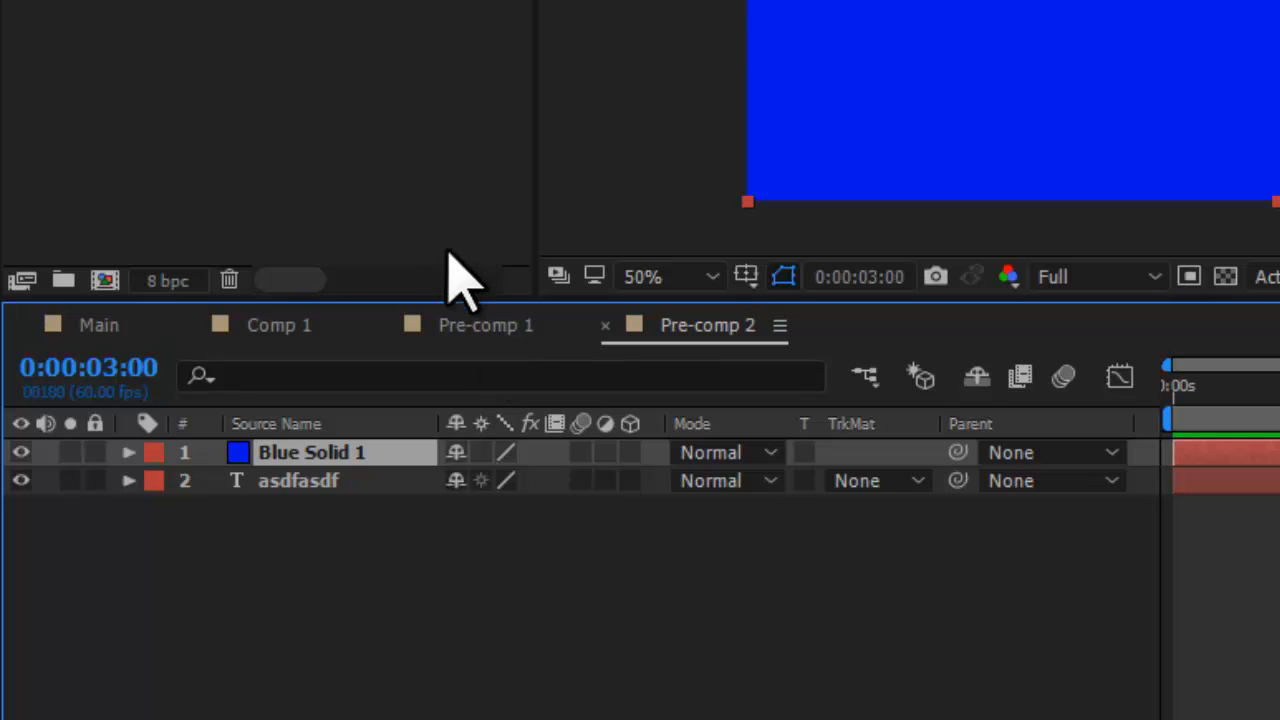
Check the current time in Pre-comp 1, Main and Comp 1 against the time set in Pre-comp 2.
click(490, 328)
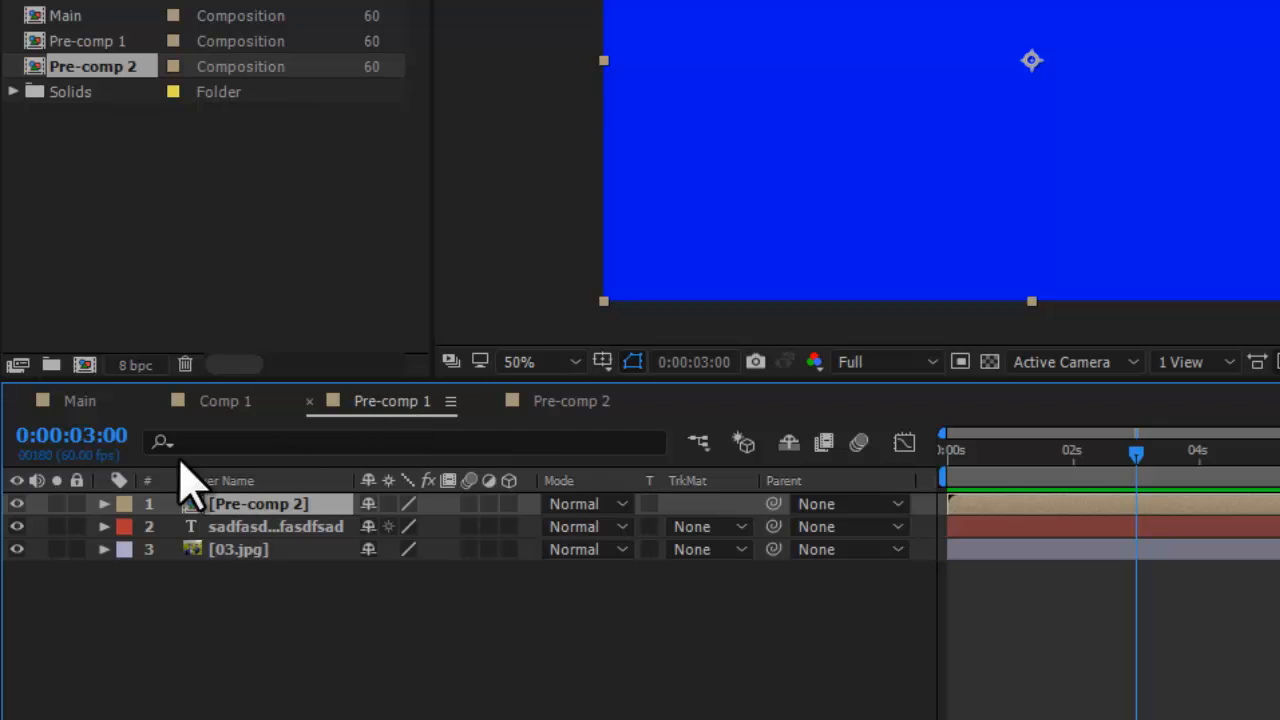
click(80, 402)
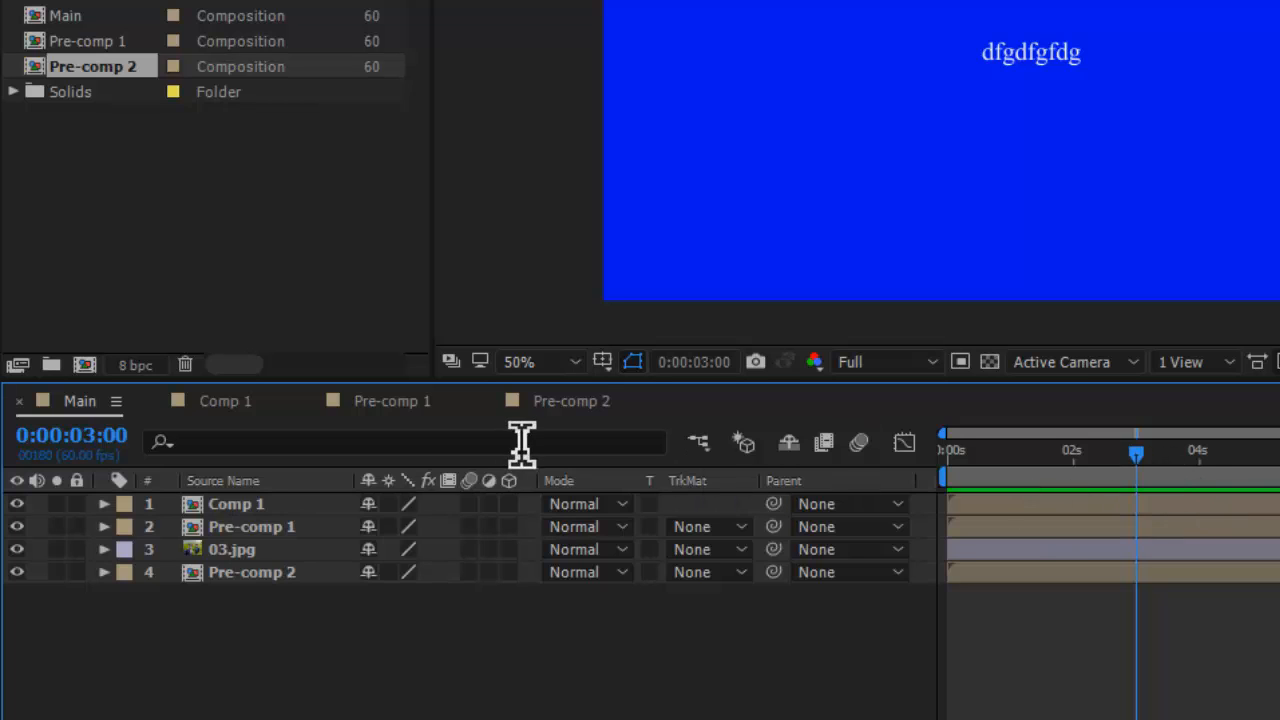
click(220, 405)
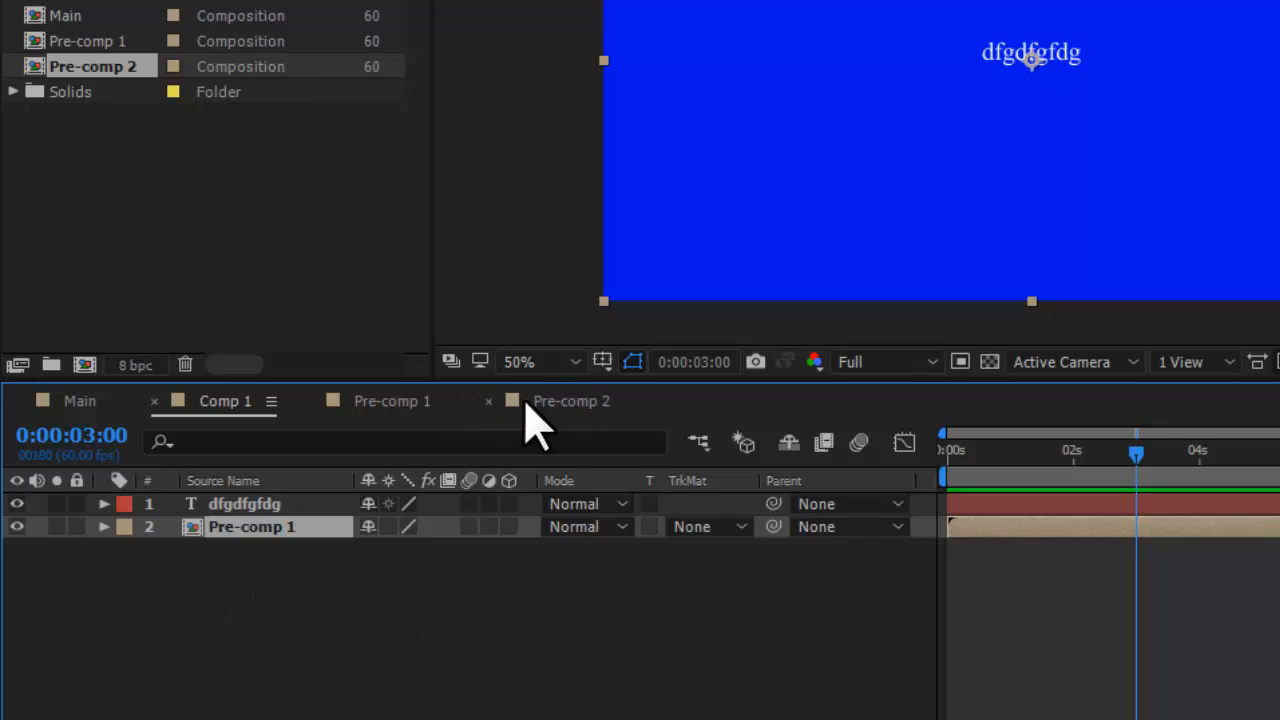
Turn off Synchronize Time of All Related Items in the general preferences.
click(557, 401)
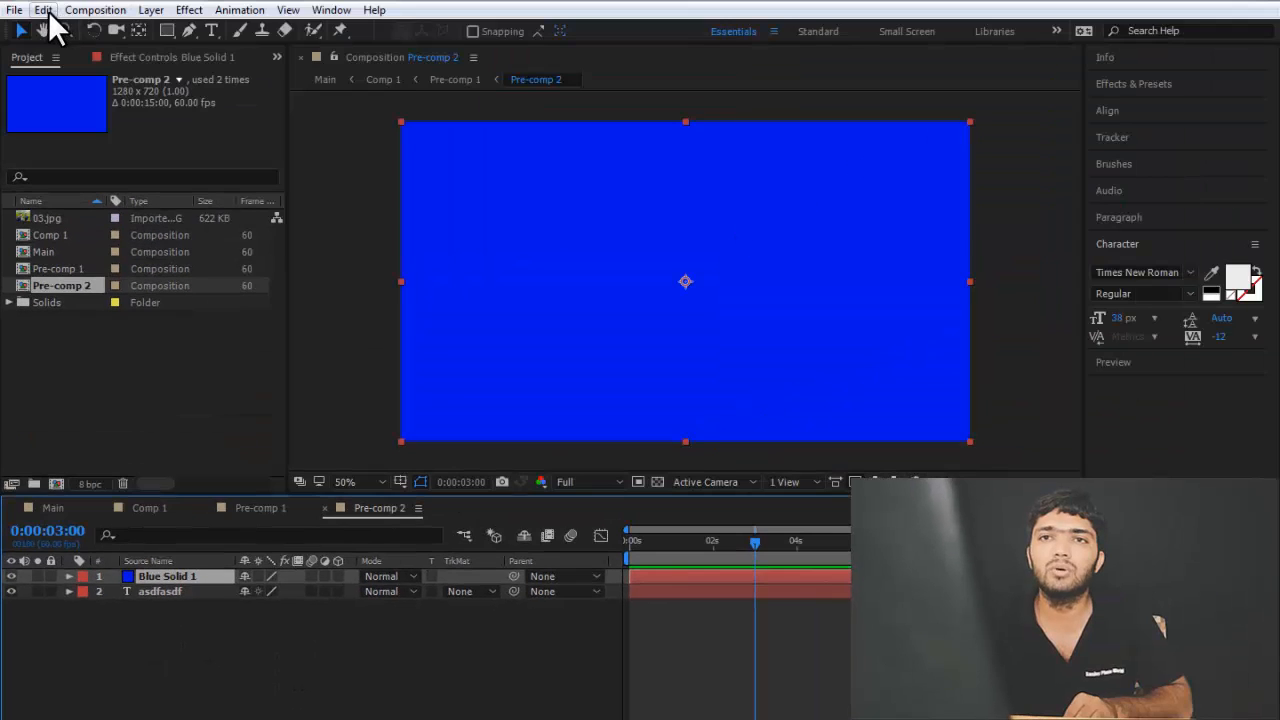
click(43, 10)
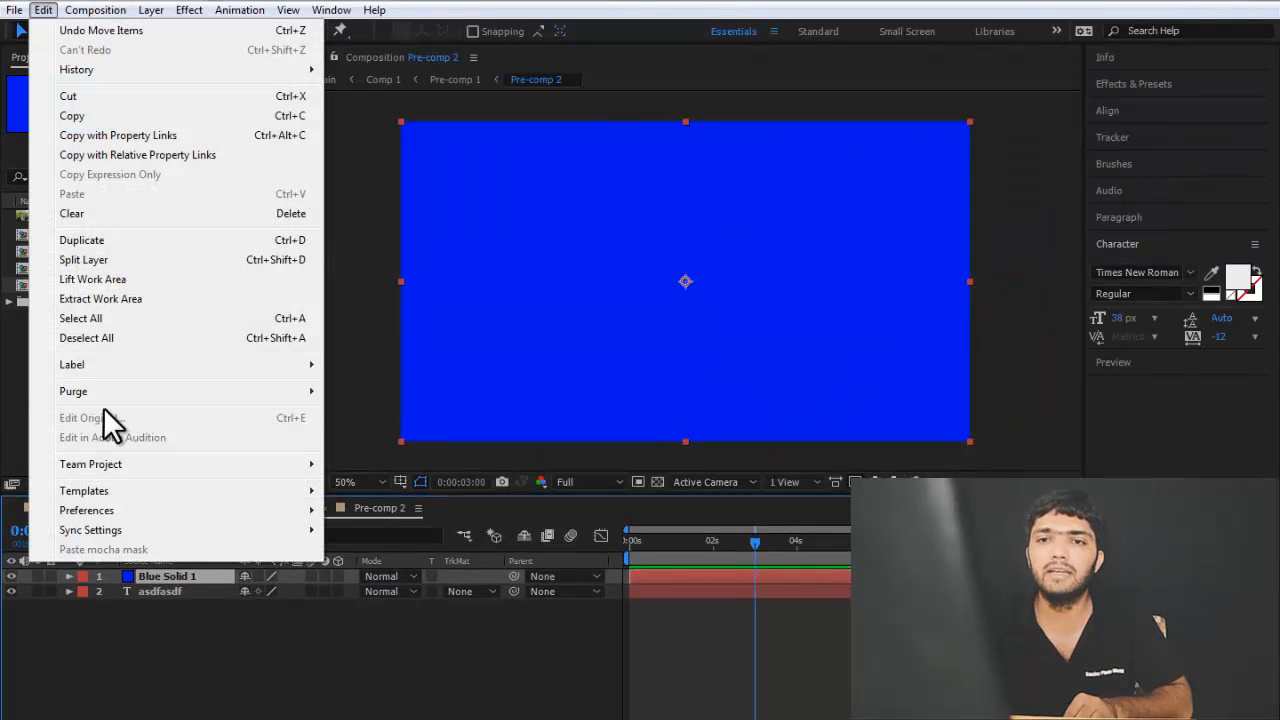
mouse_move(302, 512)
click(366, 218)
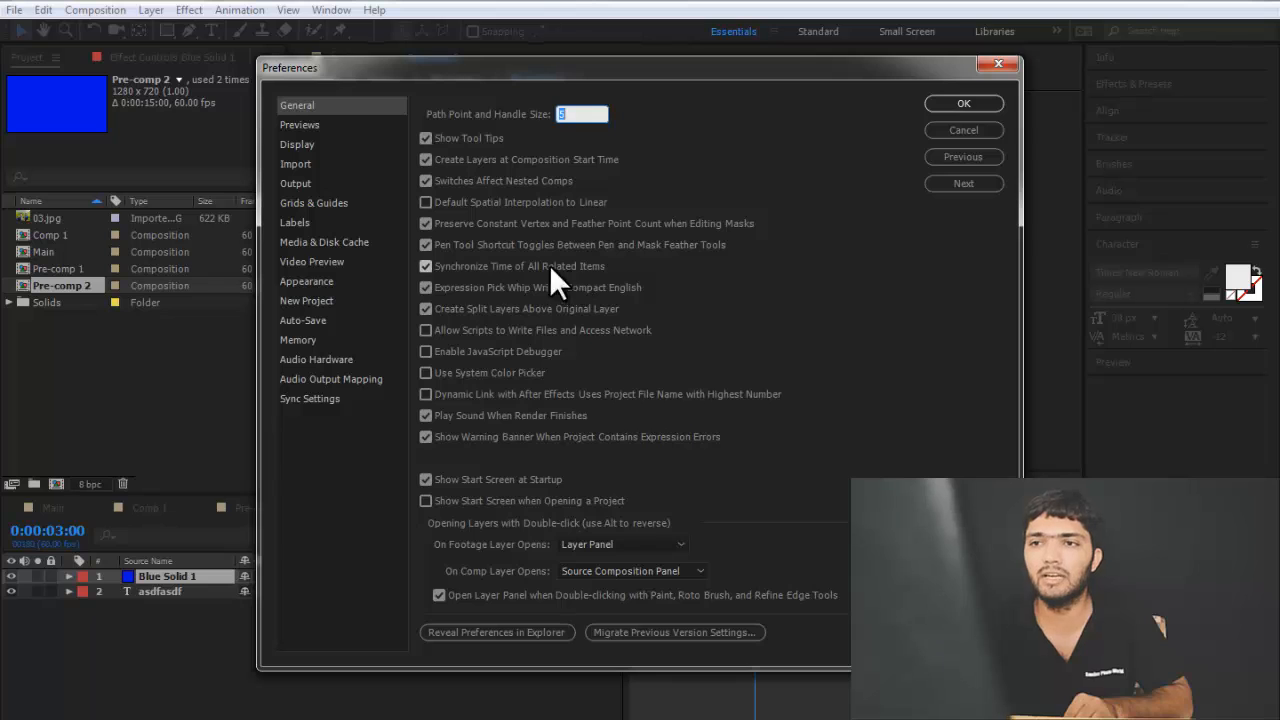
click(427, 266)
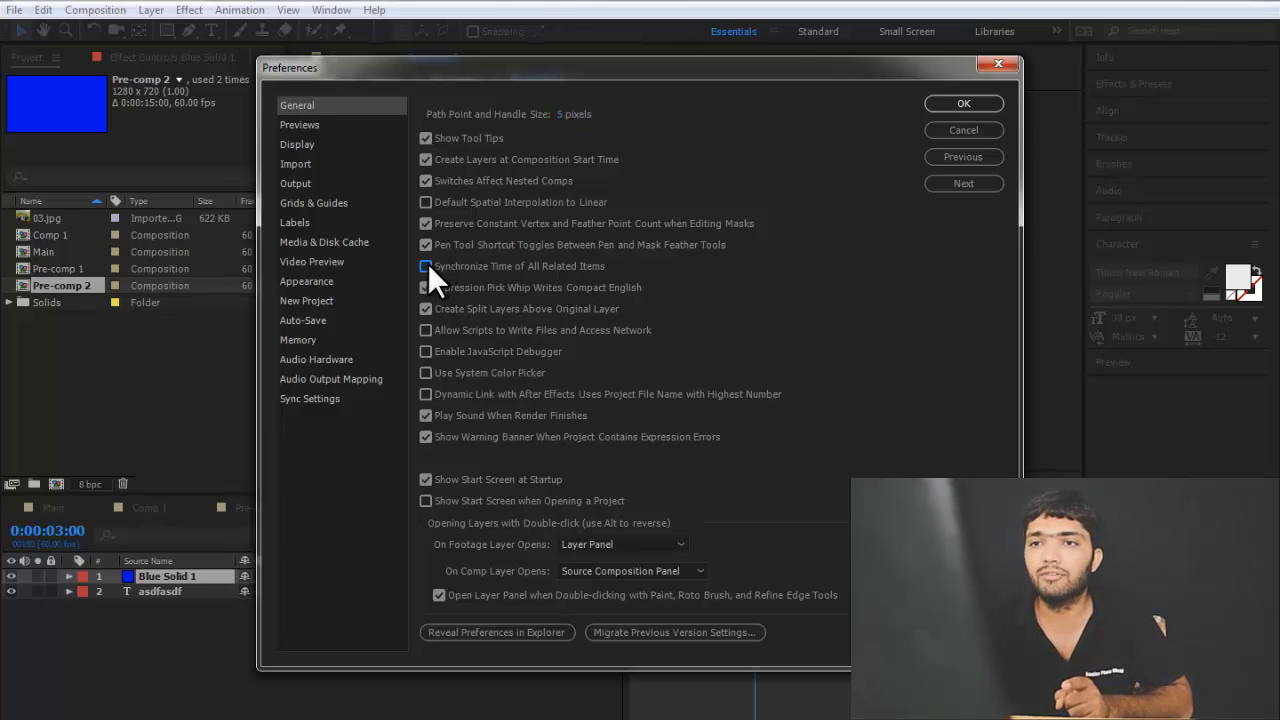
click(964, 105)
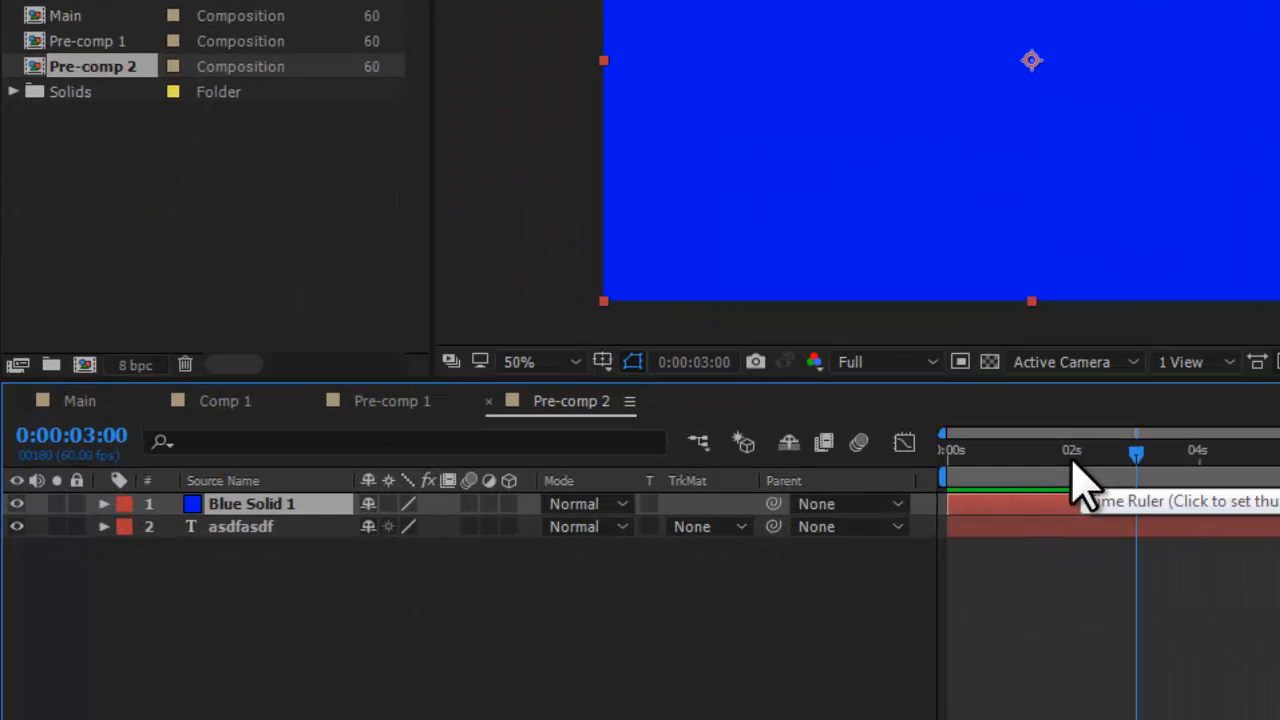
Set the current time of Pre-comp 2 to 0:00:02:00.
click(713, 541)
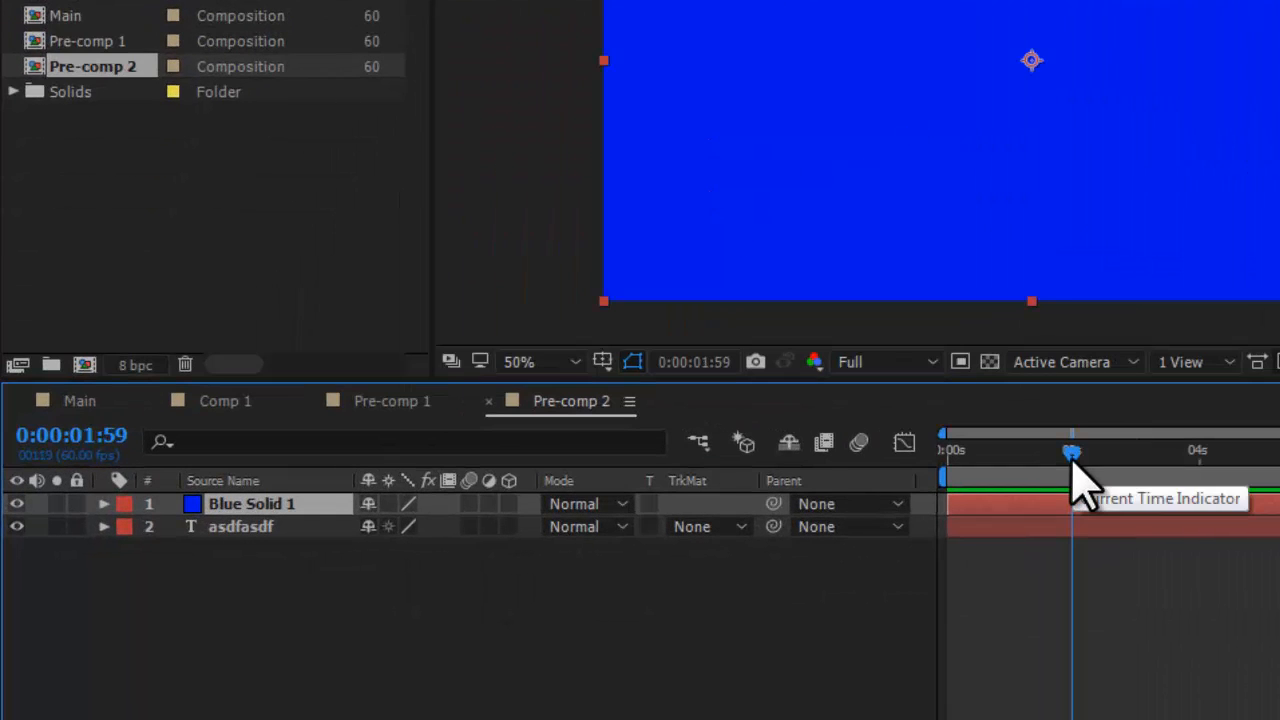
click(112, 440)
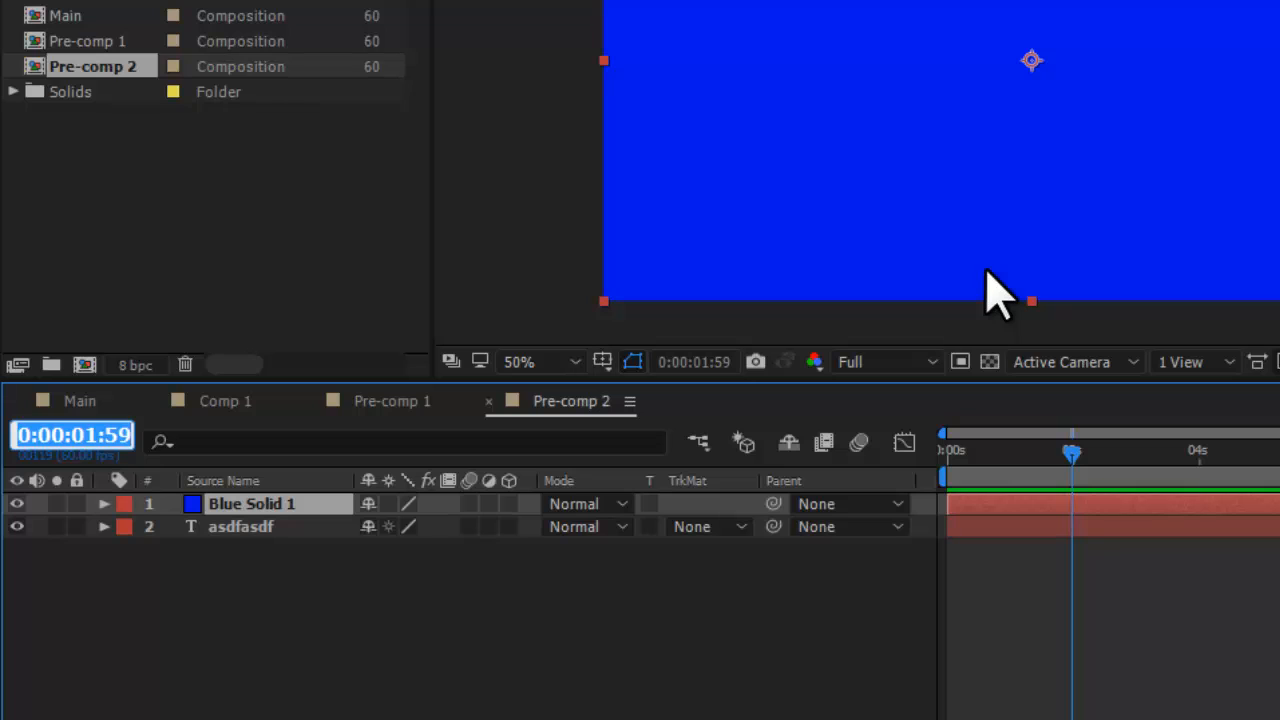
key(Left)
key(Left)
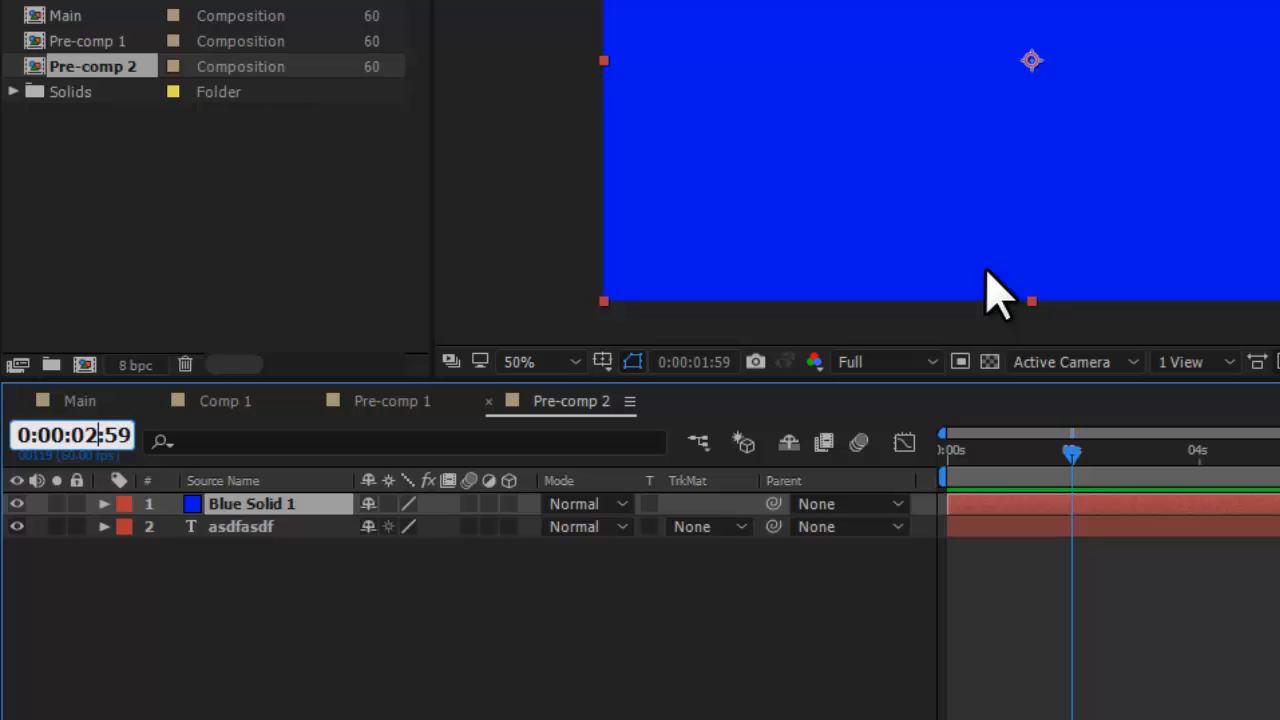
key(Return)
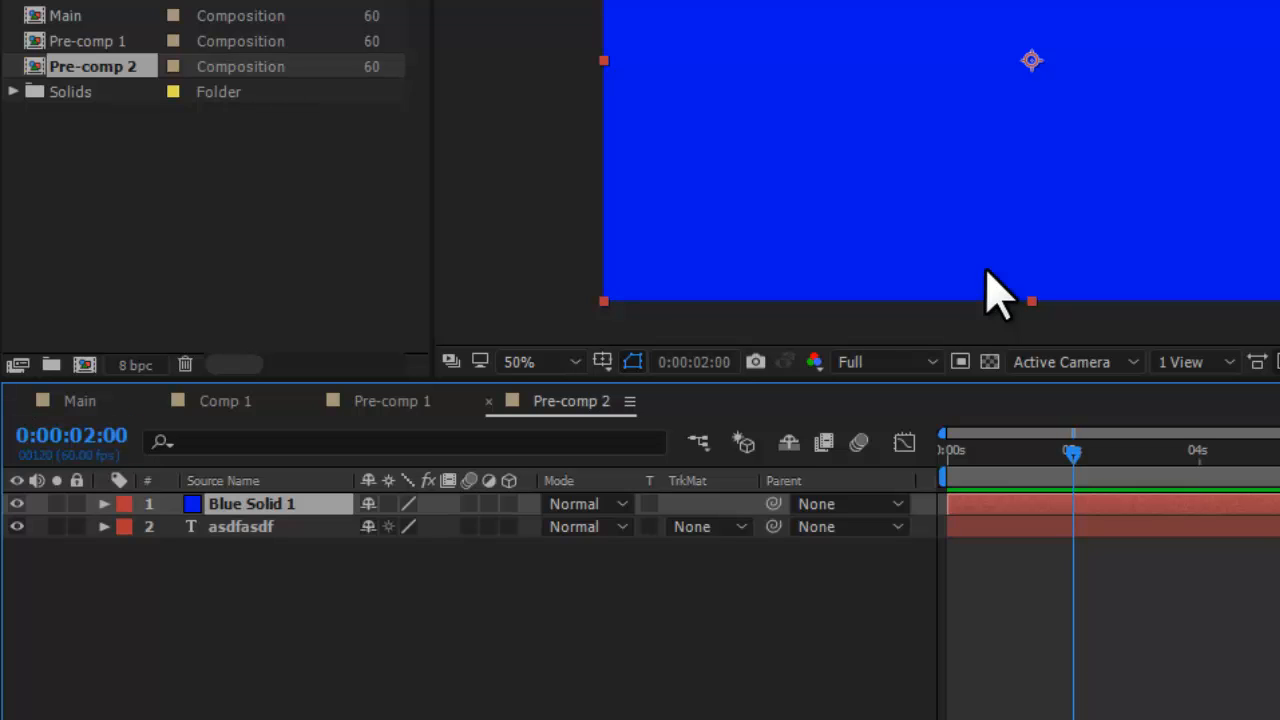
Compare the current time of Pre-comp 1, Comp 1 and Main with that of Pre-comp 2.
click(385, 408)
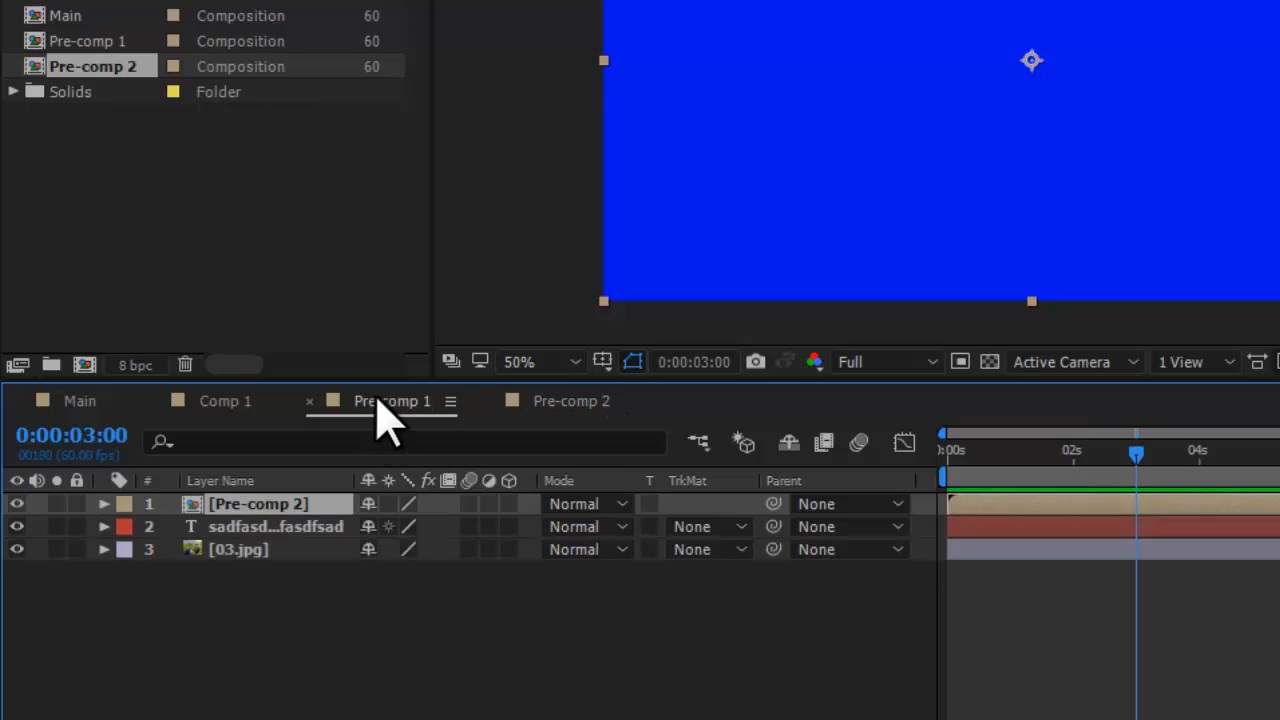
click(242, 405)
click(77, 400)
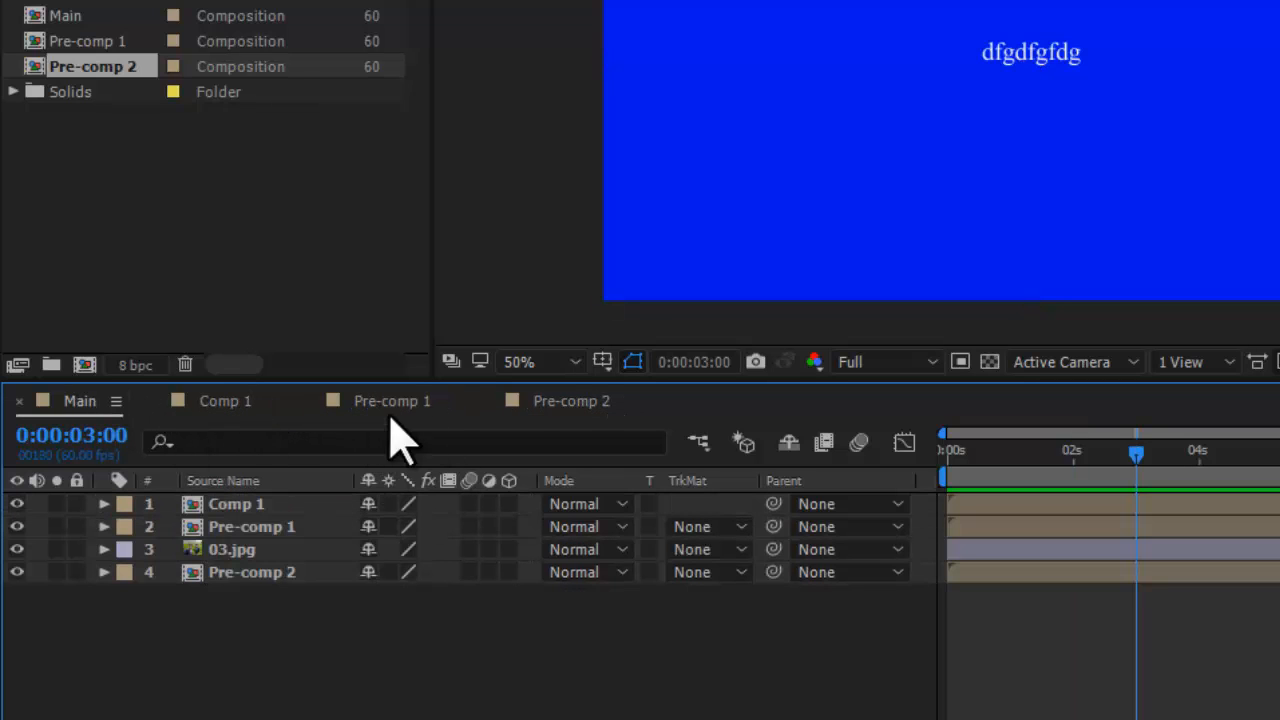
Turn Synchronize Time of All Related Items back on in the general preferences, with Pre-comp 2 as the active composition.
click(553, 405)
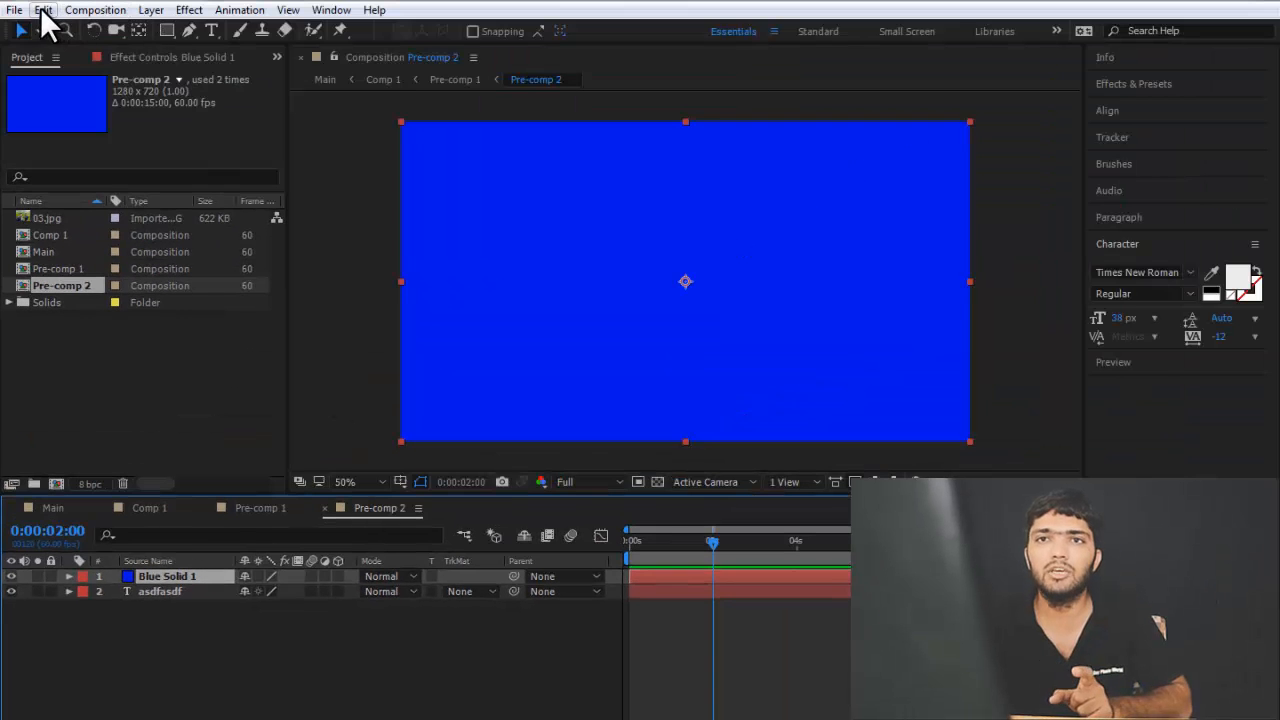
click(43, 9)
mouse_move(176, 512)
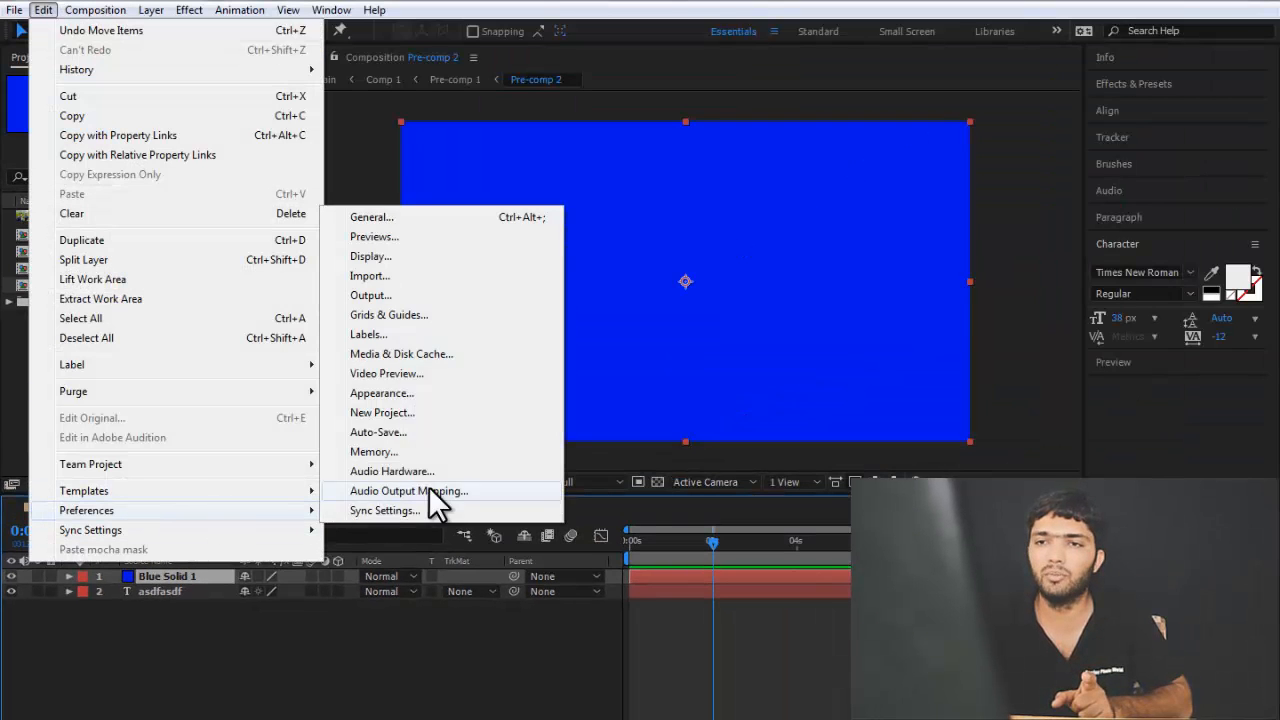
click(407, 219)
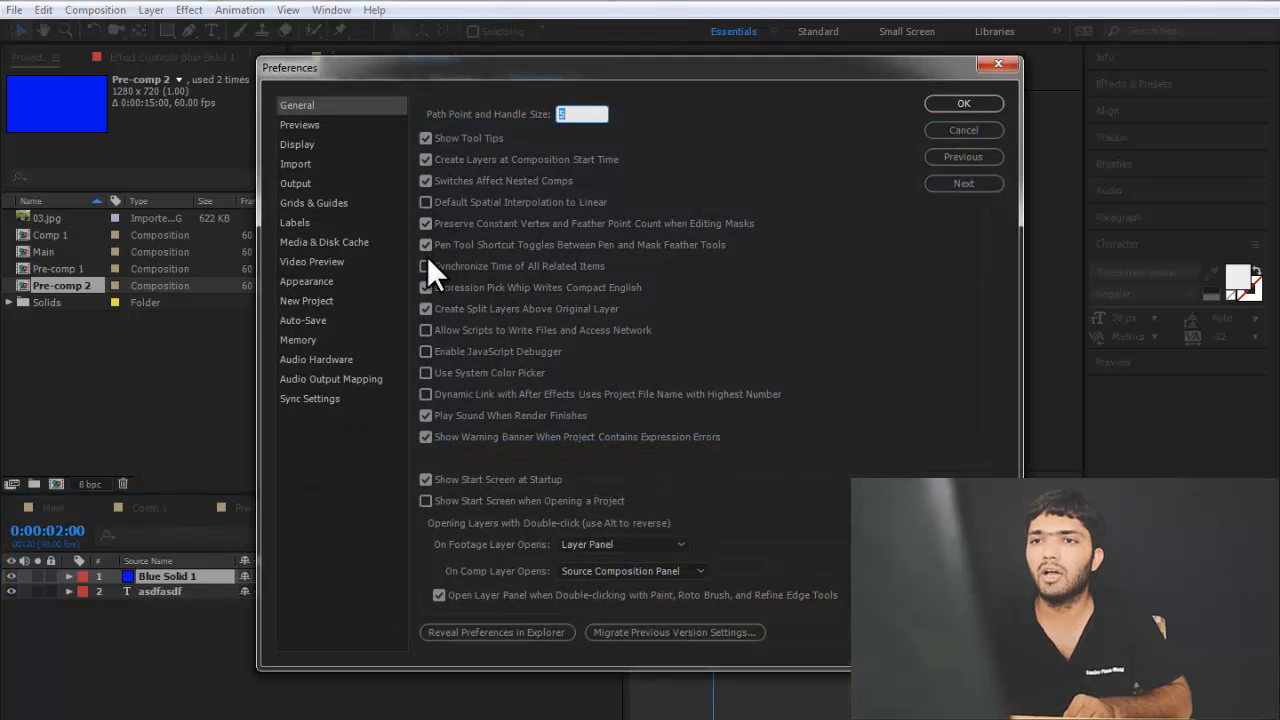
click(427, 265)
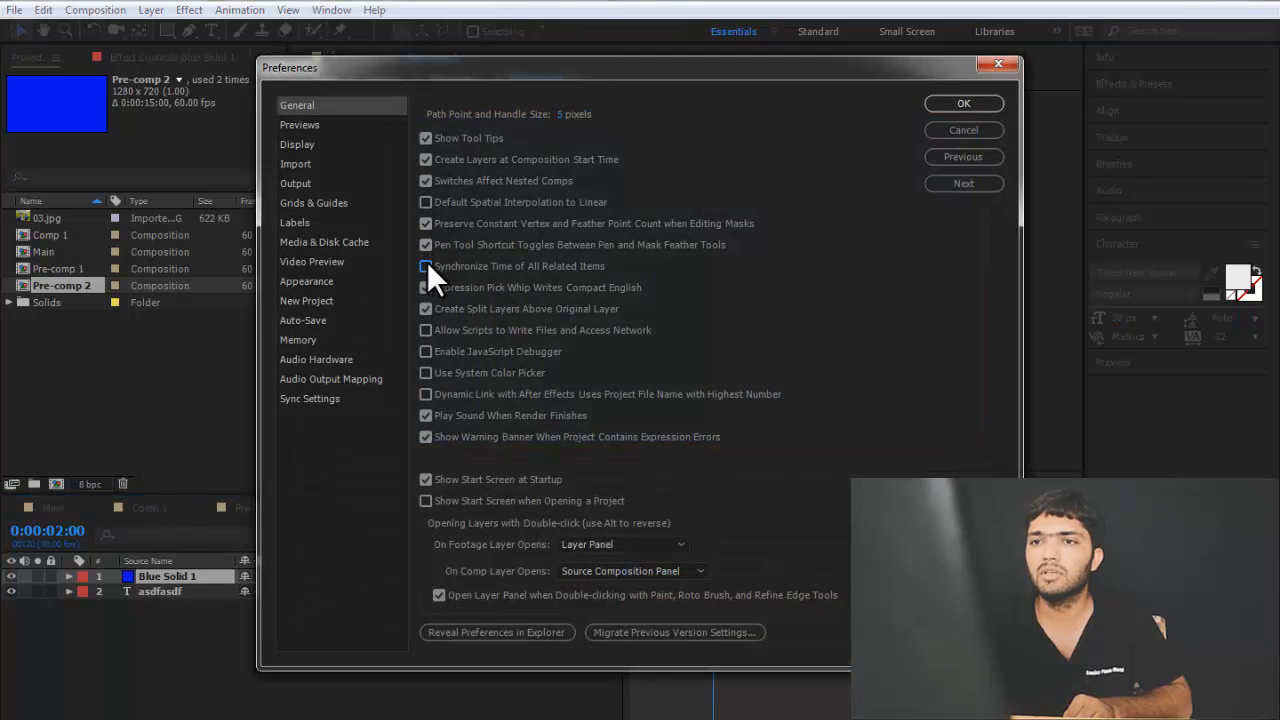
click(968, 103)
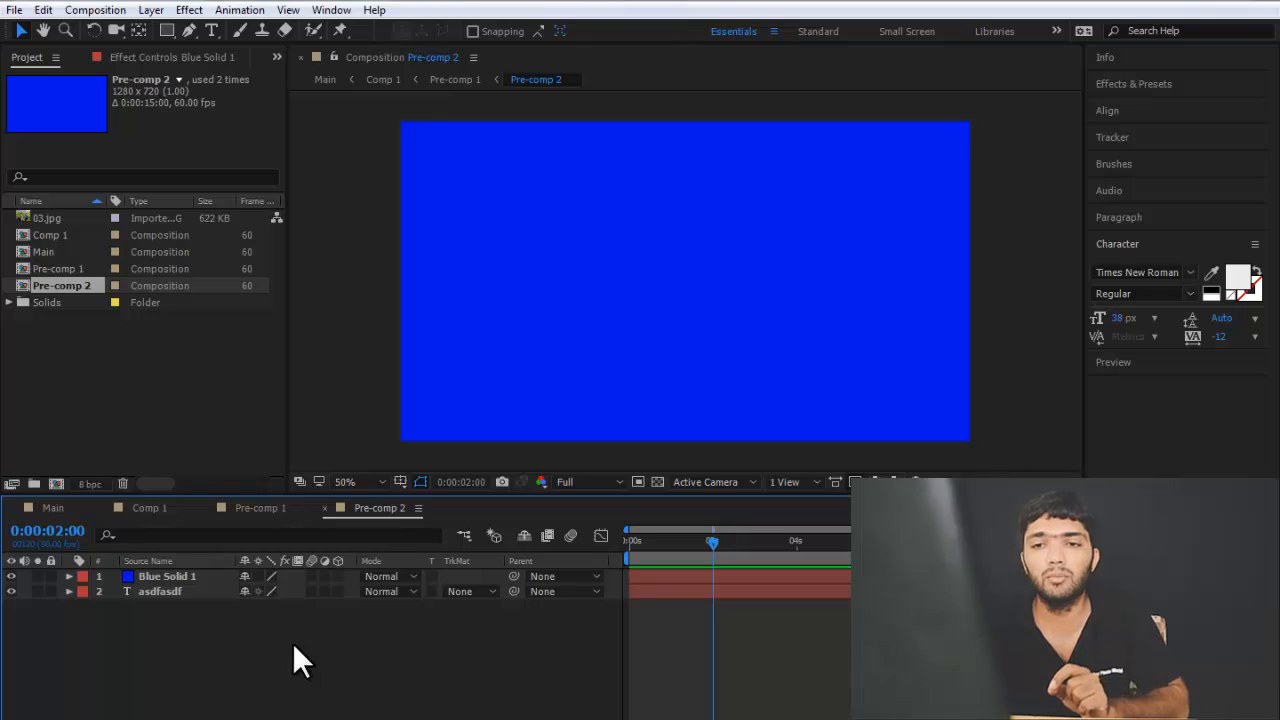
Add a 1280 x 720 px magenta solid above Blue Solid 1 in Pre-comp 2 and scale it to about half size around its centre.
drag(153, 620, 174, 580)
click(150, 626)
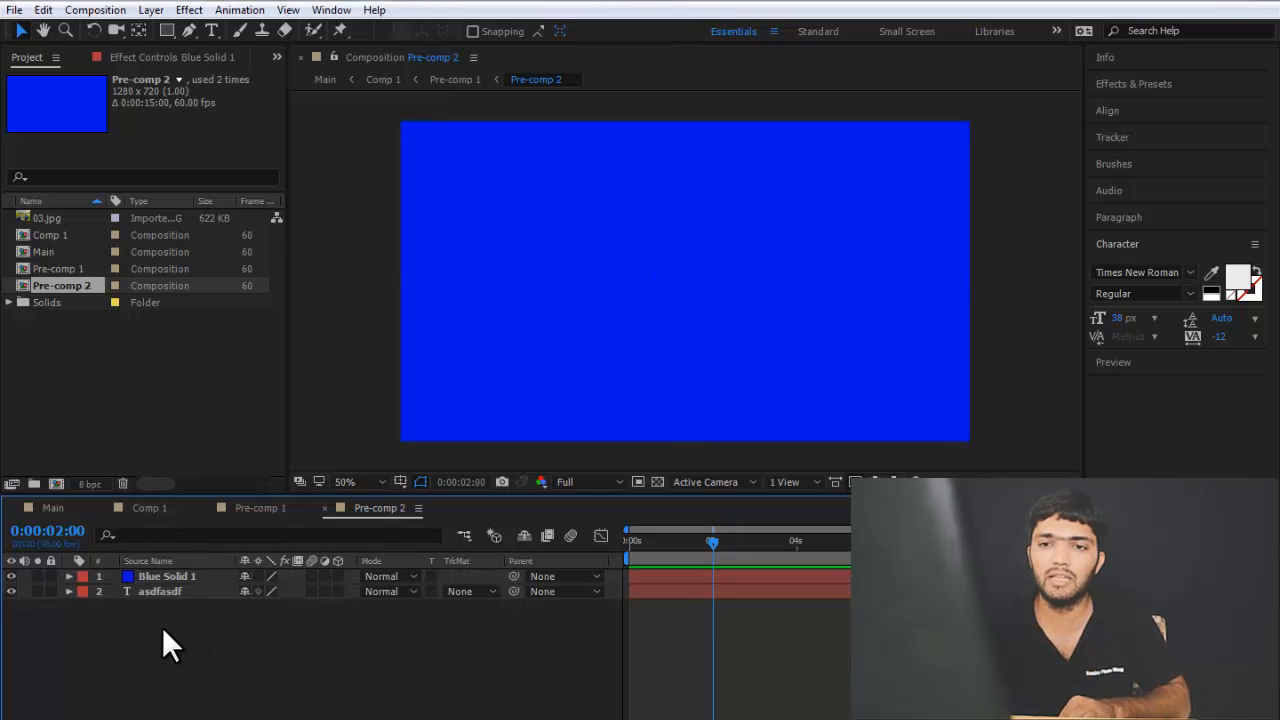
right_click(162, 627)
mouse_move(237, 454)
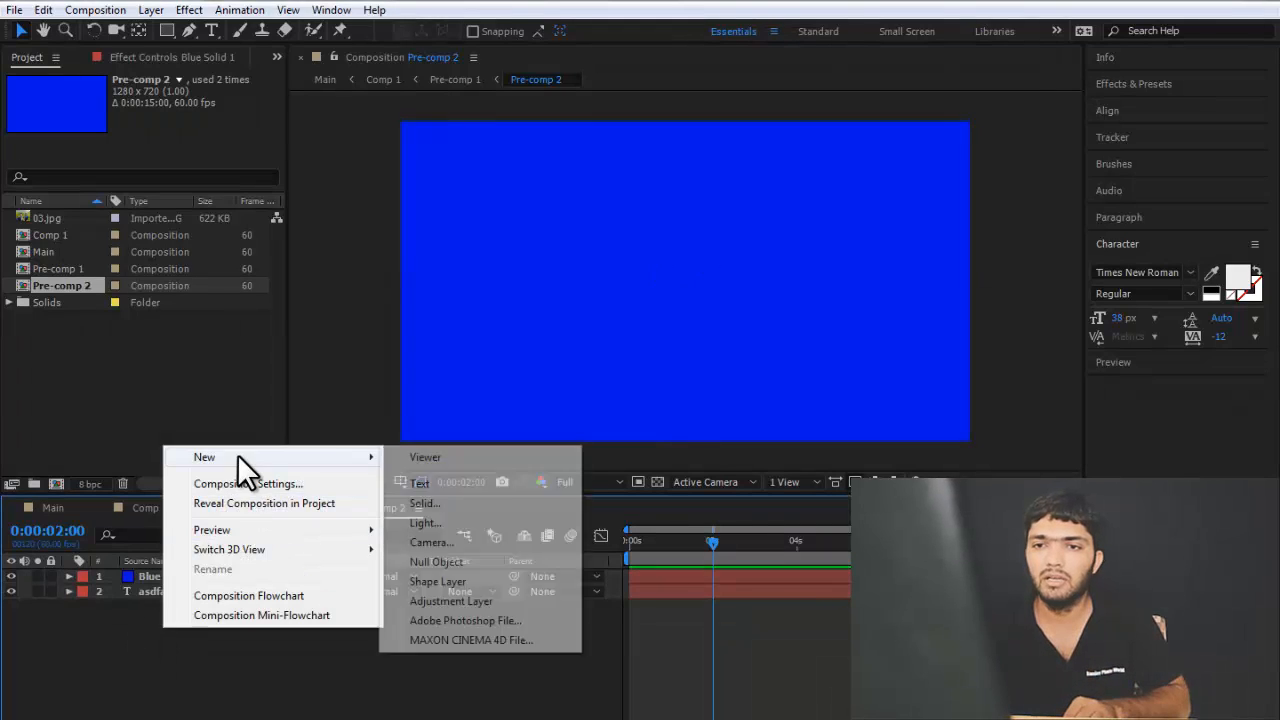
click(434, 504)
click(632, 482)
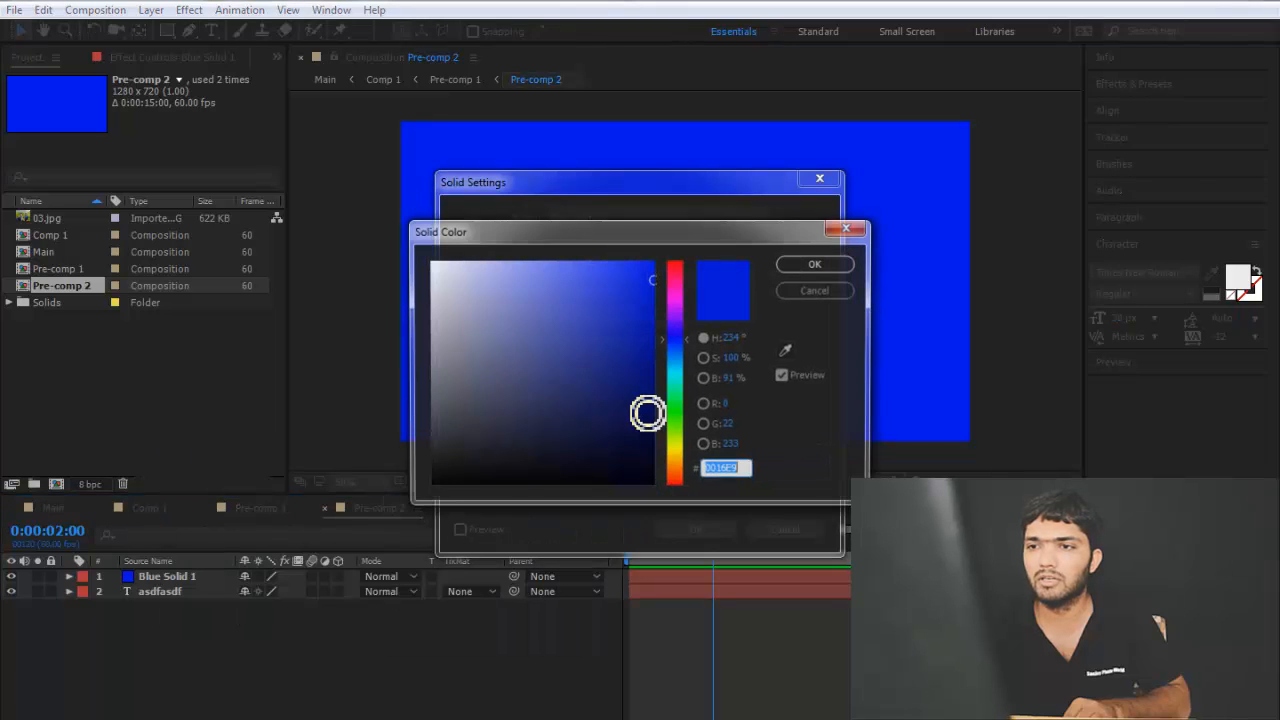
drag(675, 322, 676, 298)
click(806, 263)
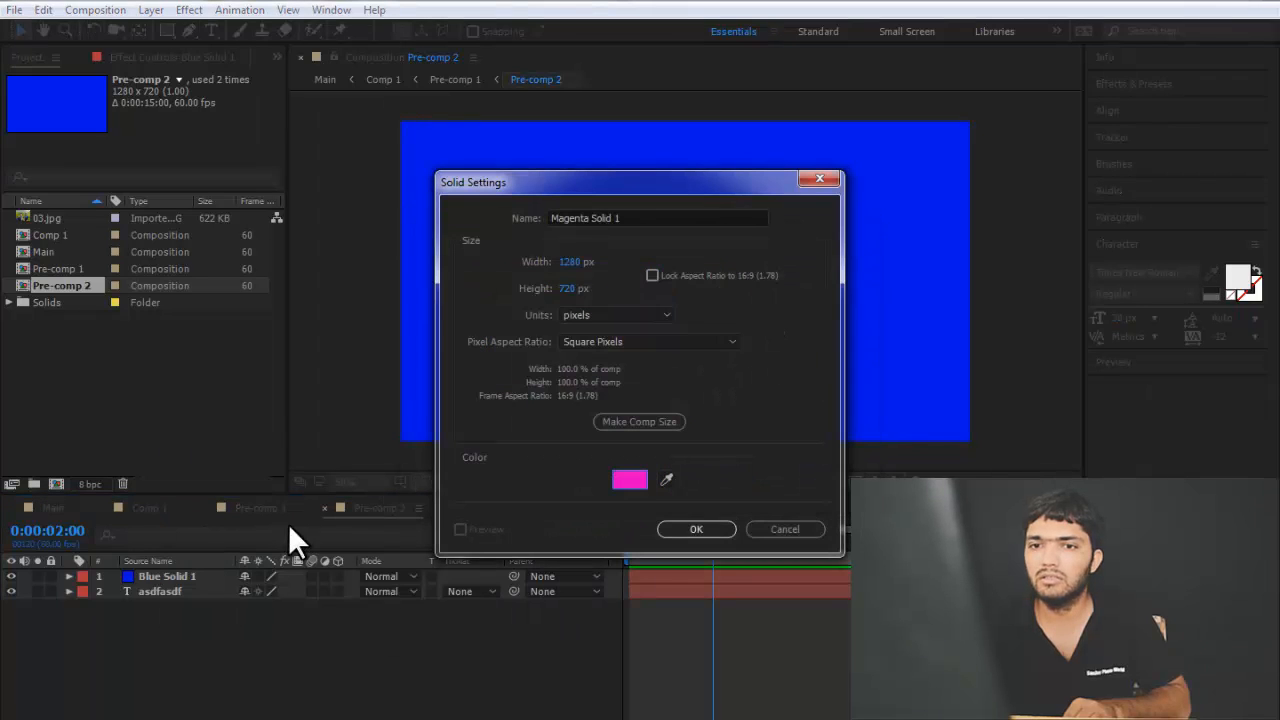
click(688, 528)
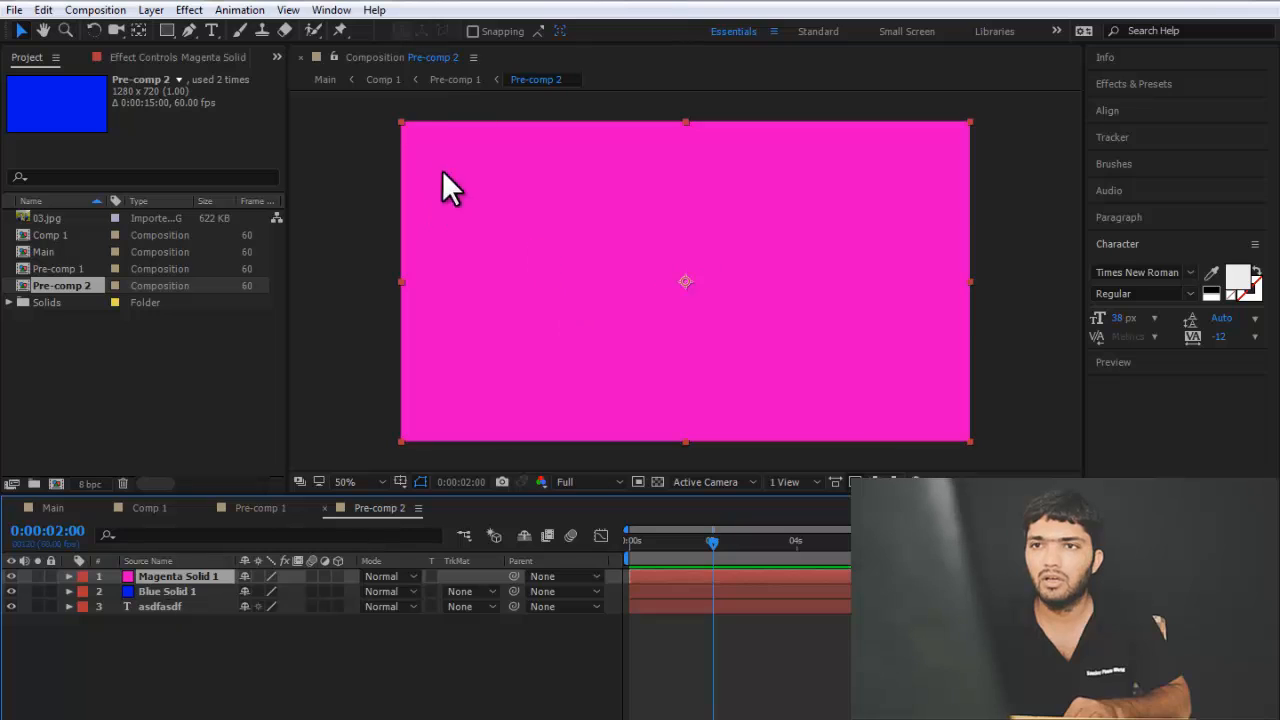
drag(400, 122, 535, 199)
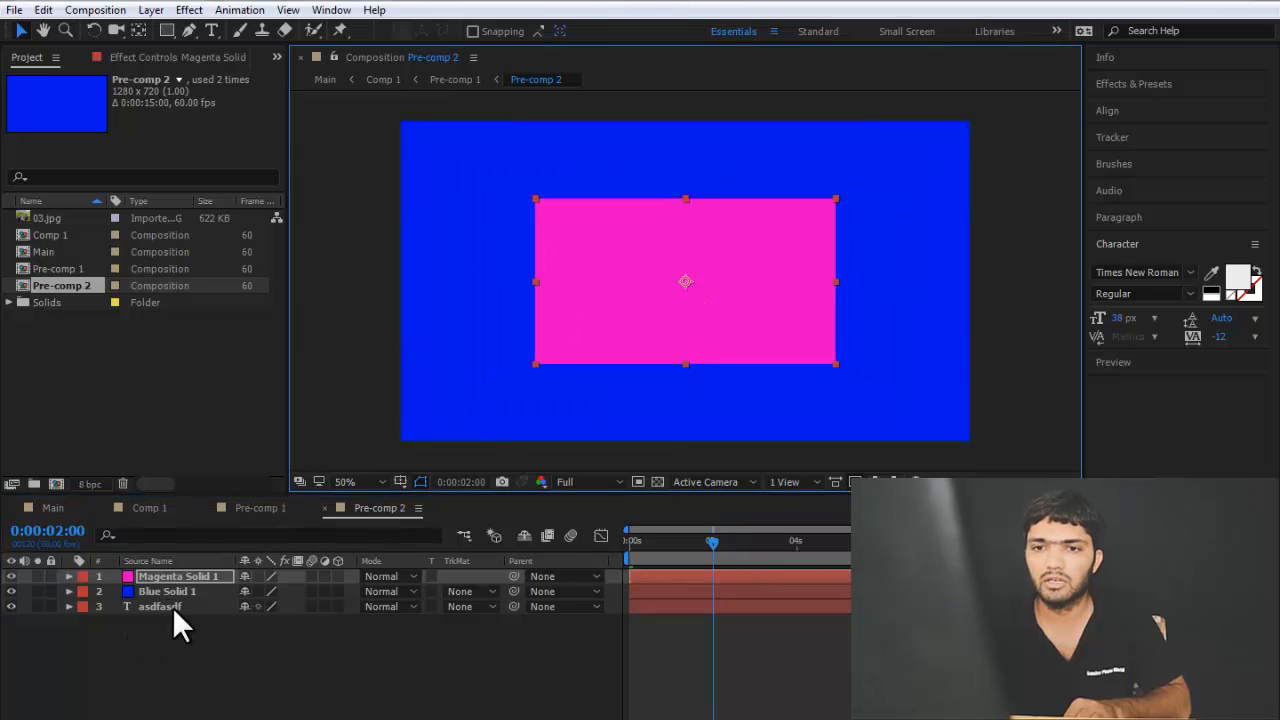
Examine the Pre-compose options offered for Magenta Solid 1 and the text layer together, and cancel without creating a composition.
ctrl+click(166, 607)
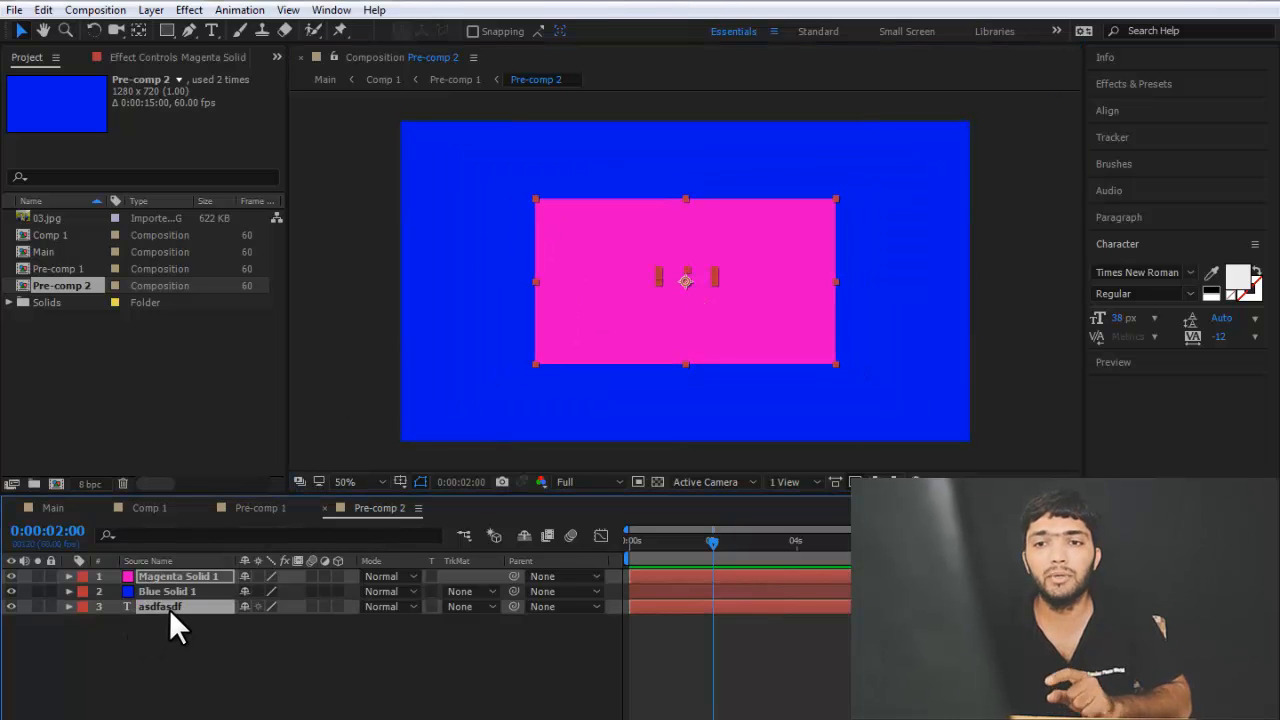
right_click(169, 608)
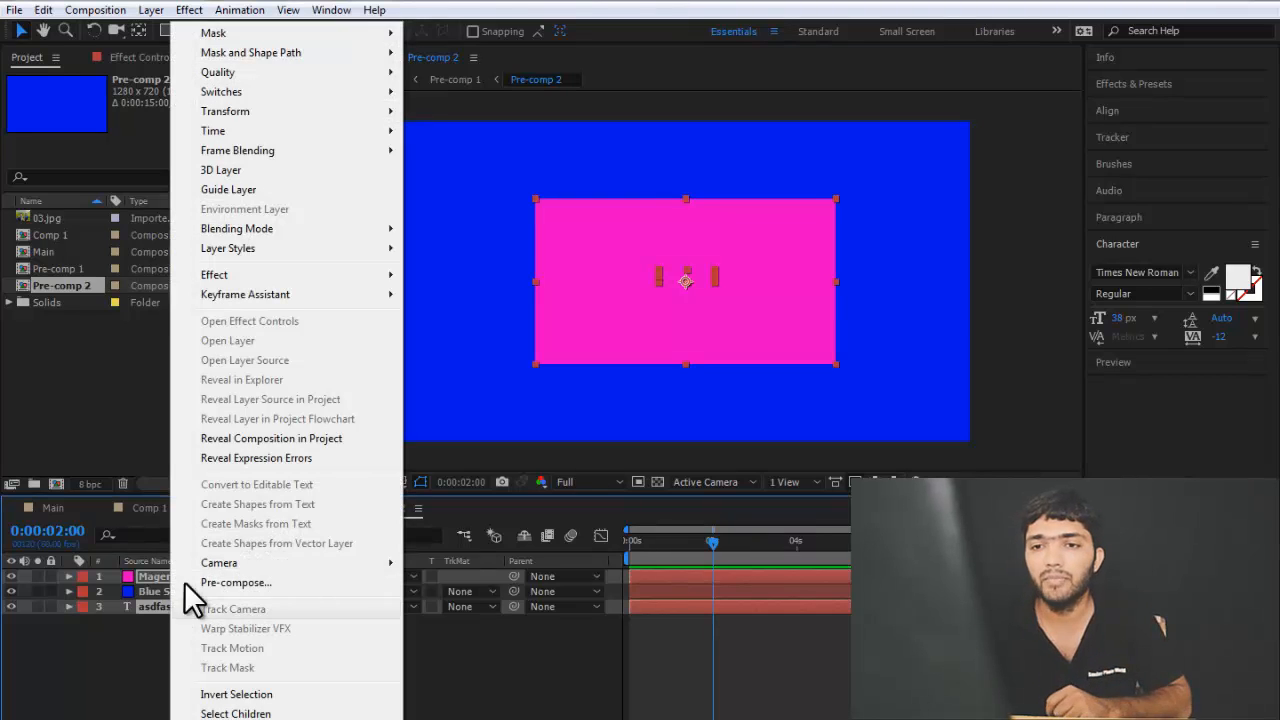
click(221, 583)
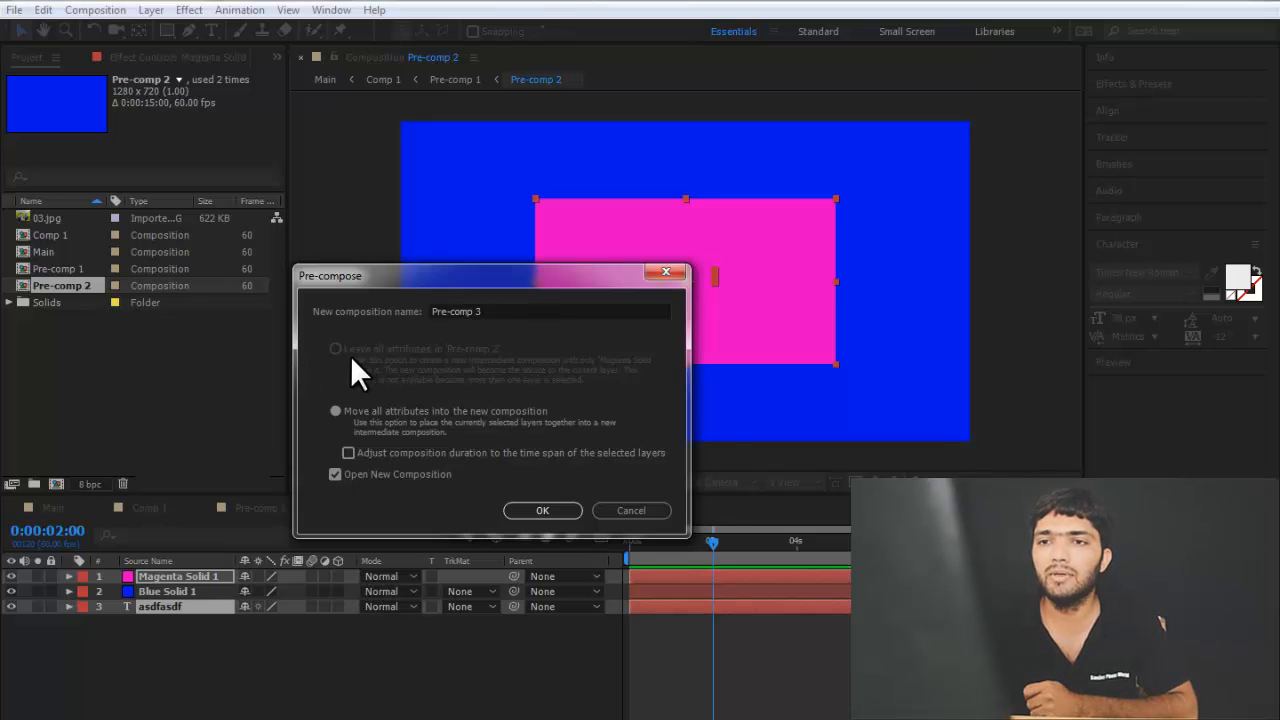
key(Escape)
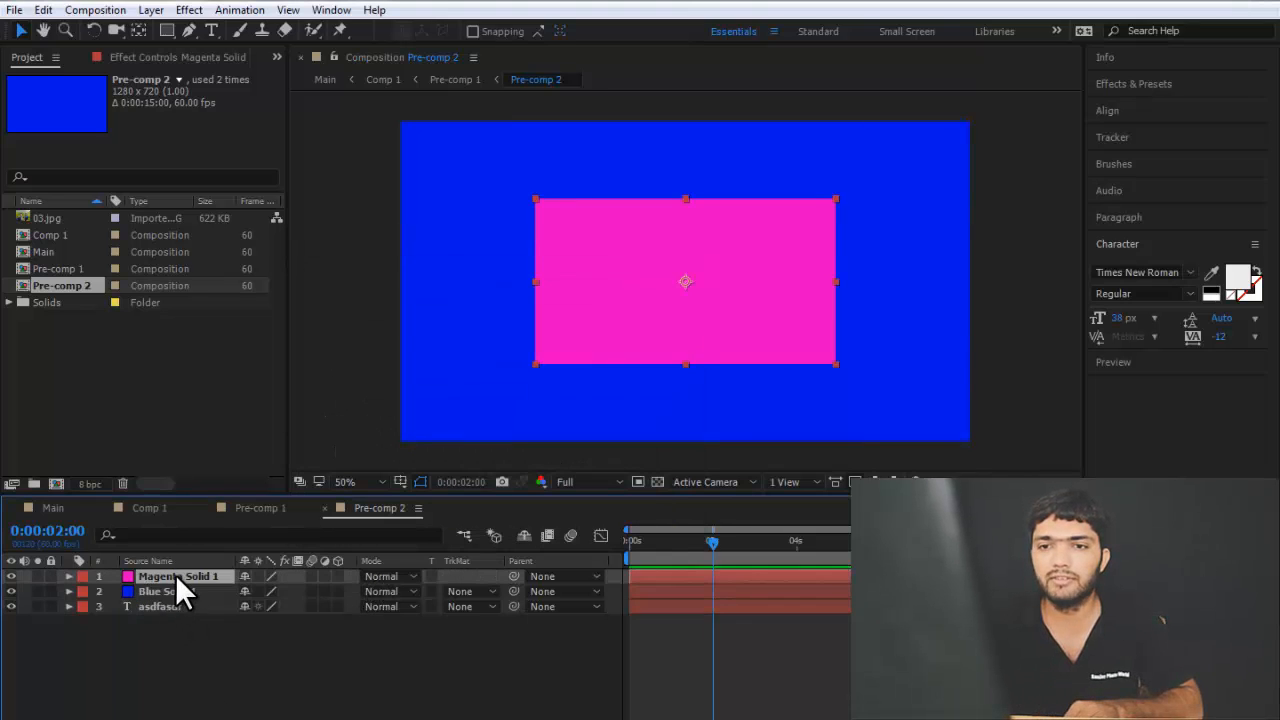
Compare the Leave all attributes and Move all attributes options for pre-composing Magenta Solid 1 alone, and cancel.
right_click(177, 576)
click(233, 581)
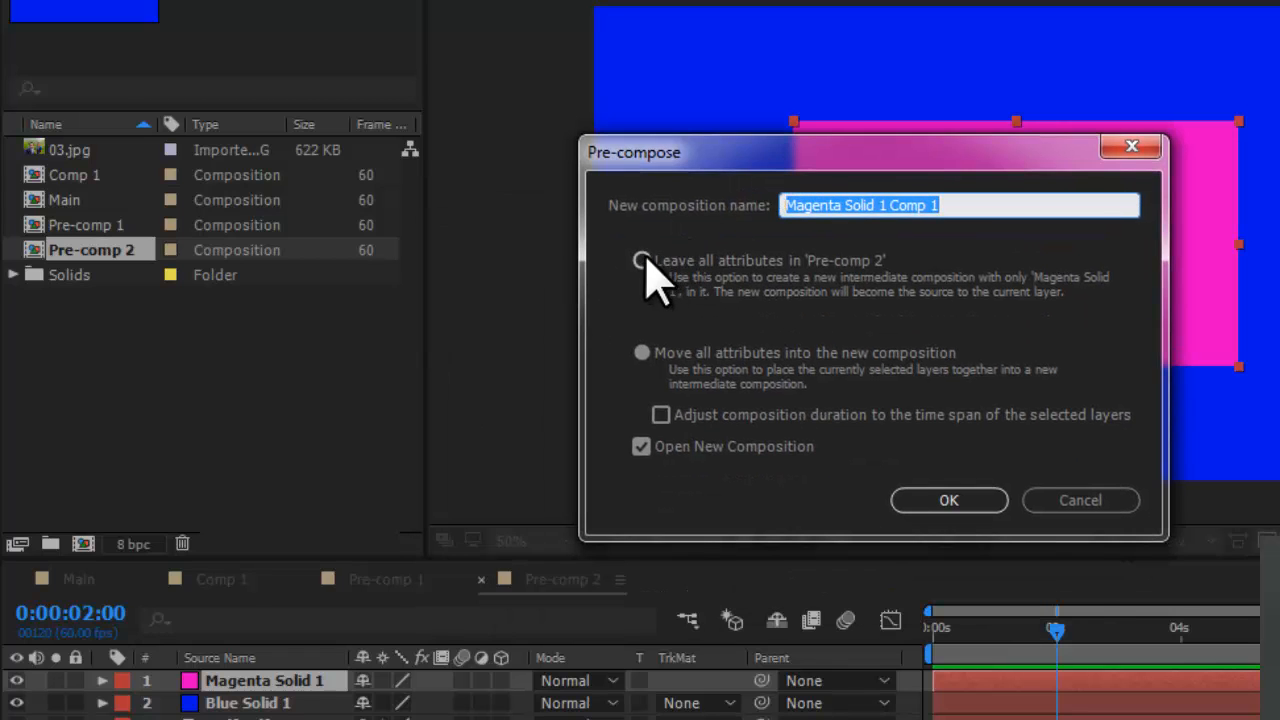
click(642, 260)
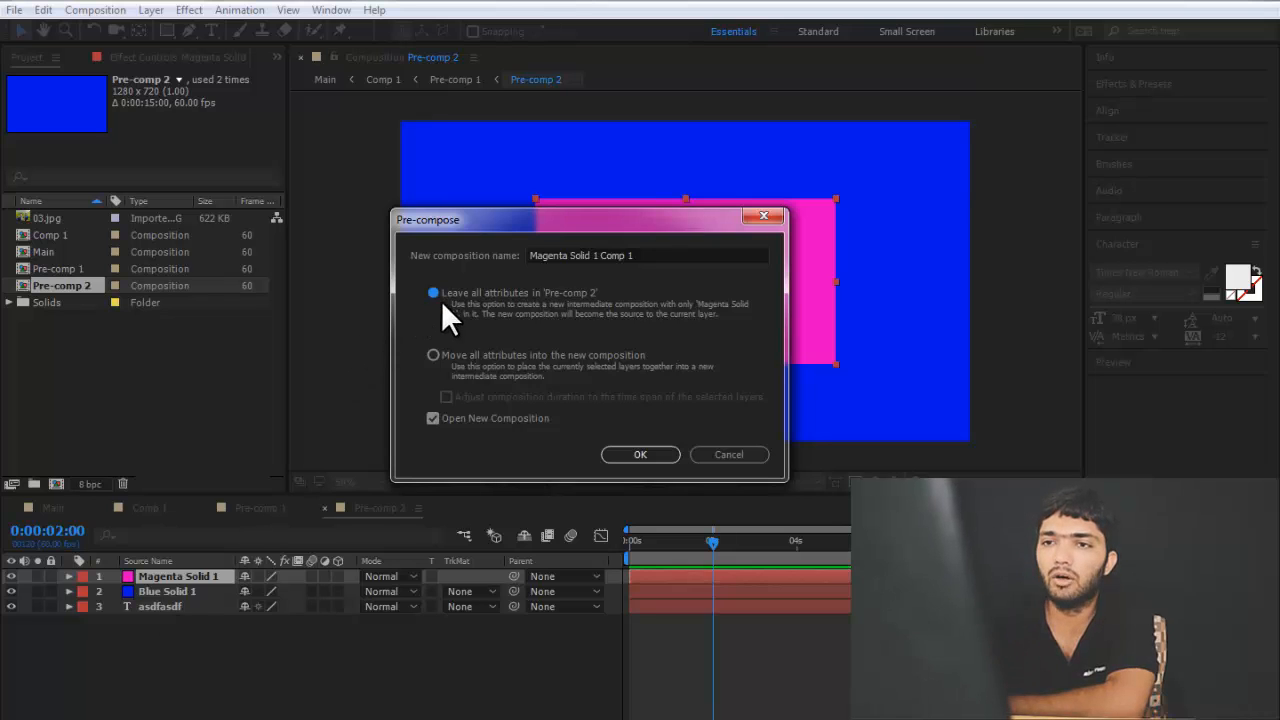
click(431, 354)
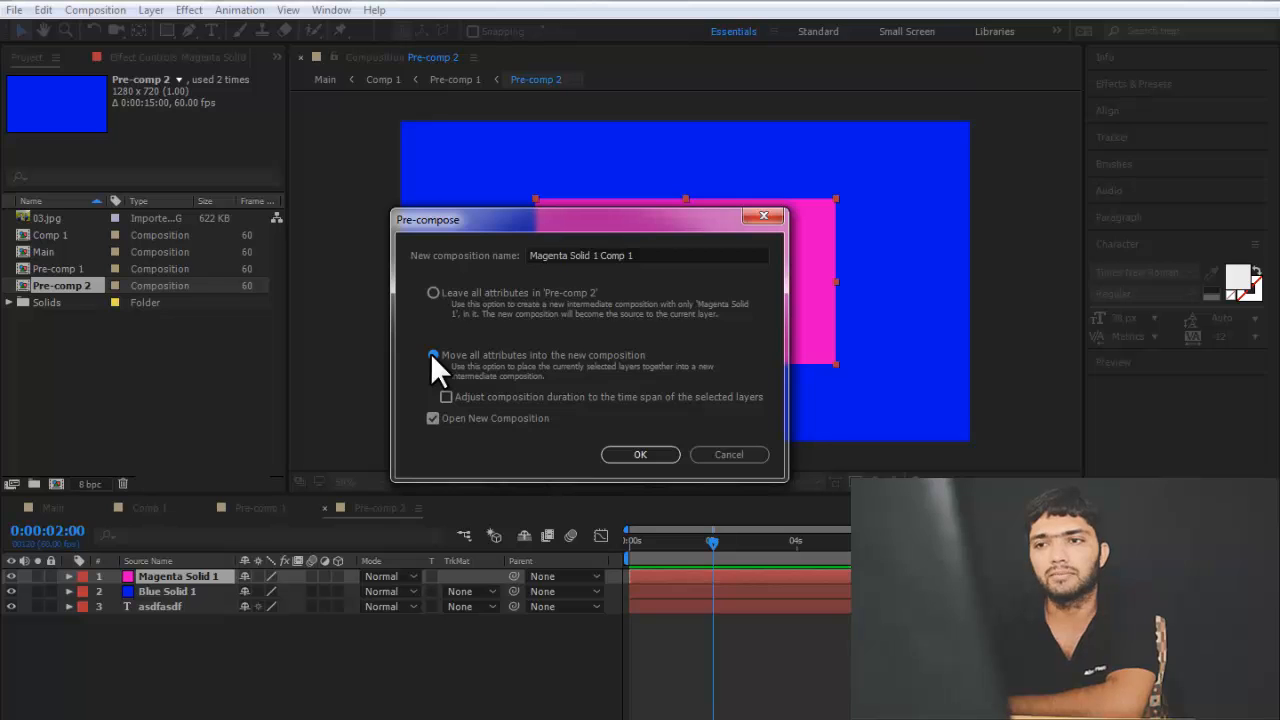
click(745, 454)
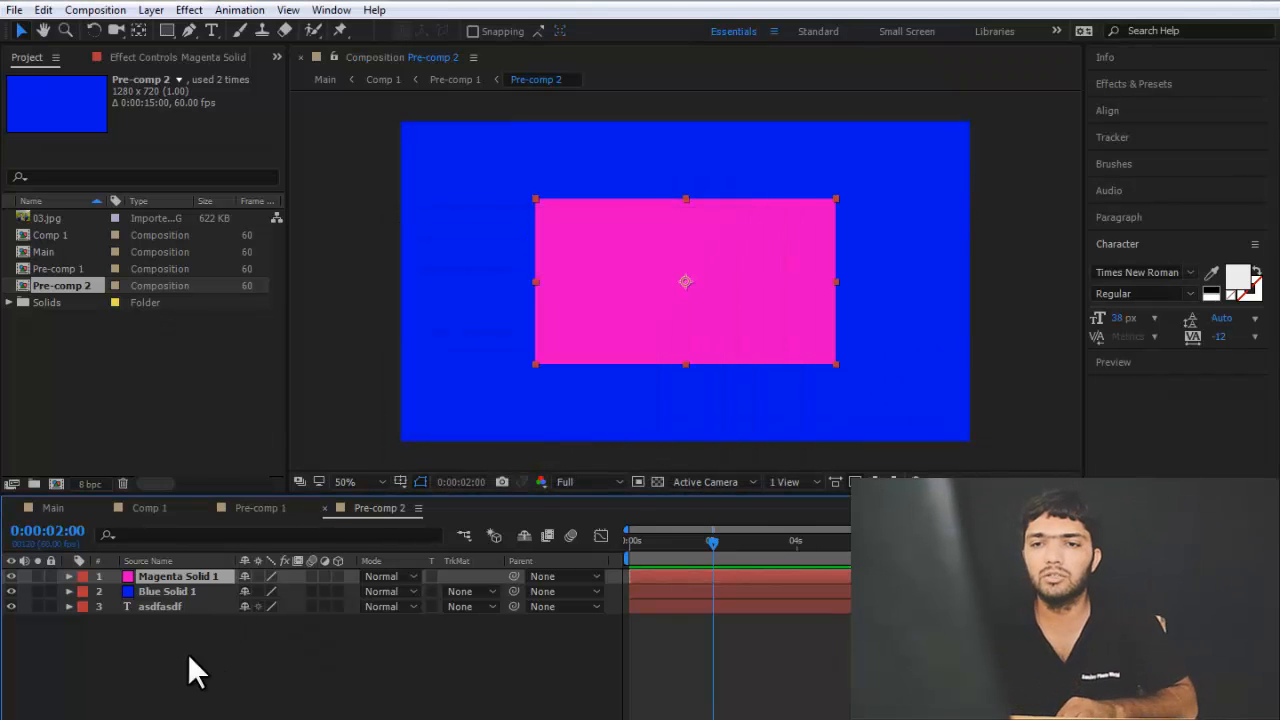
Animate Magenta Solid 1's position from a keyframe at 0:00:00:14 to about 936, 520 at 0:00:03:04.
click(67, 577)
click(69, 576)
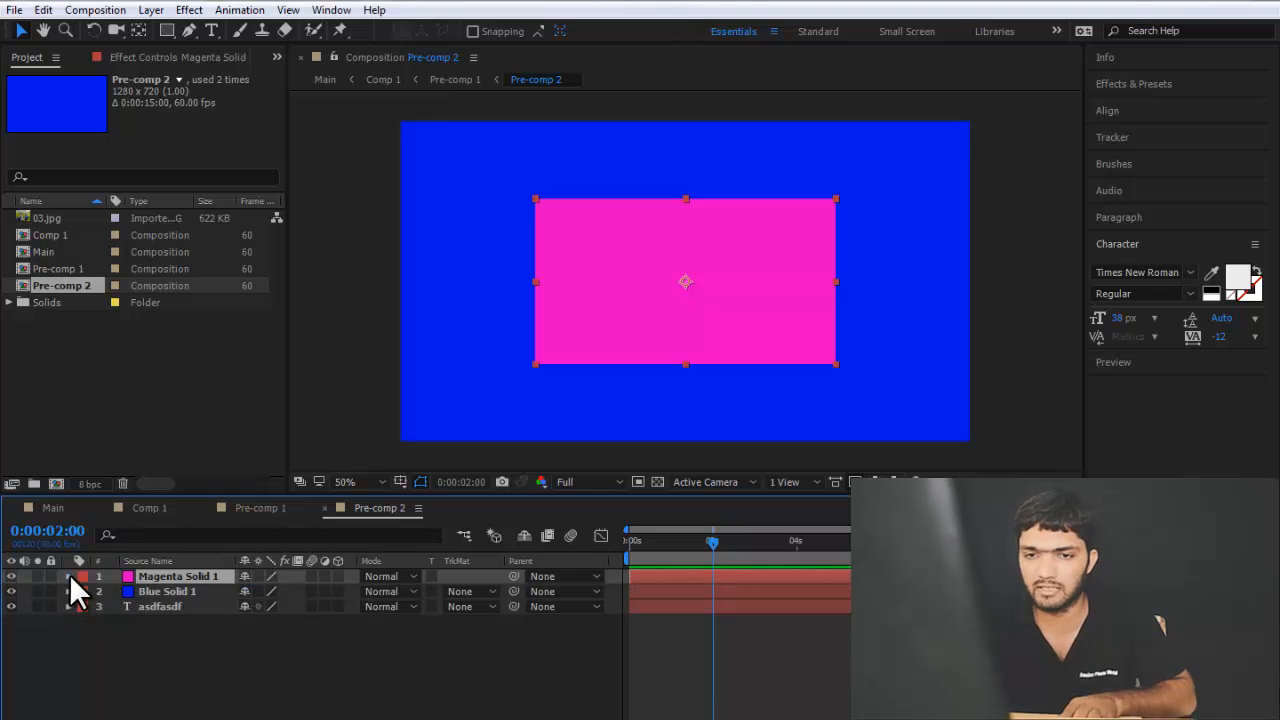
key(p)
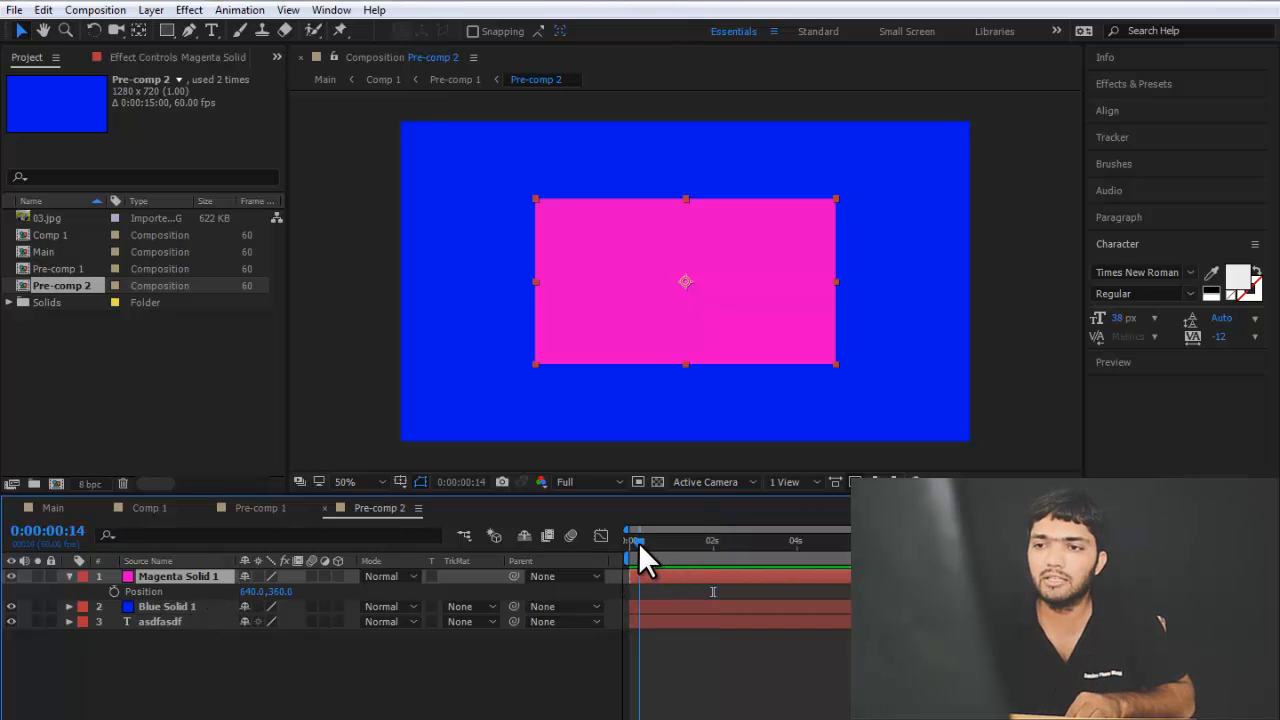
click(115, 590)
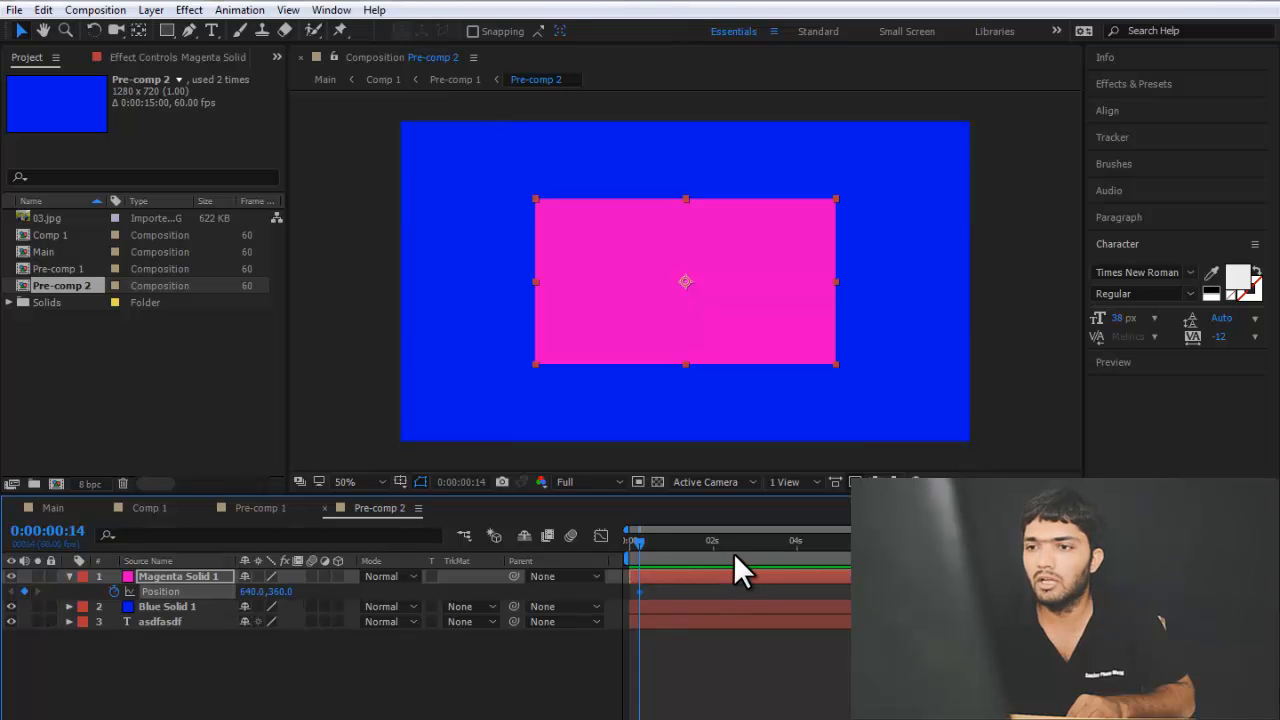
drag(706, 255, 838, 326)
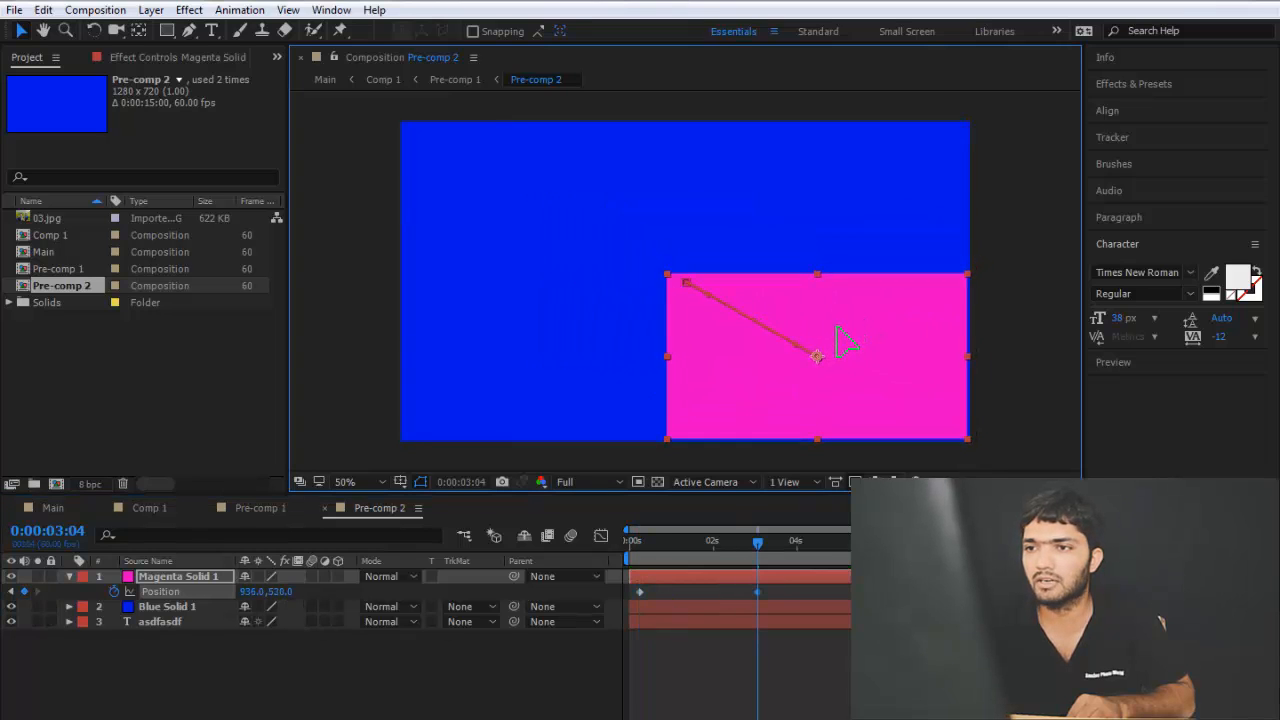
Preview the magenta solid's motion in Pre-comp 2 and return the current time to 0:00:00:17.
click(69, 576)
click(654, 545)
key(space)
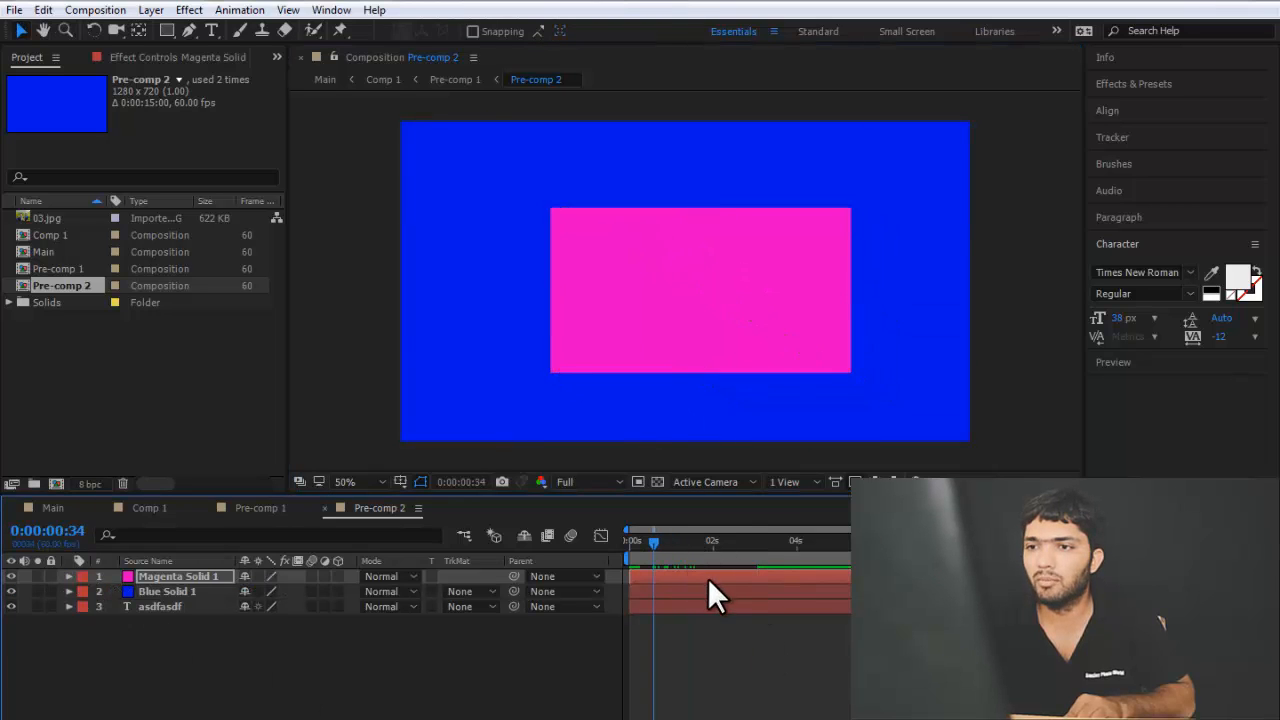
key(space)
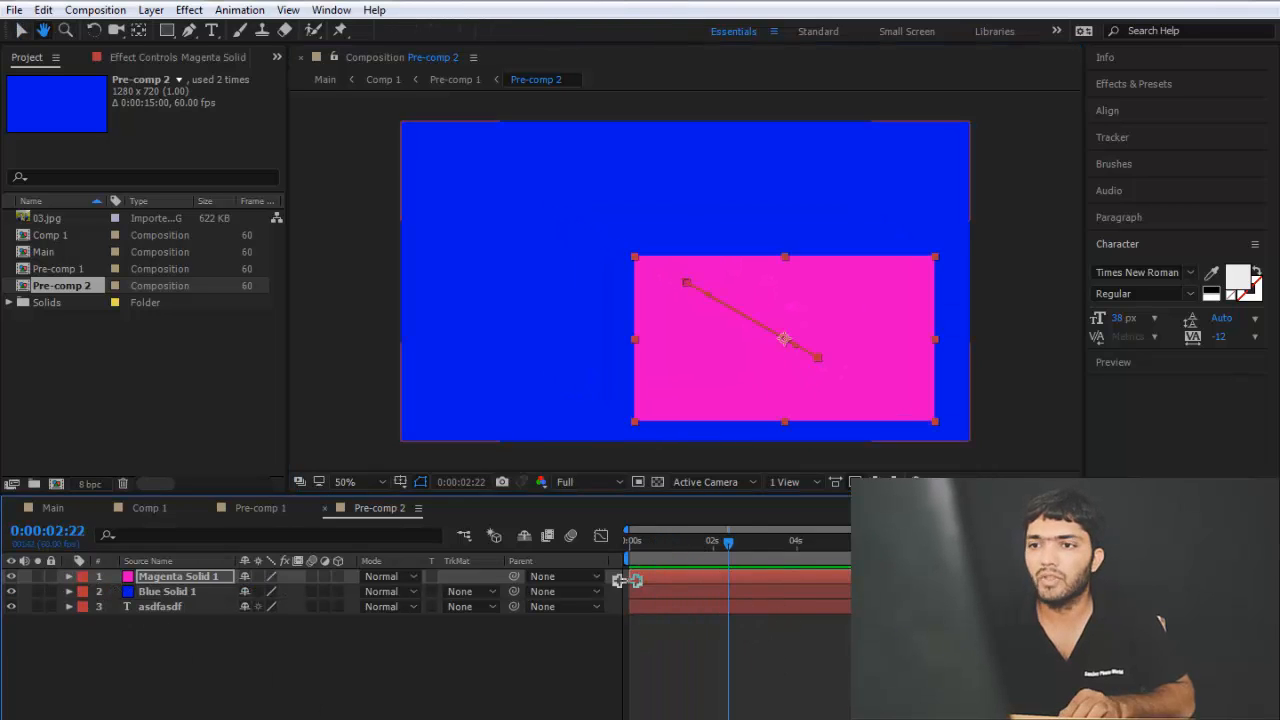
drag(655, 543, 641, 546)
Pre-compose Magenta Solid 1 as Magenta Solid 1 Comp 1, leaving all attributes in Pre-comp 2 and opening the new composition.
right_click(157, 575)
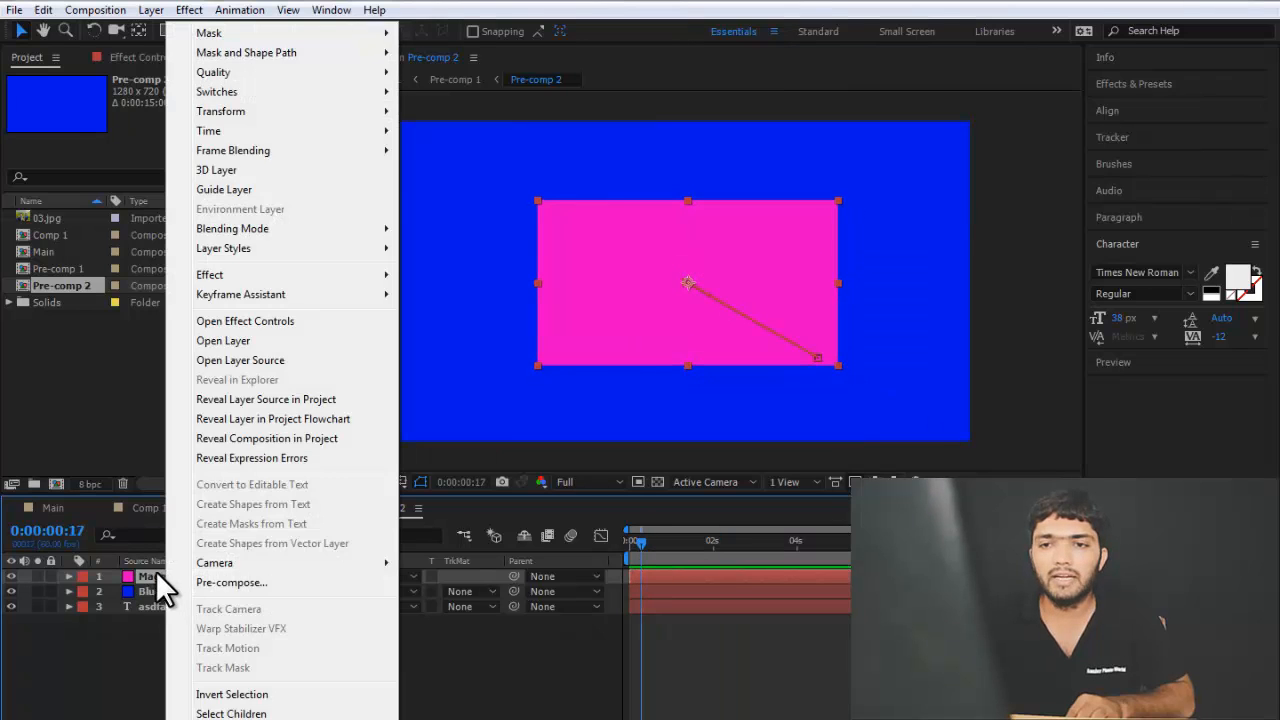
click(252, 582)
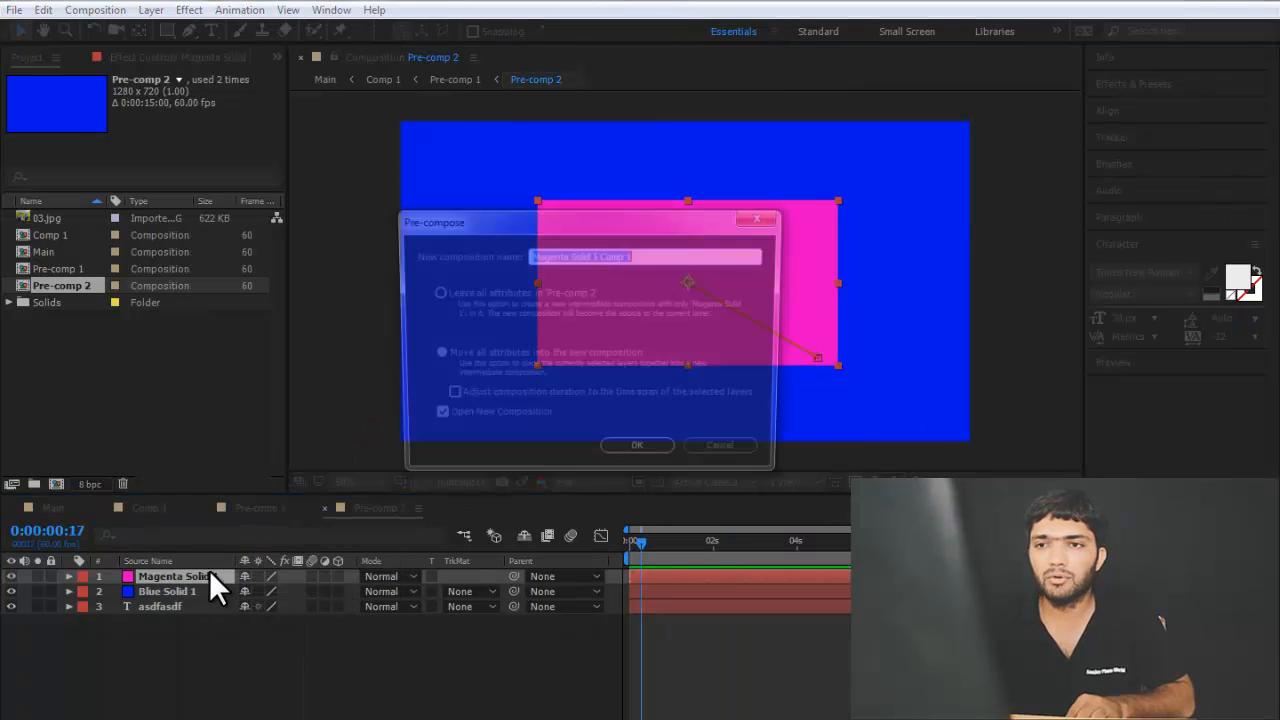
click(434, 292)
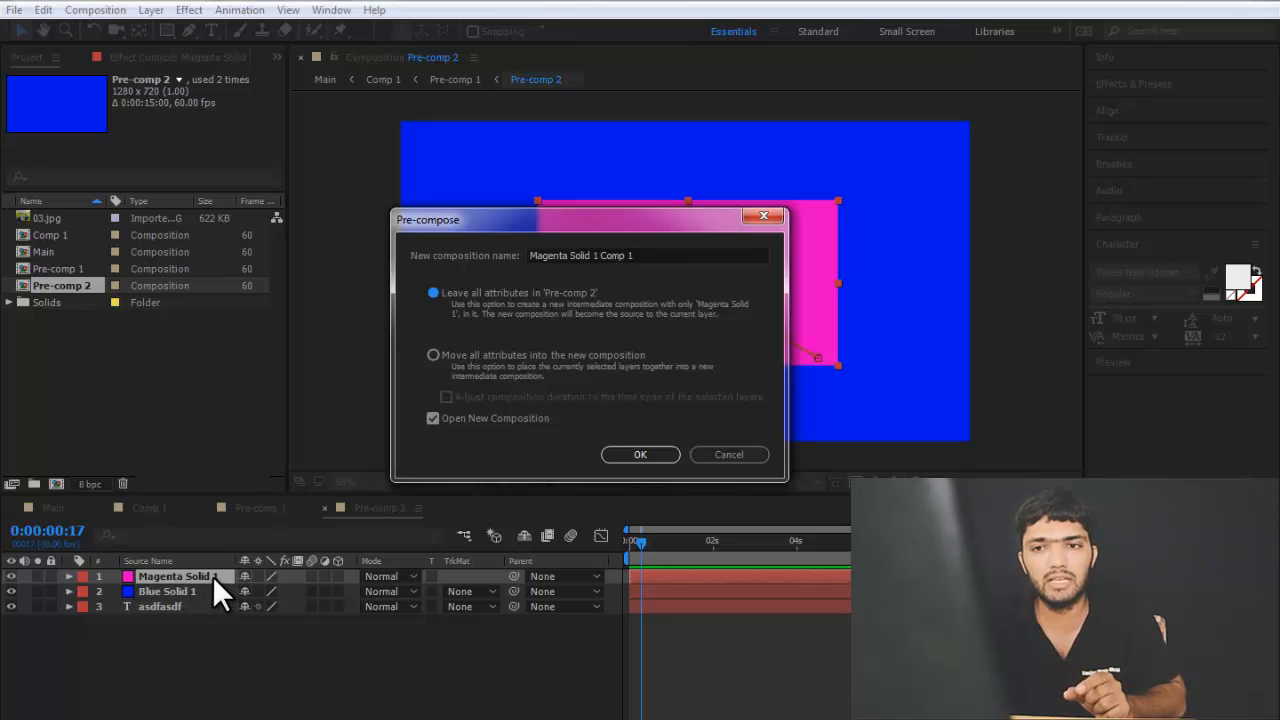
drag(657, 249, 505, 256)
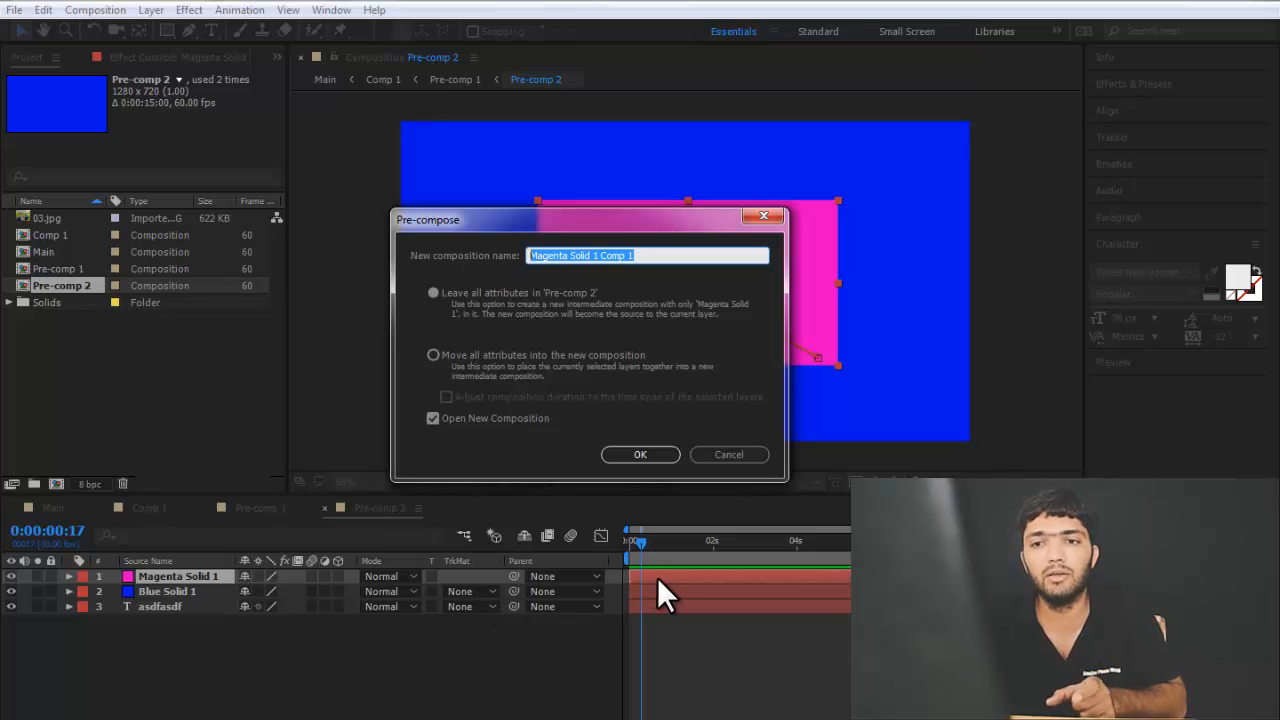
click(632, 456)
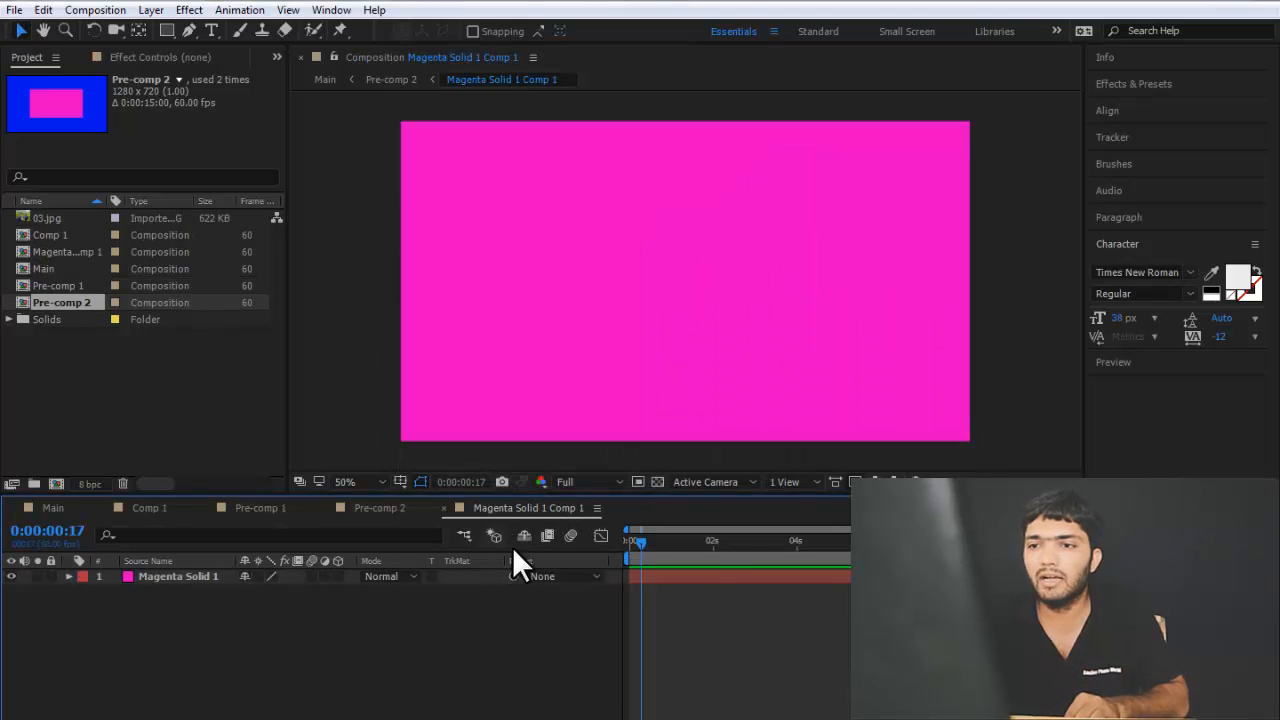
Check whether the position keyframes are in Pre-comp 2 or Magenta Solid 1 Comp 1, and undo the pre-compose.
click(377, 507)
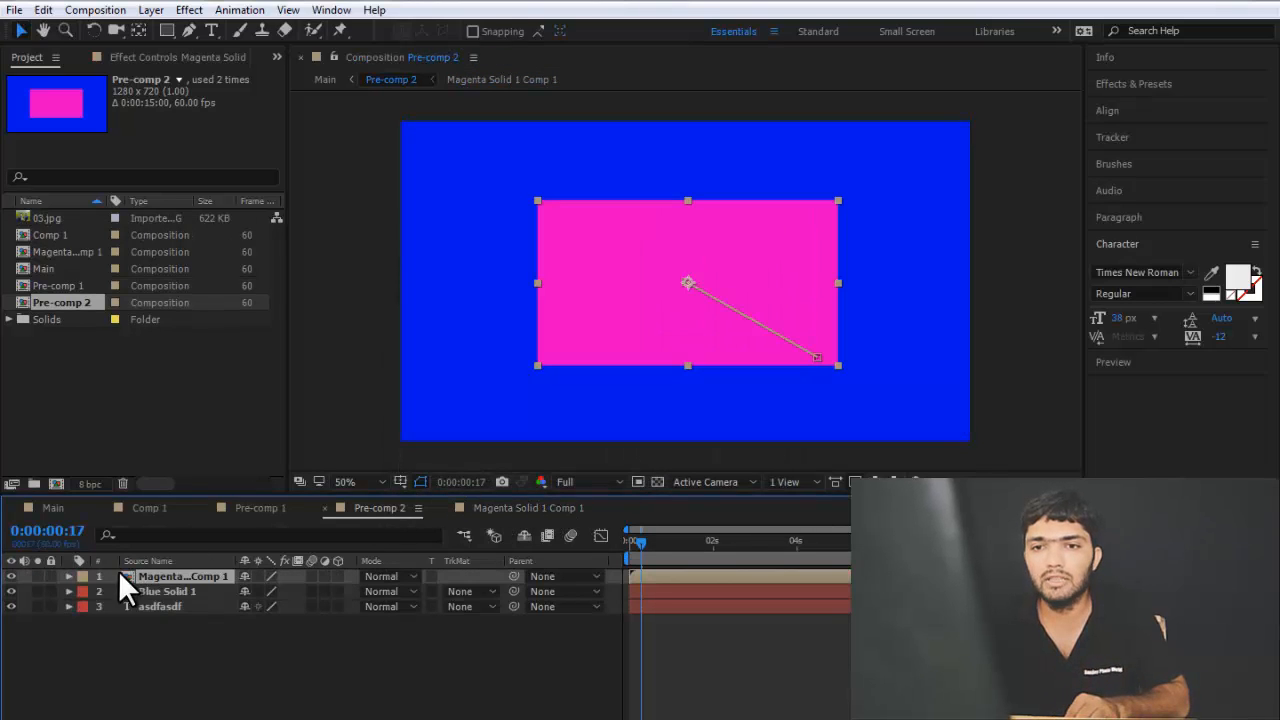
click(69, 576)
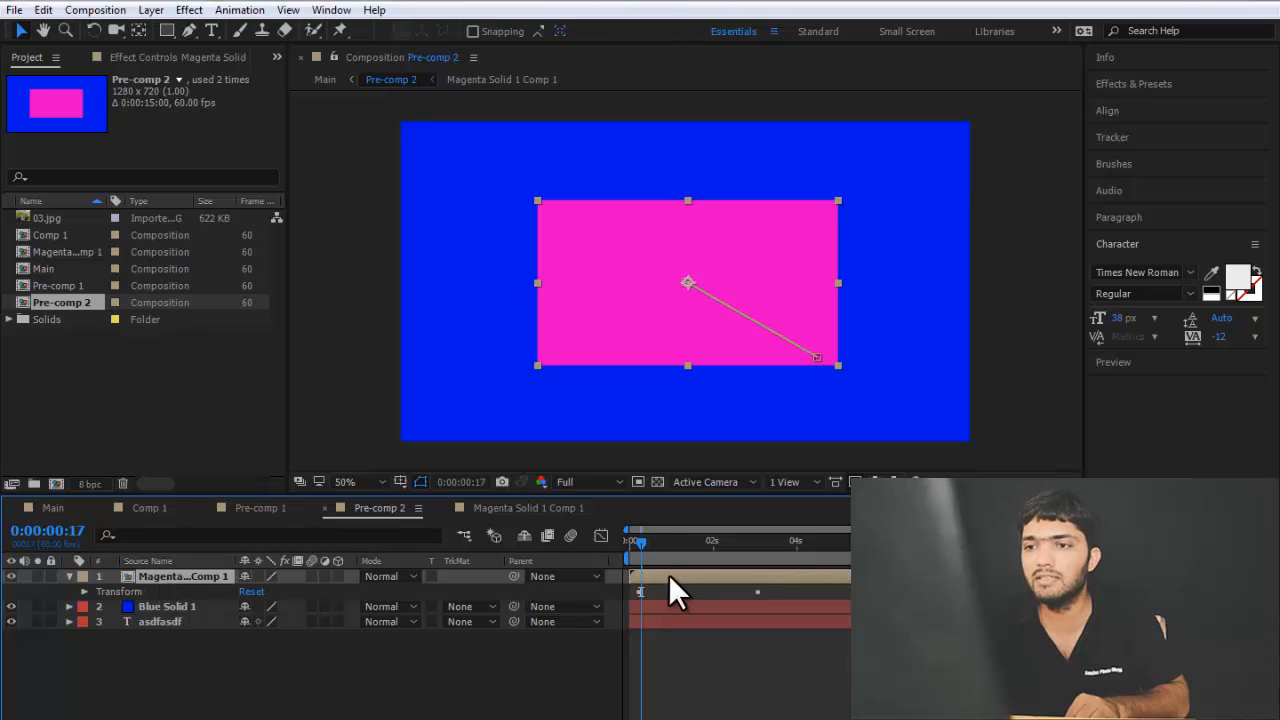
drag(750, 545, 638, 575)
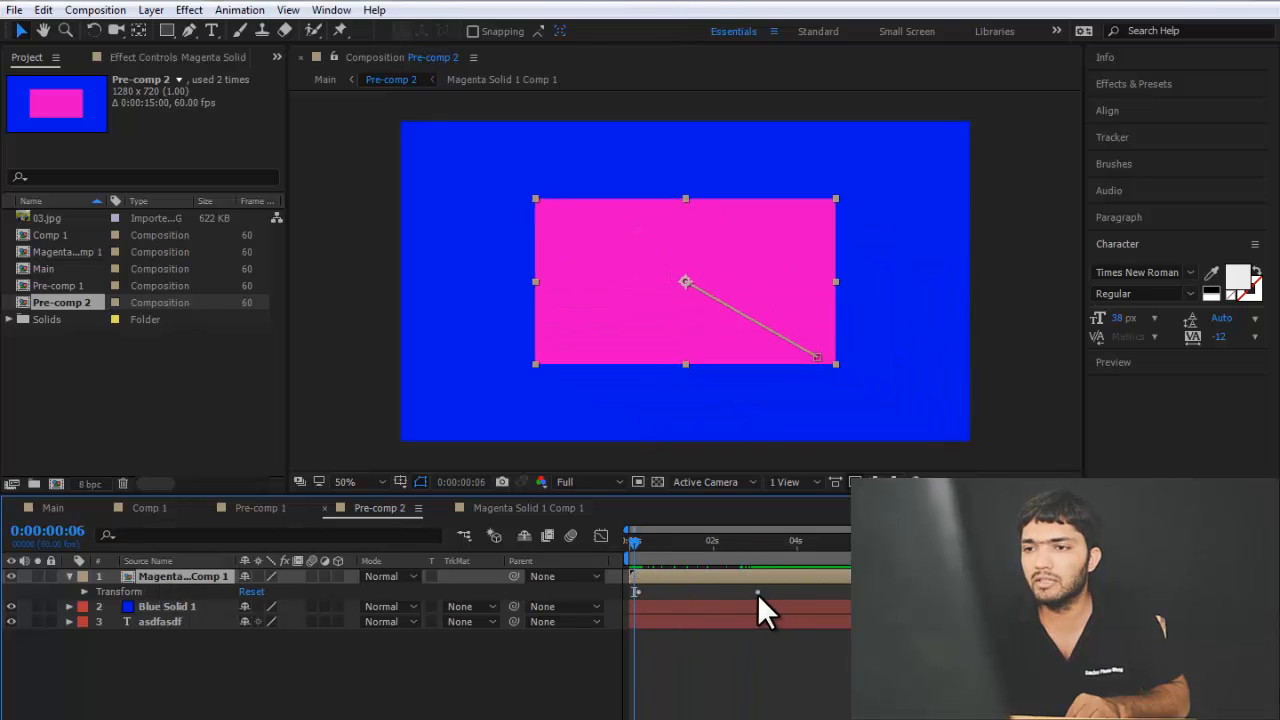
mouse_move(638, 549)
mouse_down()
mouse_move(740, 551)
mouse_move(638, 553)
mouse_up()
click(500, 508)
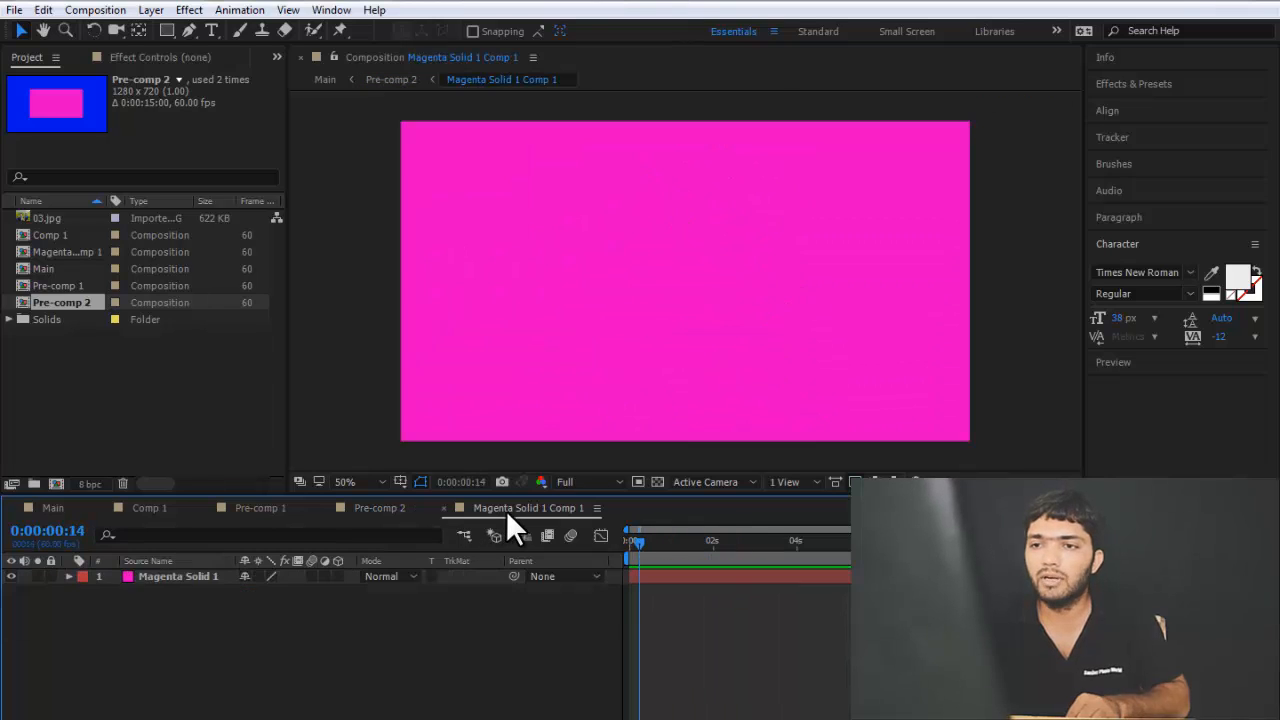
click(384, 507)
key(ctrl+z)
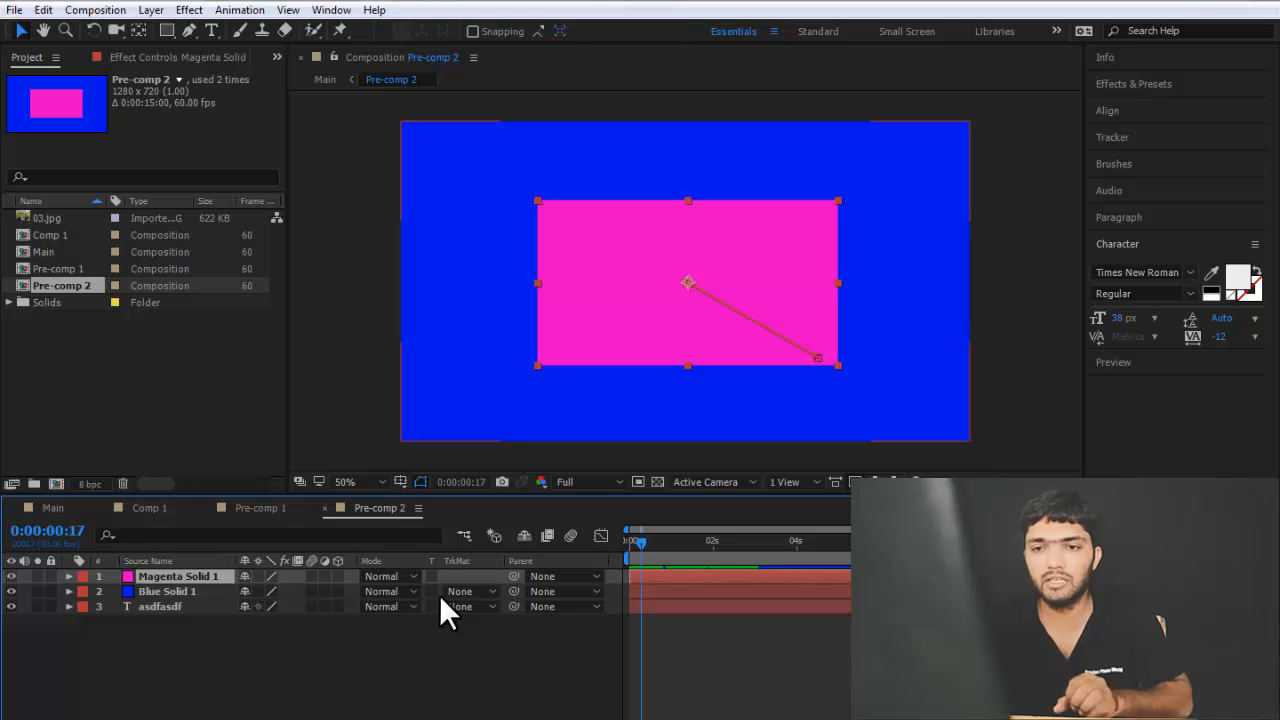
Pre-compose Magenta Solid 1 as Magenta Solid 1 Comp 1, moving all attributes into the new composition and opening it.
right_click(168, 570)
click(220, 580)
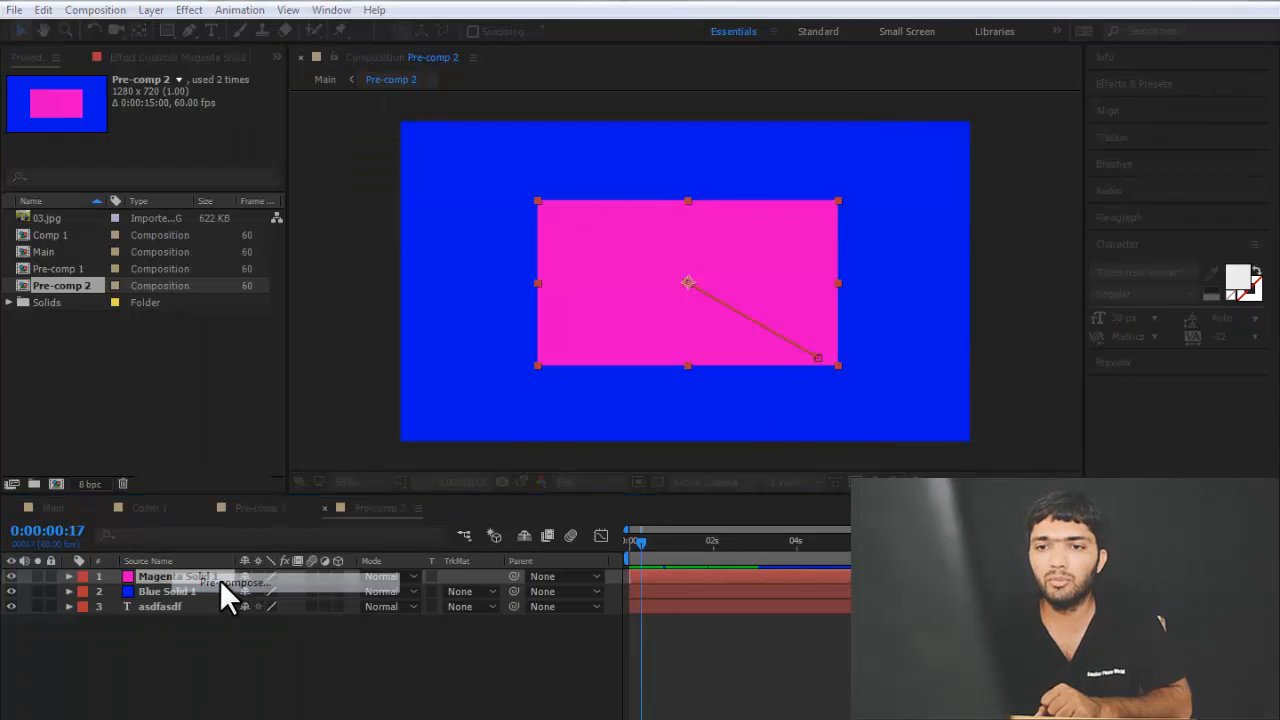
click(434, 355)
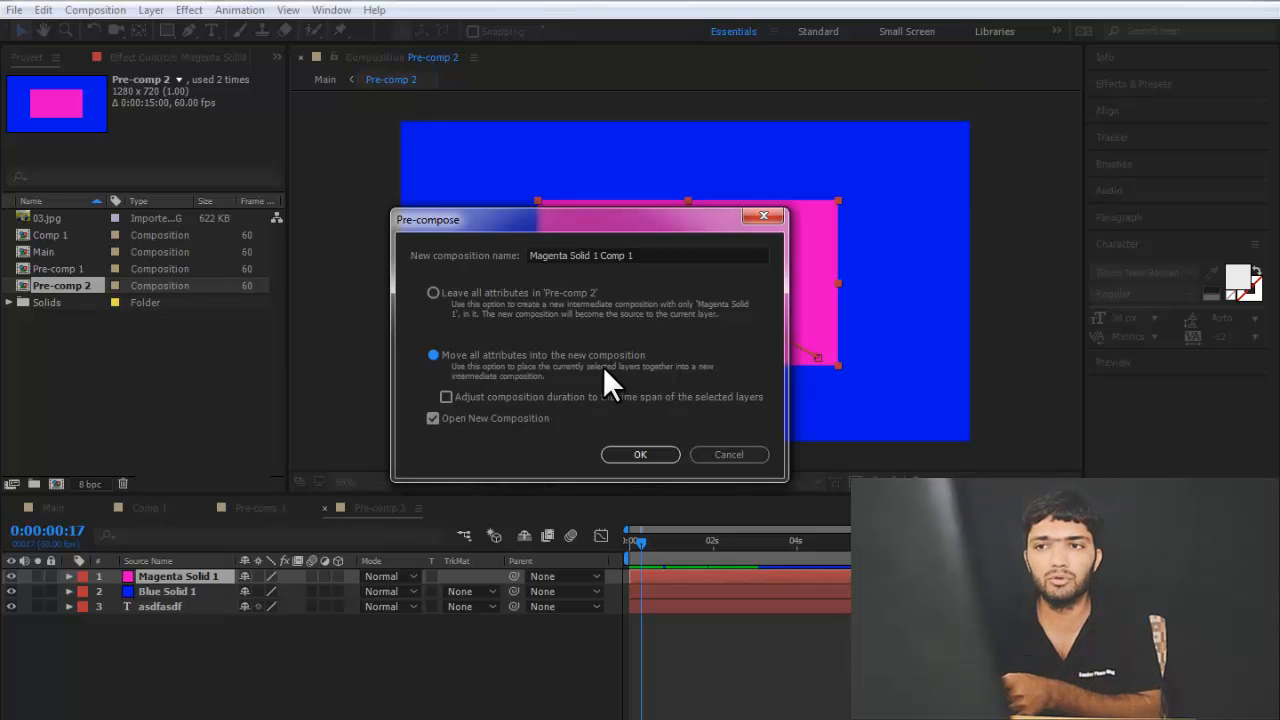
click(644, 455)
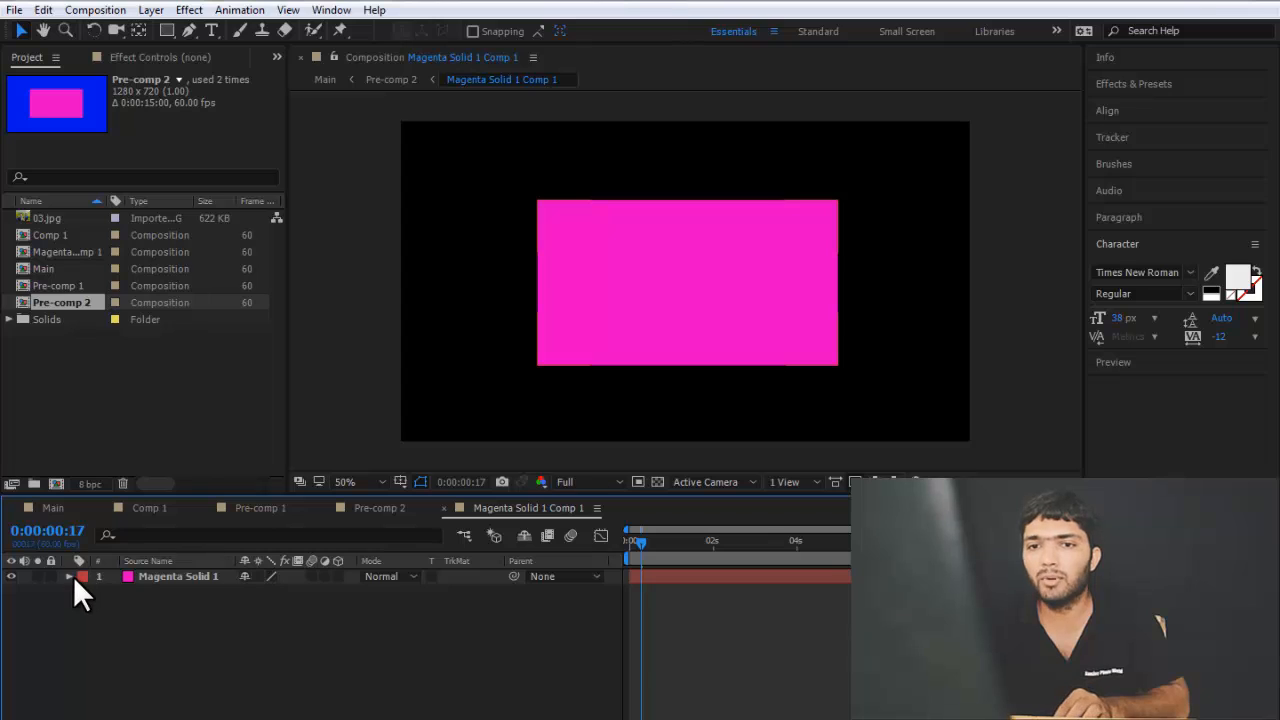
Inspect the keyframes in Magenta Solid 1 Comp 1 and its layer in Pre-comp 2, and undo the pre-compose with moved attributes.
click(69, 576)
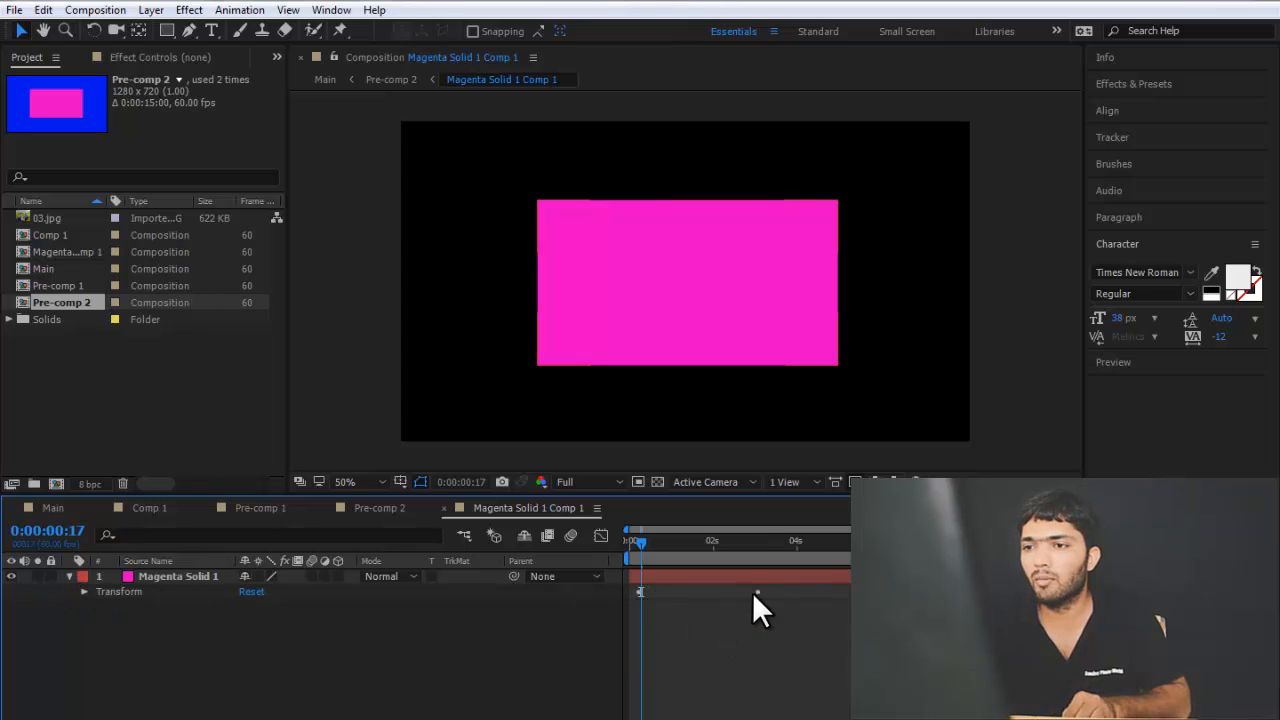
mouse_move(706, 542)
mouse_down()
mouse_move(724, 538)
mouse_move(698, 540)
mouse_up()
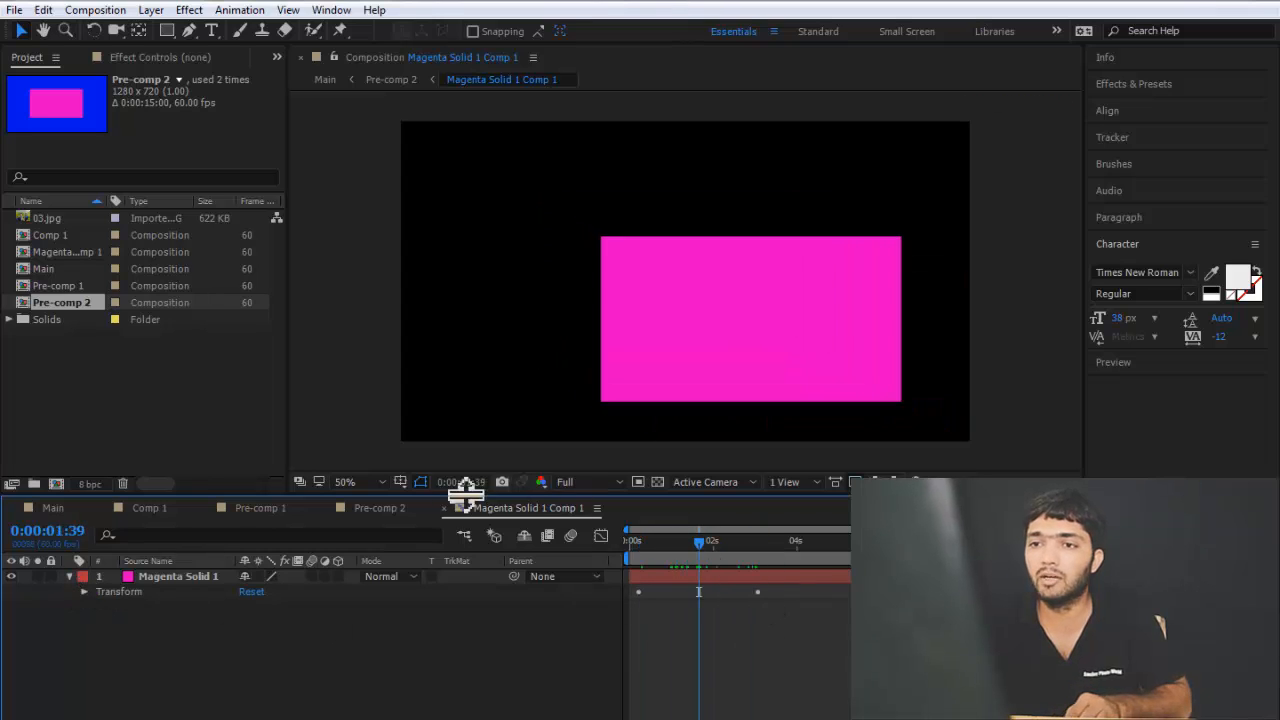
click(398, 507)
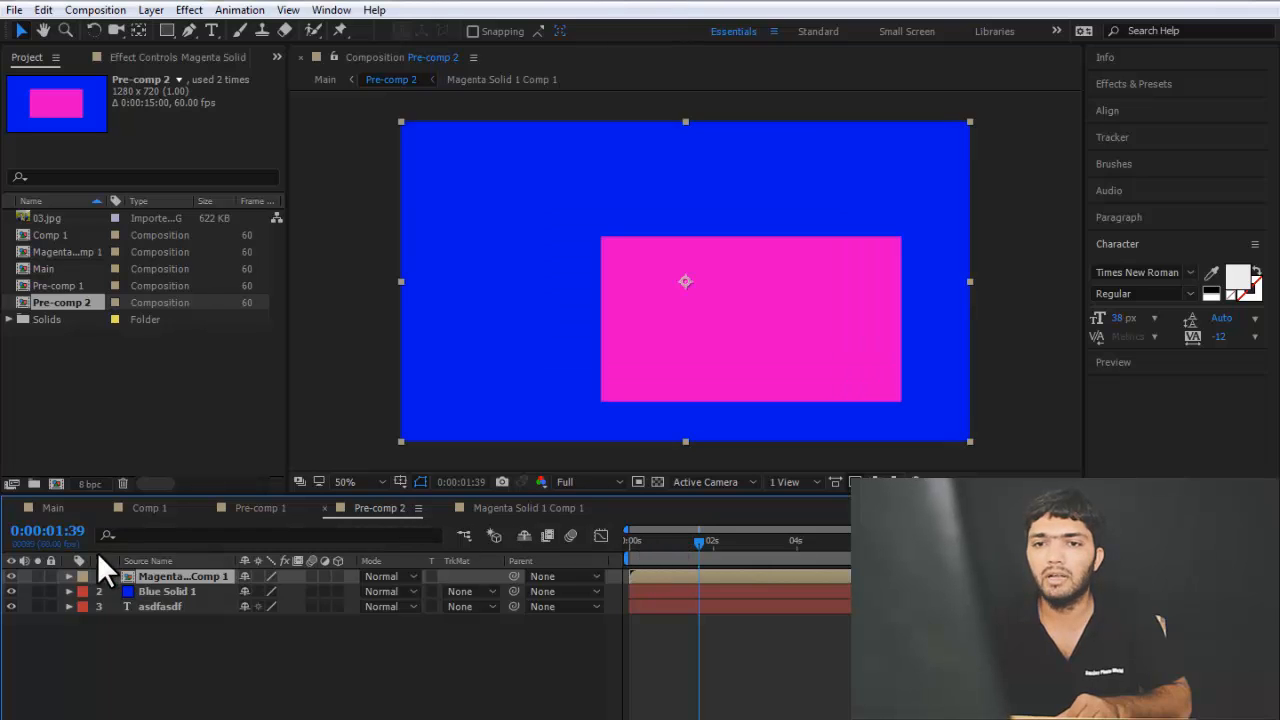
click(69, 576)
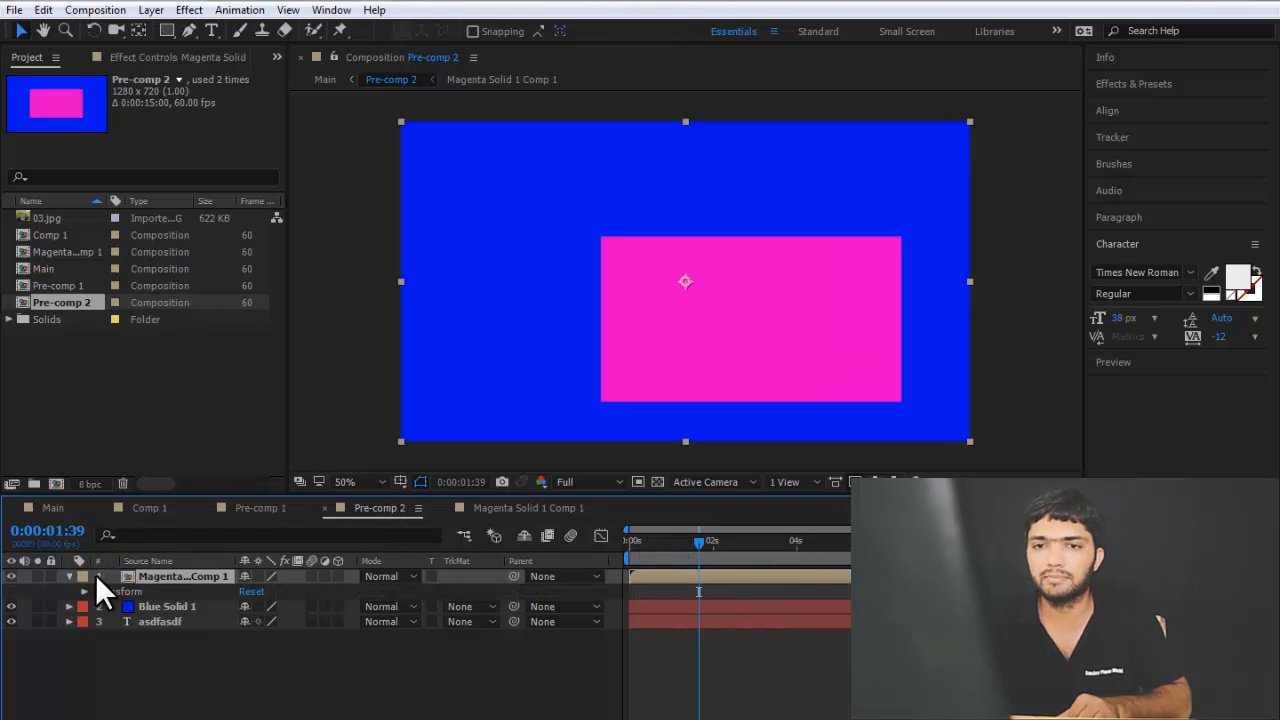
click(496, 510)
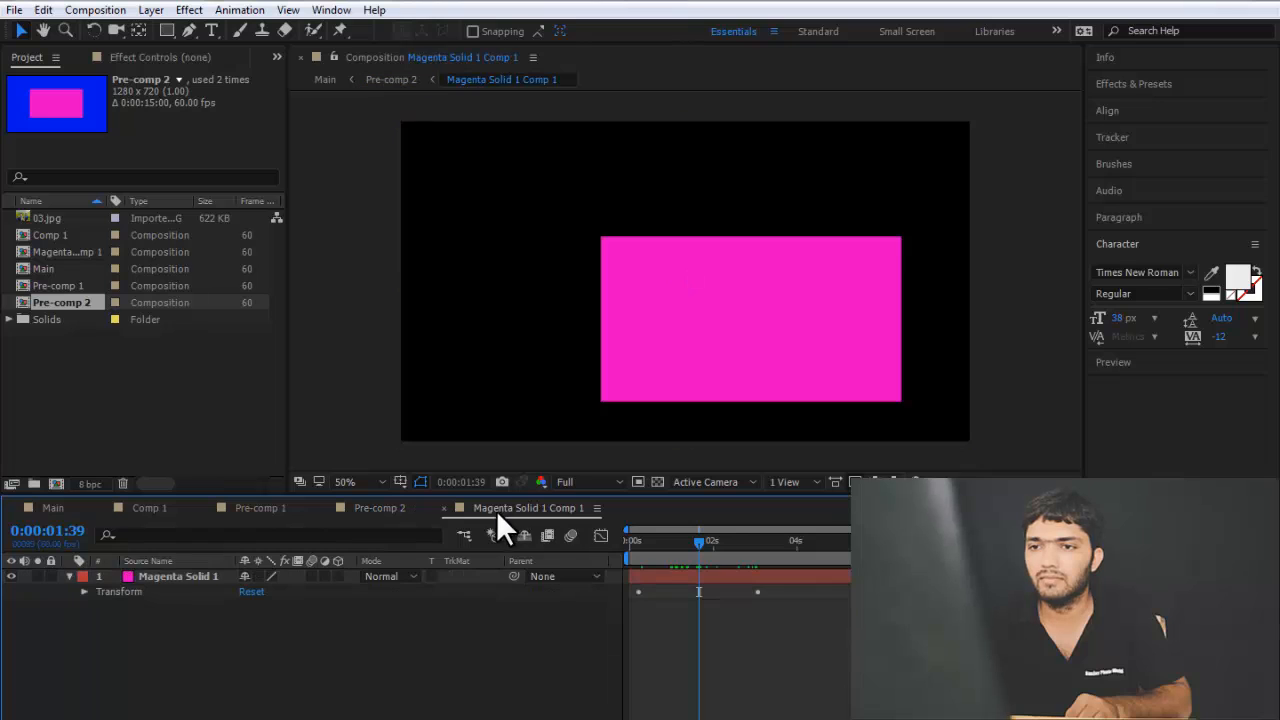
click(443, 508)
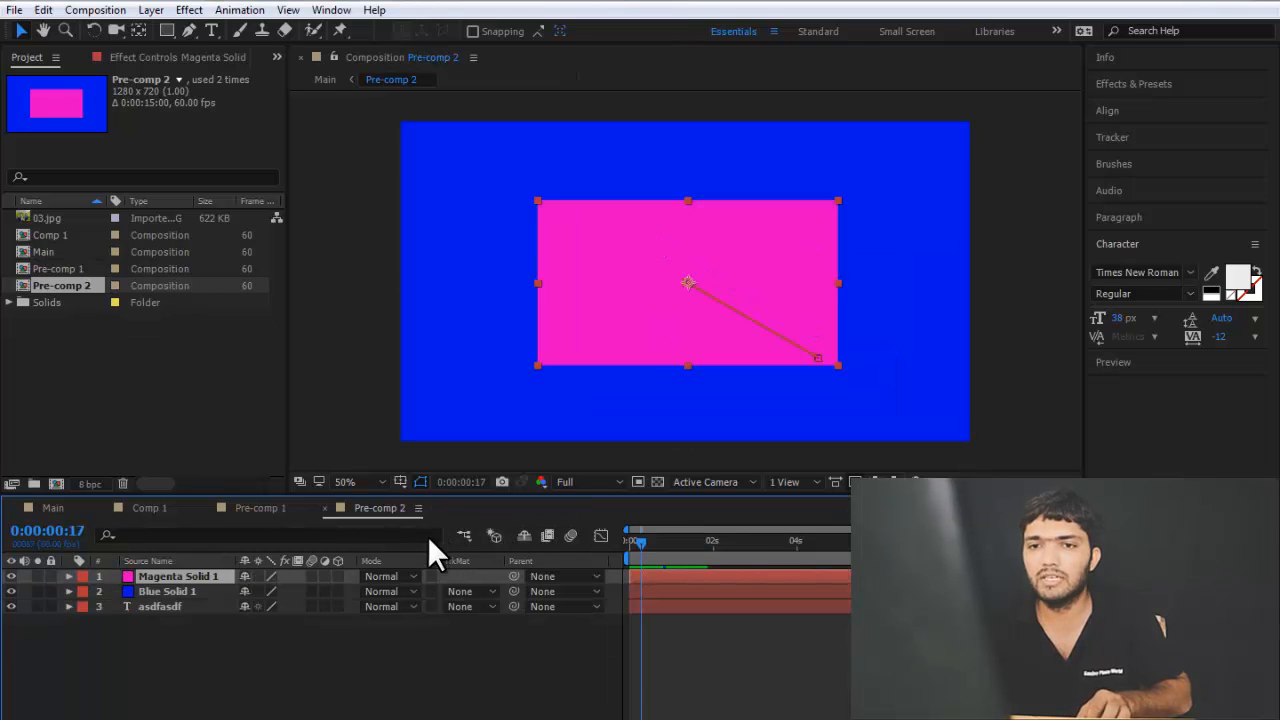
Review the option to adjust composition duration to the selected layers' time span when pre-composing Magenta Solid 1, and cancel.
right_click(165, 575)
click(217, 576)
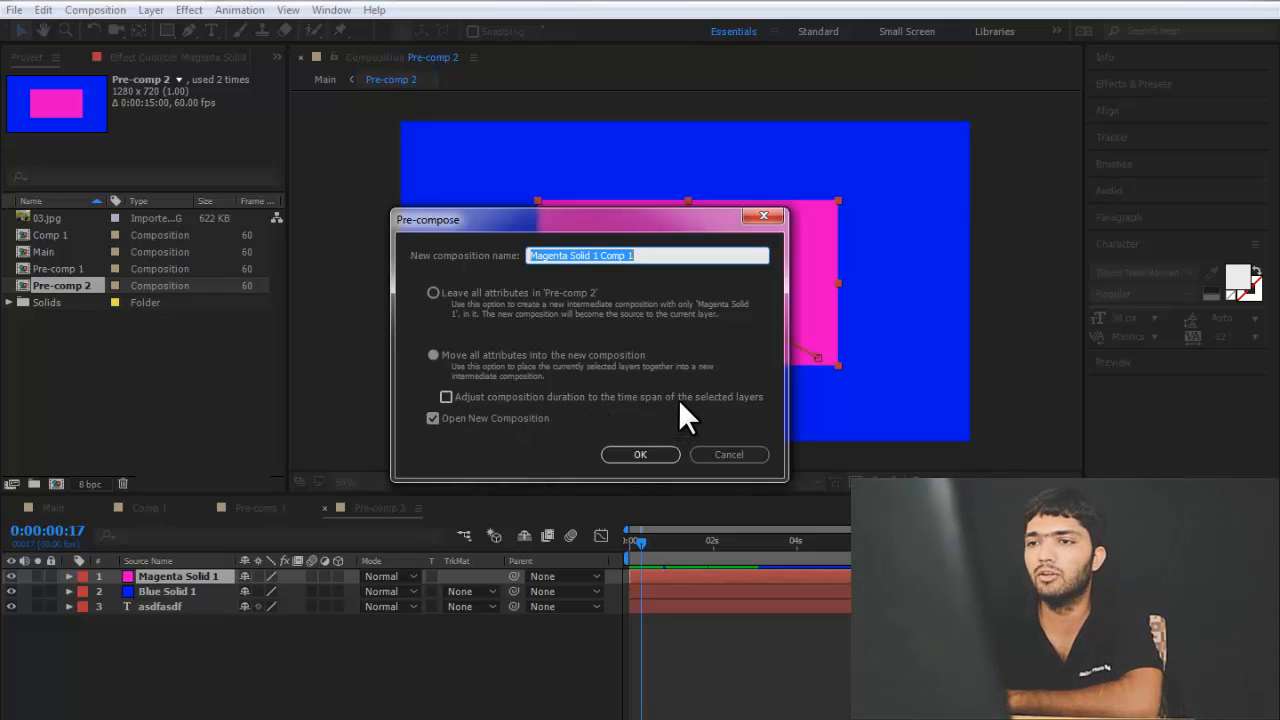
click(728, 452)
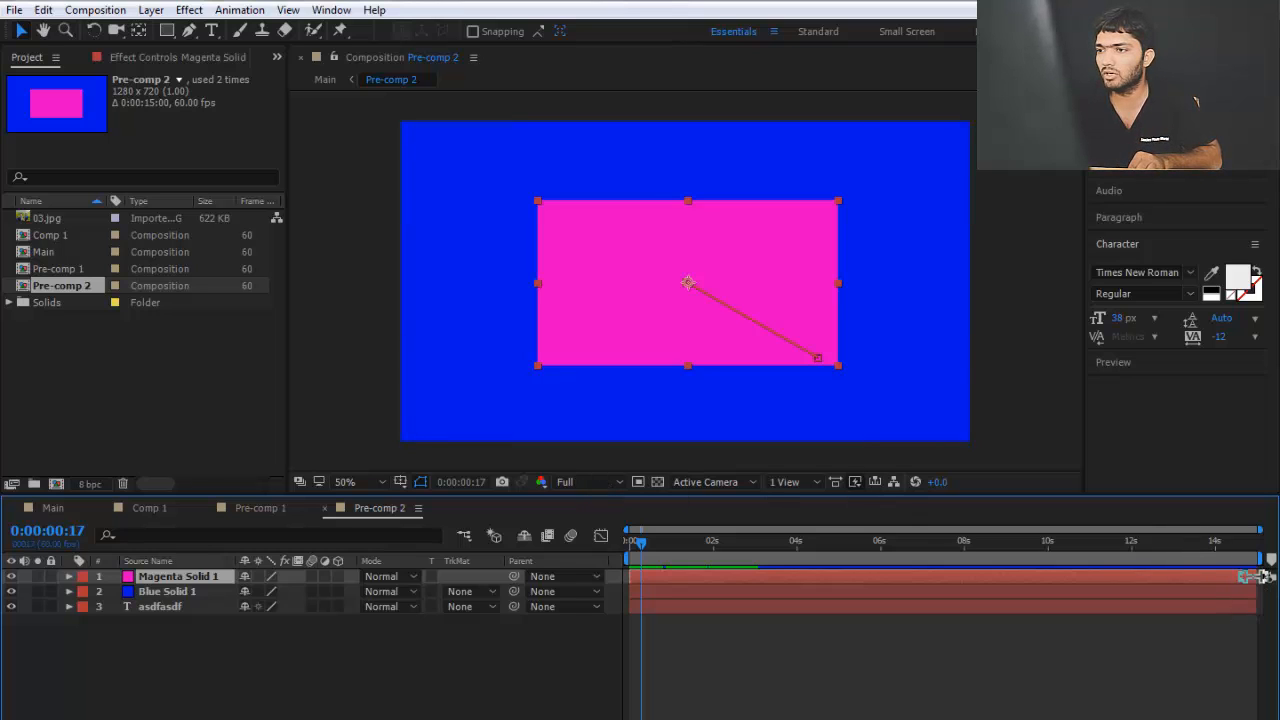
Trim Magenta Solid 1 to end at about 2 s and pre-compose it, moving all attributes and adjusting composition duration to the layer's time span.
drag(1262, 577, 713, 577)
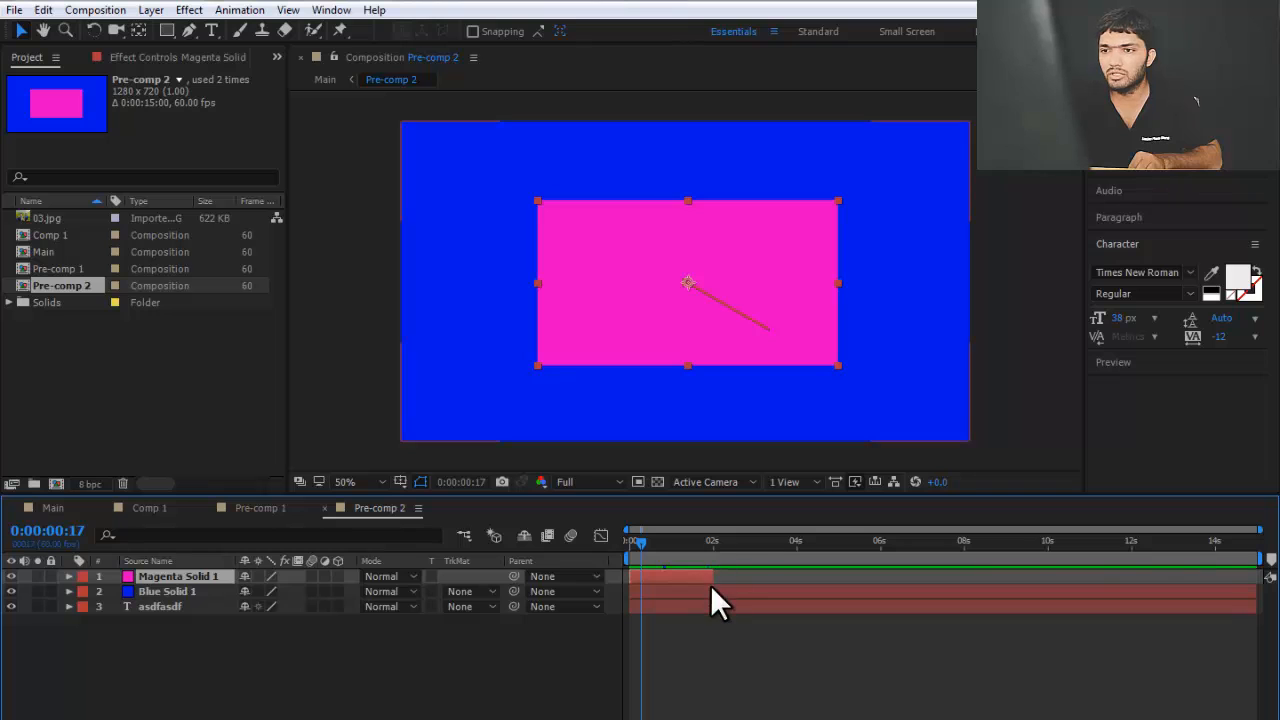
right_click(144, 575)
click(160, 580)
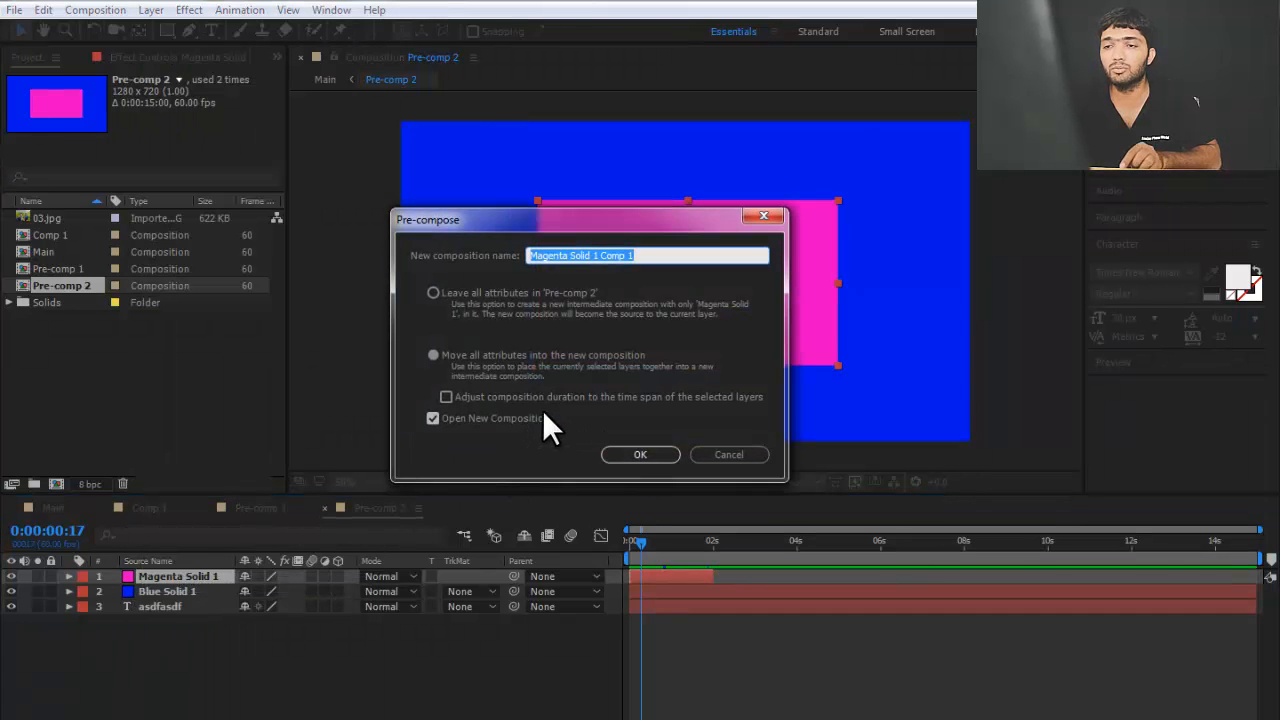
click(483, 399)
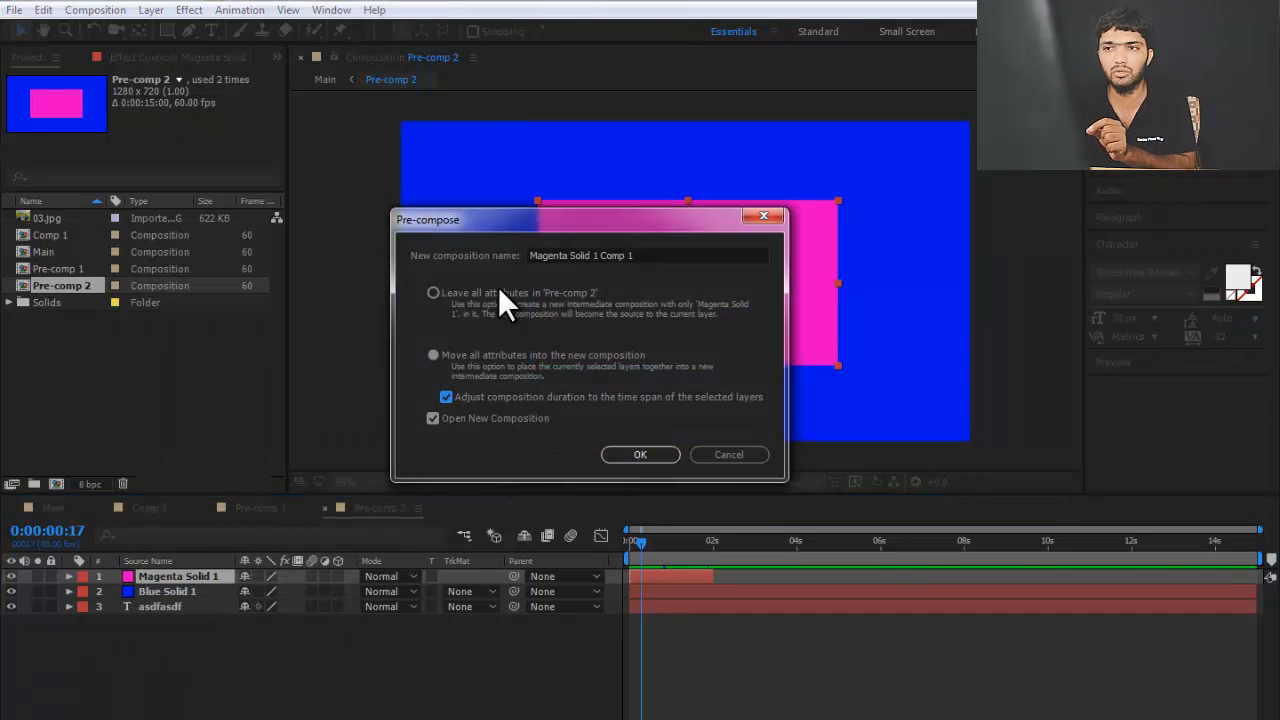
drag(516, 221, 296, 204)
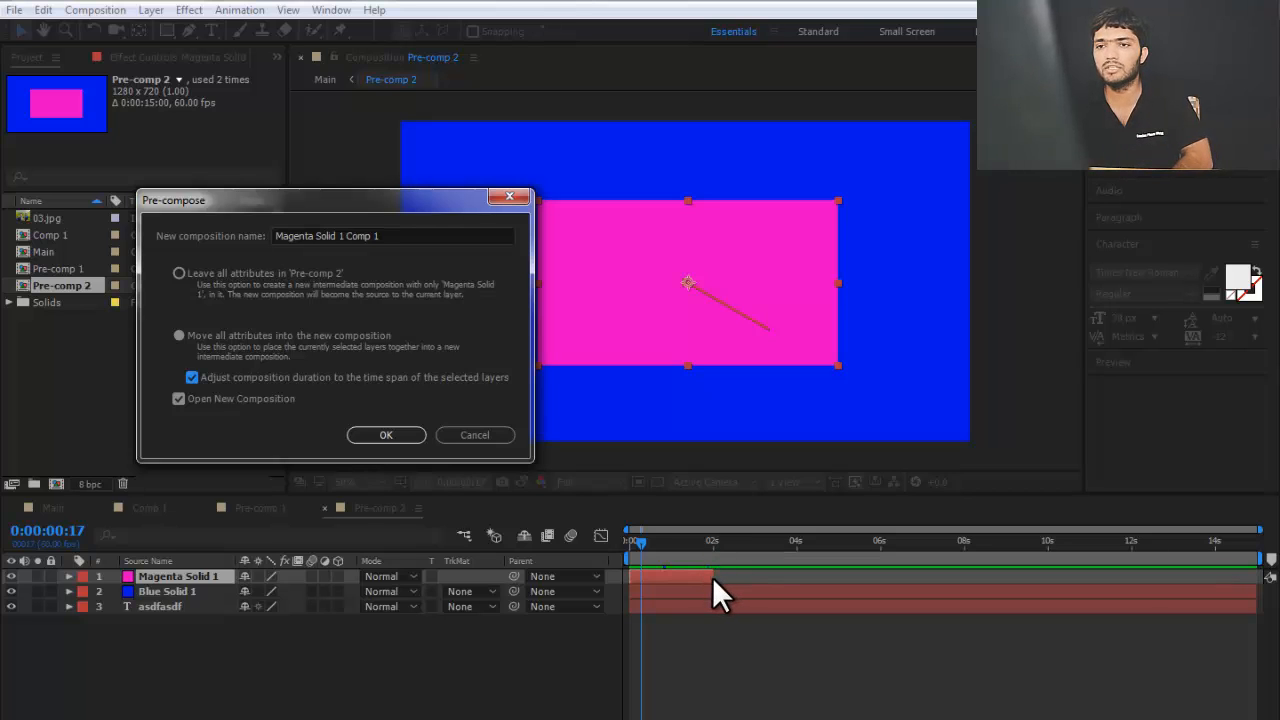
click(385, 435)
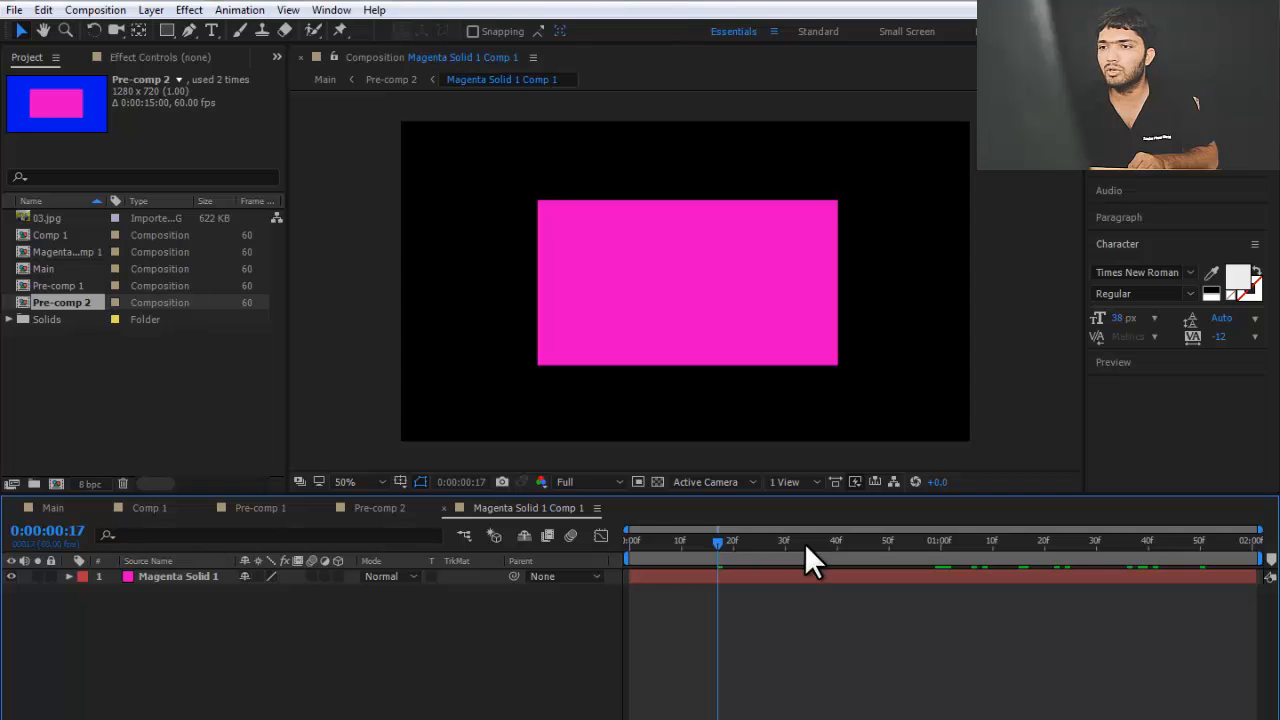
Scrub through the animation in Magenta Solid 1 Comp 1 and undo the pre-compose with adjusted duration.
mouse_move(806, 546)
mouse_down()
mouse_move(1258, 558)
mouse_move(790, 556)
mouse_up()
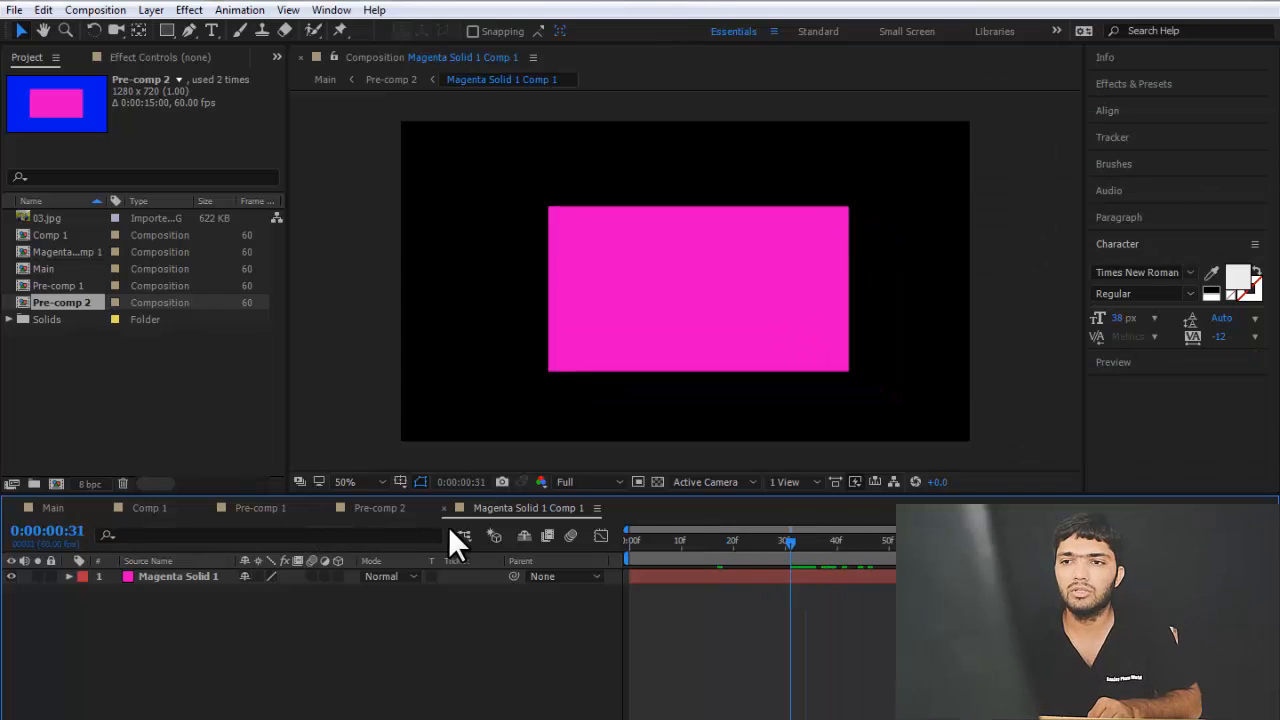
key(ctrl+z)
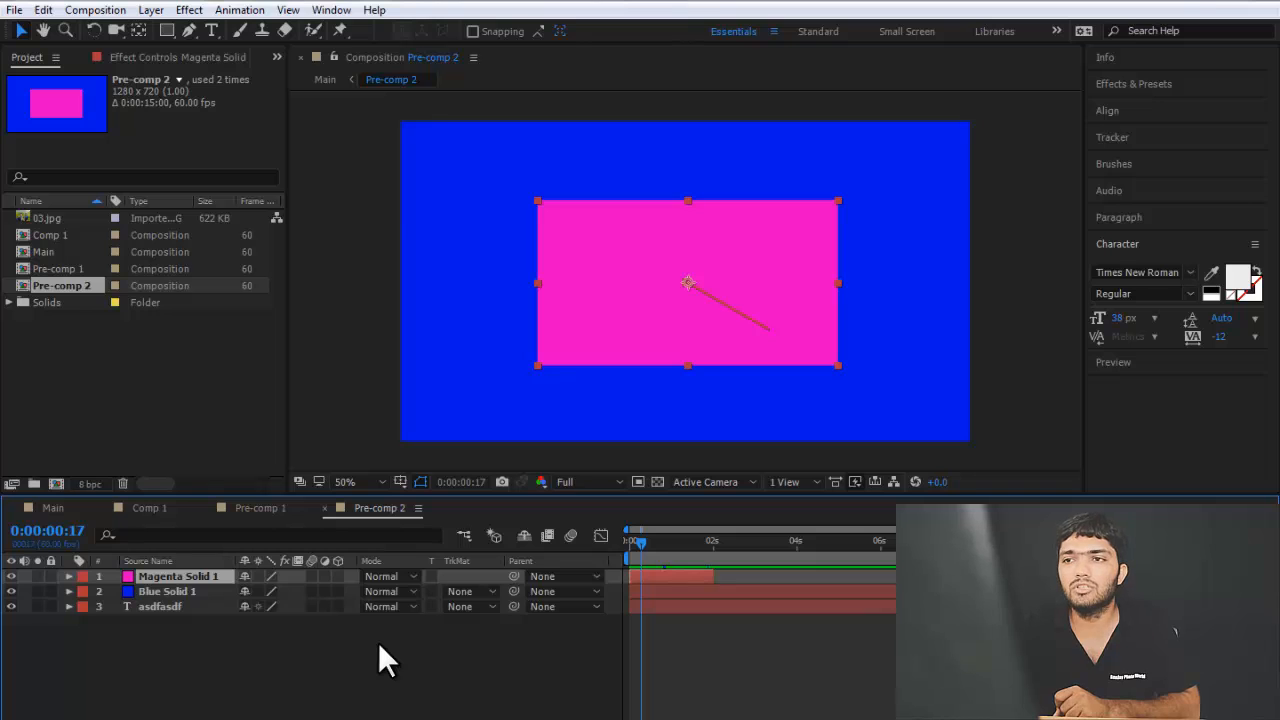
Pre-compose Magenta Solid 1 with all attributes left in Pre-comp 2 and the new composition opened, and undo it.
right_click(153, 574)
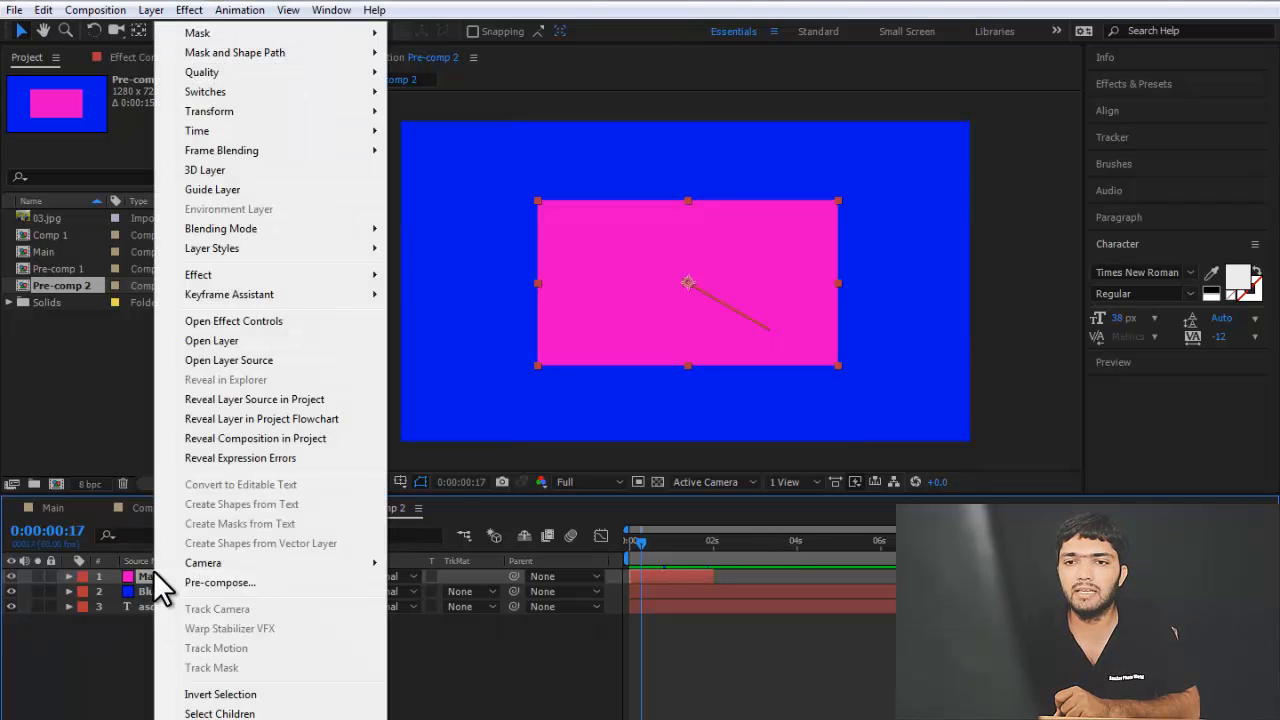
click(213, 582)
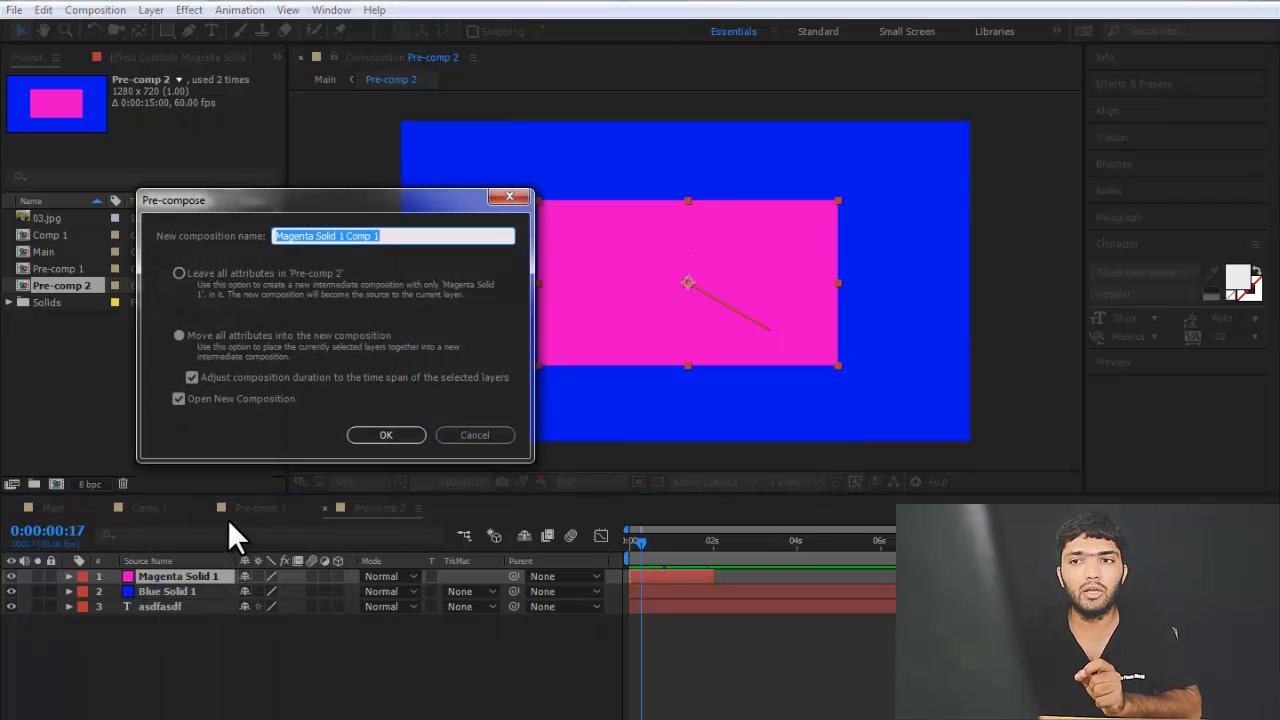
click(181, 270)
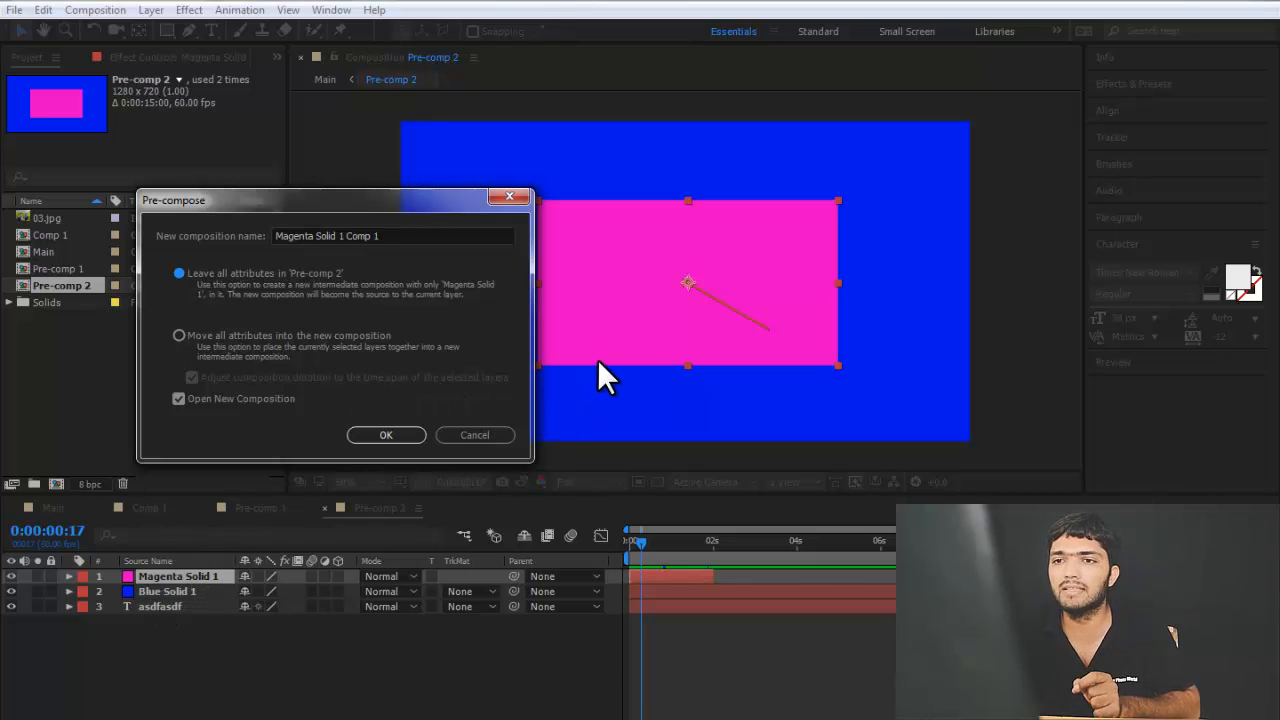
click(404, 433)
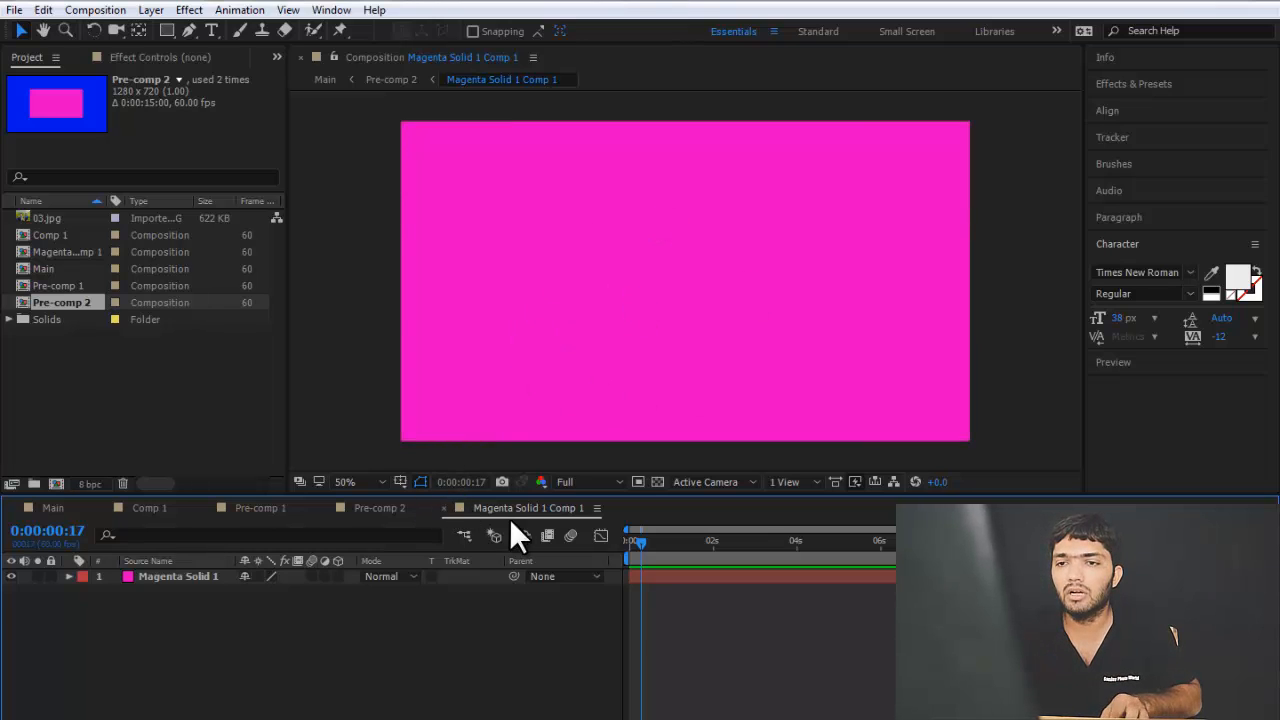
click(444, 508)
right_click(172, 578)
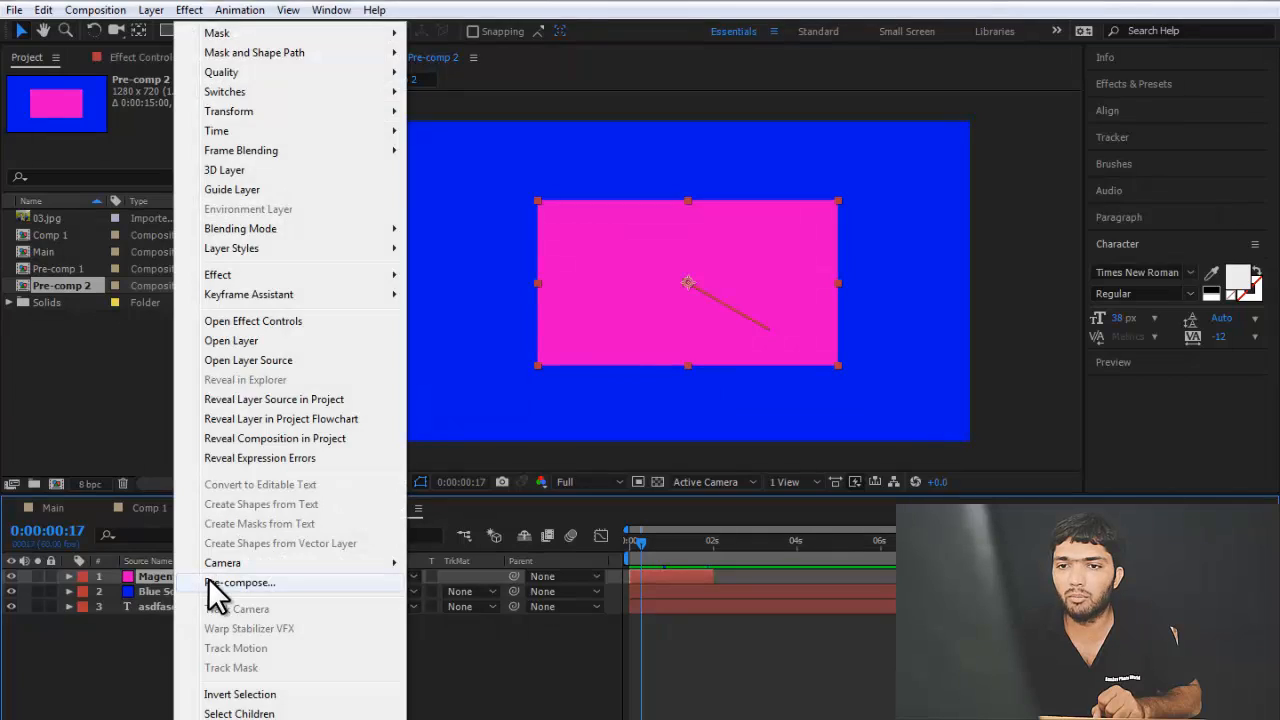
click(210, 578)
click(466, 434)
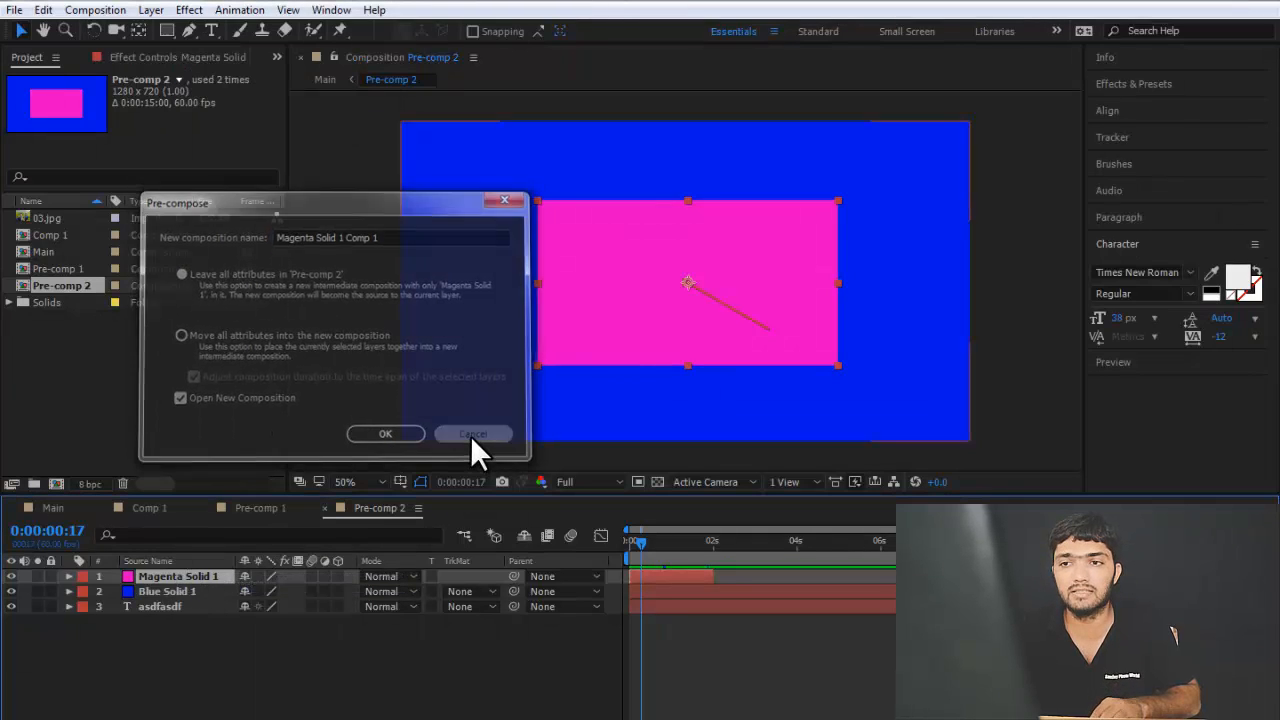
Pre-compose the Magenta Solid 1 and asdfasdf layers together as Pre-comp 3, moving all attributes into the new composition.
ctrl+click(180, 594)
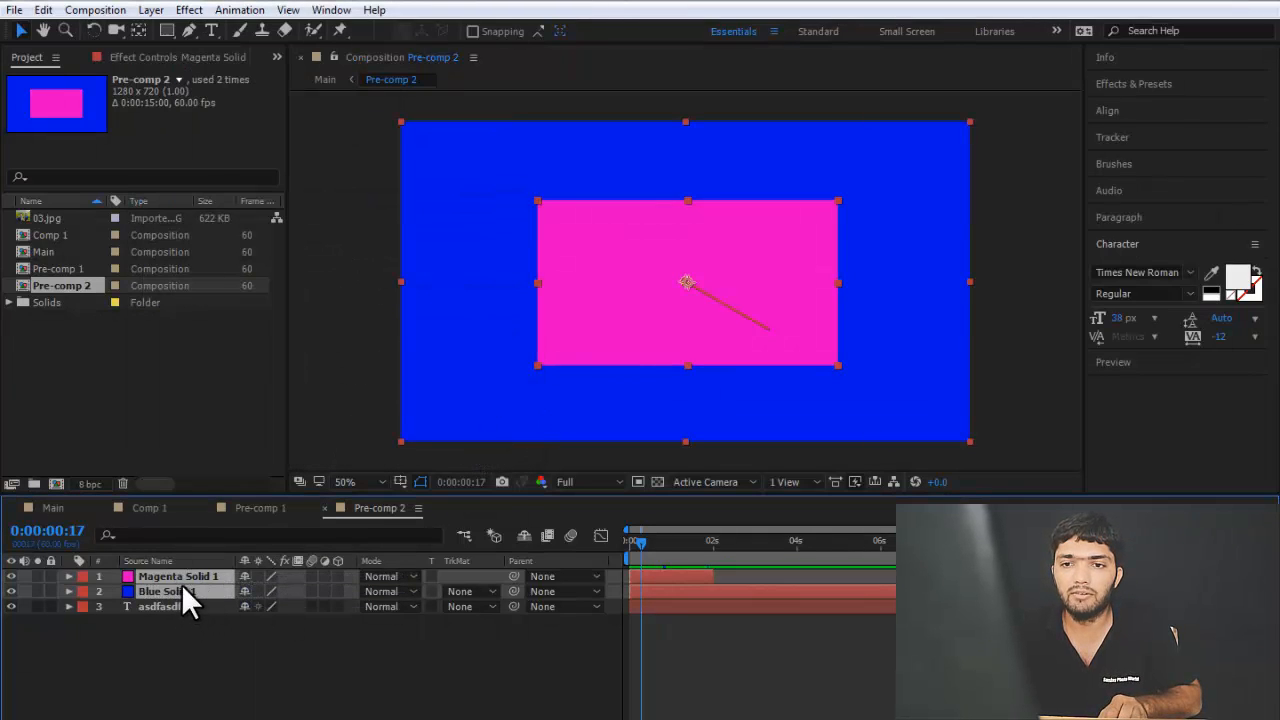
ctrl+click(180, 596)
ctrl+click(170, 609)
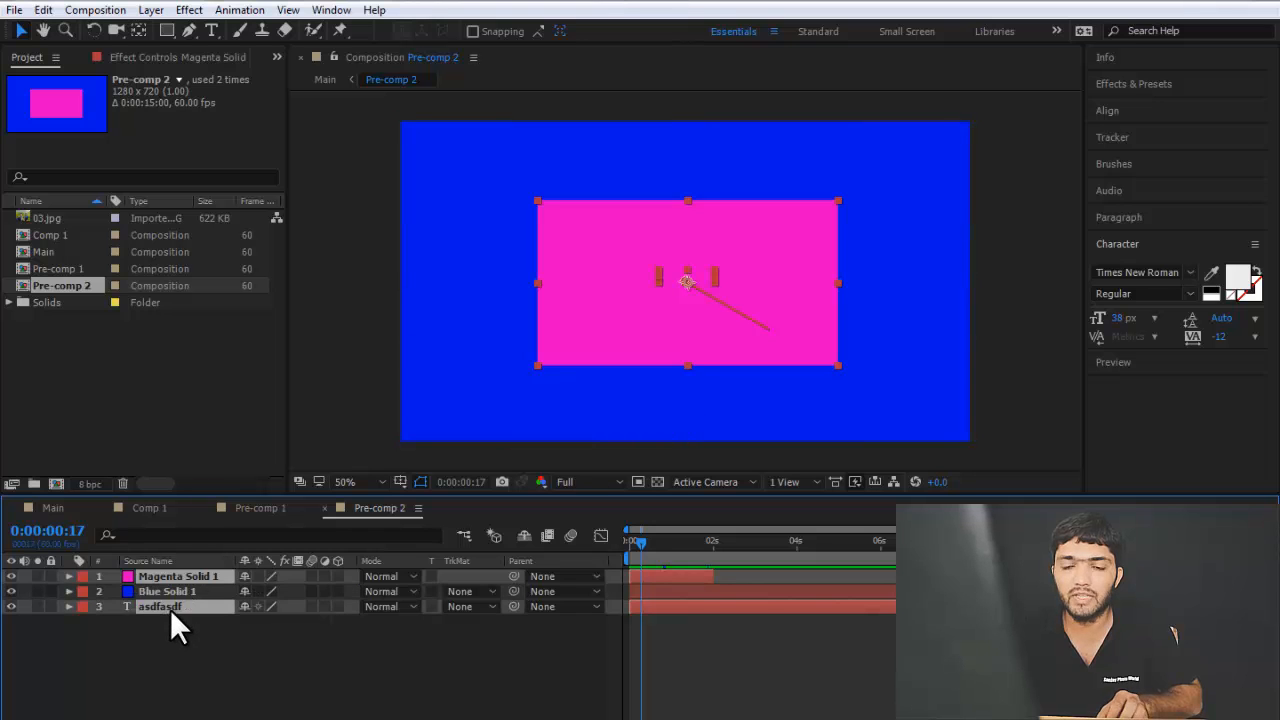
right_click(171, 609)
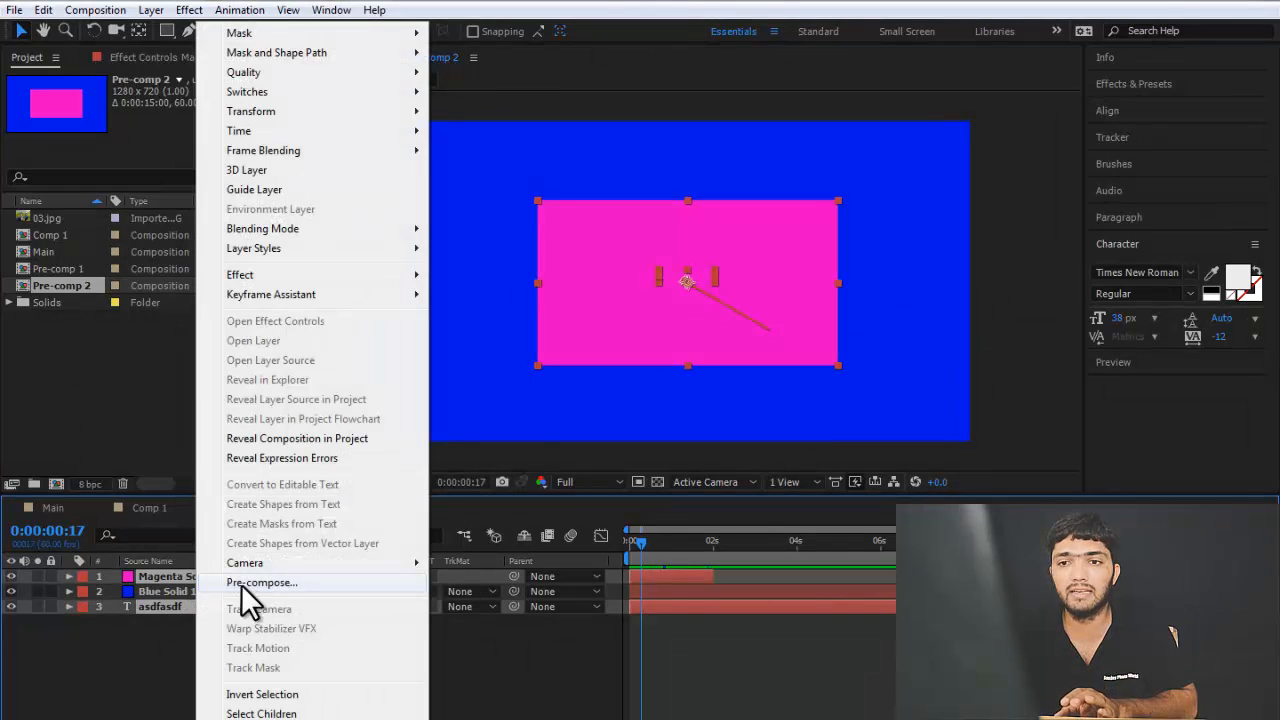
click(247, 585)
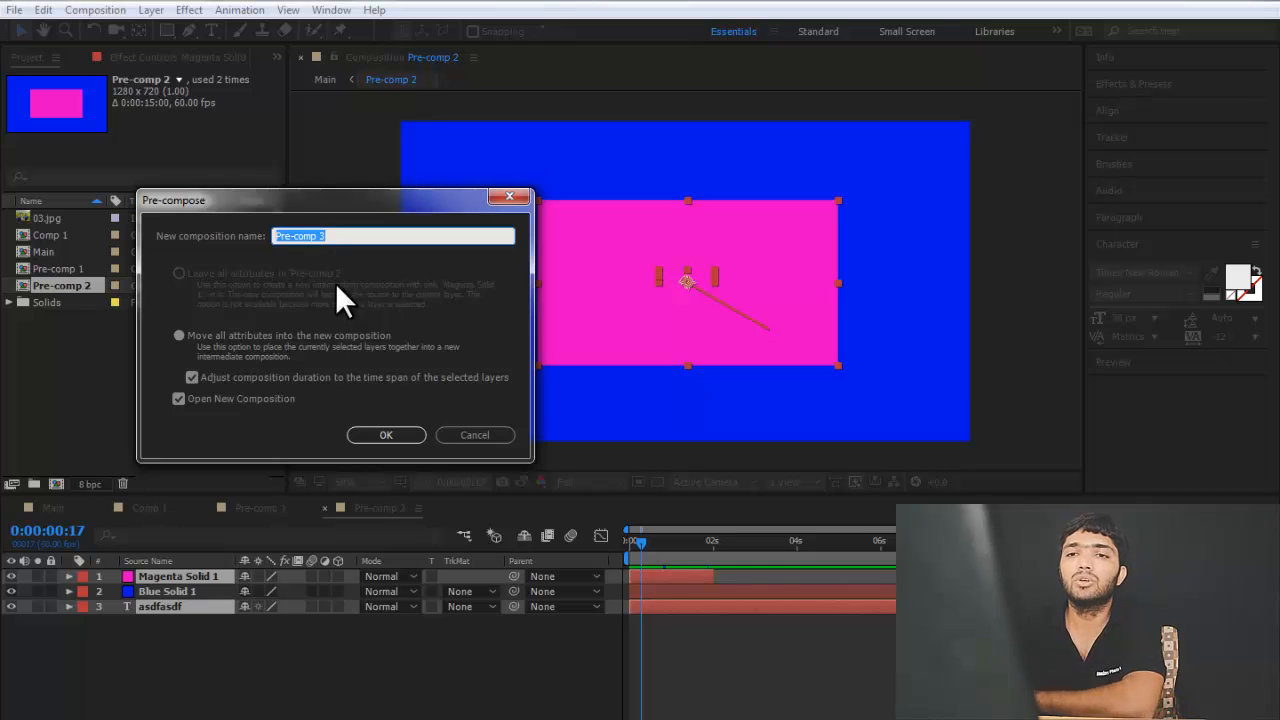
click(364, 432)
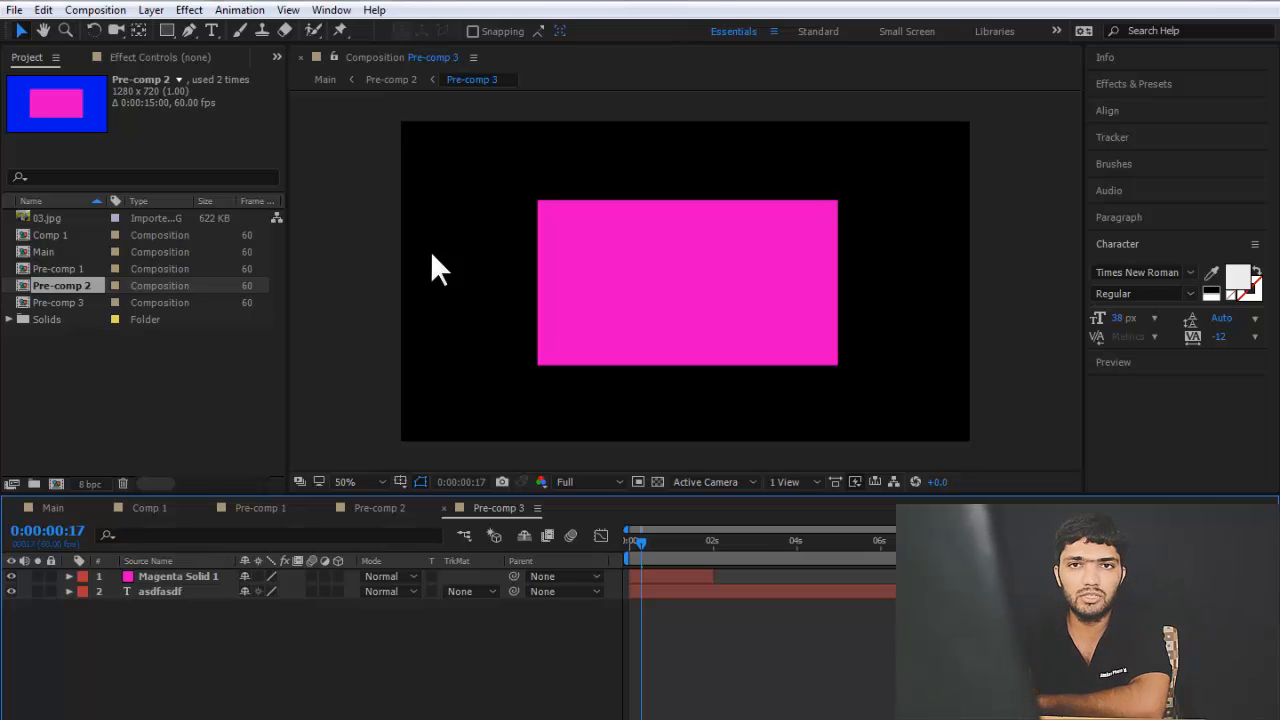
Compare the layers in Pre-comp 2 and Pre-comp 3, and undo the pre-compose of the two layers.
click(380, 508)
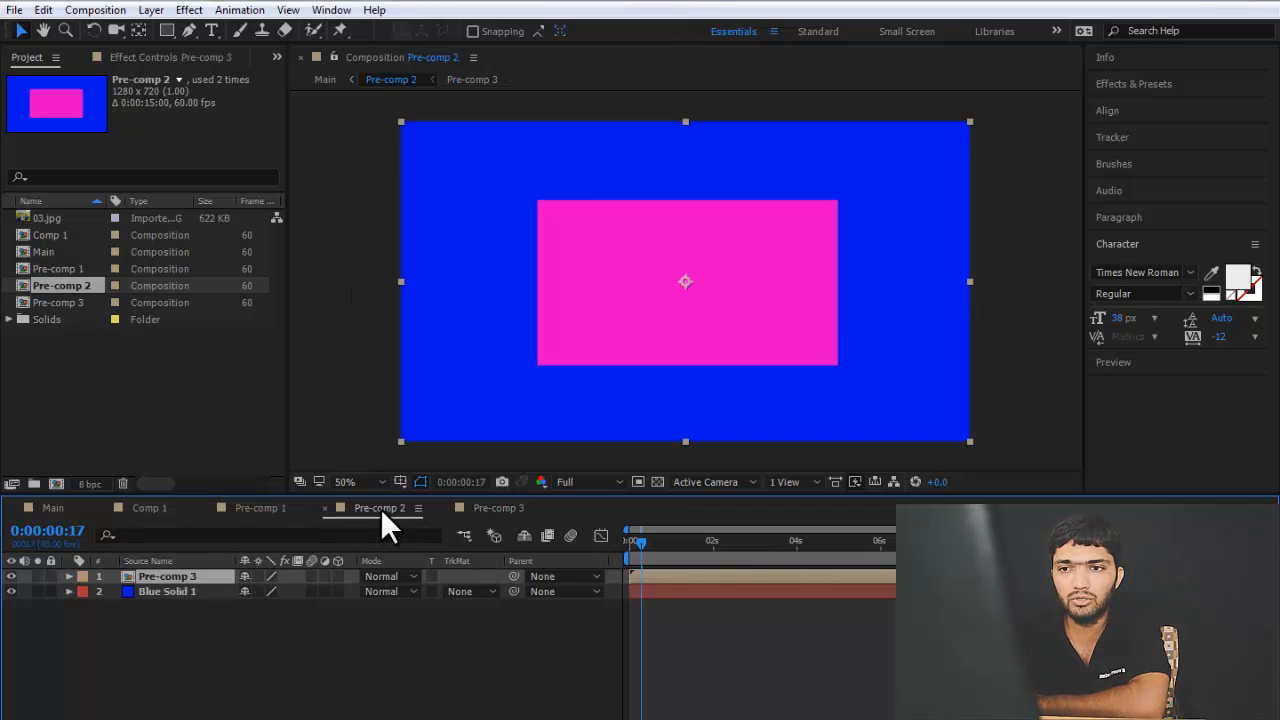
click(498, 508)
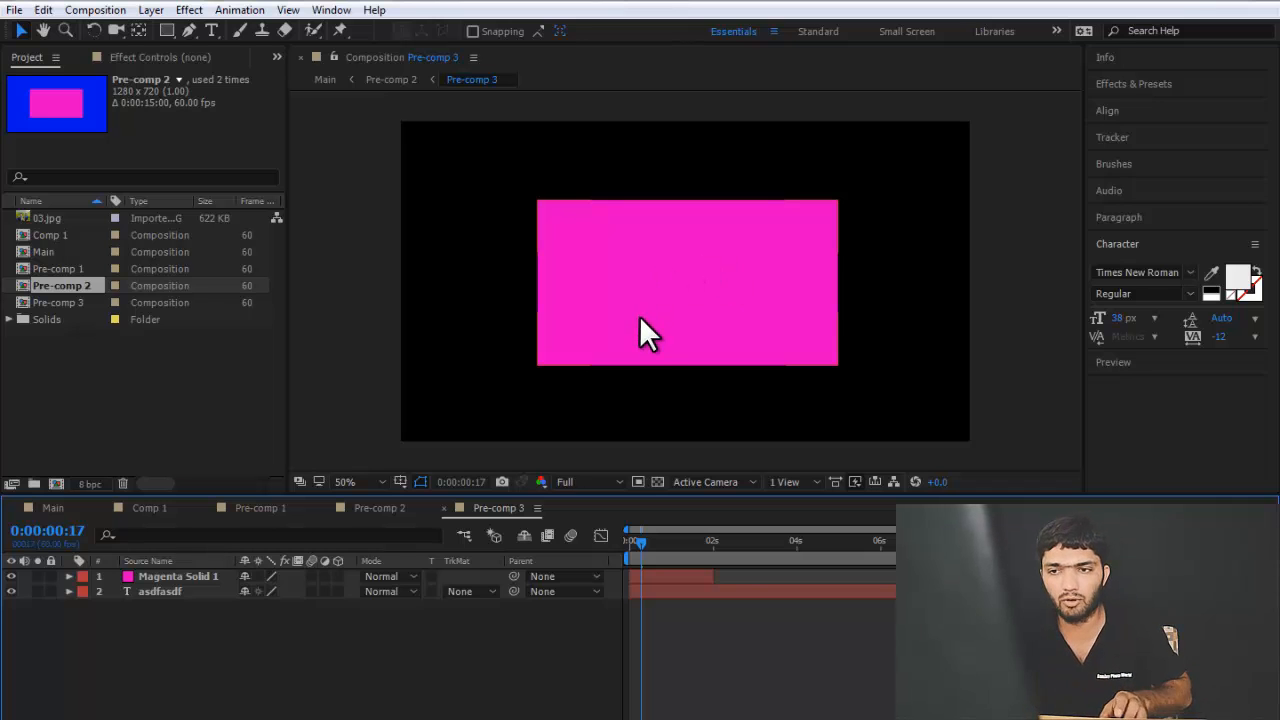
key(ctrl+z)
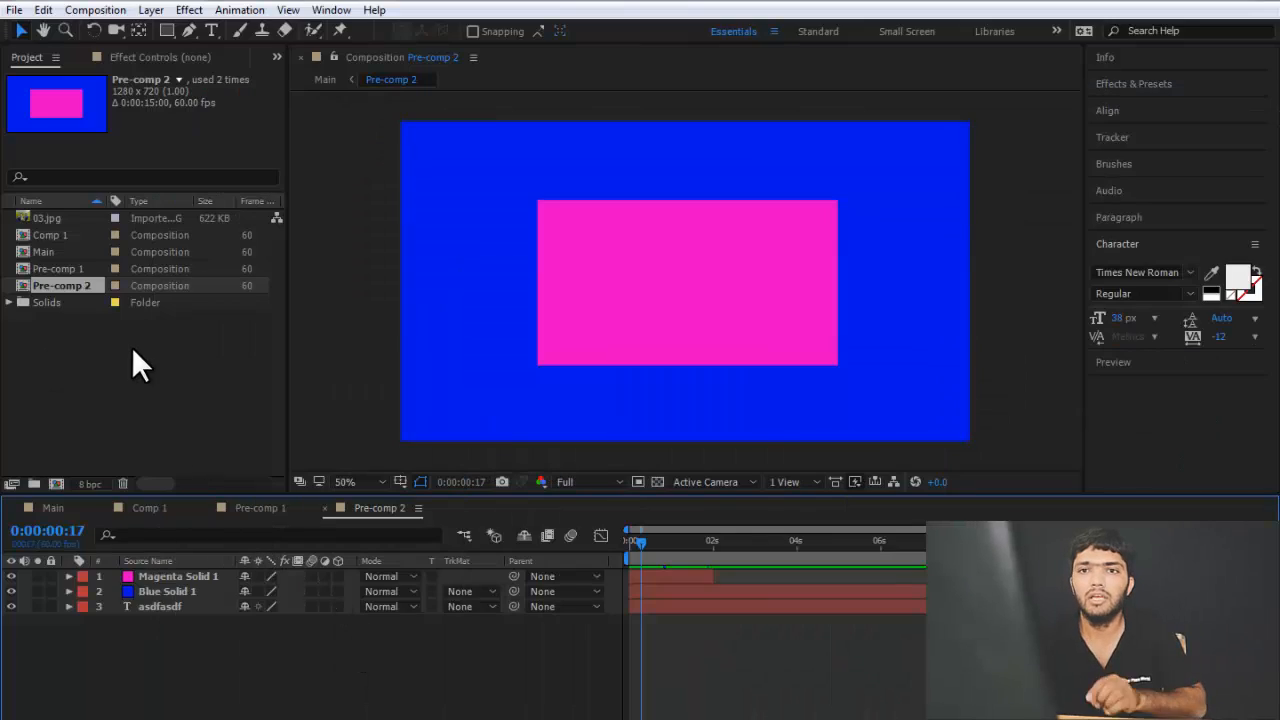
Delete the compositions Comp 1, Pre-comp 1 and Pre-comp 2 from the project, keeping Main.
click(55, 282)
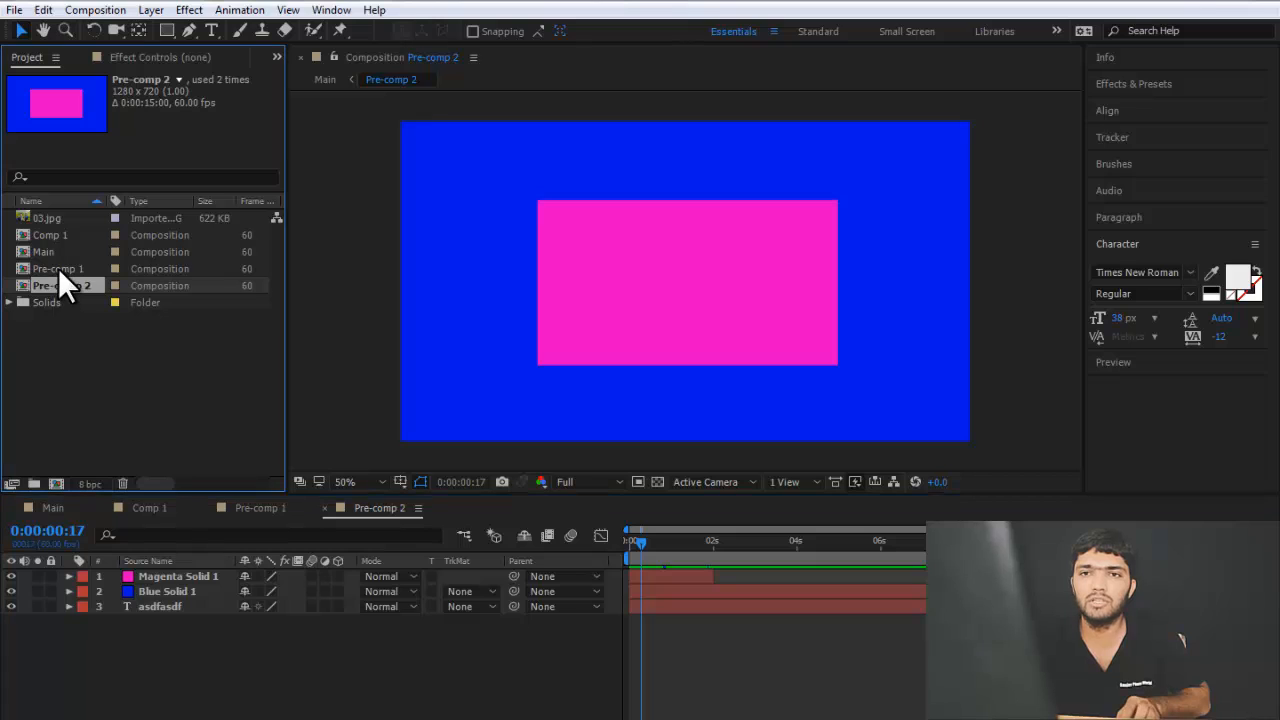
ctrl+click(55, 267)
shift+click(52, 232)
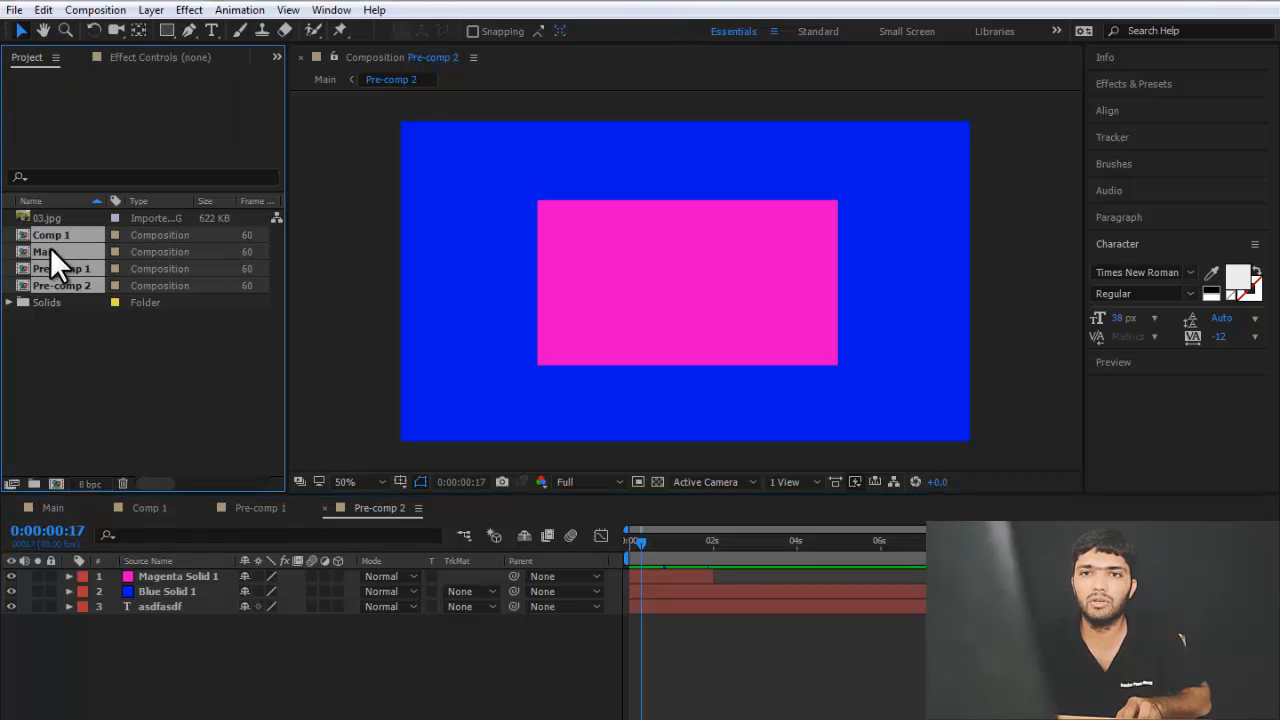
ctrl+click(50, 249)
key(Delete)
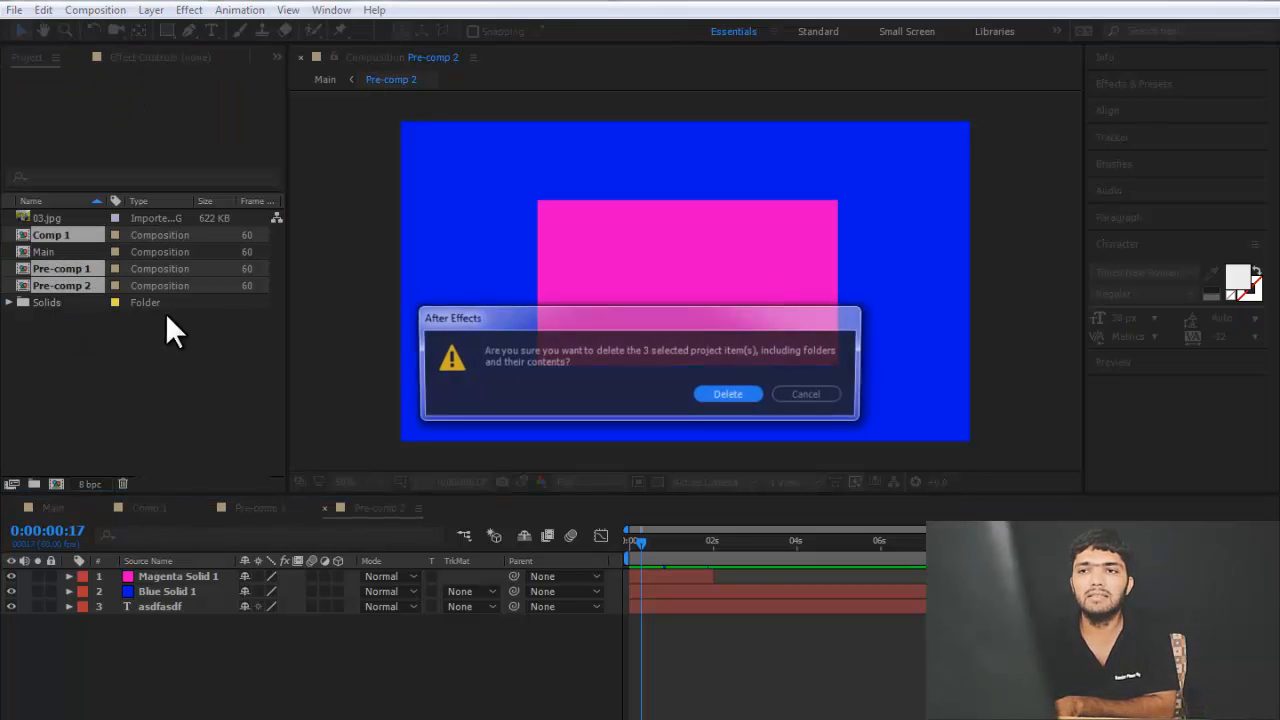
key(Return)
Delete the Solids folder with its contents from the project and select the Main composition.
click(46, 252)
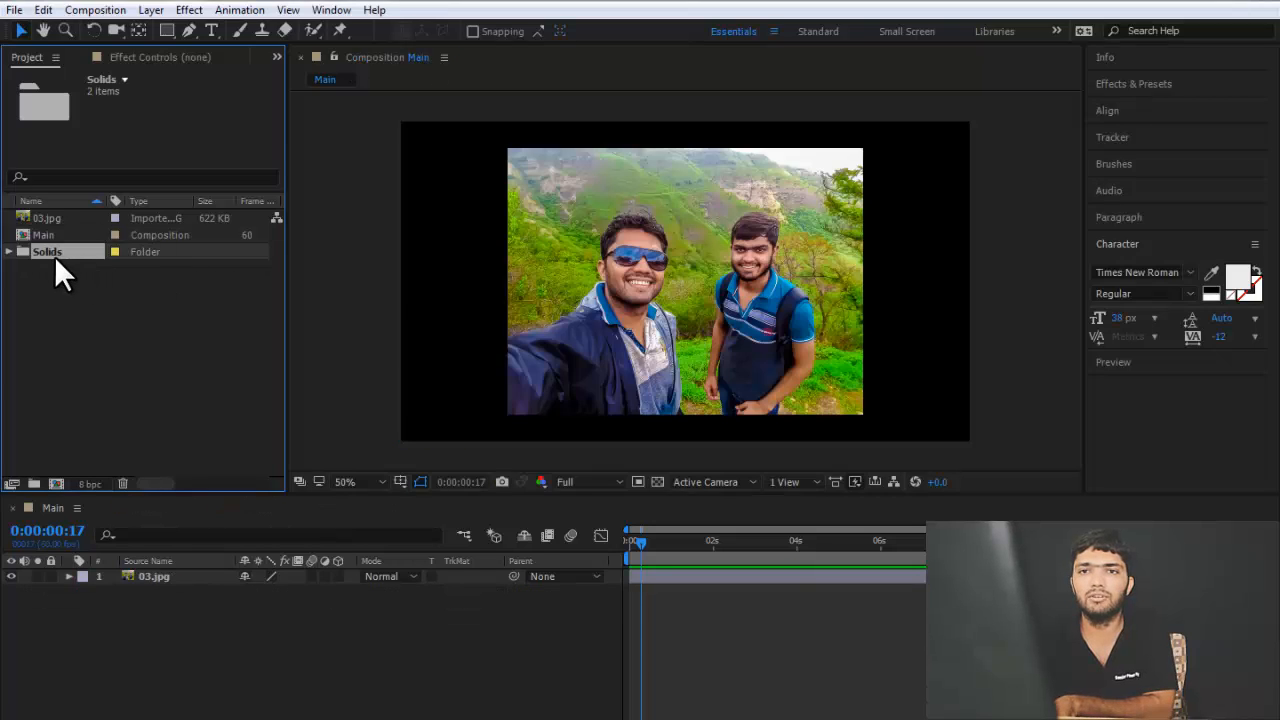
key(Delete)
click(714, 395)
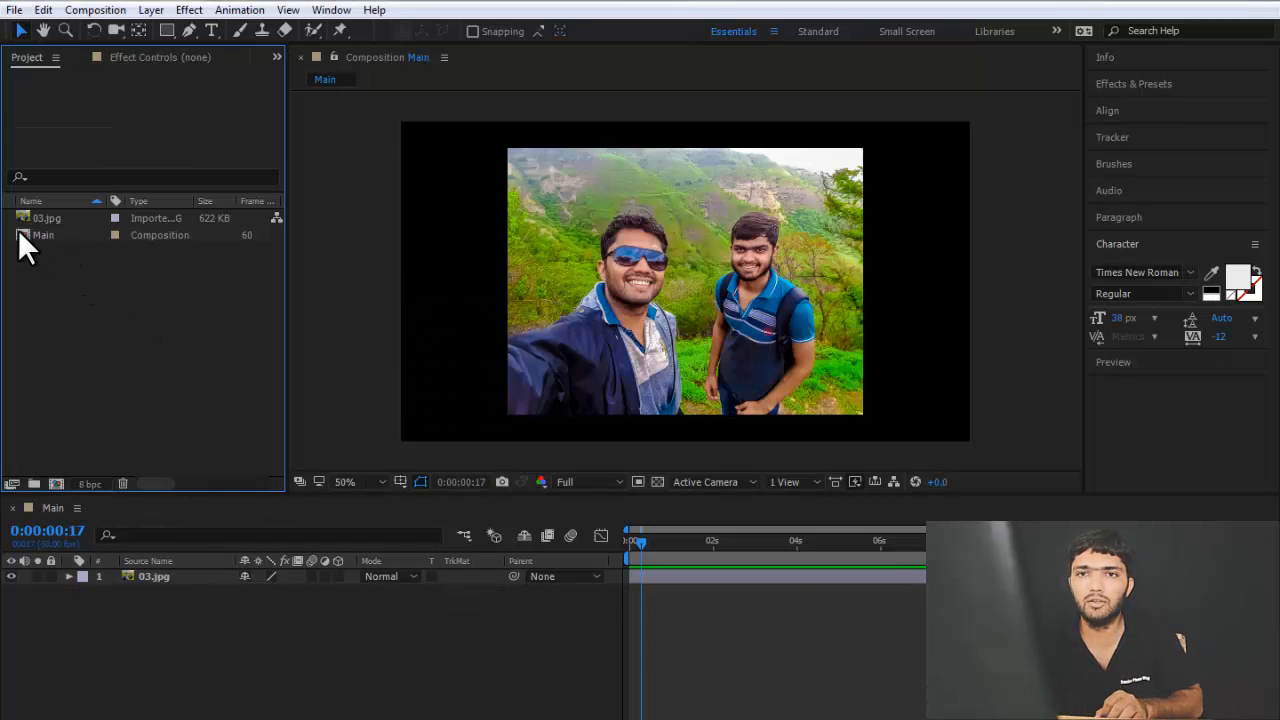
click(47, 232)
click(157, 665)
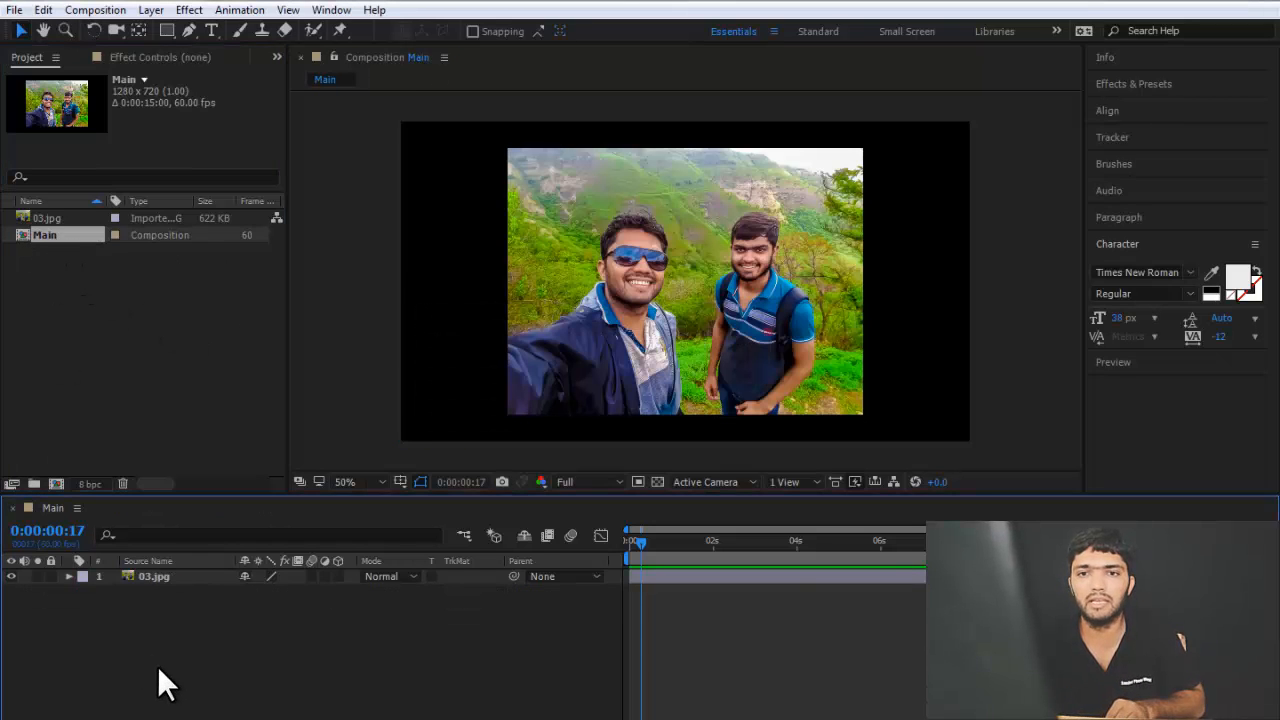
Review the frame rate and resolution in the Main composition's settings.
click(168, 577)
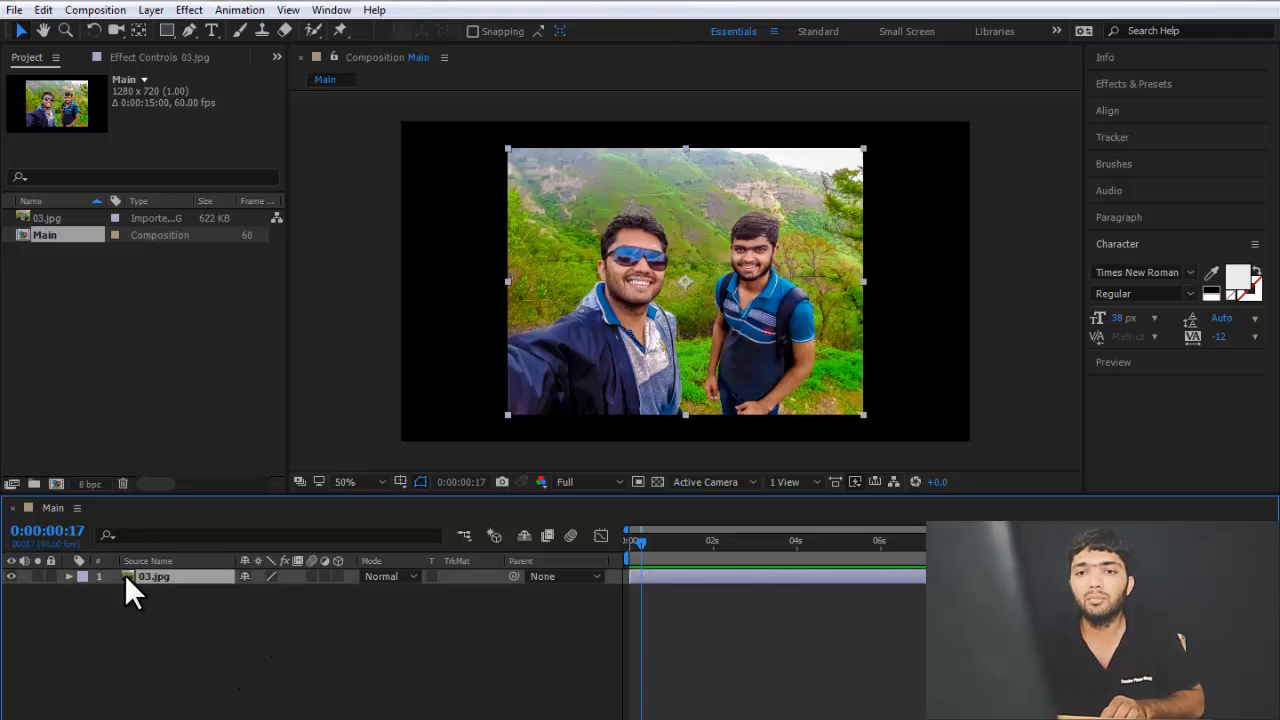
right_click(170, 602)
click(242, 452)
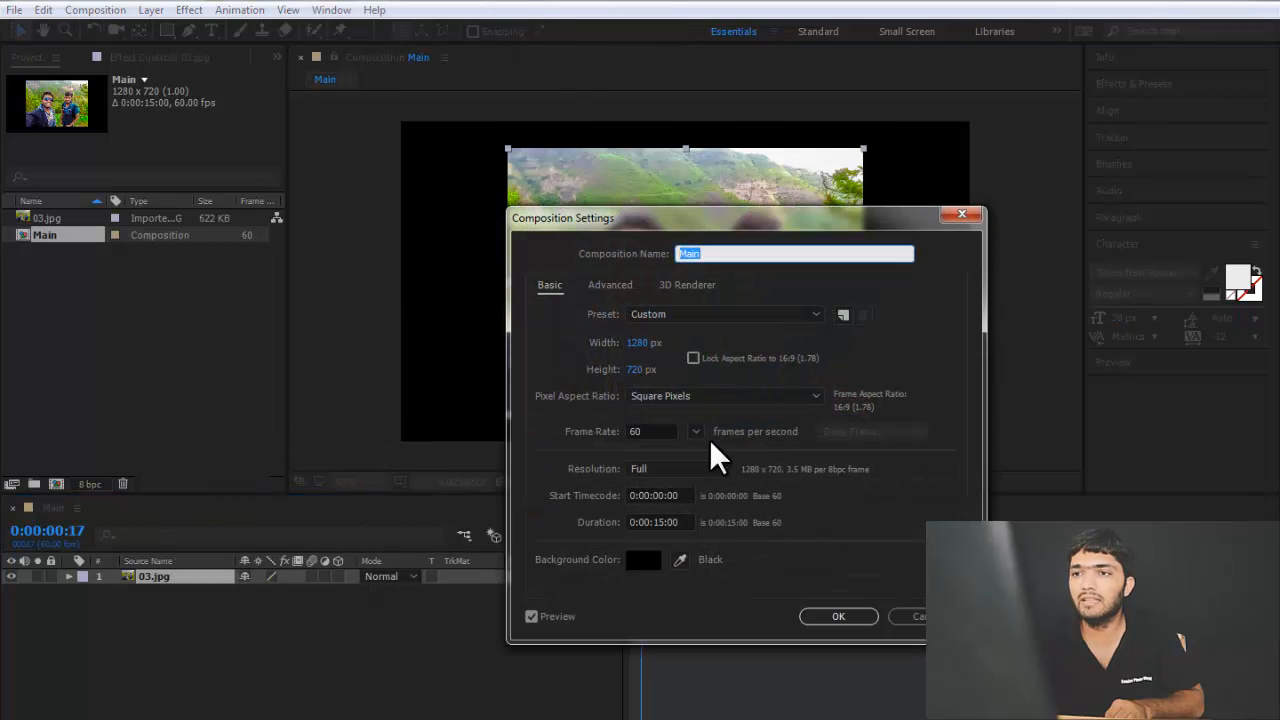
double_click(657, 431)
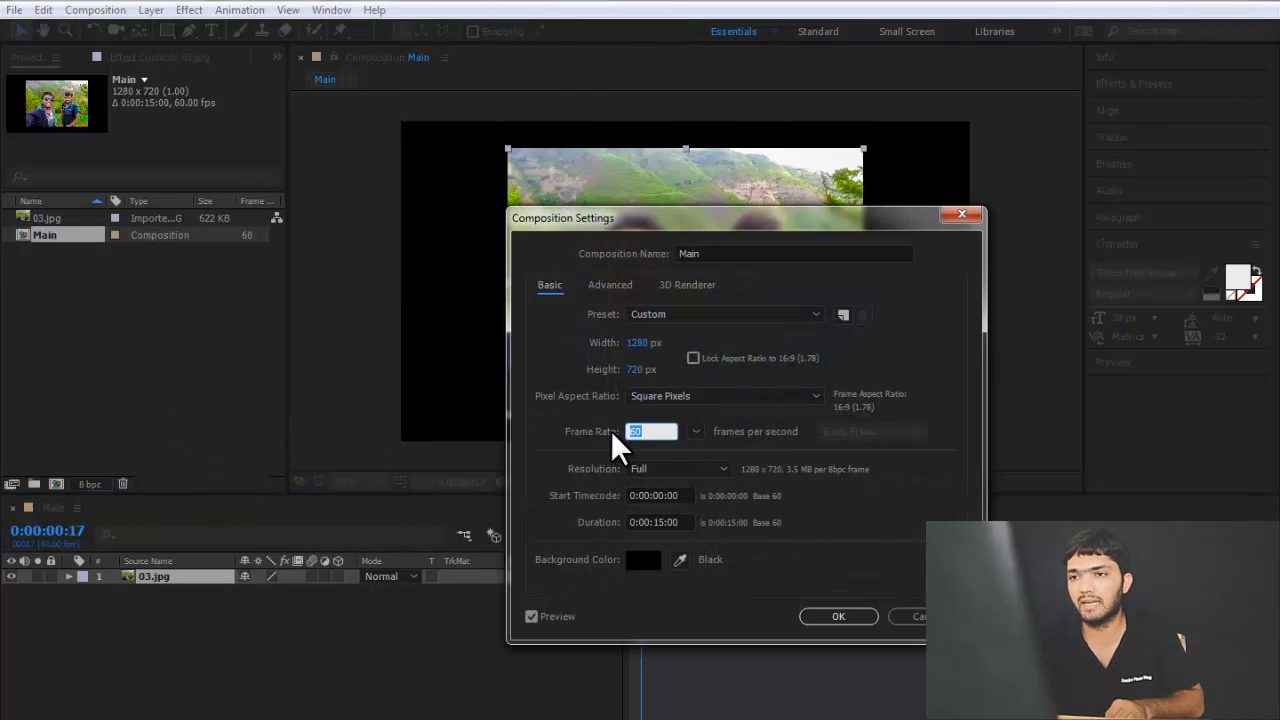
click(659, 467)
click(659, 466)
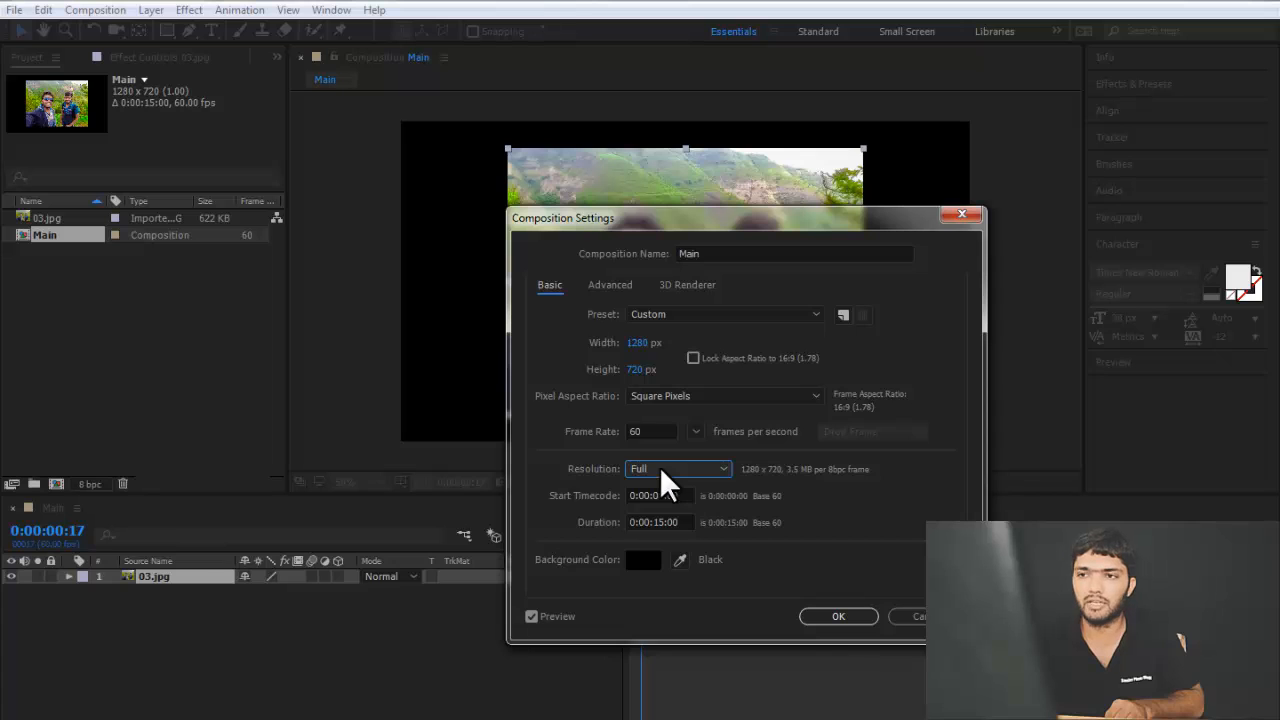
click(831, 619)
Pre-compose the 03.jpg layer as 03.jpg Comp 1, moving all attributes and adjusting the composition duration, and undo it.
right_click(194, 580)
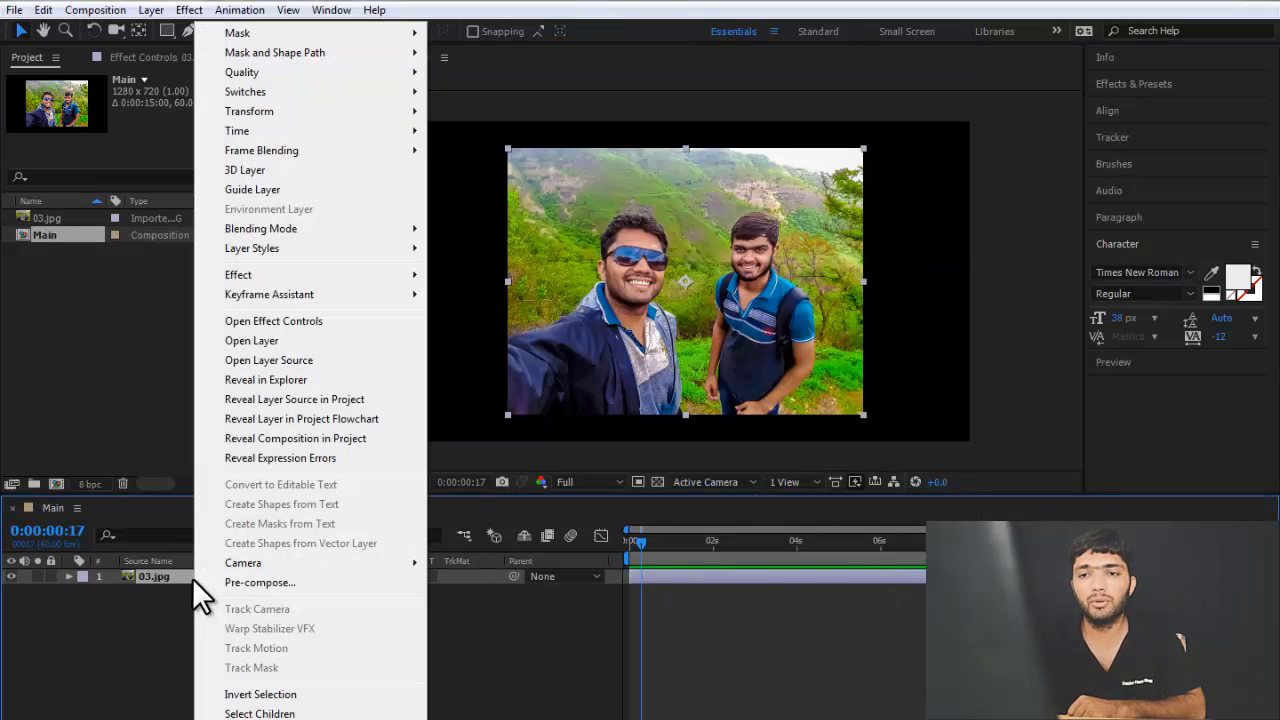
click(255, 583)
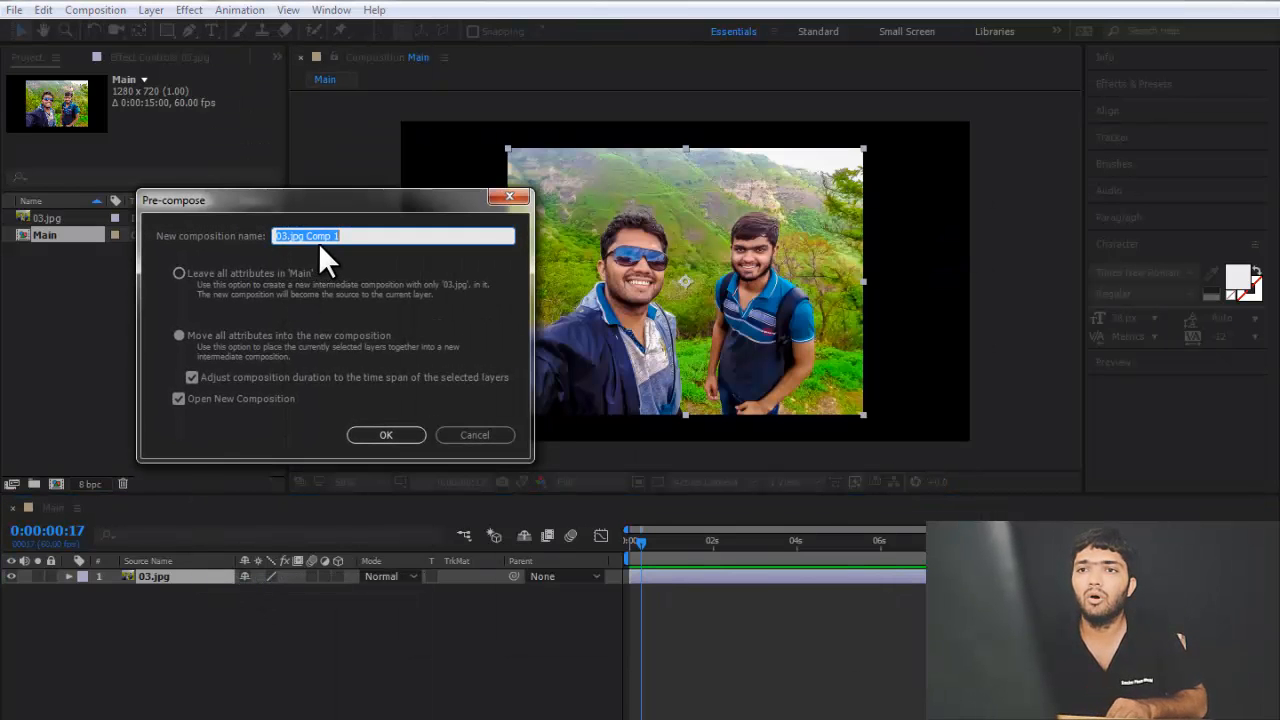
click(307, 236)
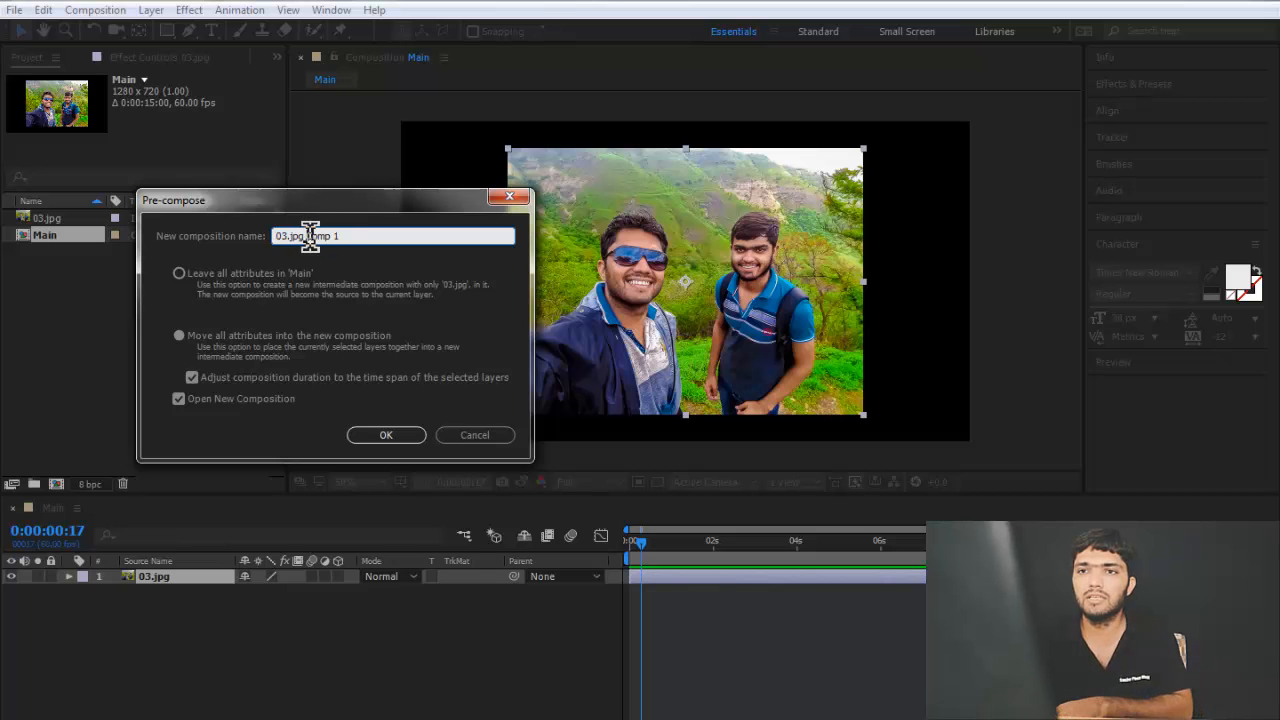
key(Return)
key(ctrl+z)
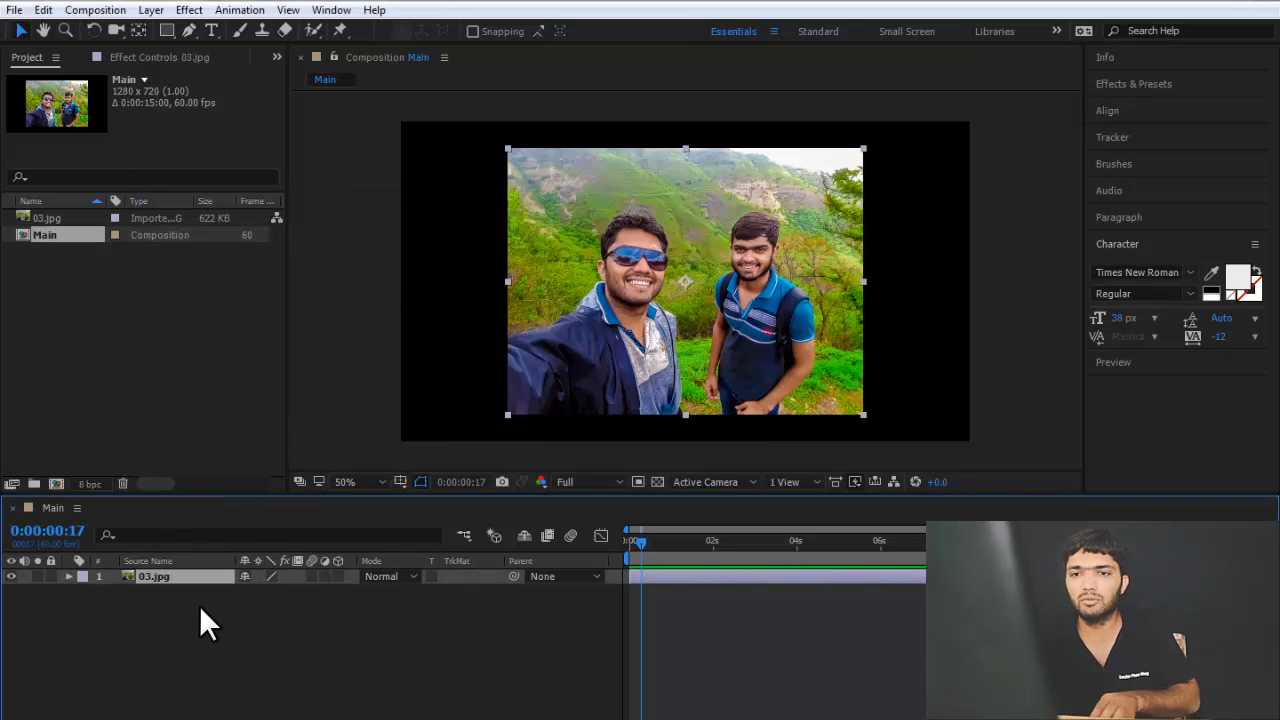
Pre-compose the 03.jpg layer as Comp 1, moving all attributes, adjusting the duration to the layer's time span and opening the new composition.
right_click(199, 607)
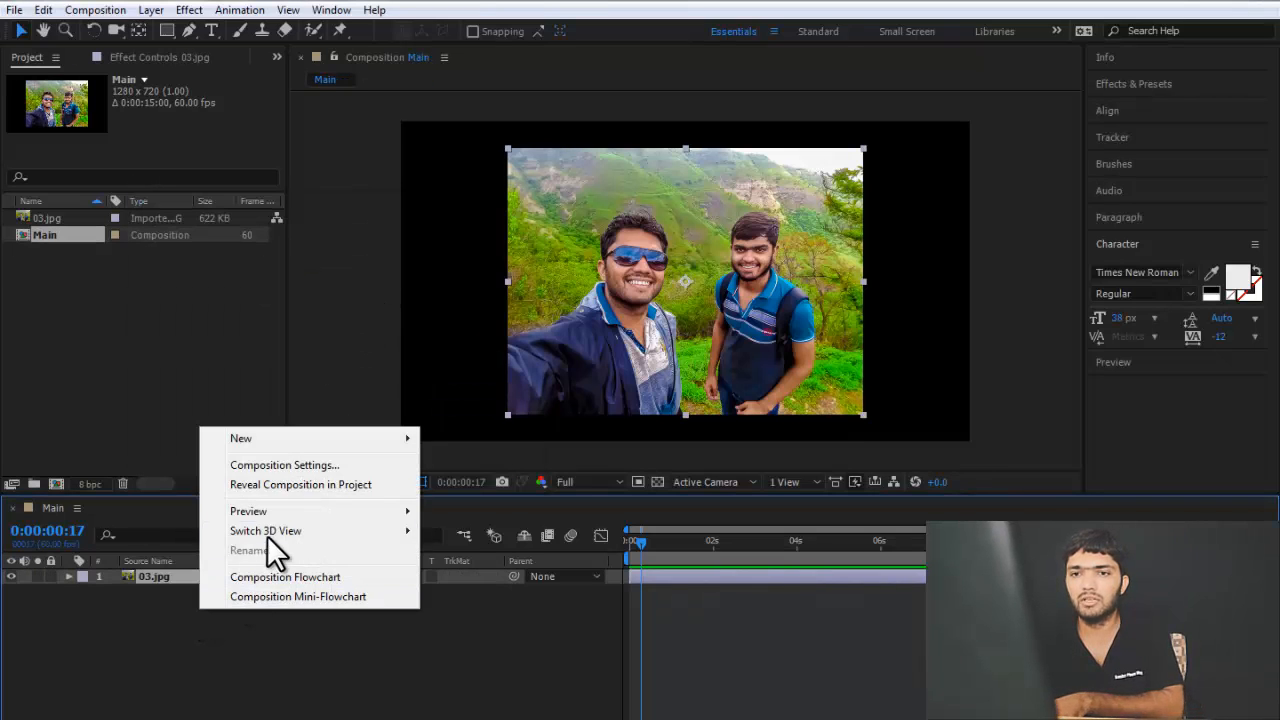
click(170, 700)
right_click(180, 575)
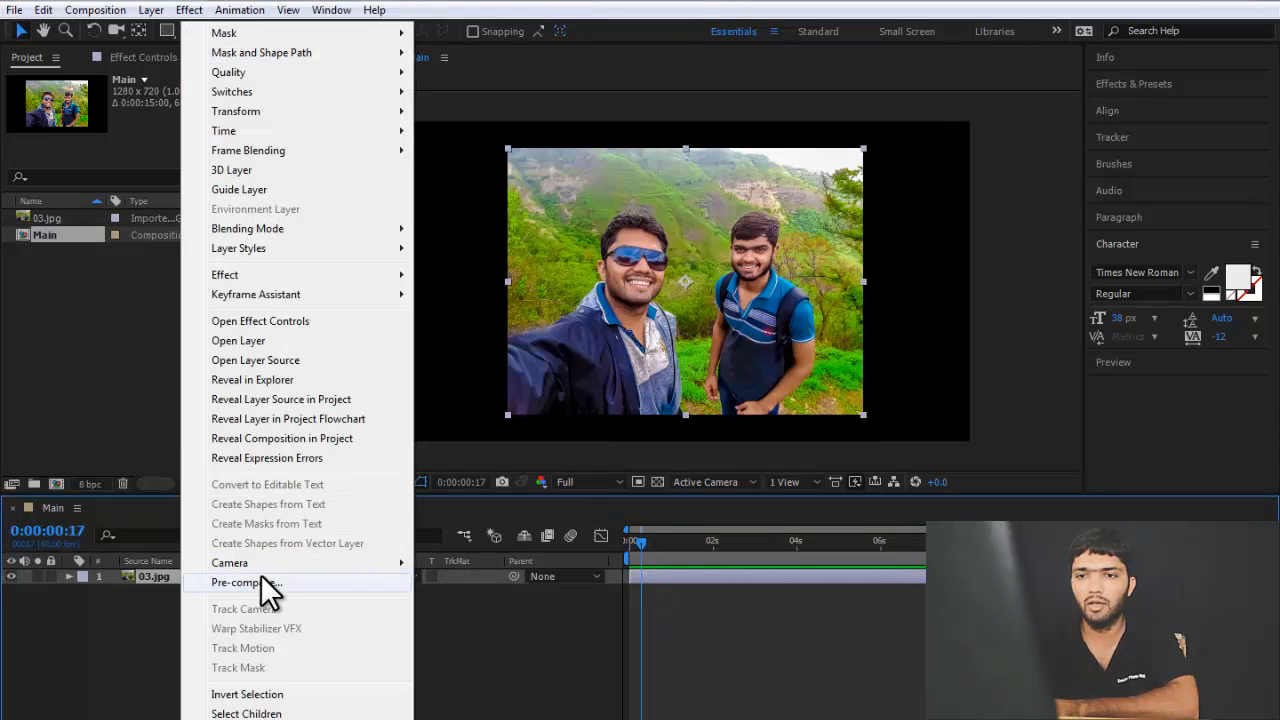
click(262, 582)
click(306, 236)
key(BackSpace)
key(BackSpace)
key(BackSpace)
key(BackSpace)
key(BackSpace)
key(BackSpace)
key(BackSpace)
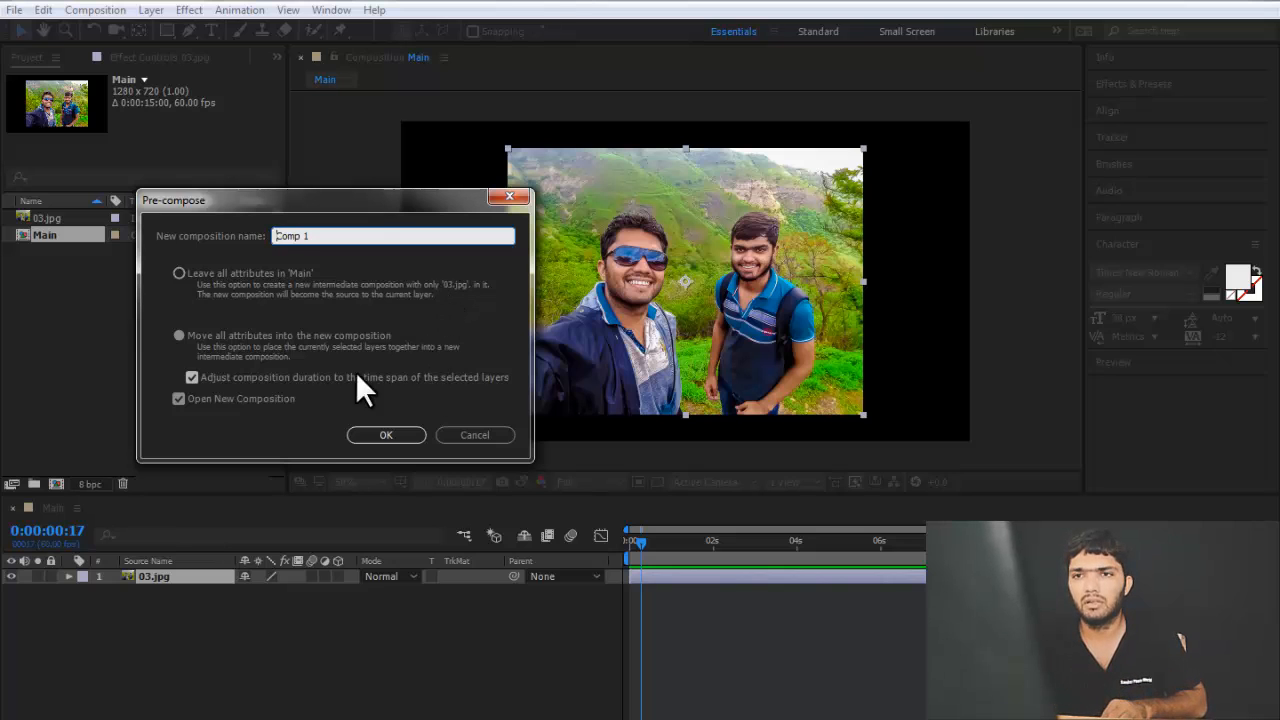
click(380, 435)
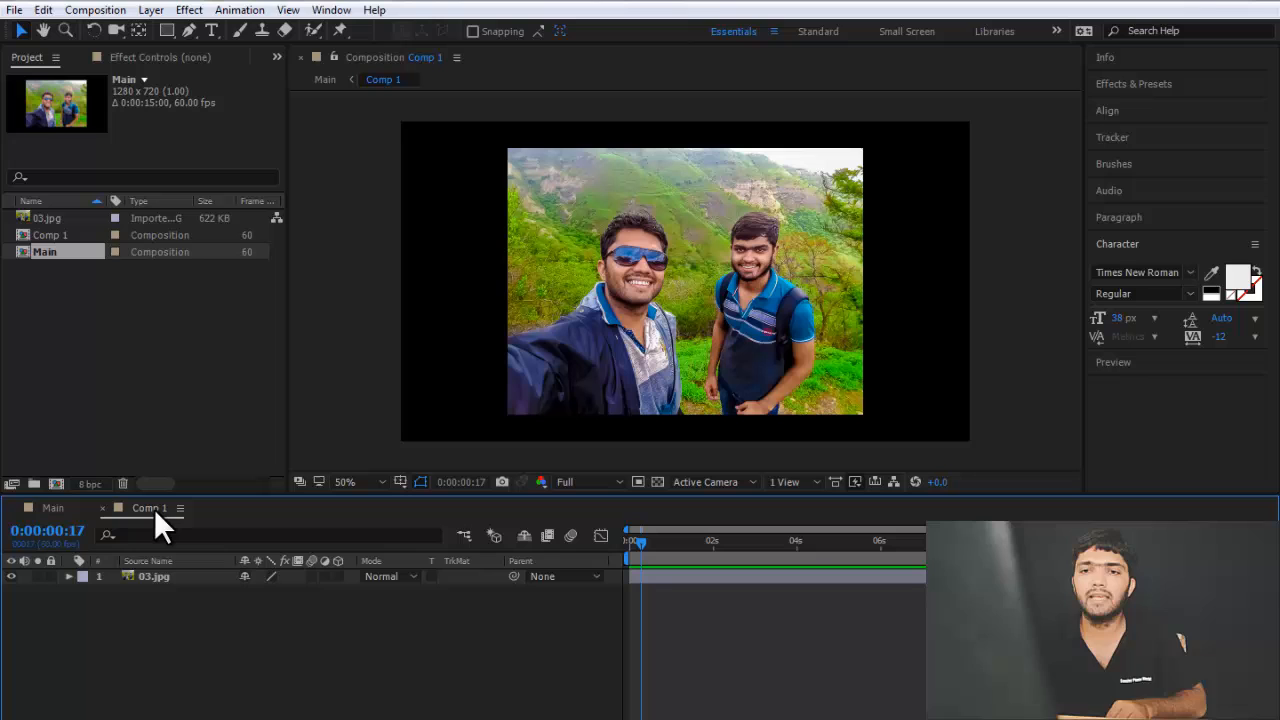
Review the frame rate and resolution in Comp 1's composition settings, leaving them as they are.
click(163, 573)
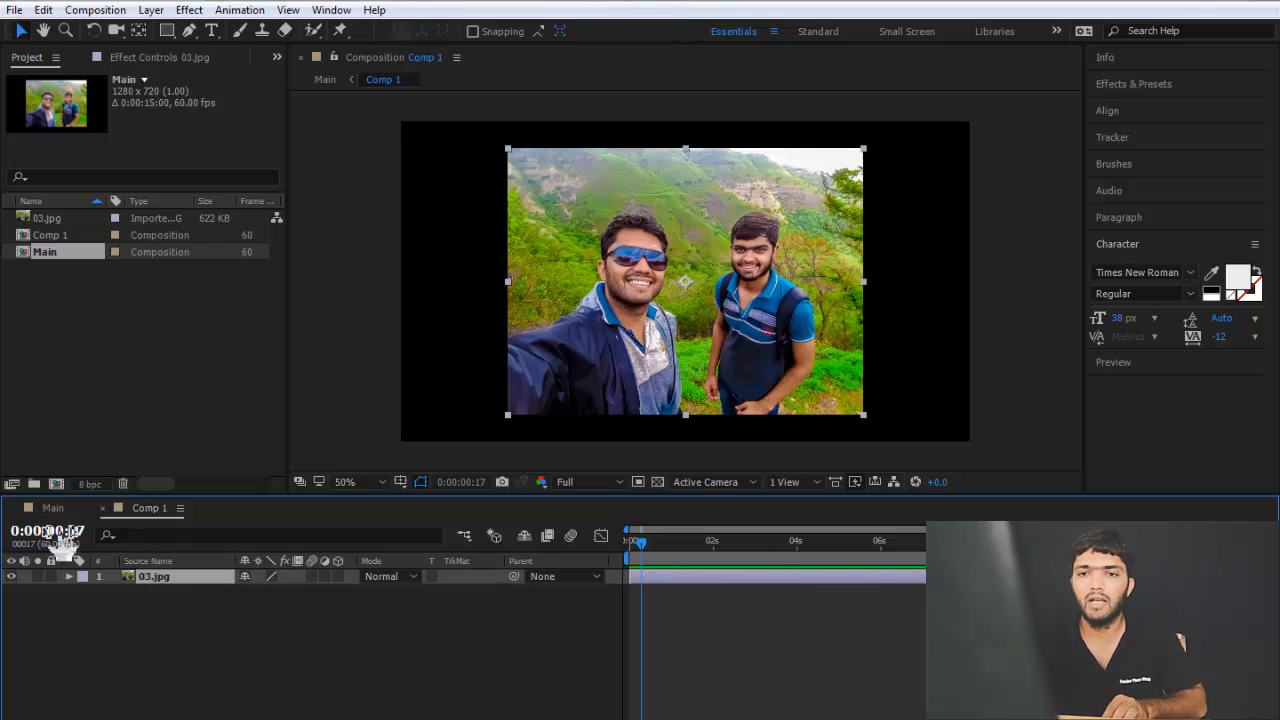
right_click(177, 590)
click(256, 443)
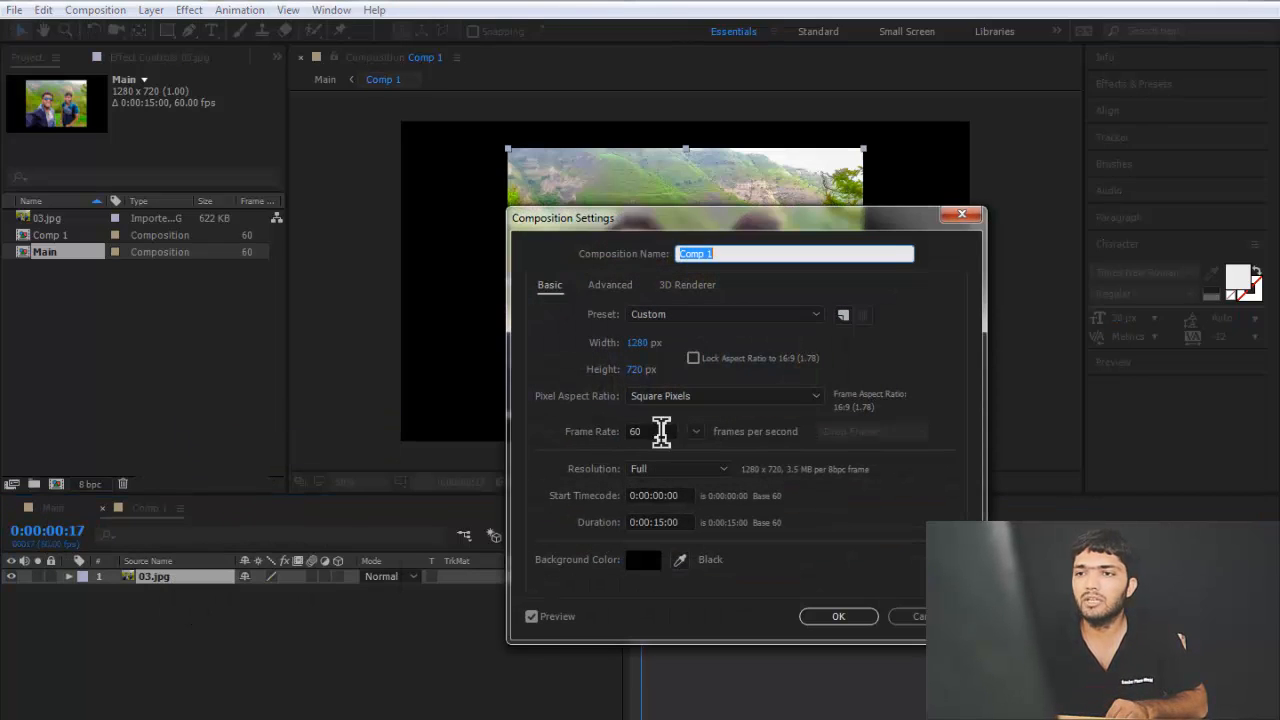
click(657, 431)
click(668, 470)
click(655, 470)
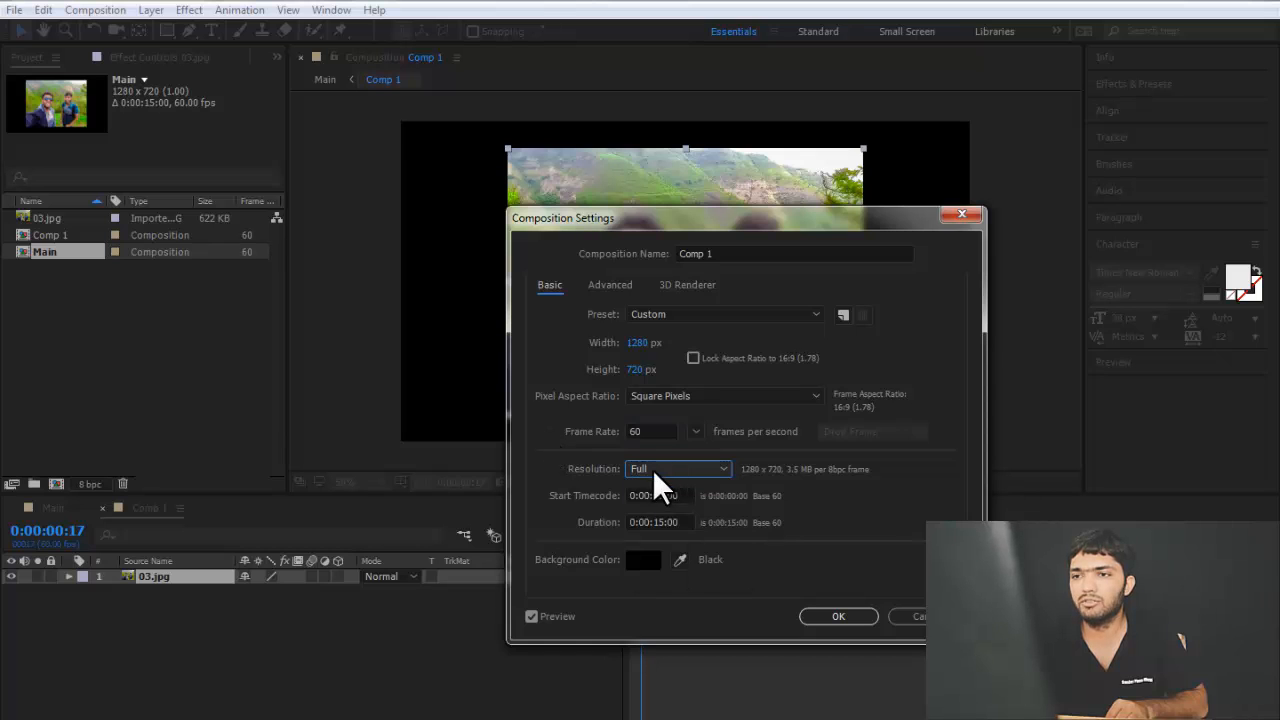
click(852, 618)
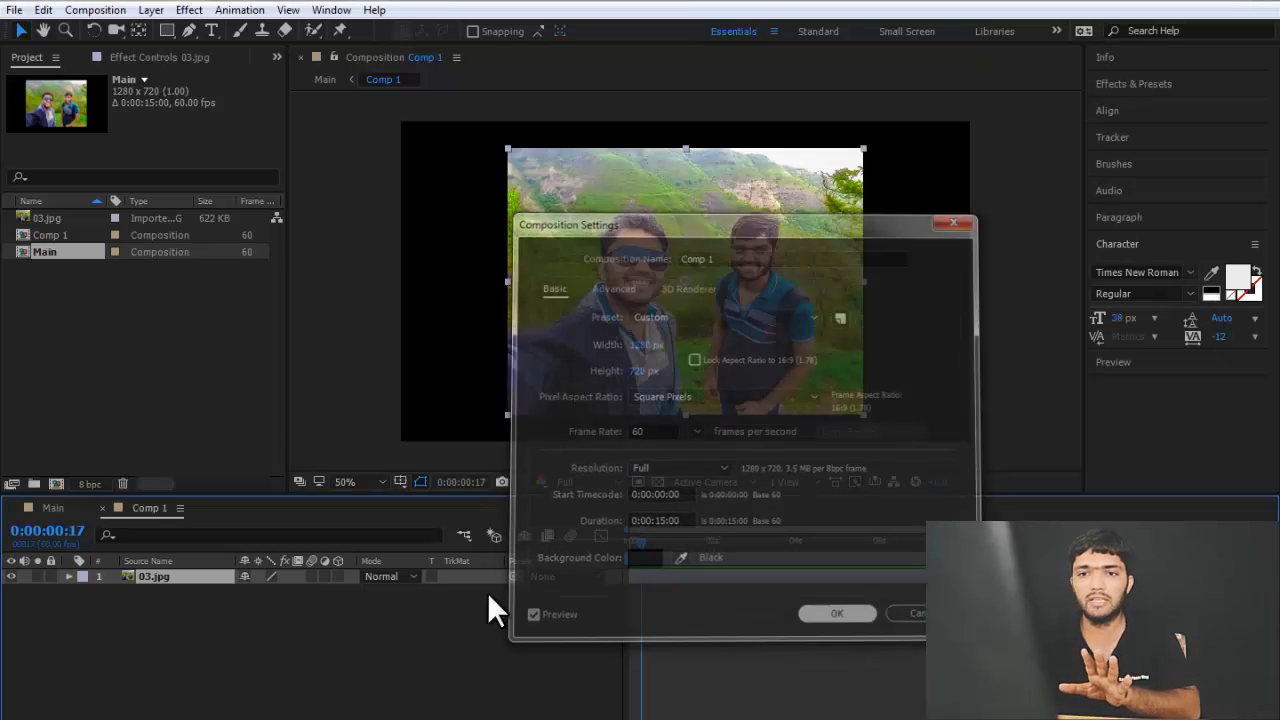
Check the Main composition's settings for comparison with Comp 1.
click(67, 505)
right_click(186, 622)
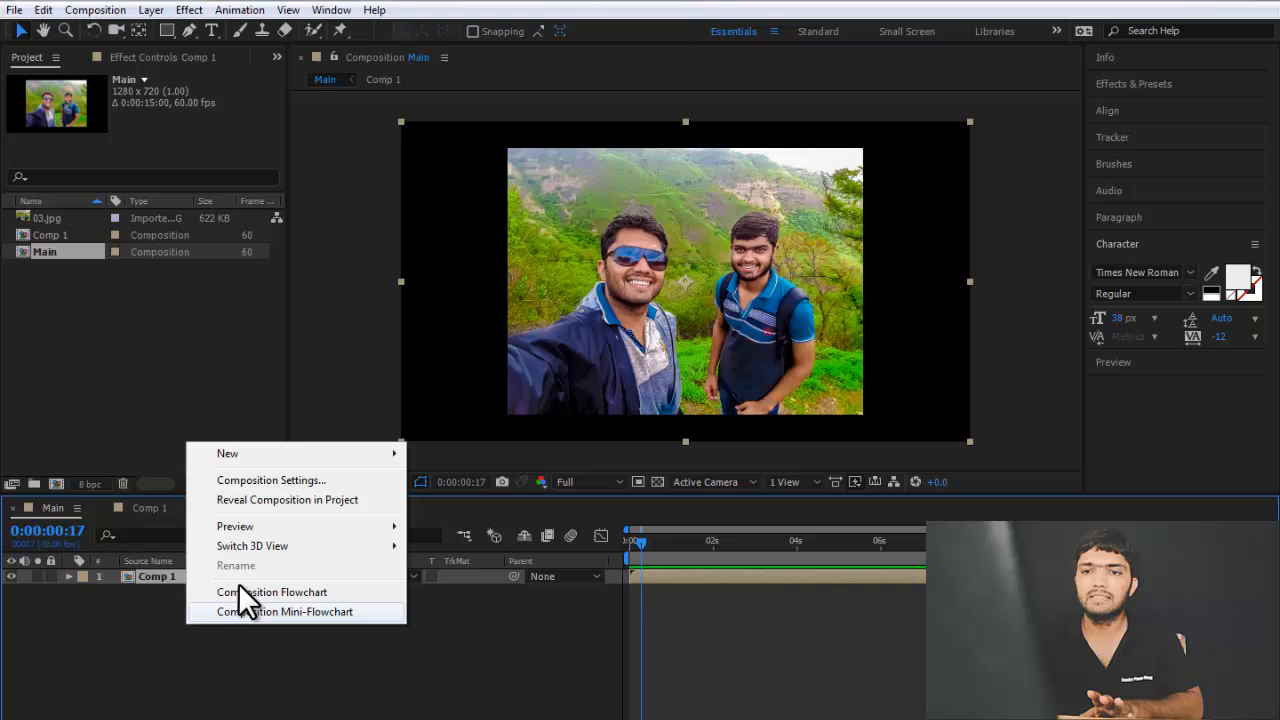
click(267, 478)
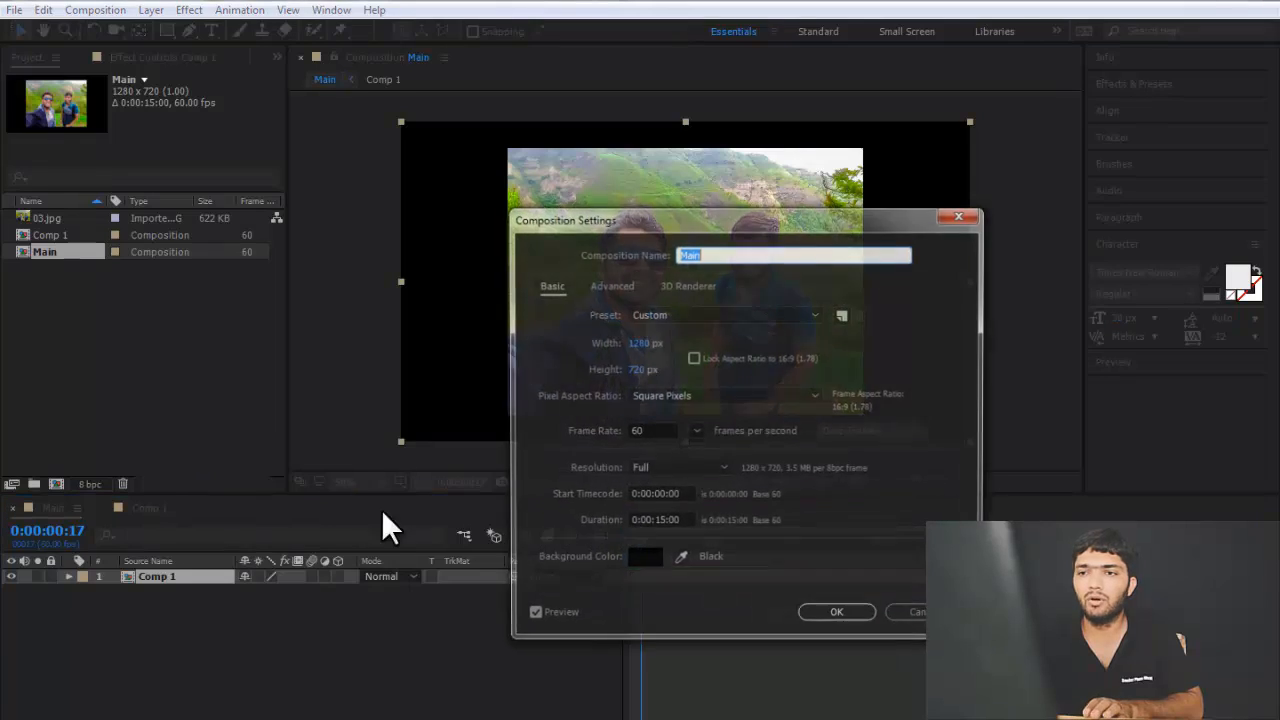
click(844, 618)
In Comp 1, keyframe 03.jpg's position from 174, 144 at 0:00:00:17 to the frame's lower right at about 4.7 seconds.
click(150, 508)
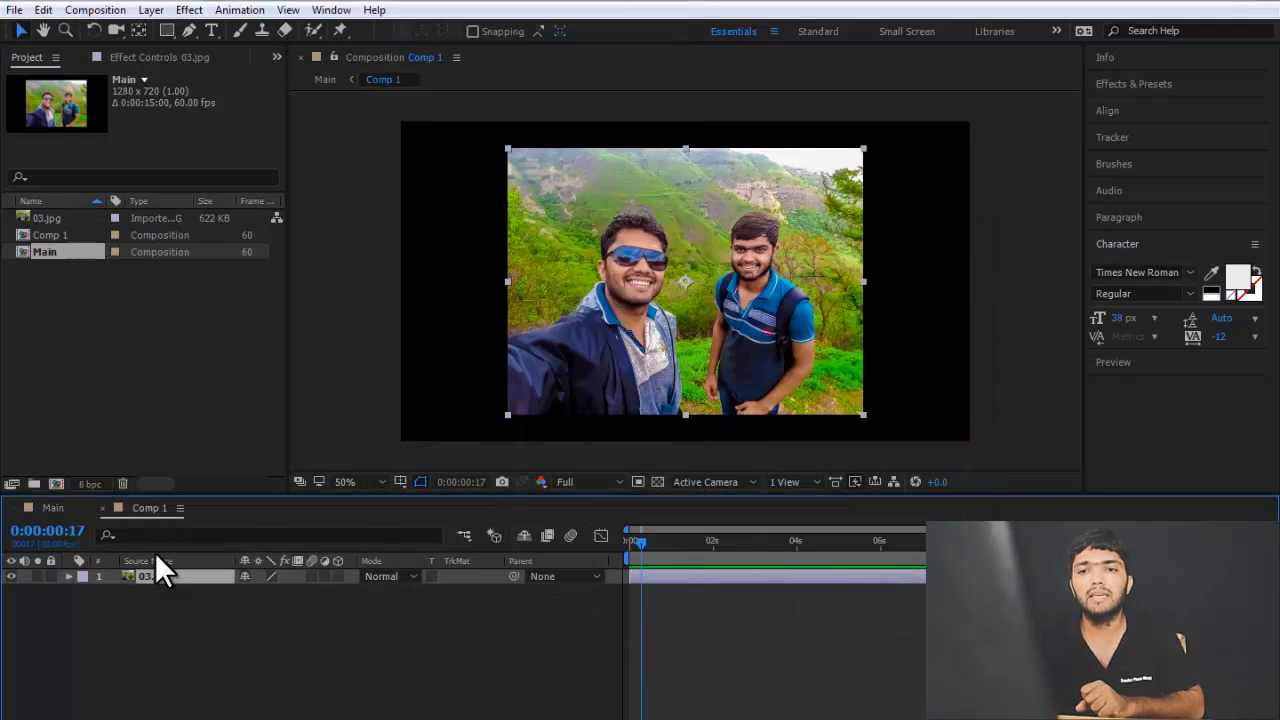
click(69, 576)
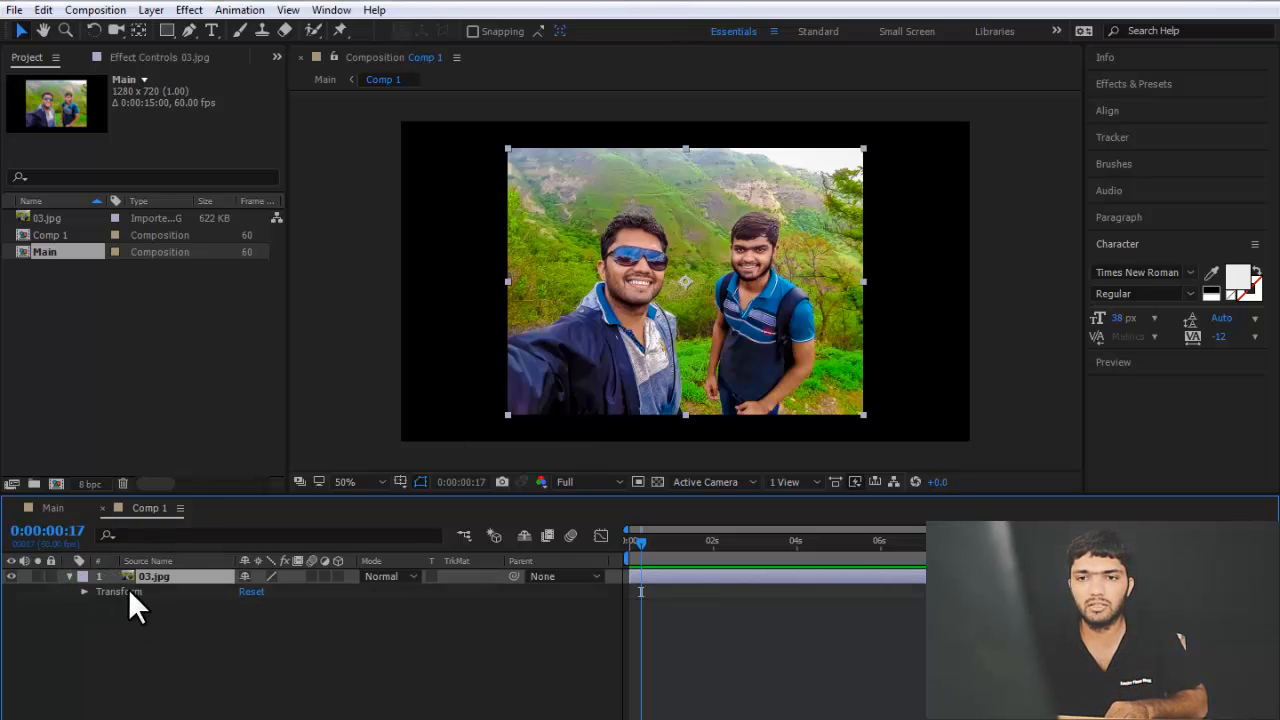
click(68, 576)
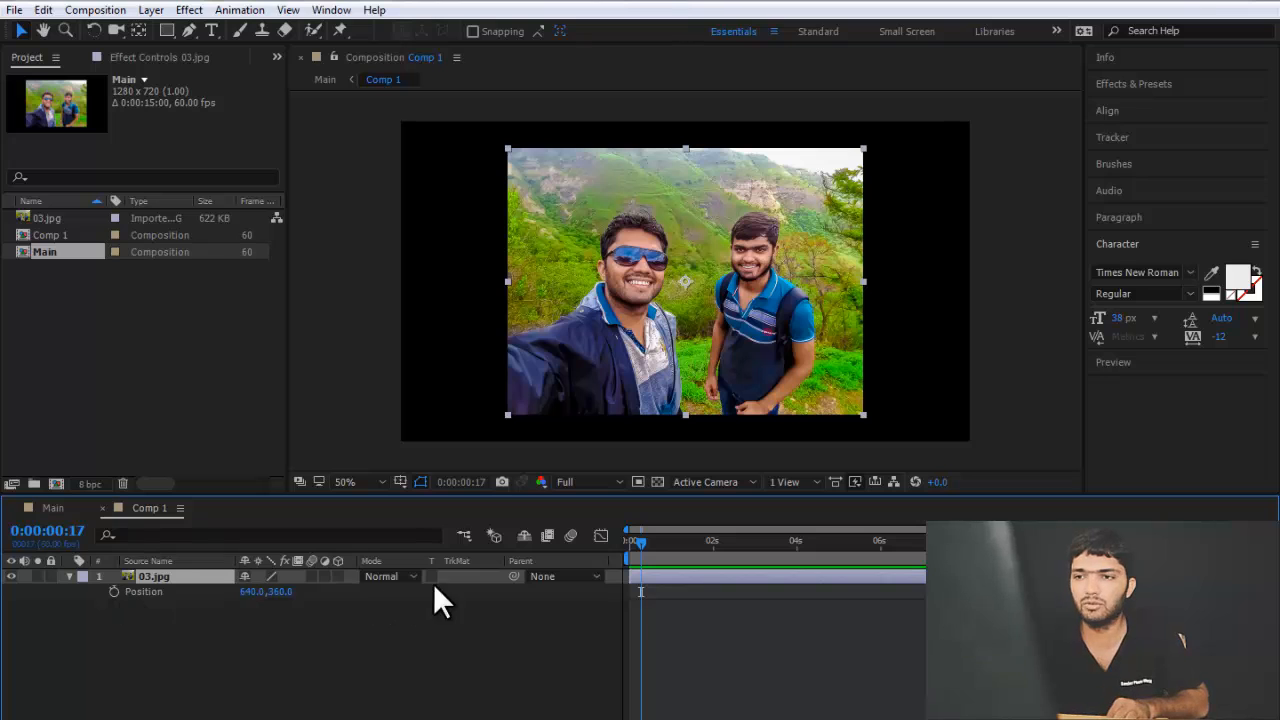
click(114, 591)
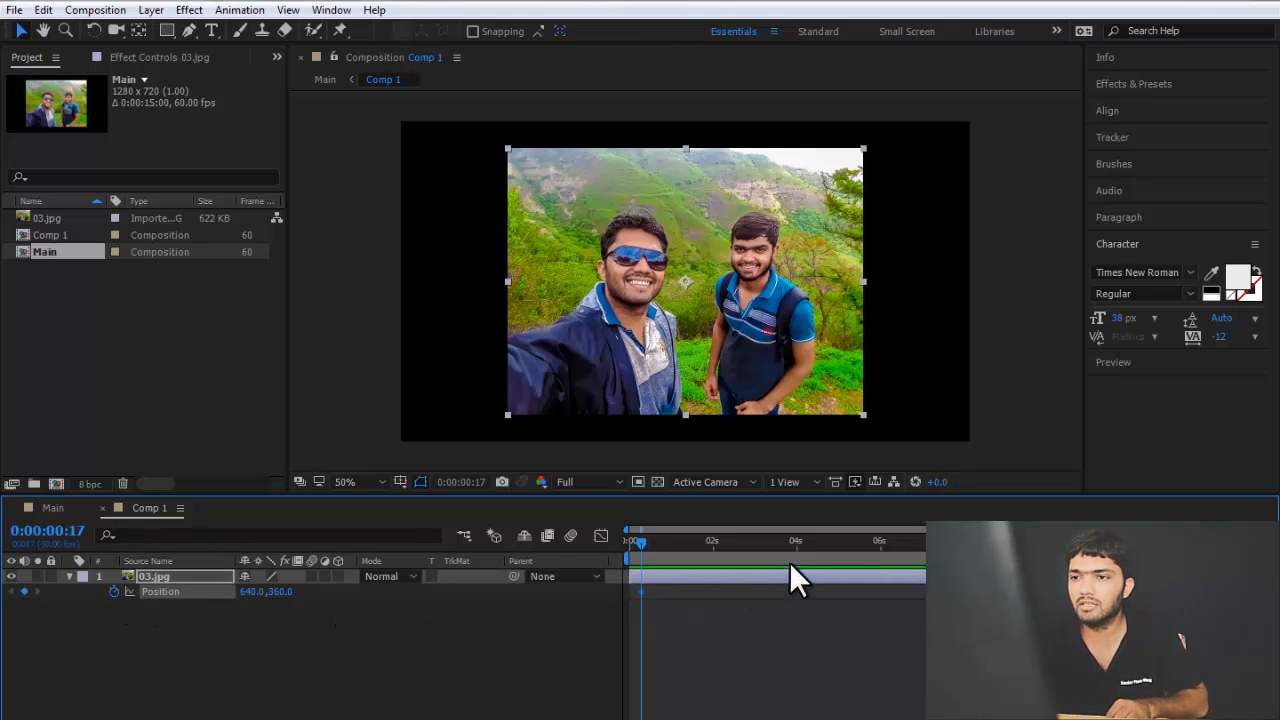
click(826, 542)
drag(686, 284, 836, 285)
drag(687, 282, 478, 186)
Preview the 03.jpg movement in Comp 1 from the start, then collapse the layer's properties.
click(682, 541)
drag(669, 544, 629, 541)
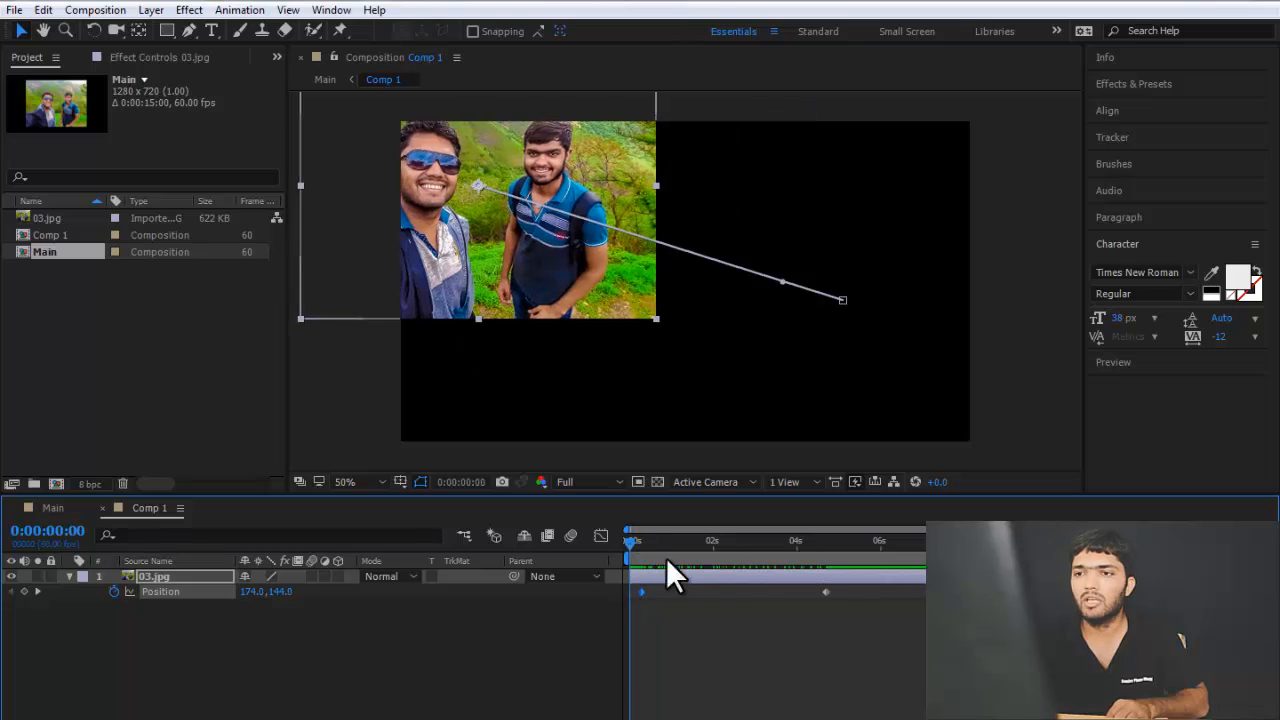
key(space)
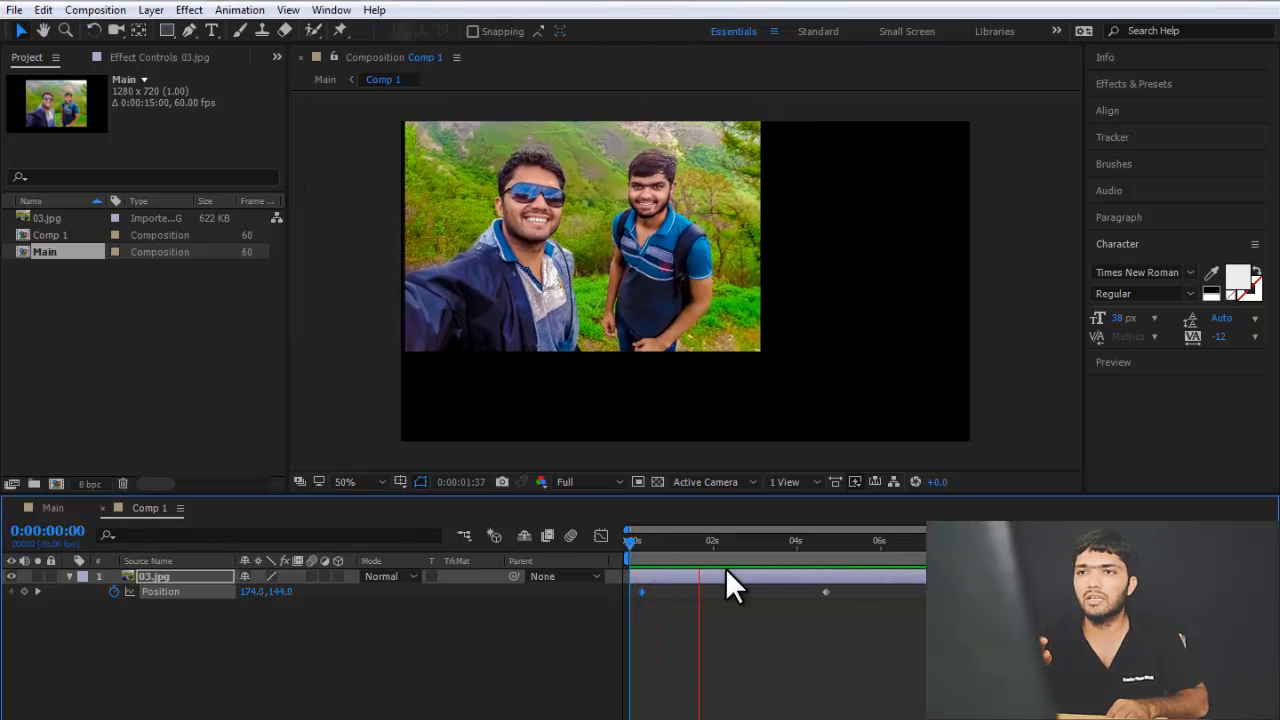
key(space)
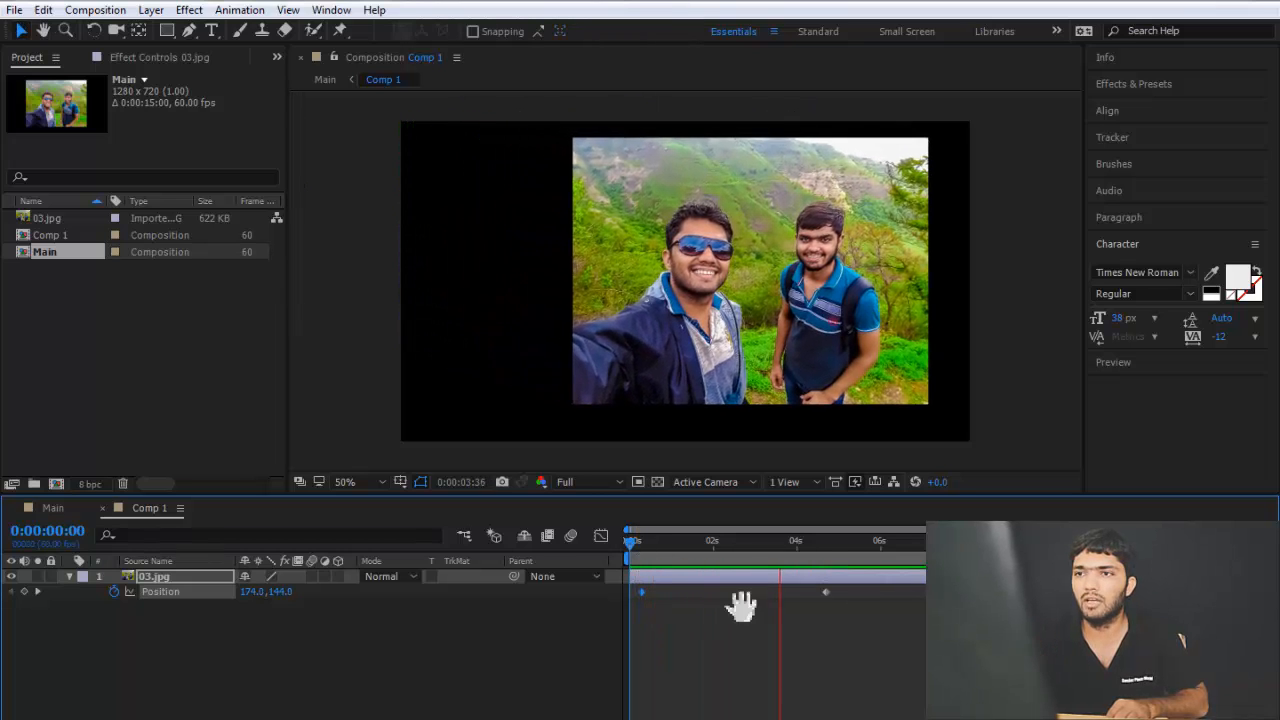
drag(660, 545, 771, 542)
click(365, 664)
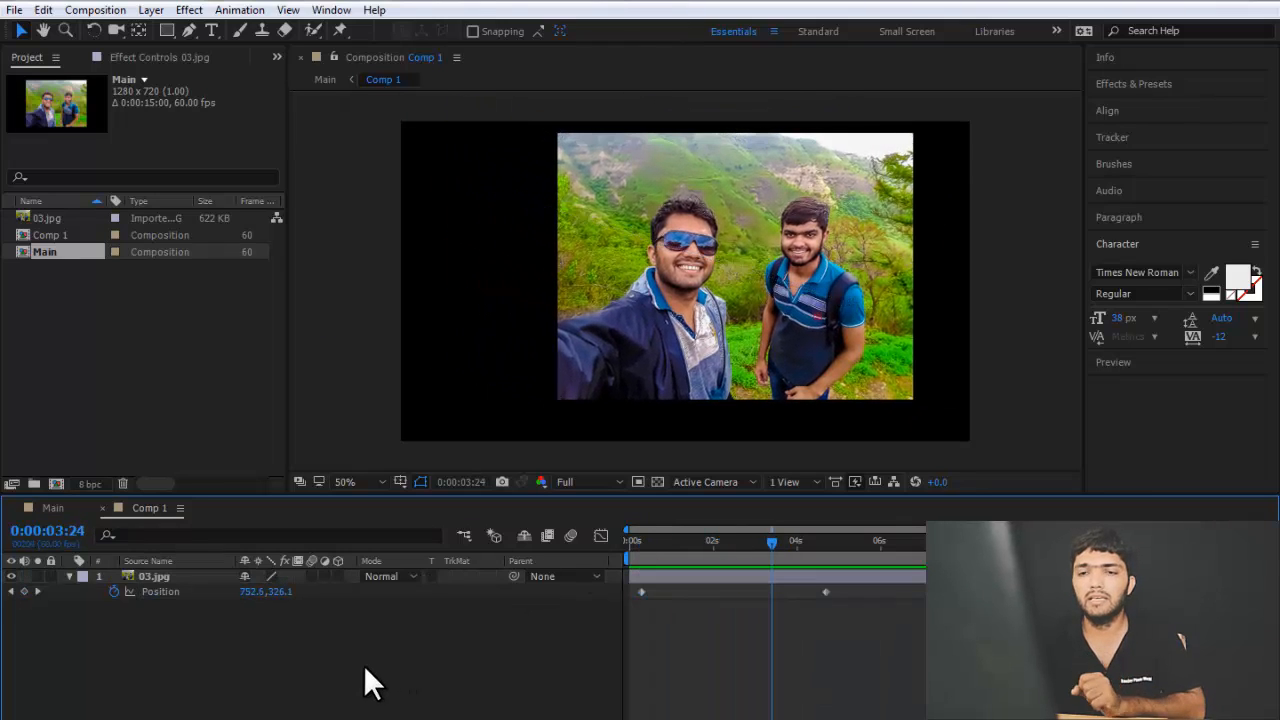
click(68, 577)
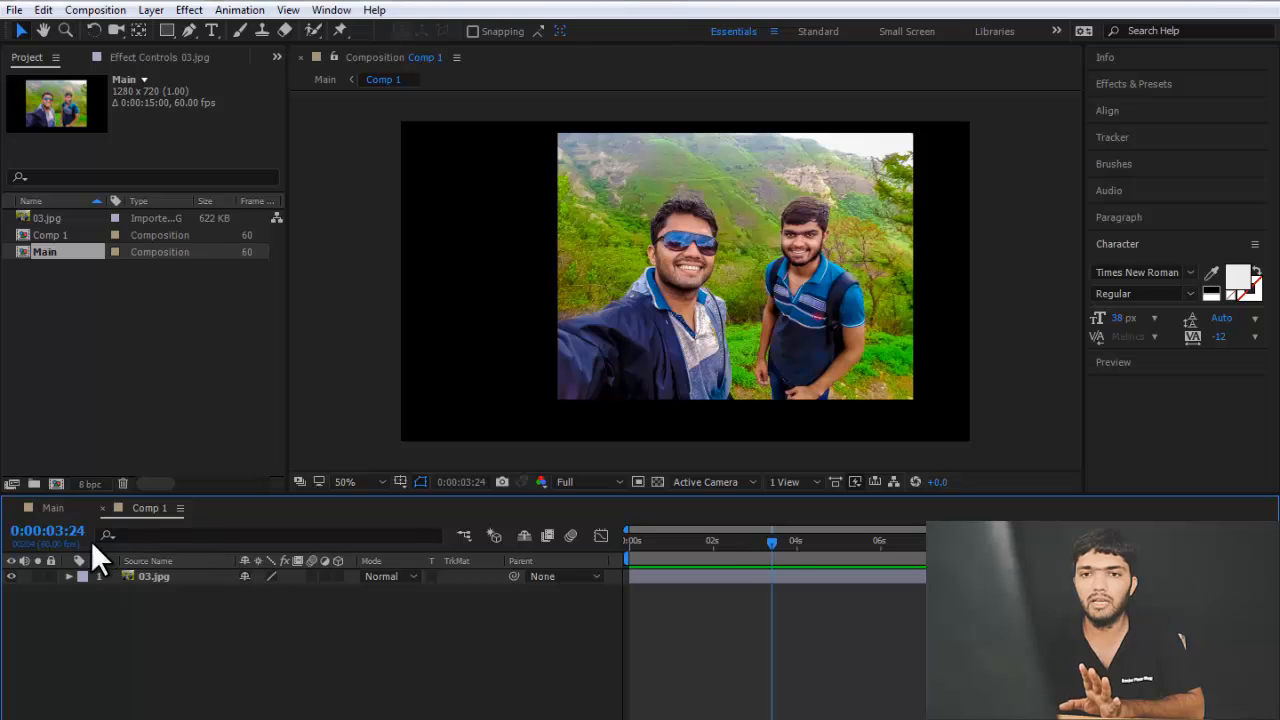
Play the nested Comp 1 animation in the Main composition.
click(57, 508)
key(space)
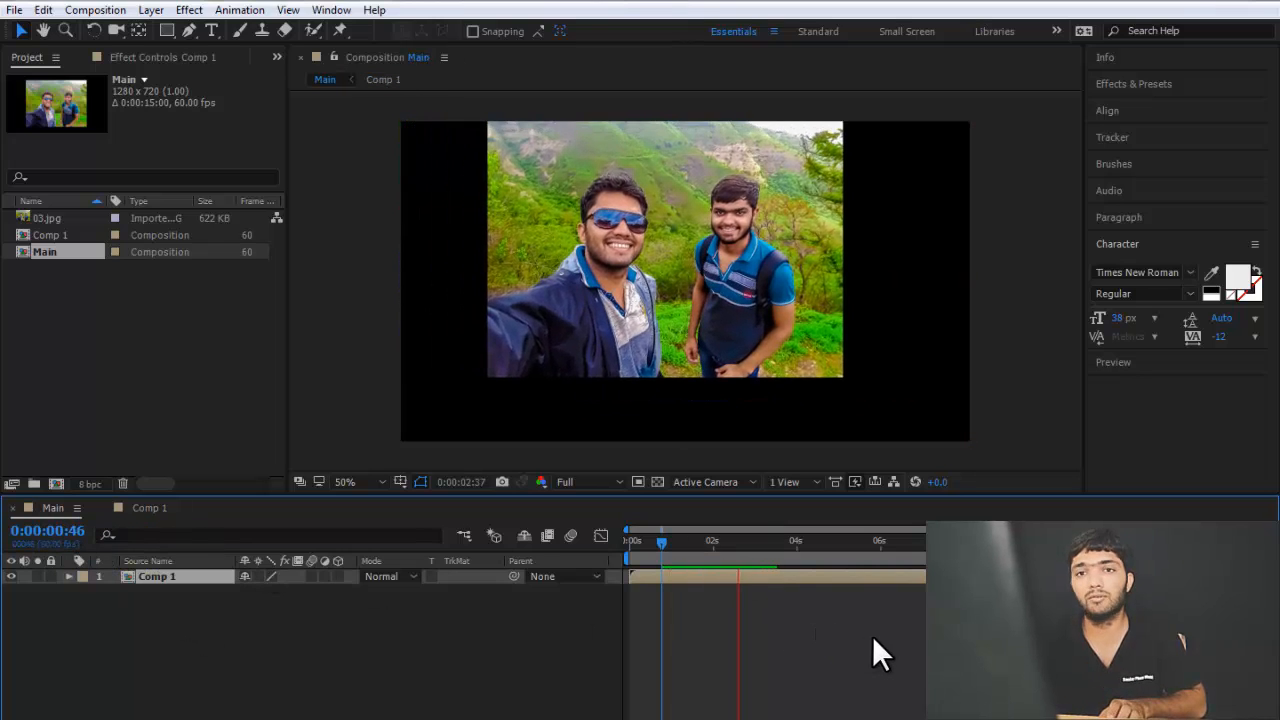
key(space)
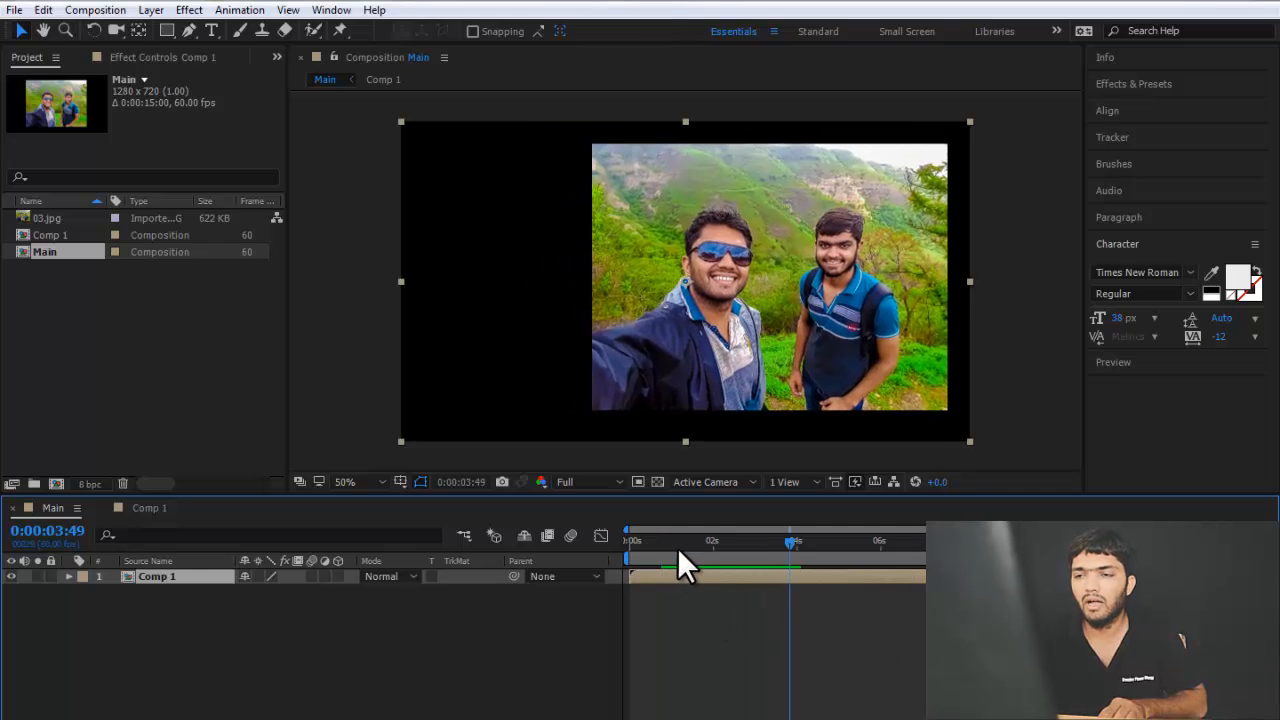
click(666, 549)
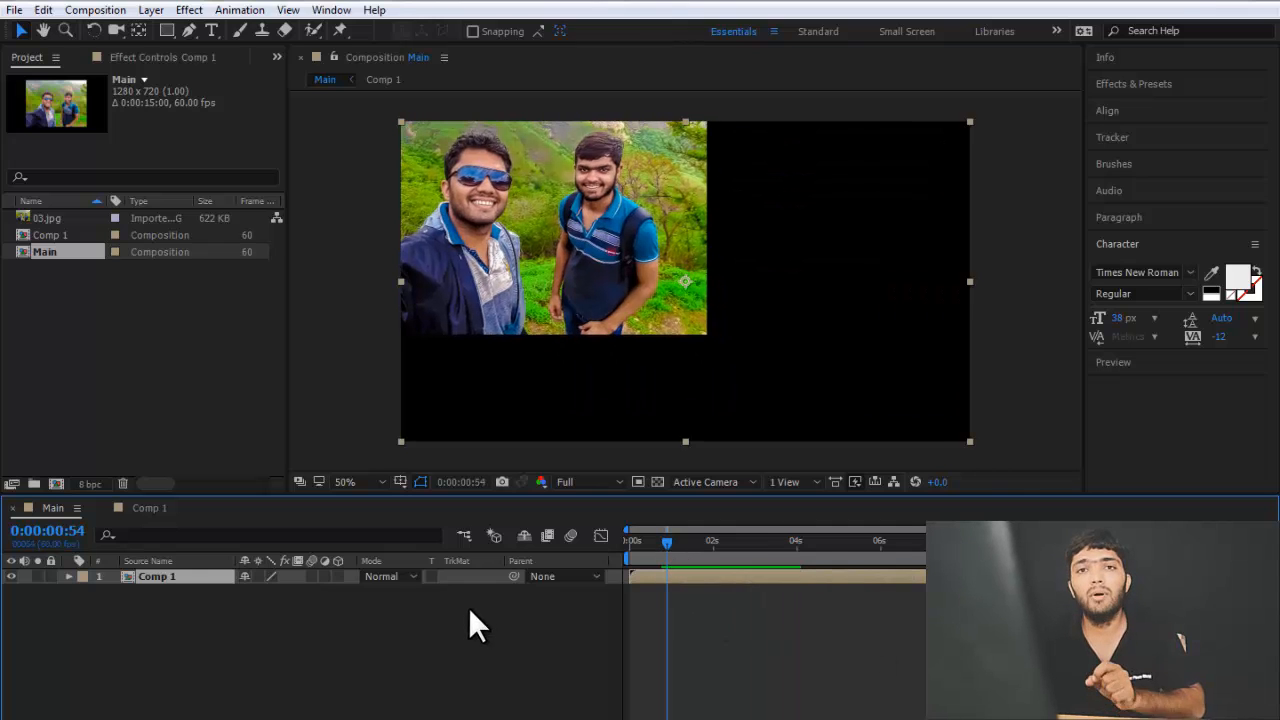
Set Comp 1's frame rate to 8 frames per second and its resolution to Quarter.
click(136, 507)
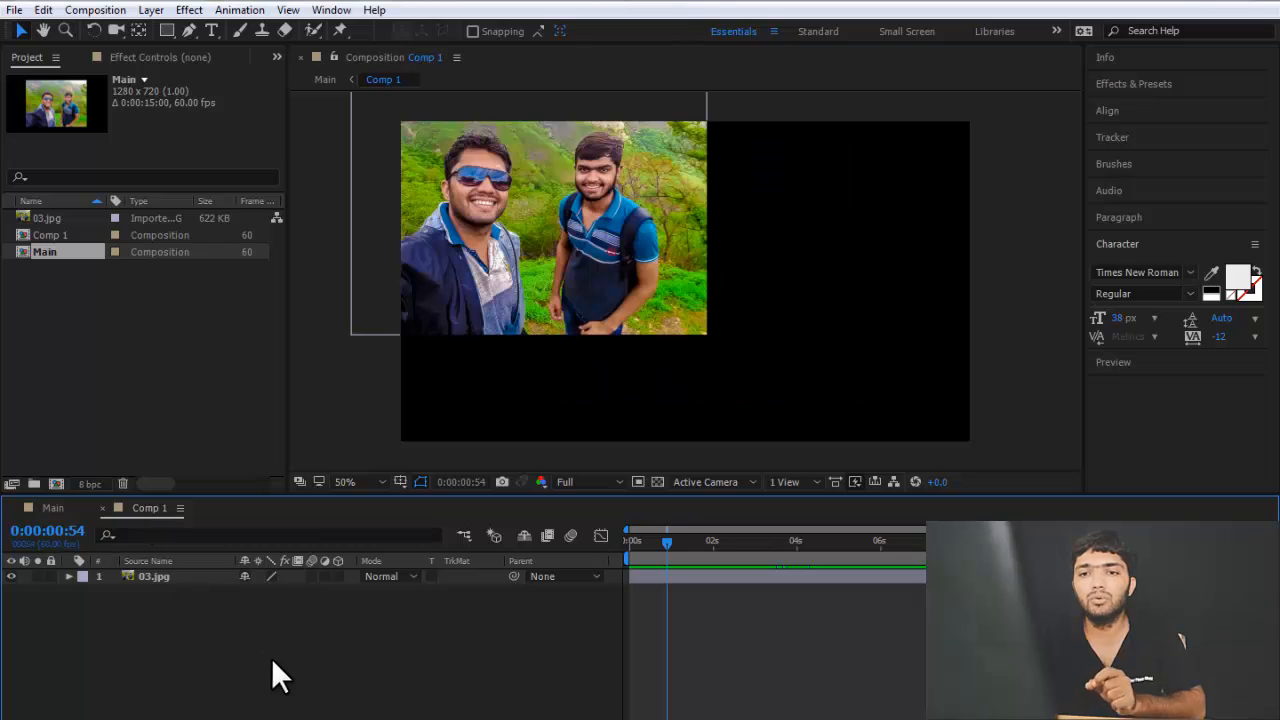
right_click(203, 617)
click(268, 473)
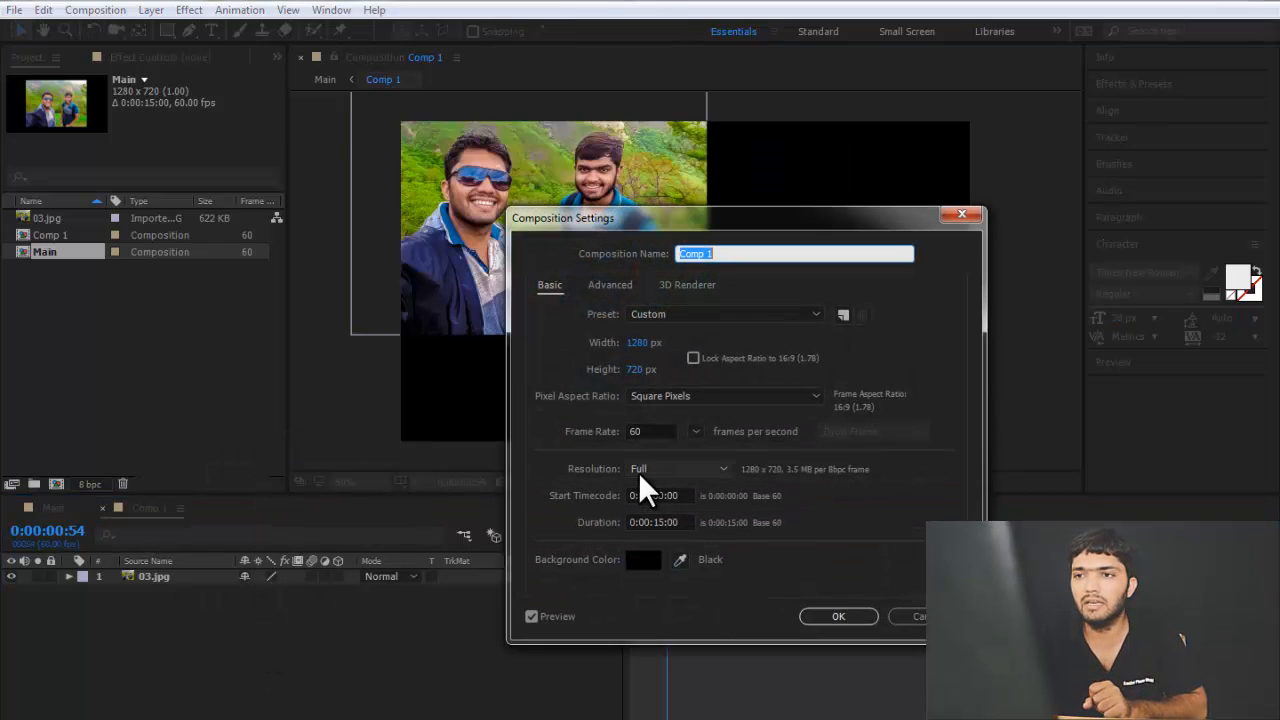
click(661, 428)
click(696, 432)
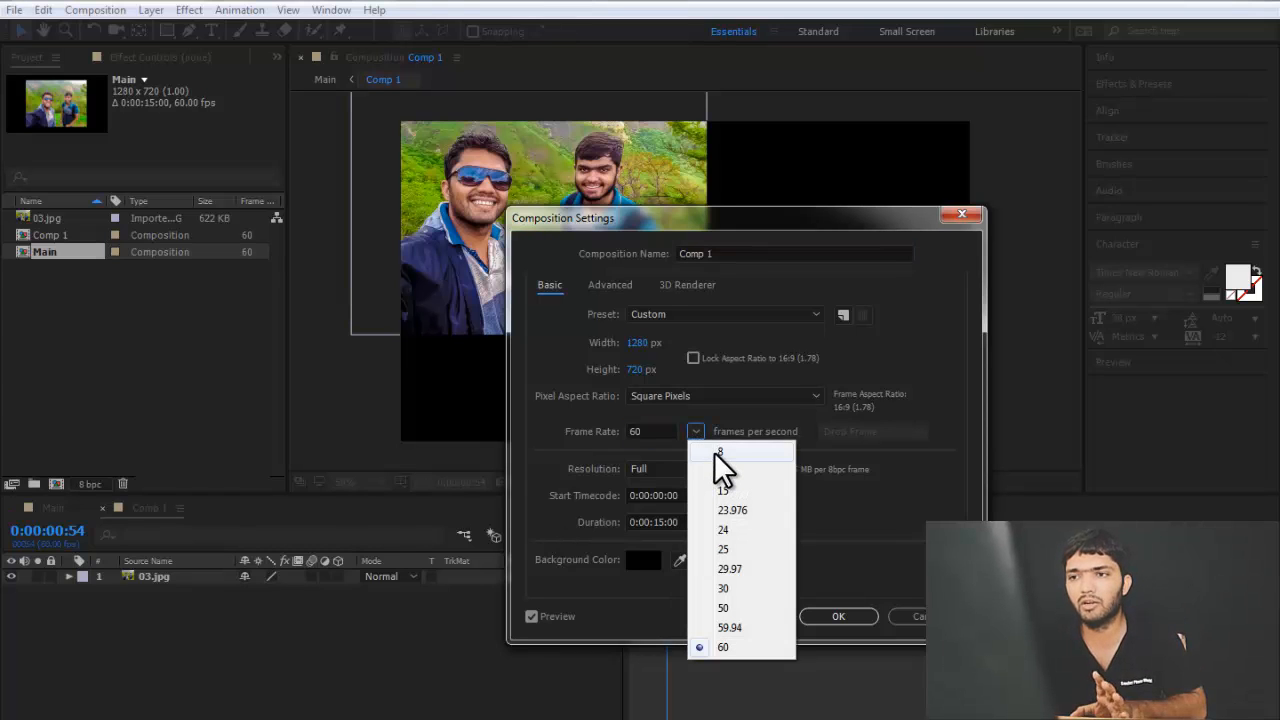
click(717, 452)
click(648, 468)
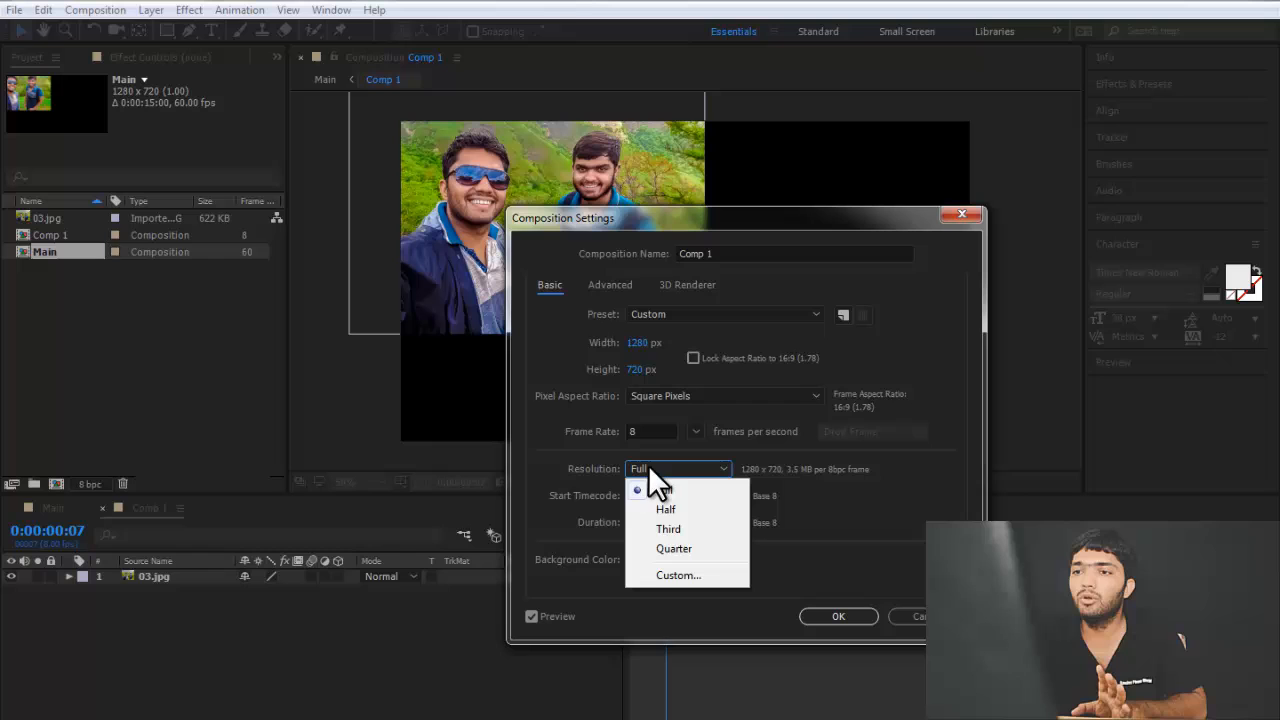
click(672, 548)
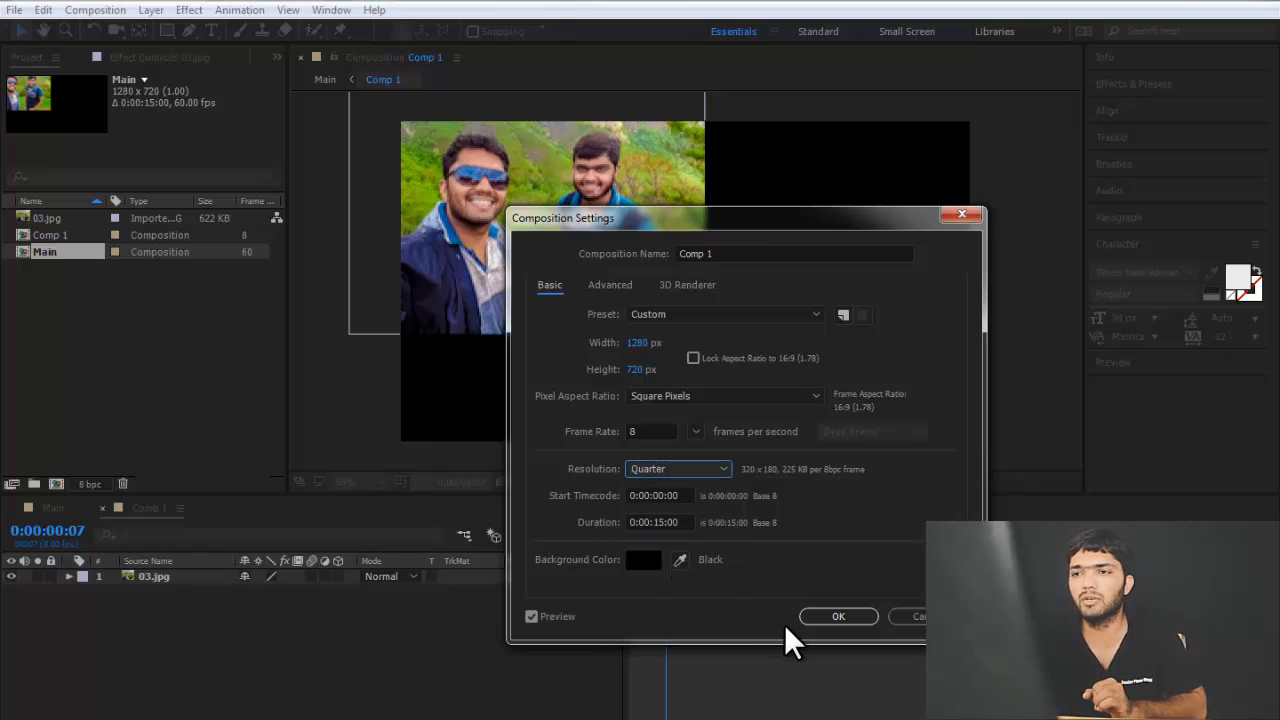
click(821, 615)
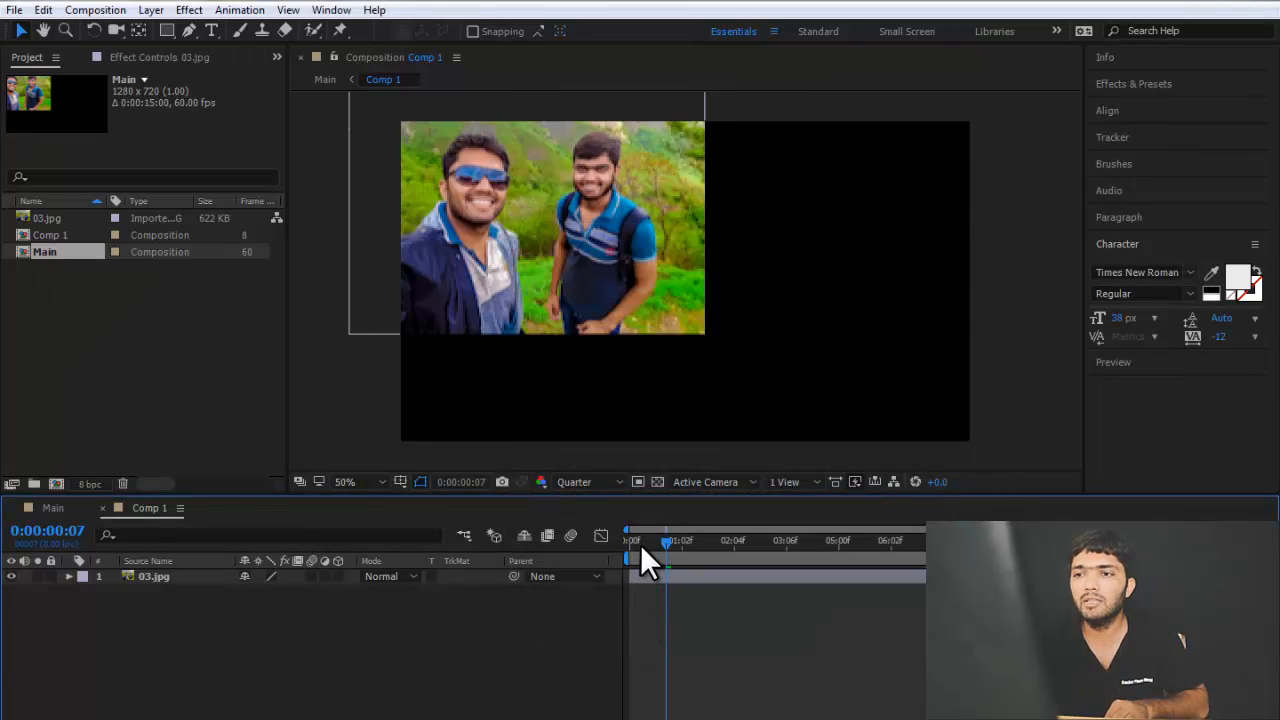
Play Comp 1 to examine its motion and image quality with the reduced frame rate and resolution.
key(space)
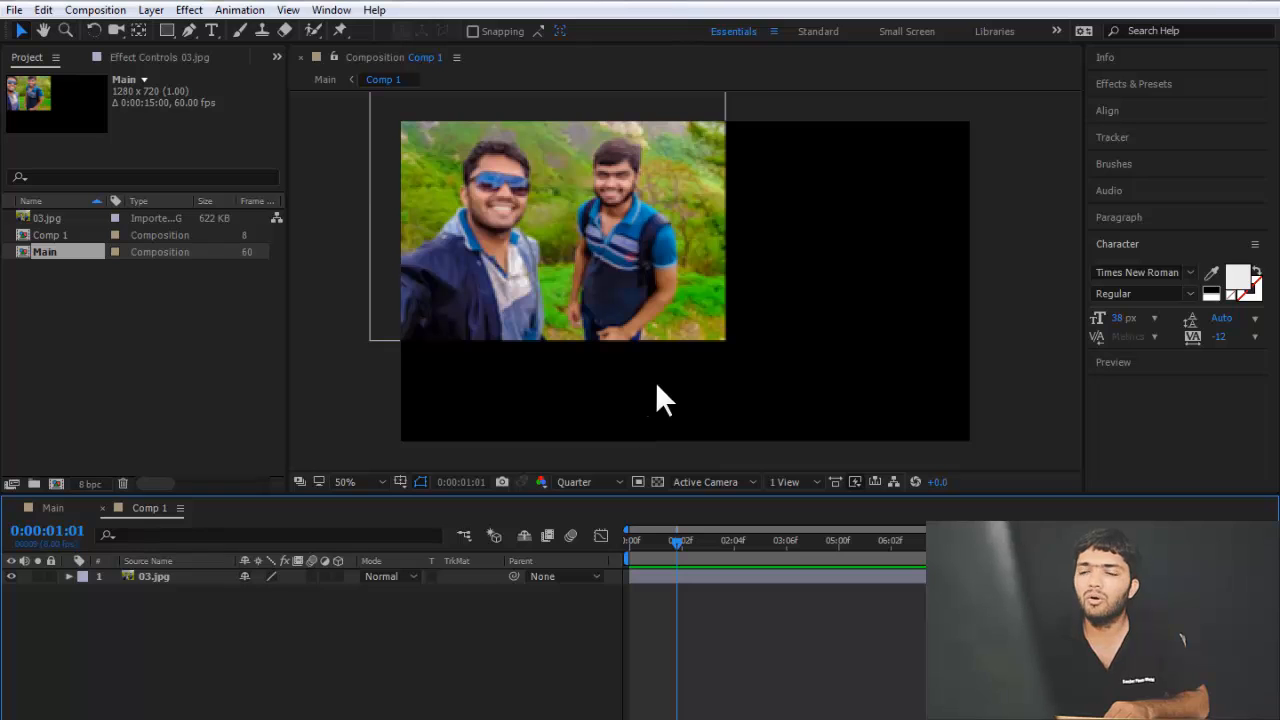
key(space)
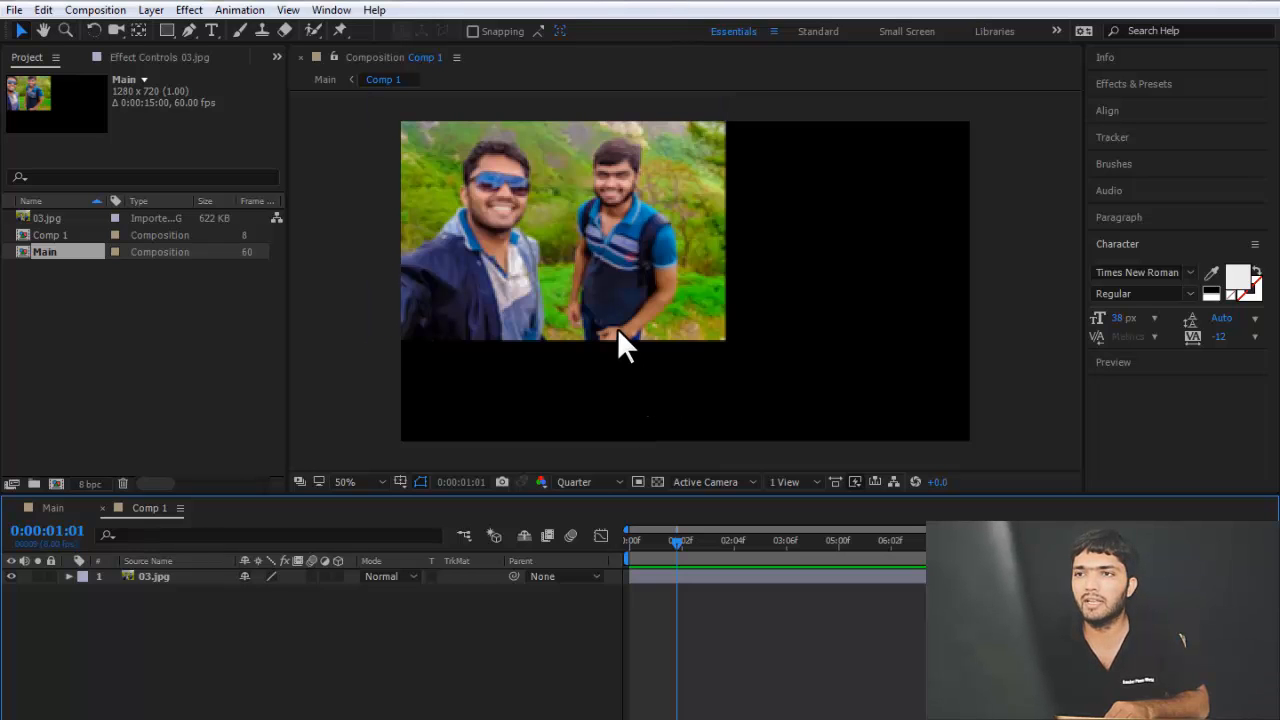
key(space)
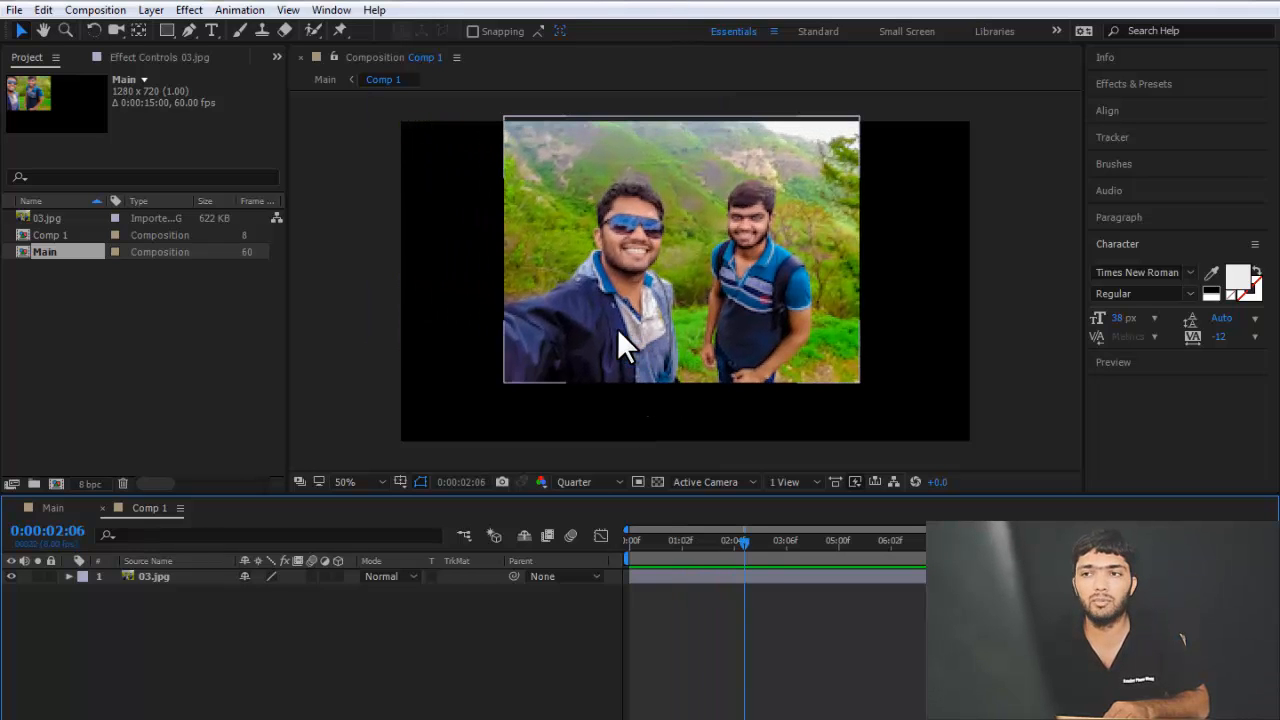
Play the Main composition from near its start to compare its smoothness and quality with Comp 1.
click(53, 508)
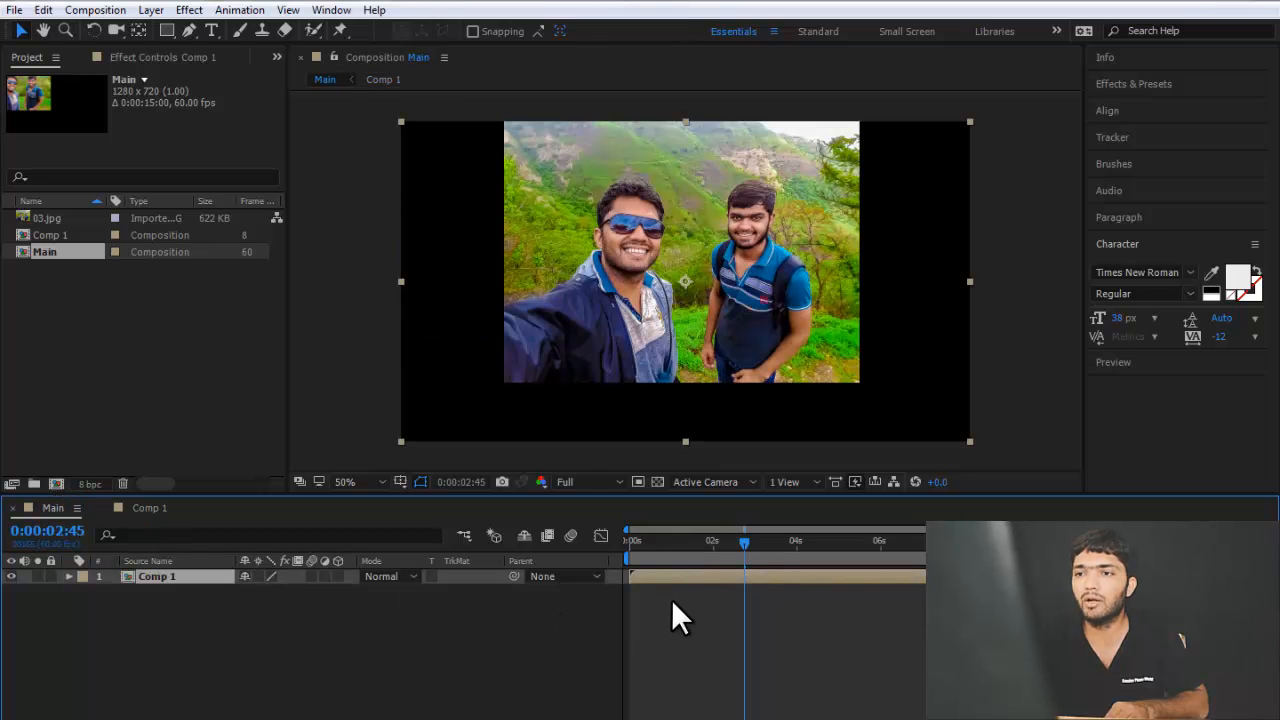
click(640, 546)
key(space)
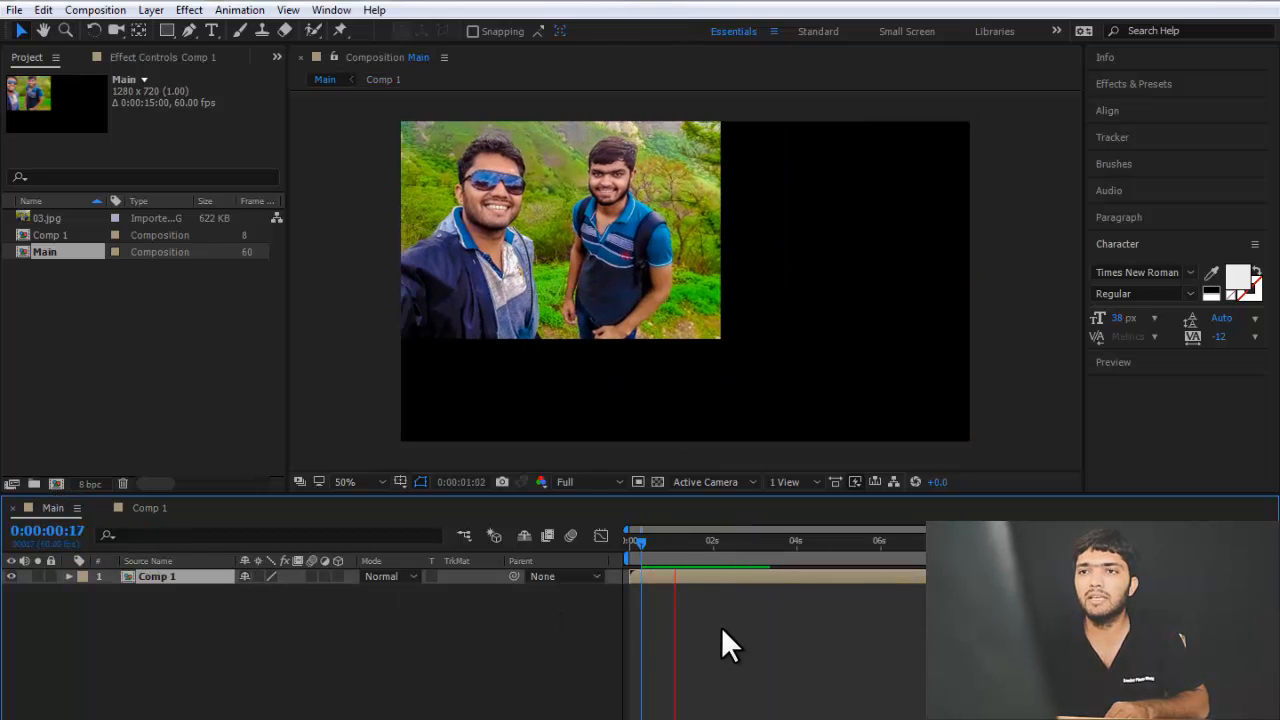
key(space)
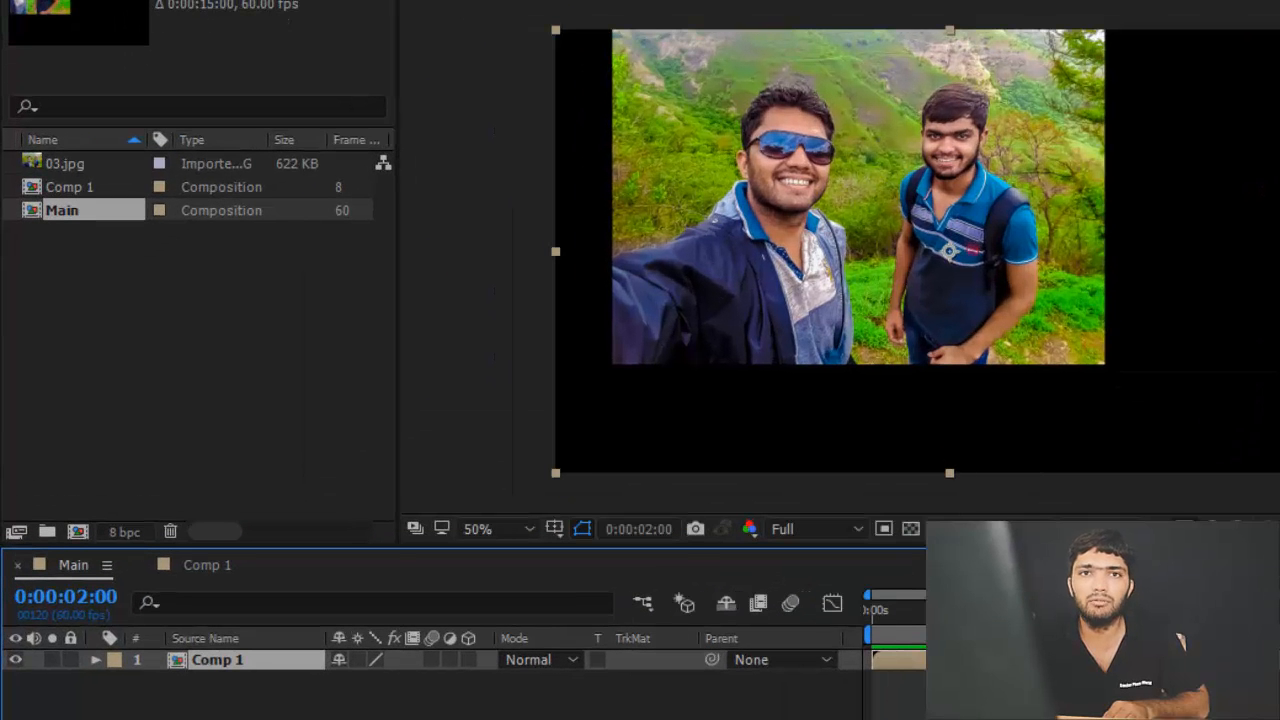
key(space)
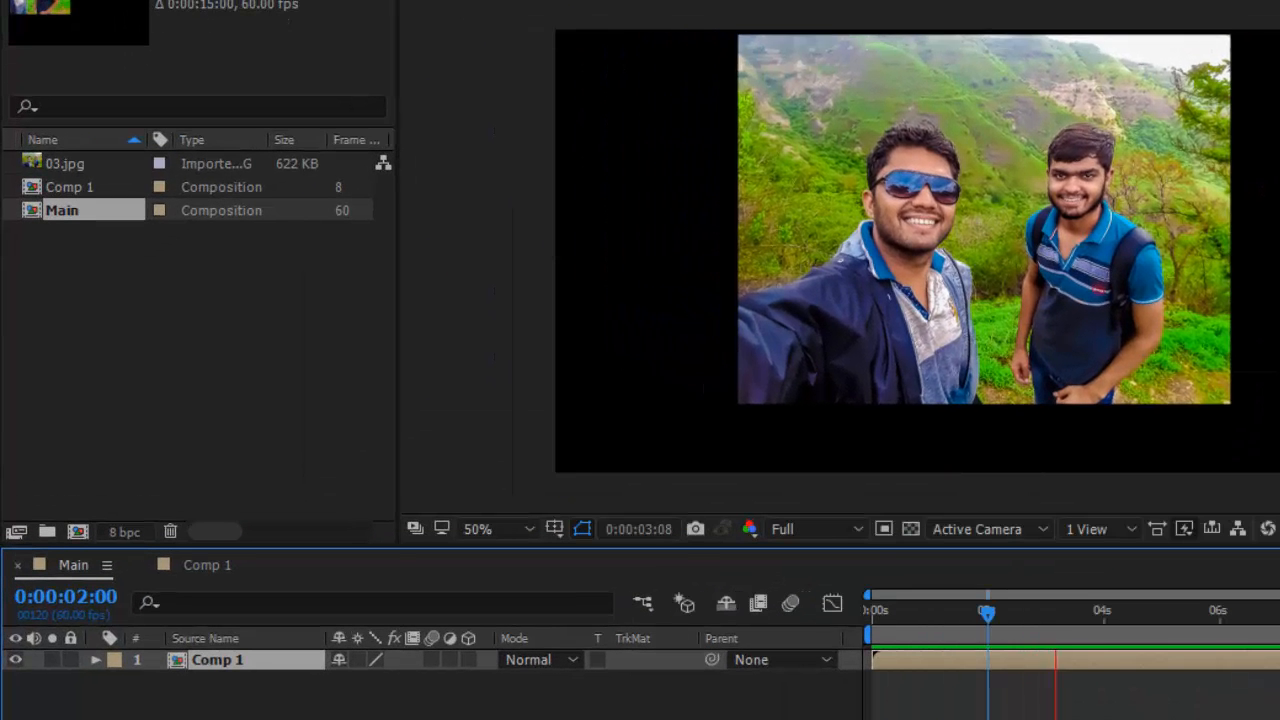
Play the Main composition from near its start and scrub through its opening to examine the motion and image quality.
click(884, 618)
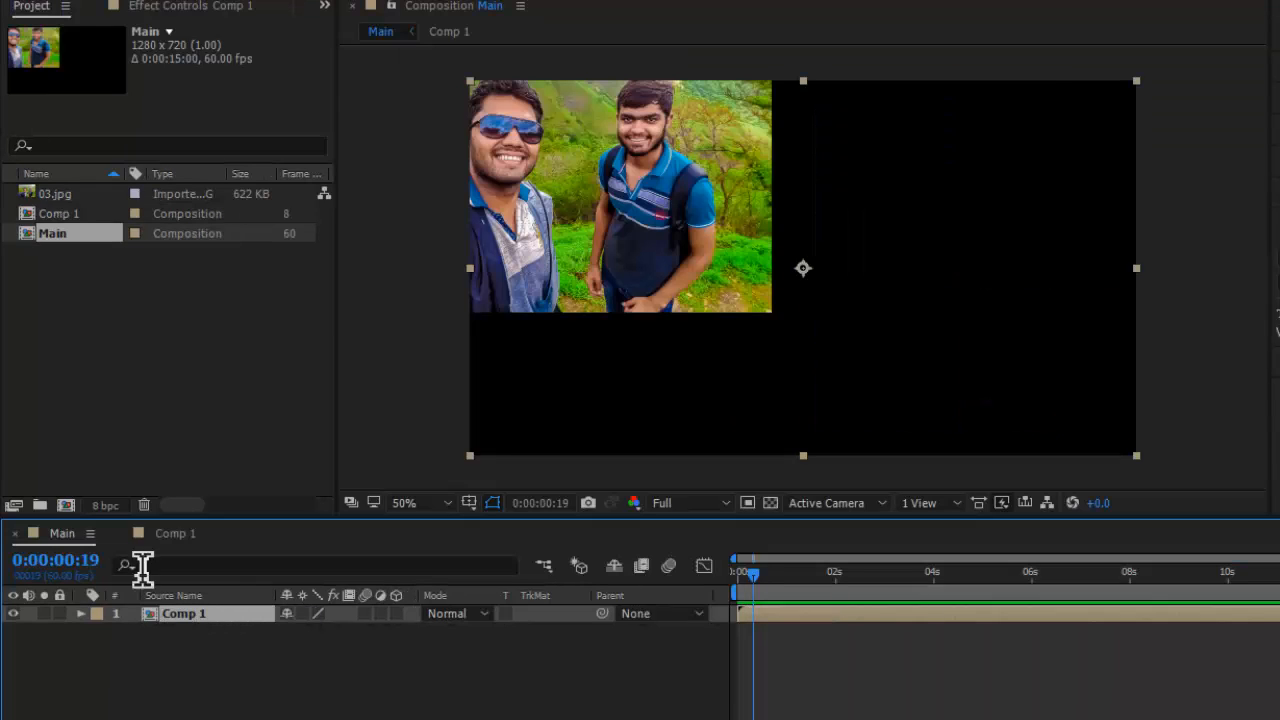
key(space)
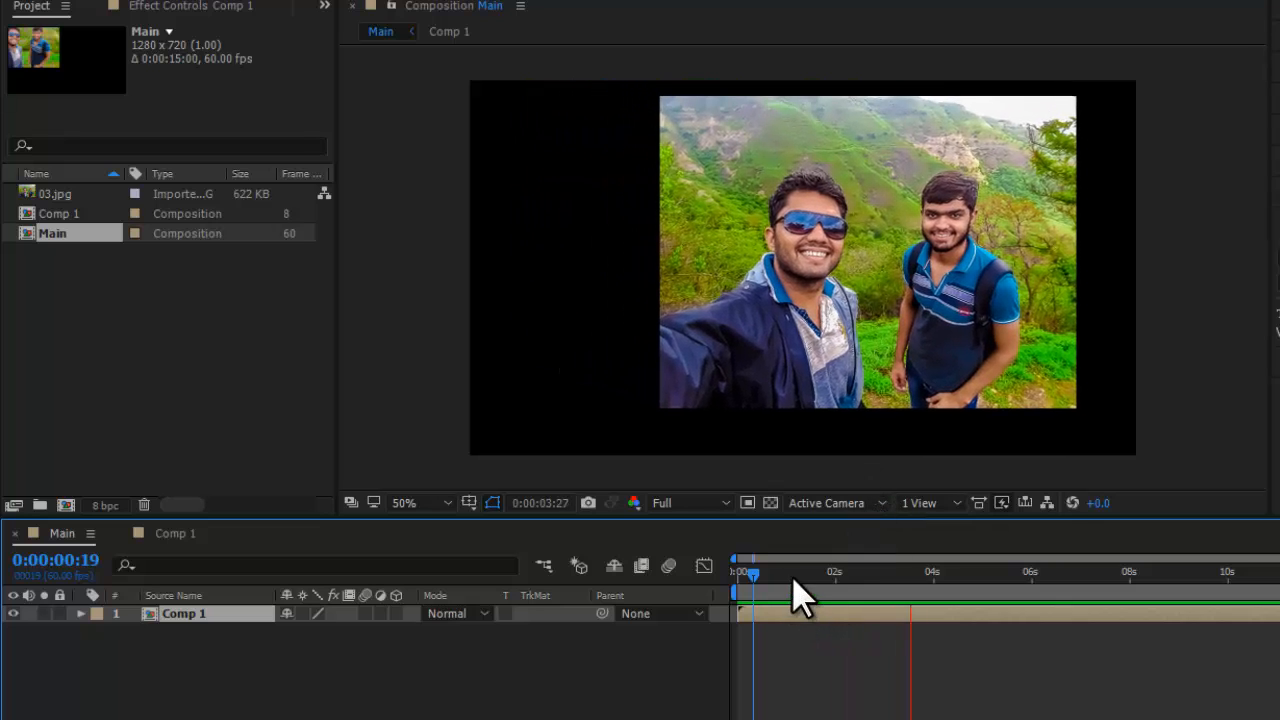
click(766, 576)
drag(766, 578, 817, 575)
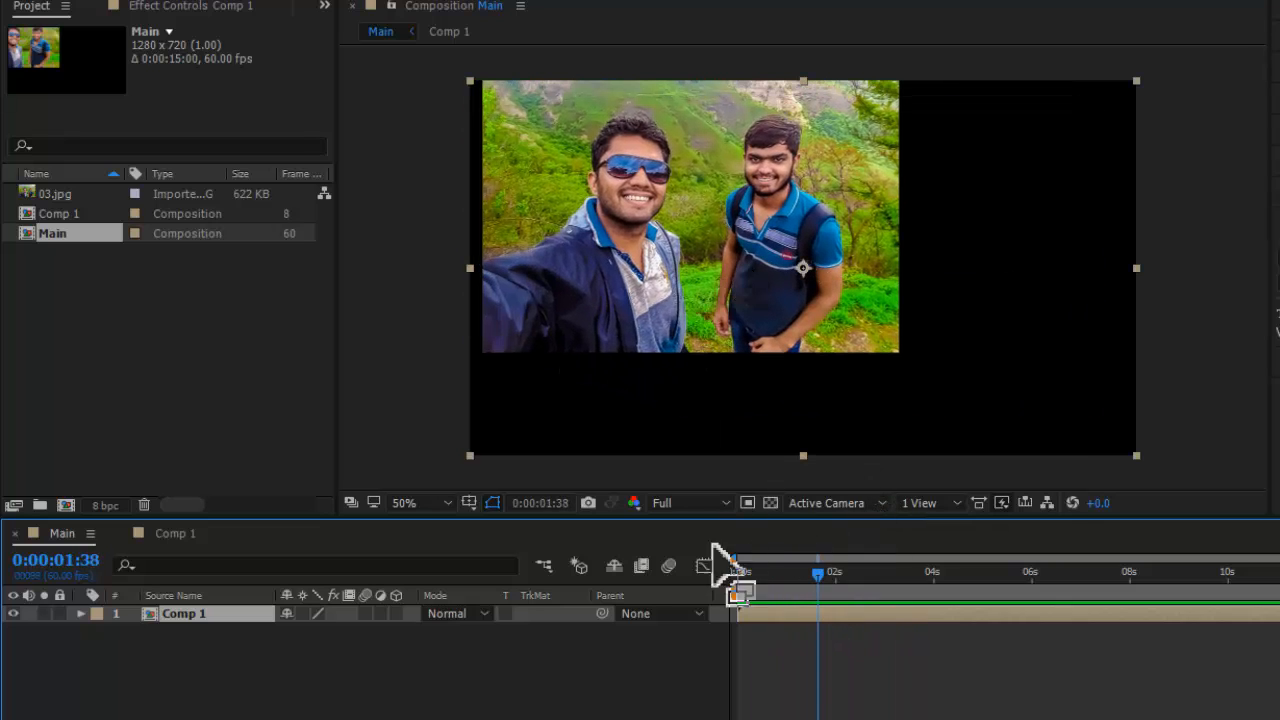
Play Comp 1 from near its start to examine its motion at 8 frames per second and Quarter resolution.
click(176, 538)
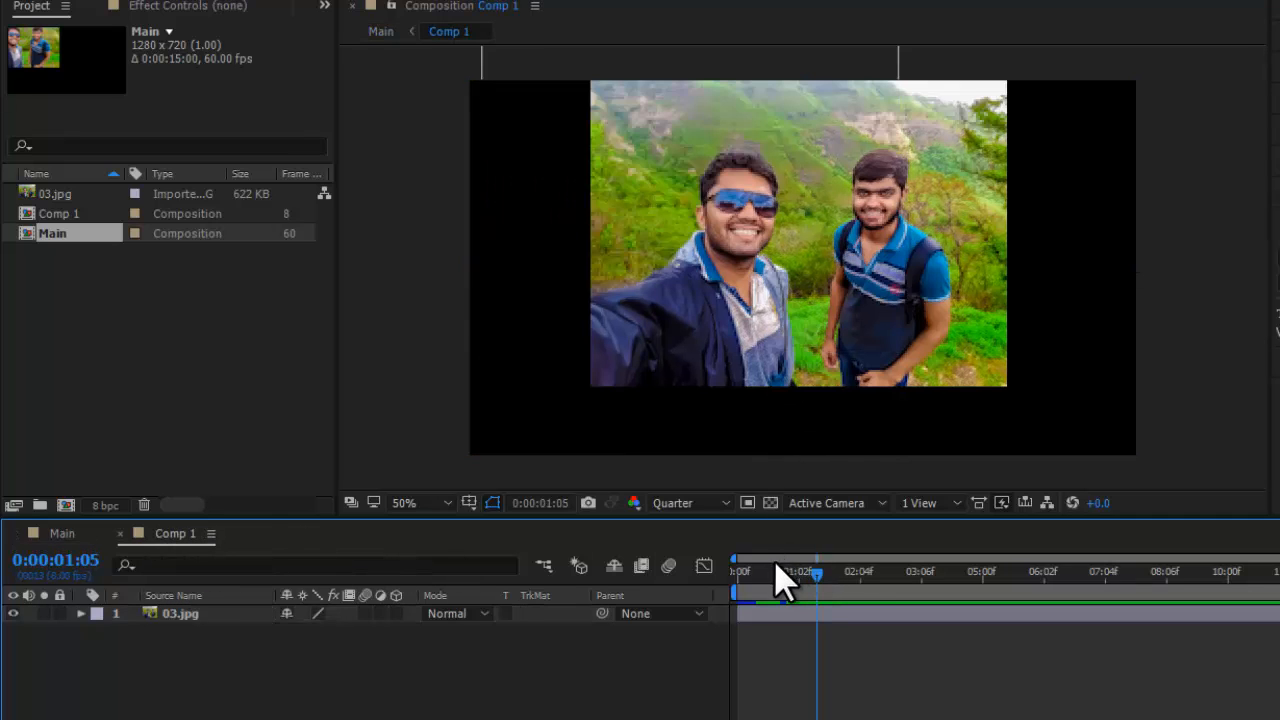
click(757, 571)
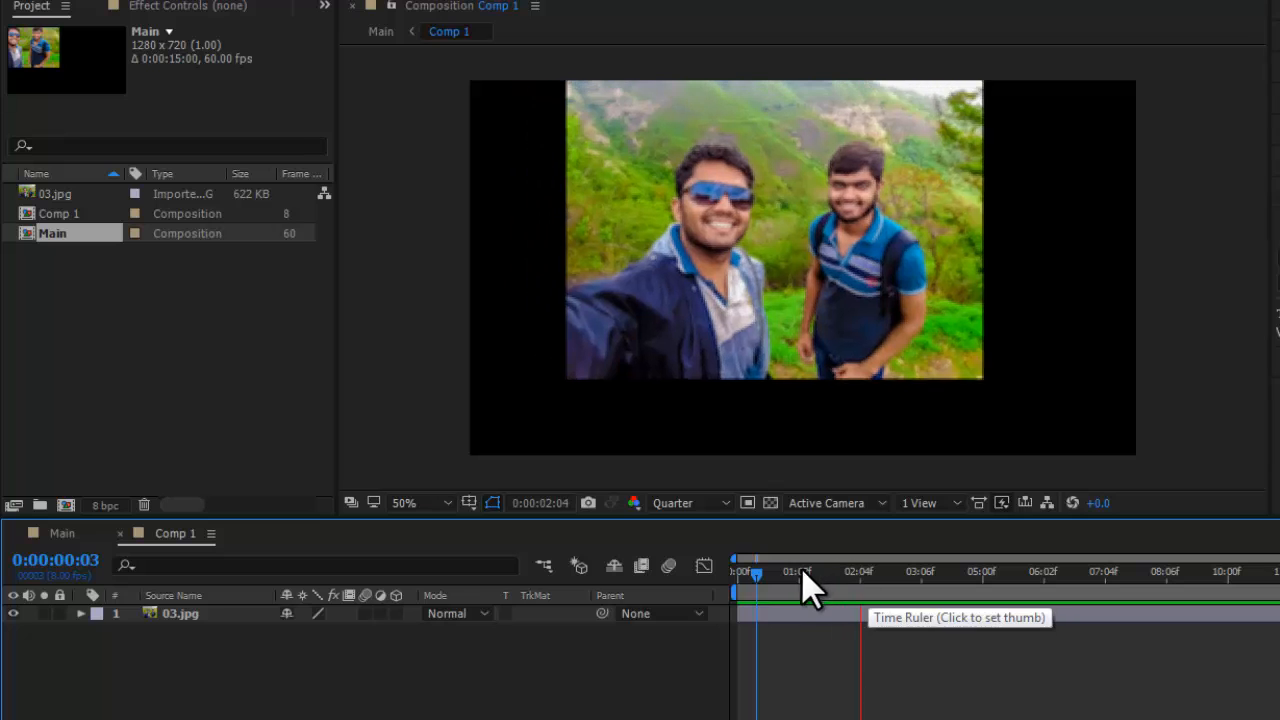
key(space)
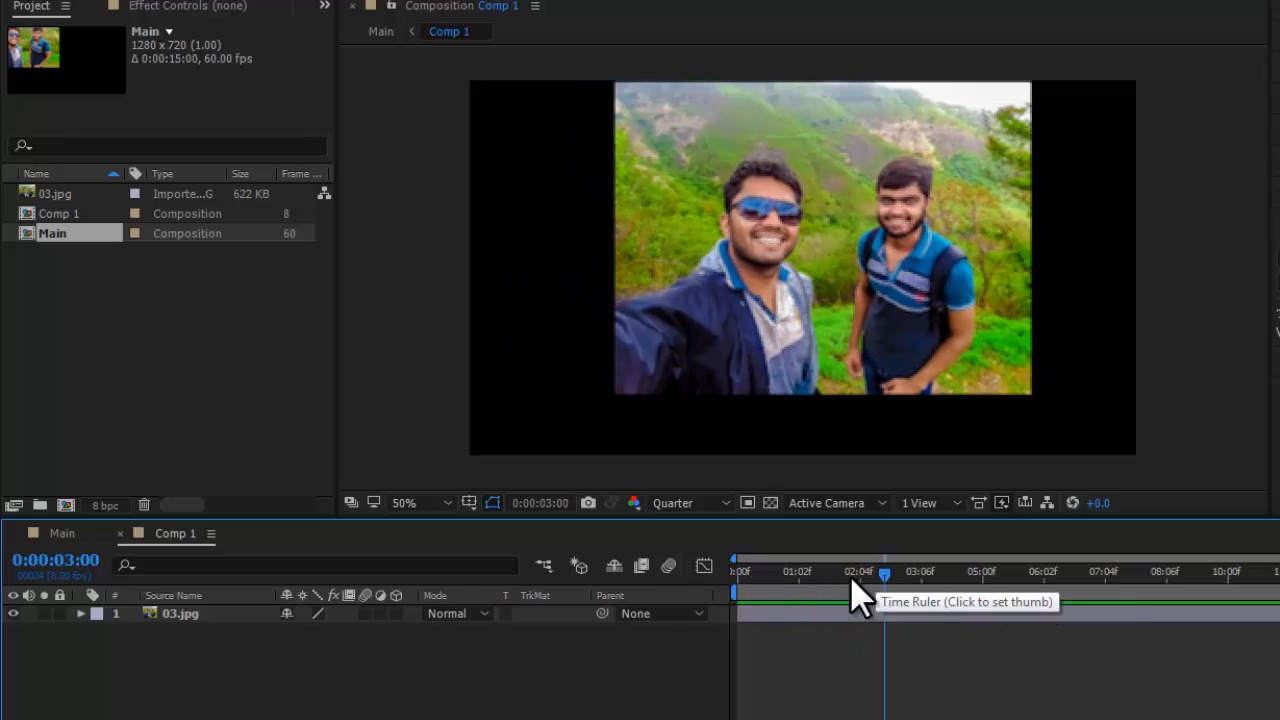
Replay Main from near its start and compare its still image with Comp 1's.
click(62, 533)
click(762, 571)
key(space)
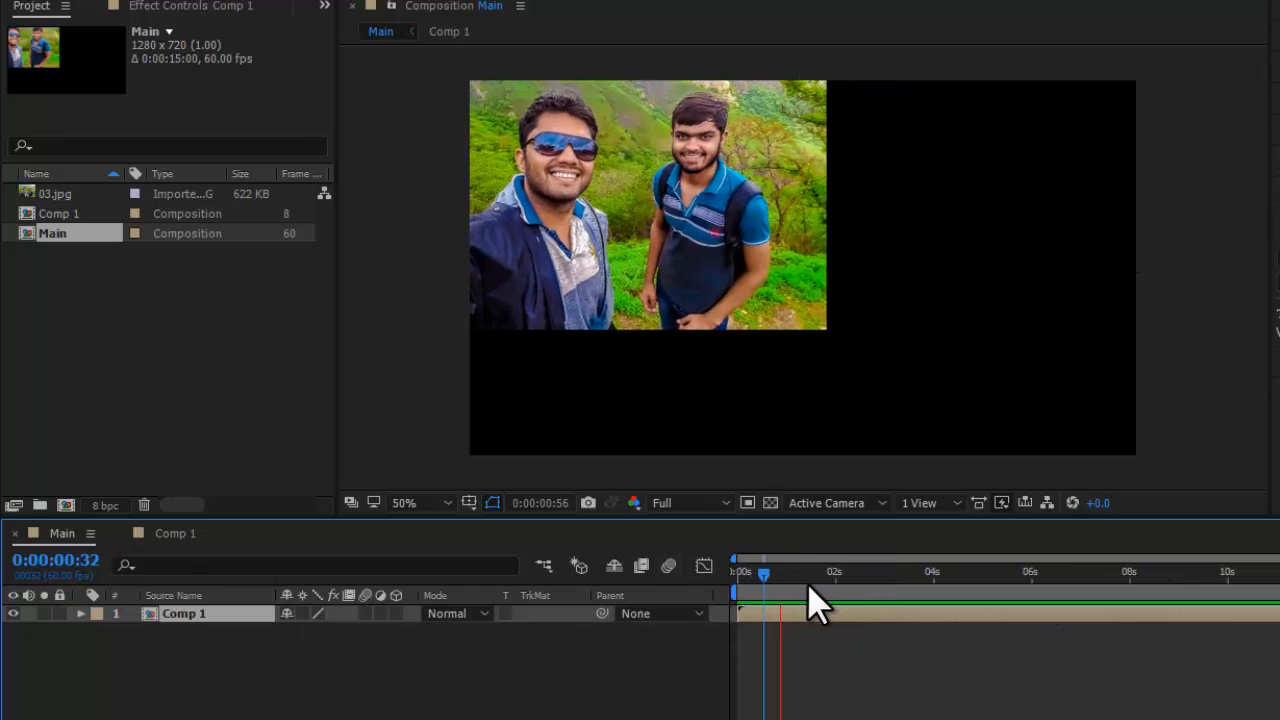
key(space)
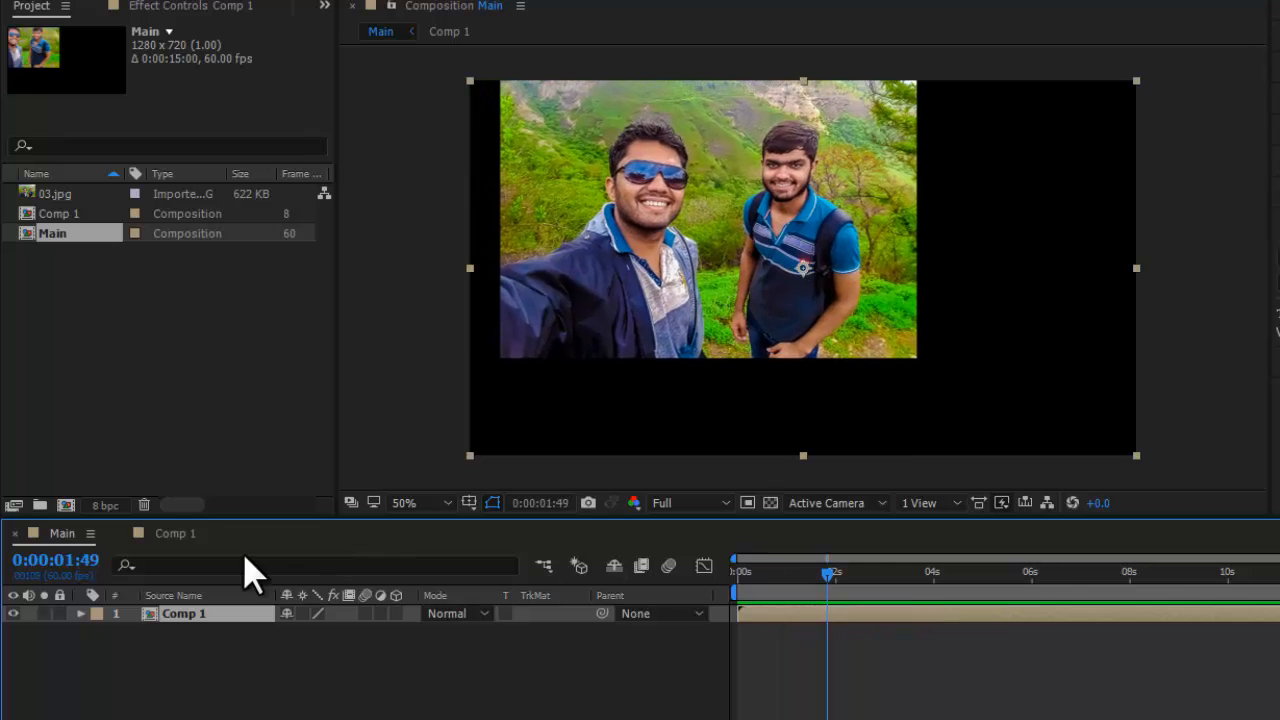
click(172, 537)
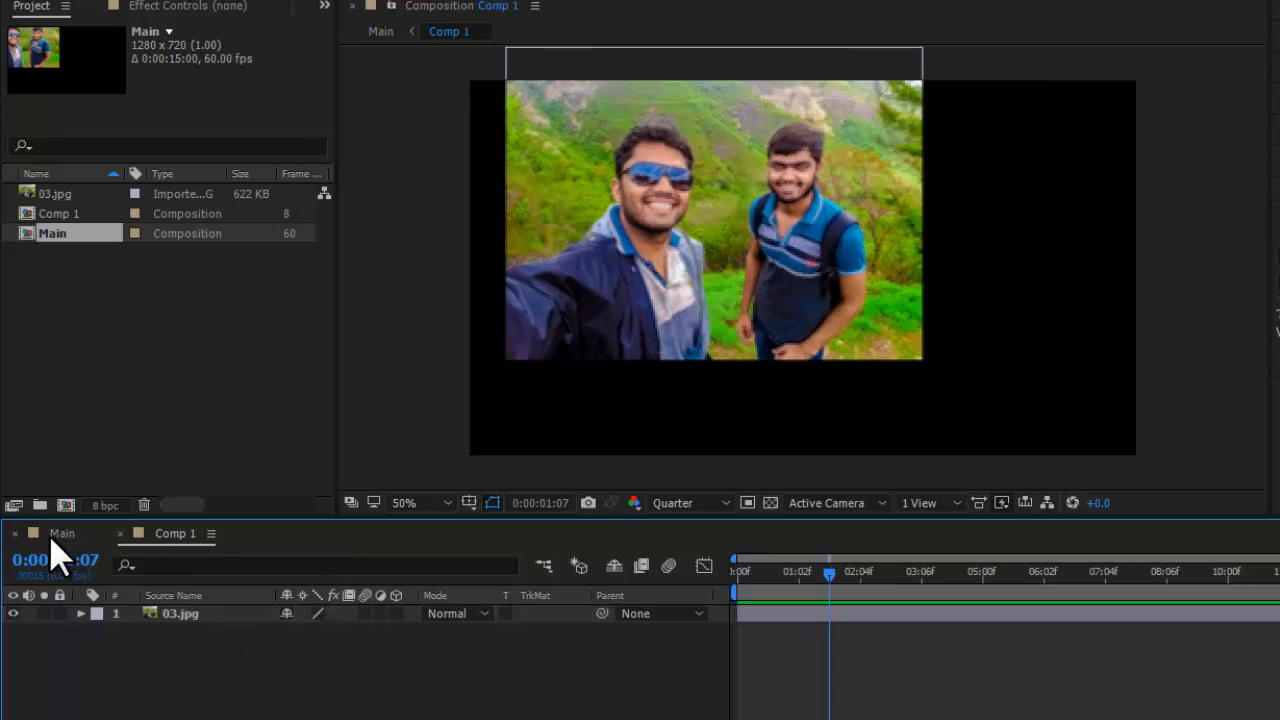
click(55, 536)
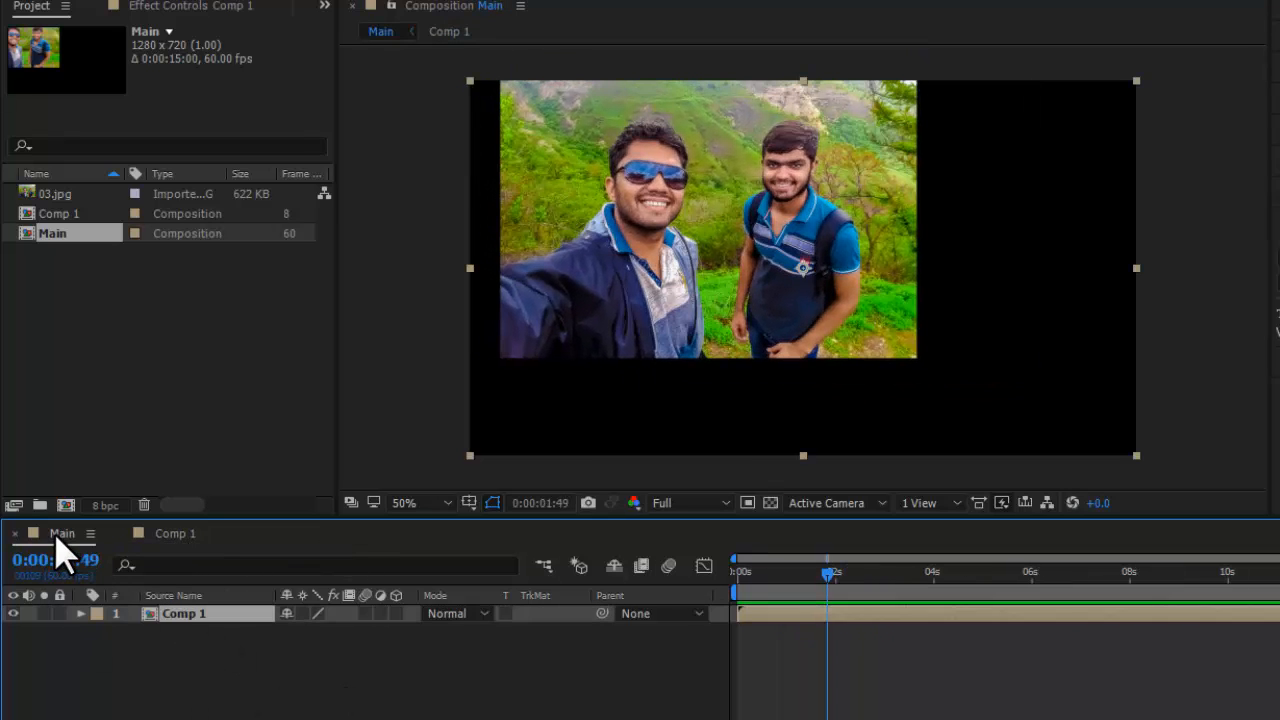
Review Comp 1's frame rate and resolution in its composition settings without changing them, and return to Main.
click(177, 537)
right_click(192, 637)
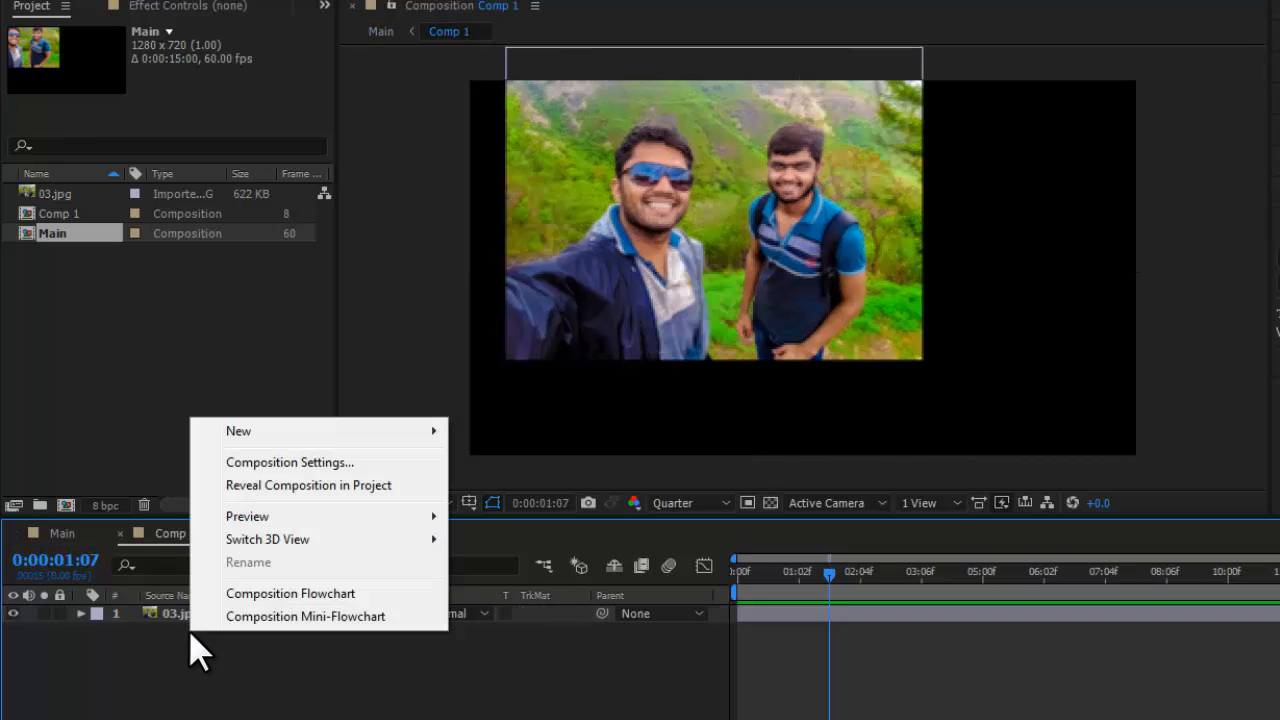
click(300, 462)
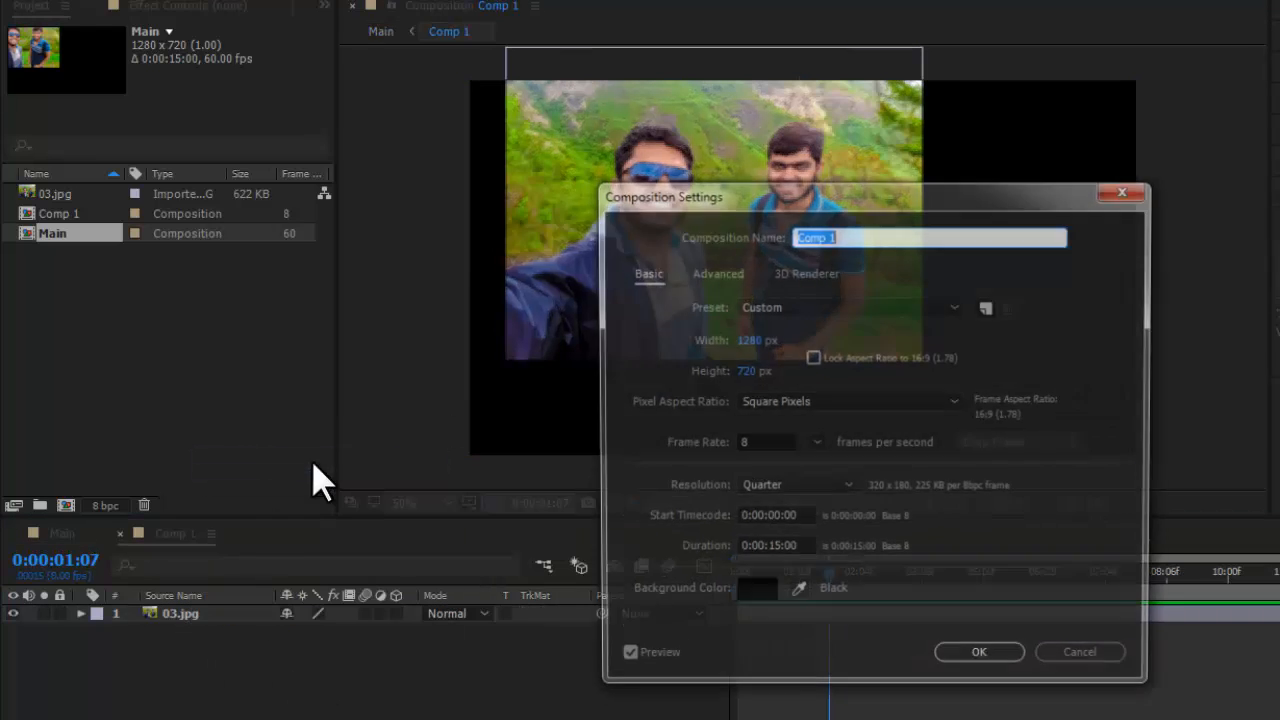
double_click(766, 440)
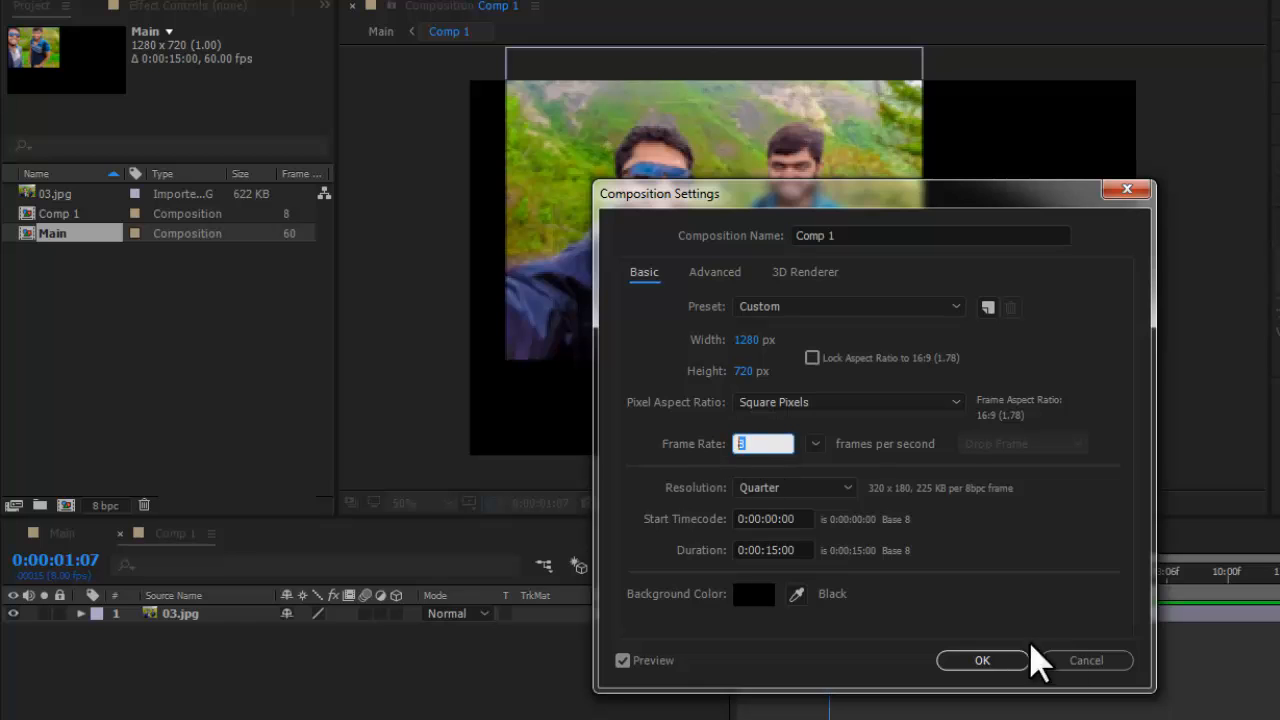
click(1086, 660)
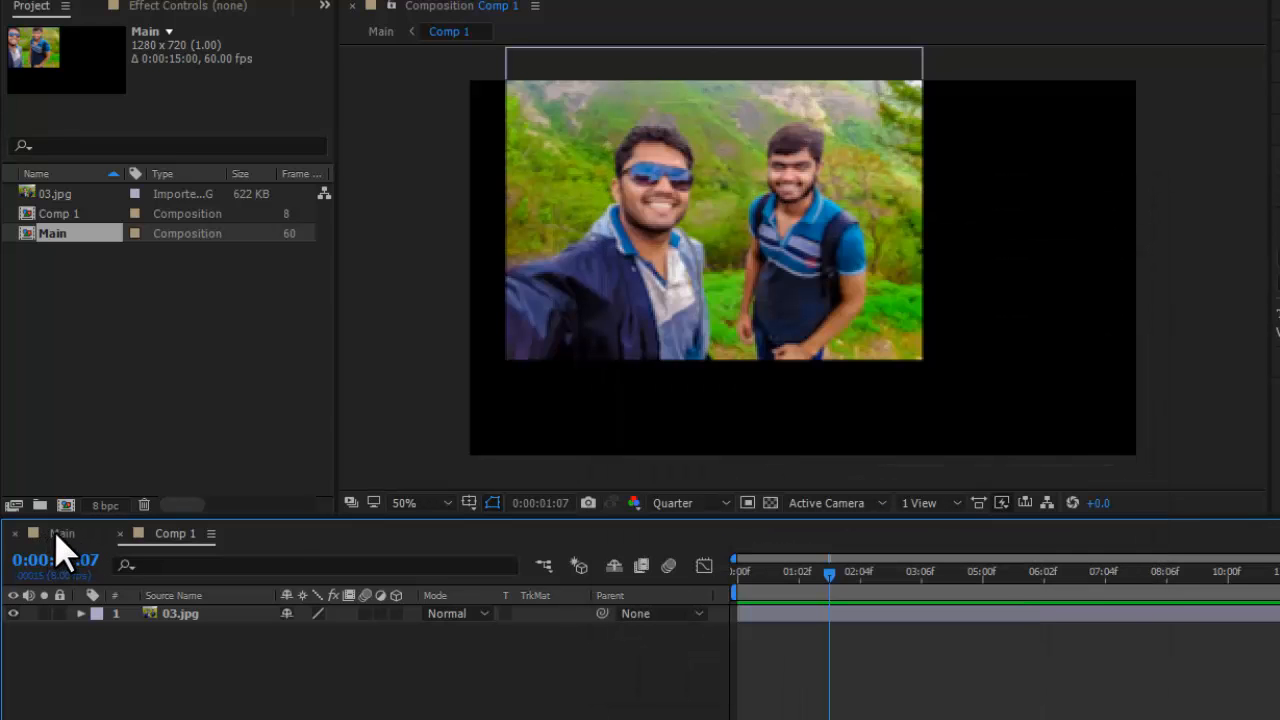
click(54, 533)
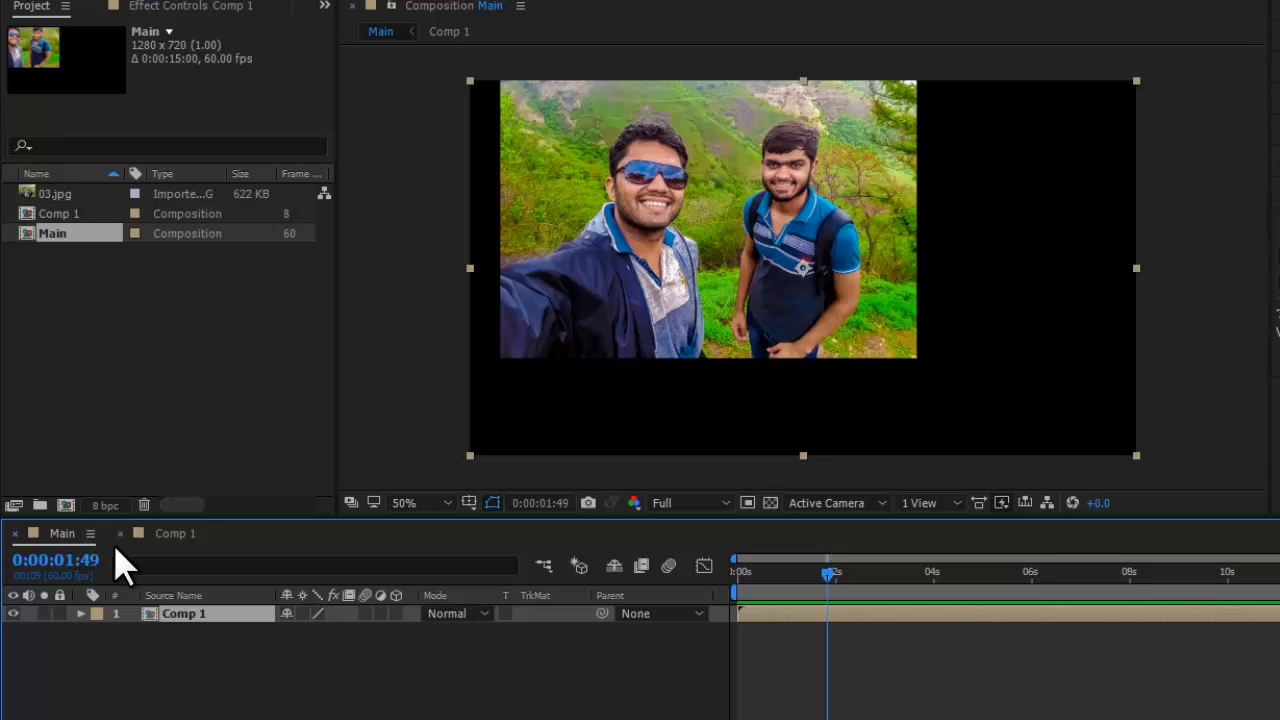
Enable preserving both frame rate and resolution when nested in Comp 1's advanced composition settings.
click(172, 535)
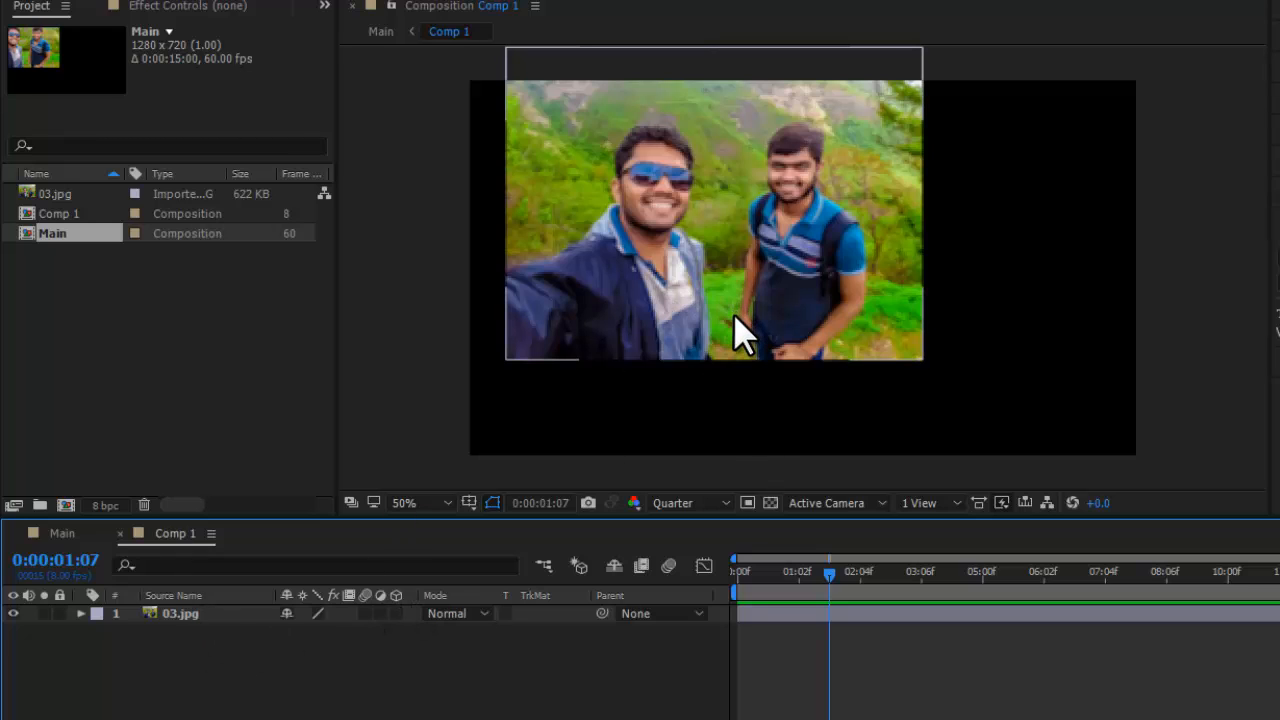
right_click(210, 630)
click(343, 466)
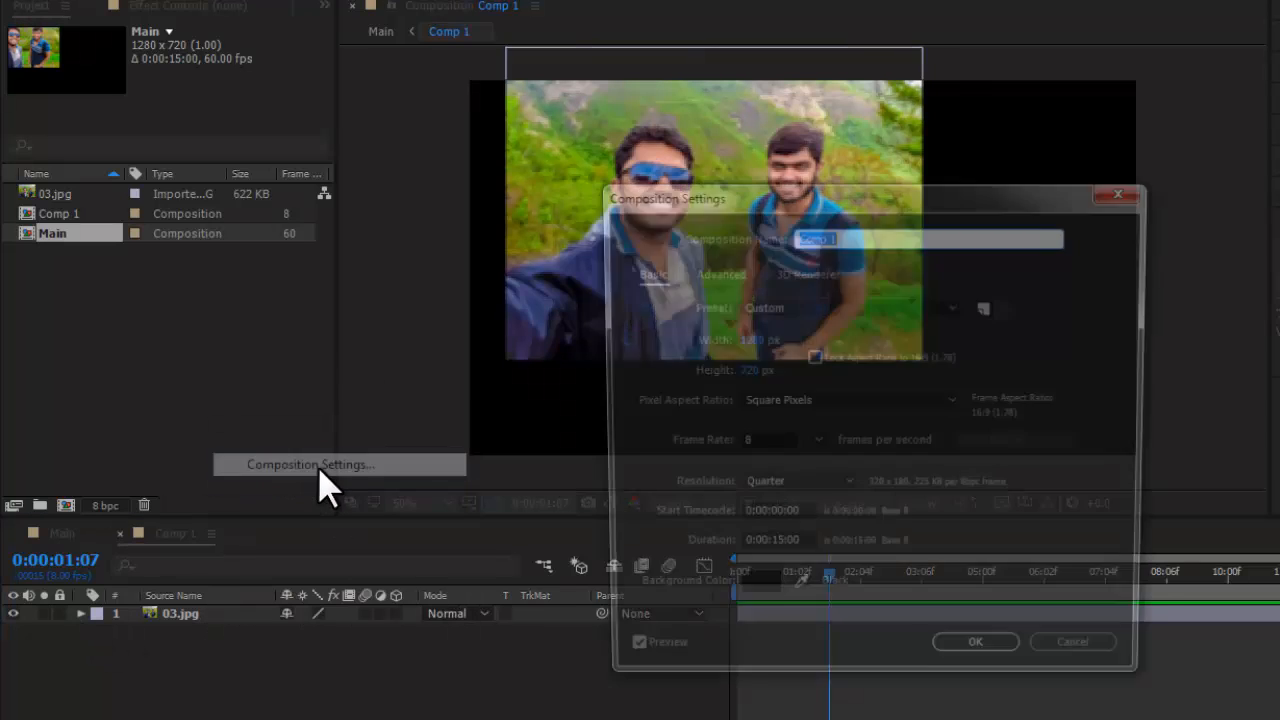
click(714, 274)
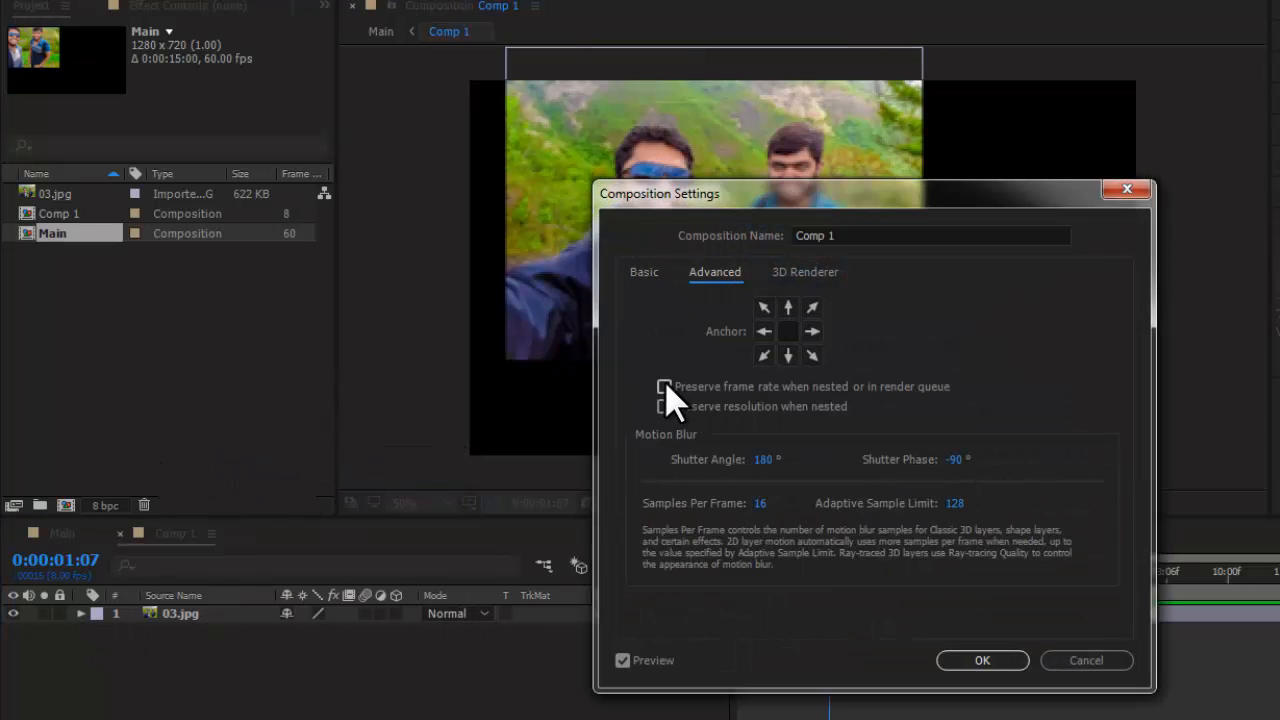
click(664, 388)
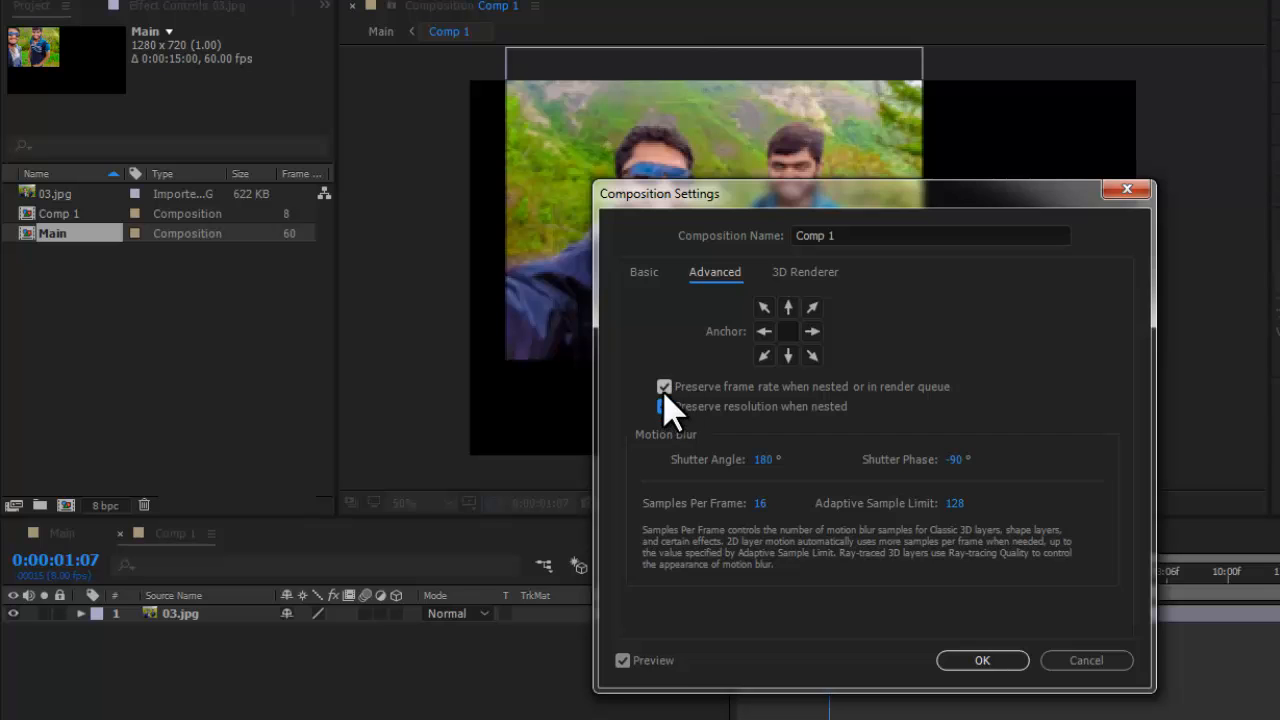
click(984, 661)
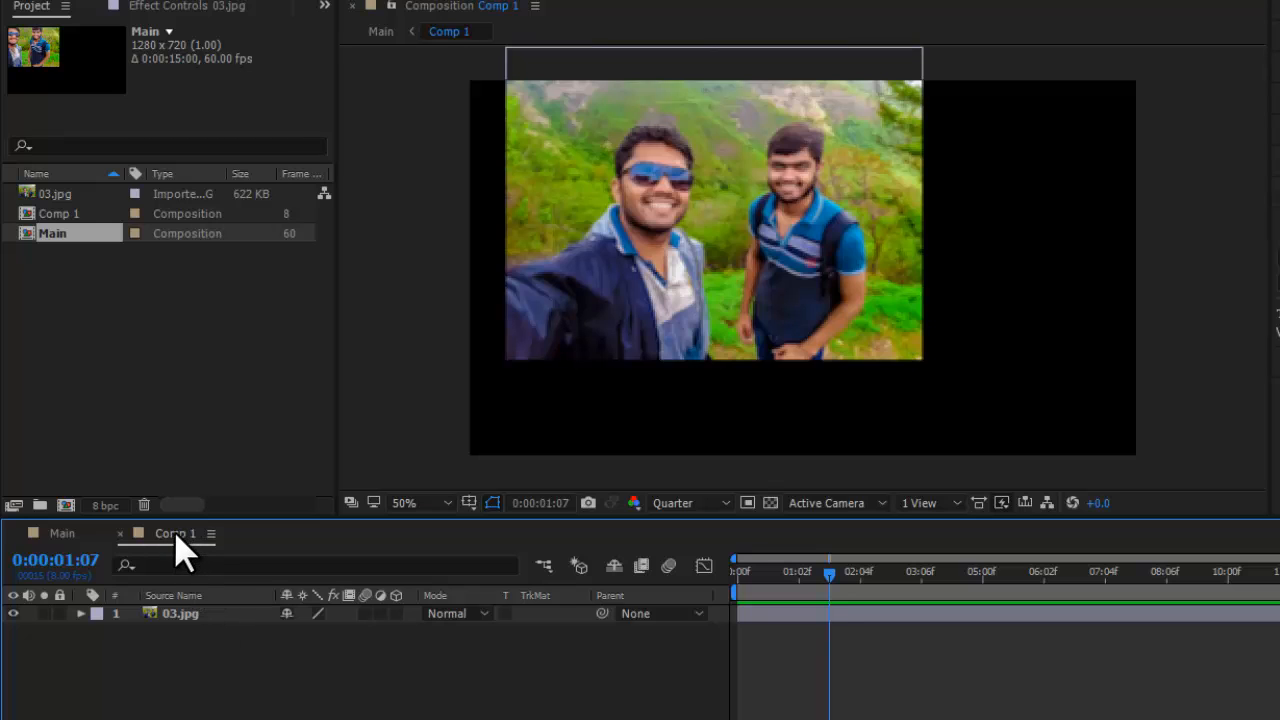
Keep Comp 1's viewer resolution at Quarter and play Main from near its start to examine the preserved settings.
click(678, 502)
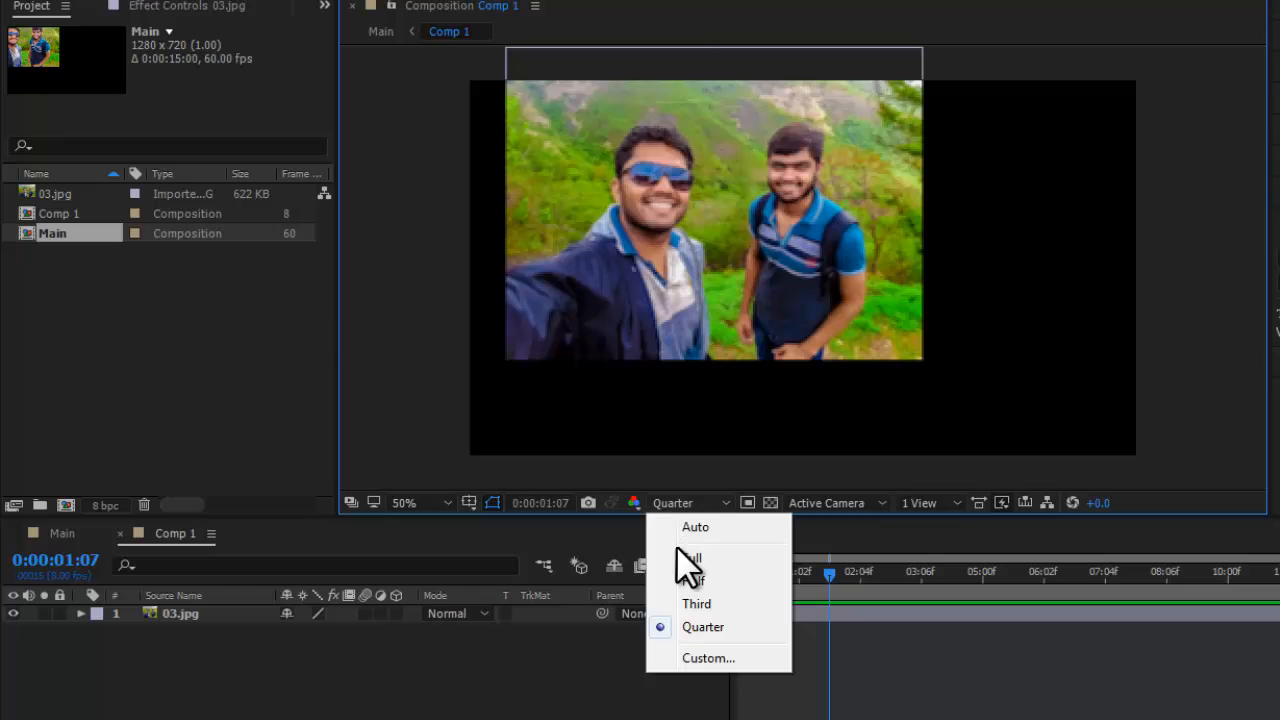
click(703, 624)
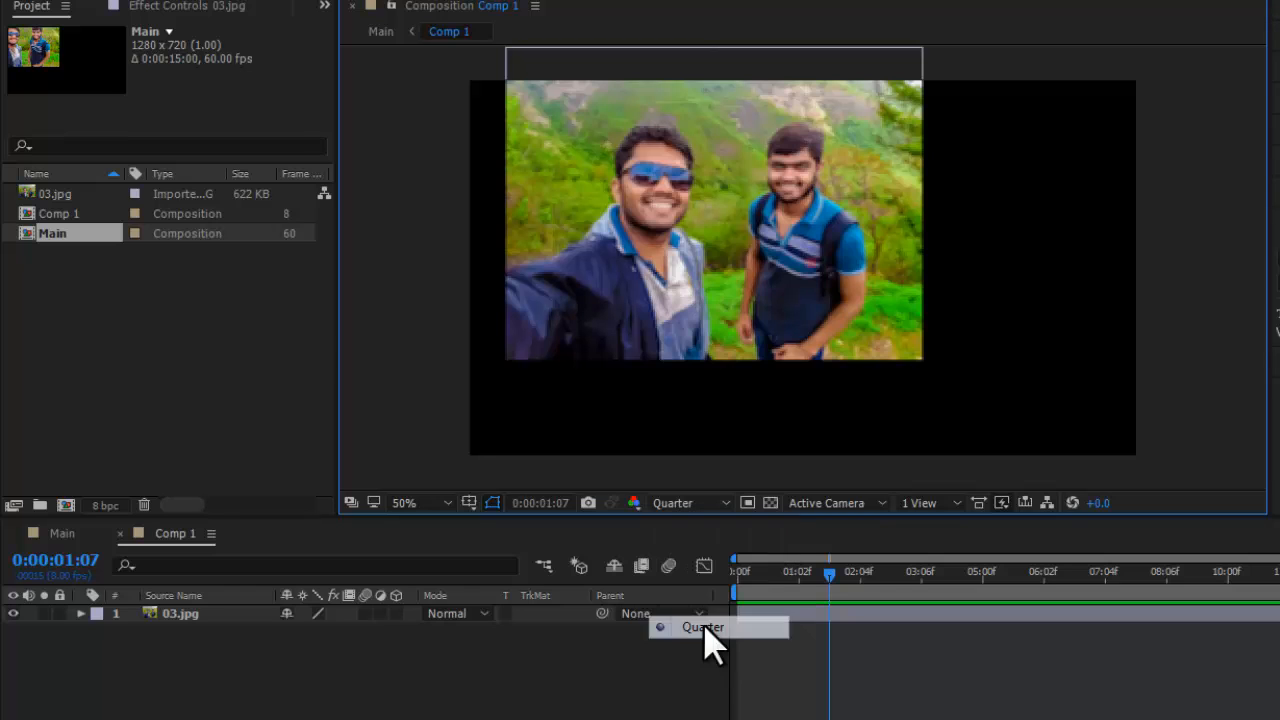
click(55, 530)
click(757, 572)
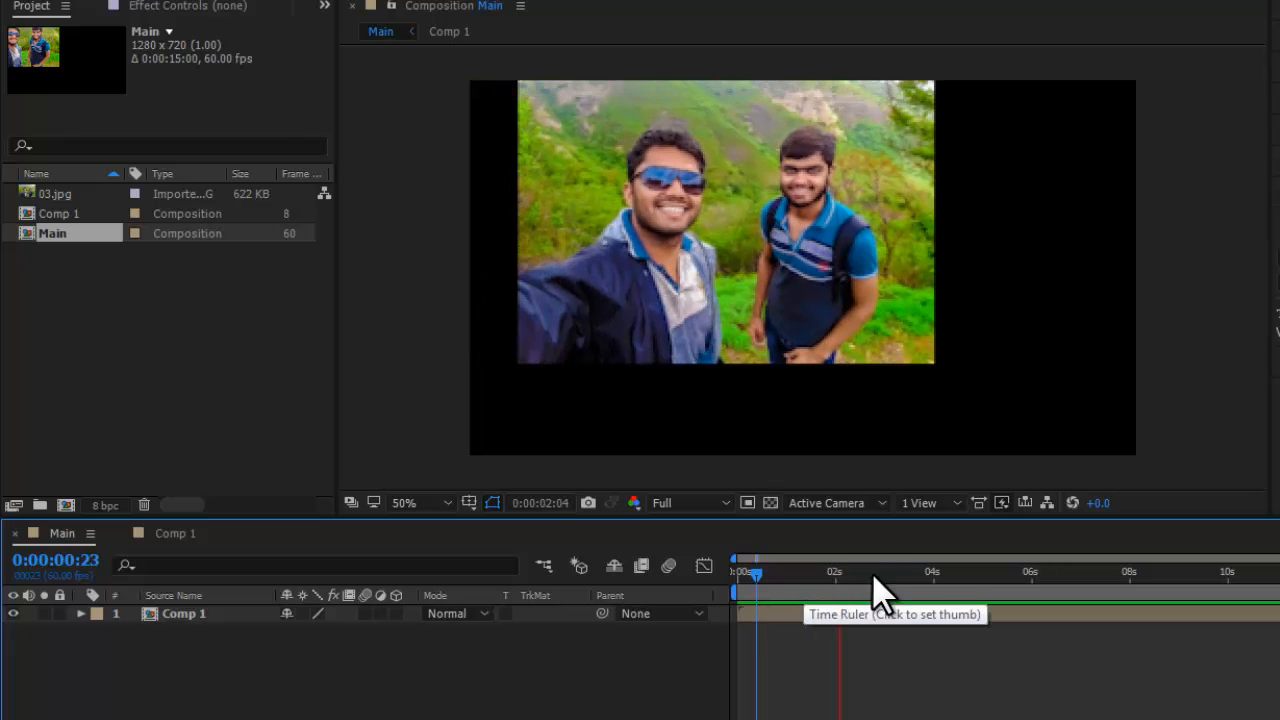
Set Comp 1's frame rate to 60 frames per second and its resolution to Full.
click(171, 536)
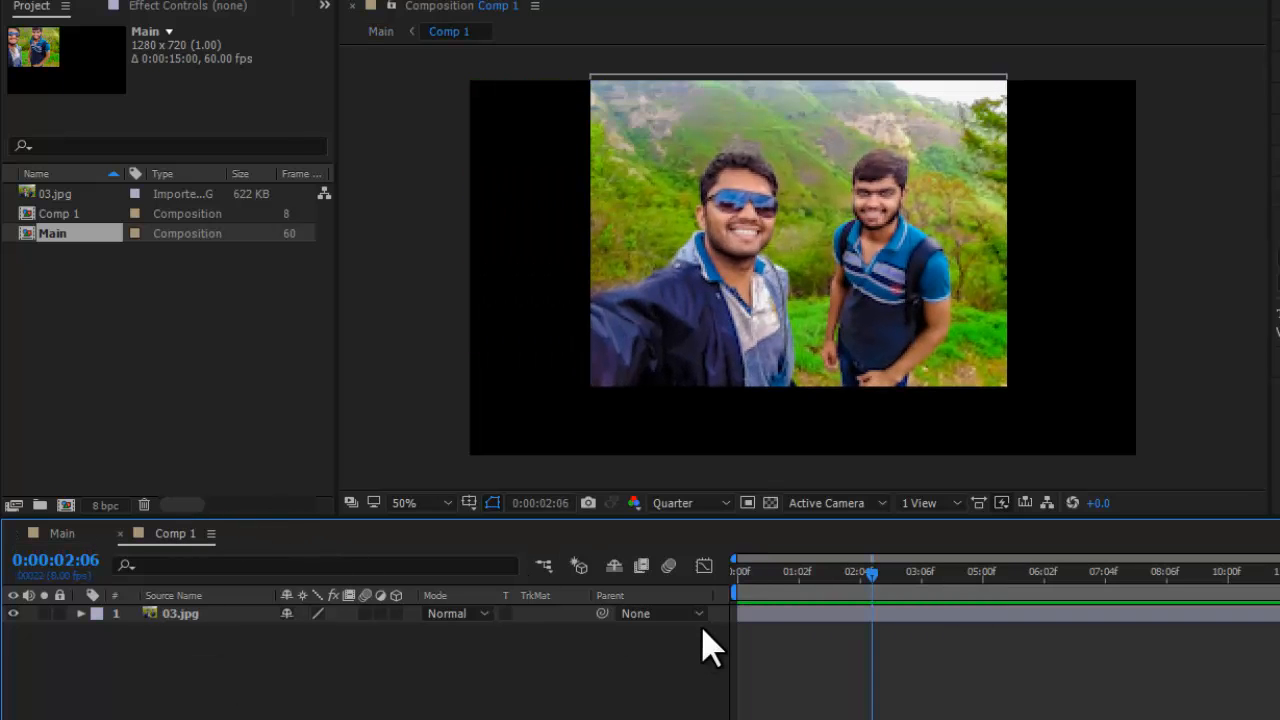
right_click(220, 712)
click(339, 538)
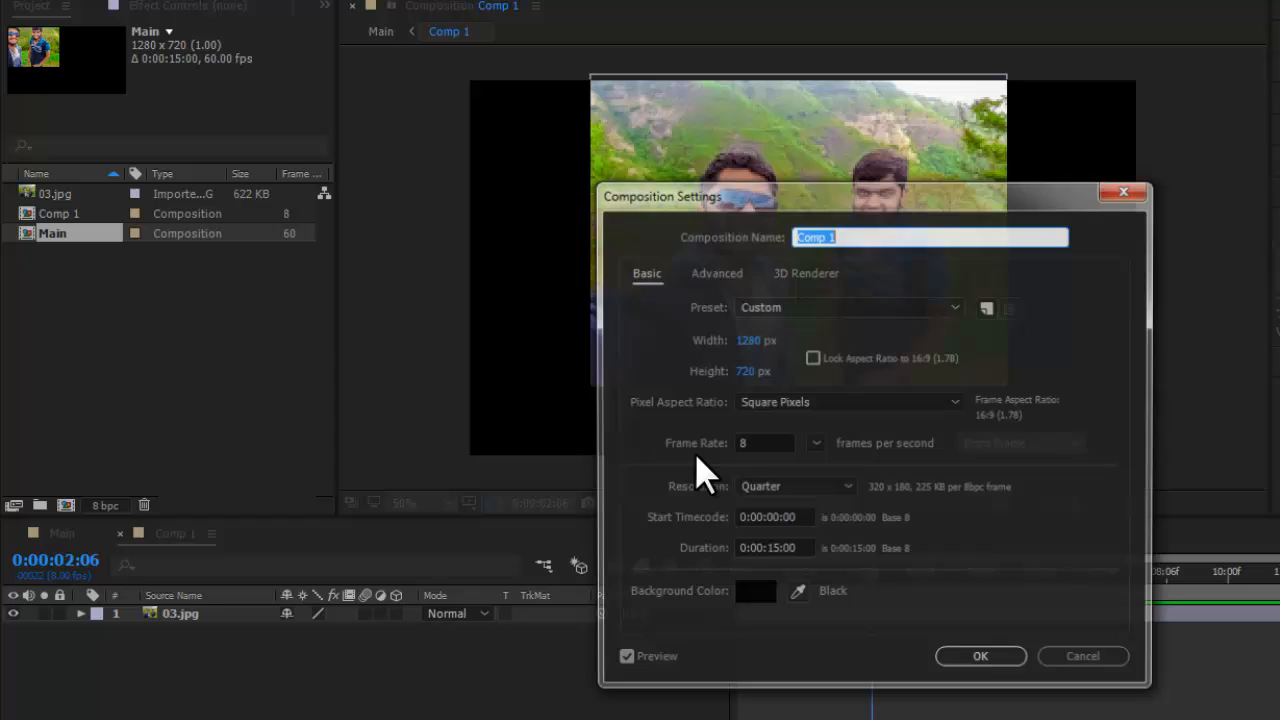
click(816, 443)
click(850, 694)
click(790, 488)
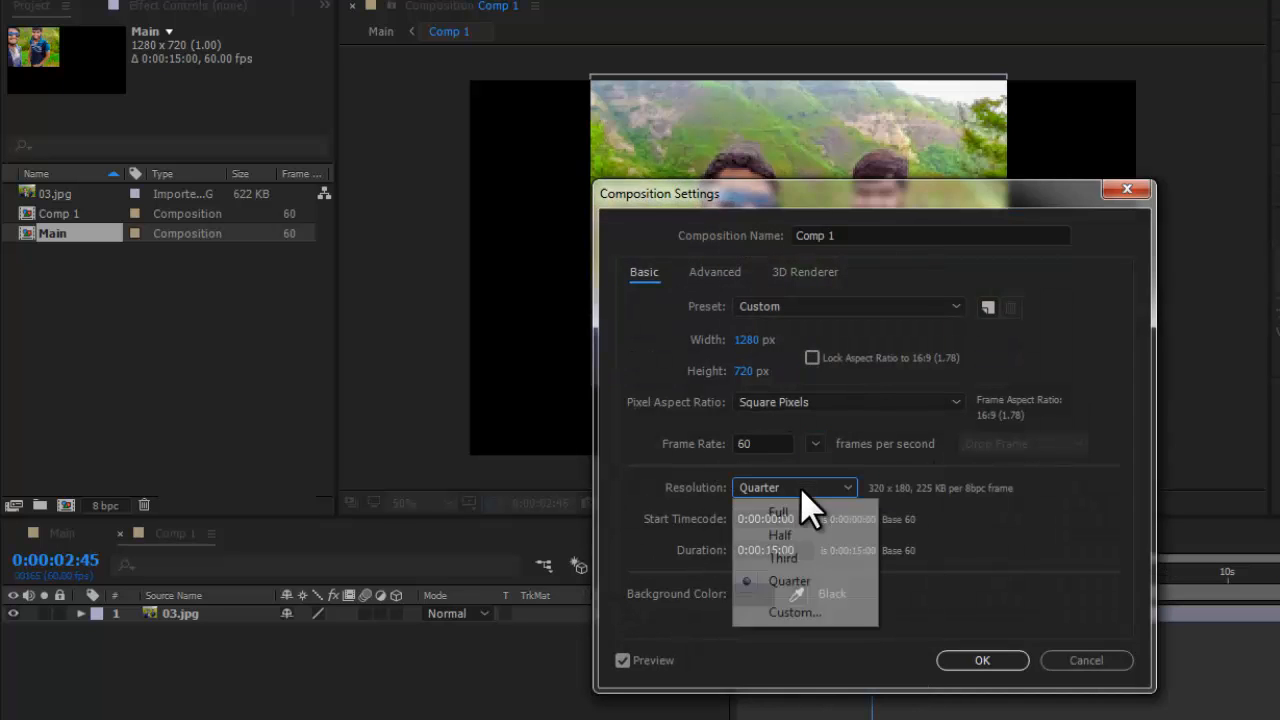
click(776, 427)
click(982, 660)
Play Main from about one second to examine the nested animation with Comp 1's new frame rate and resolution.
click(64, 533)
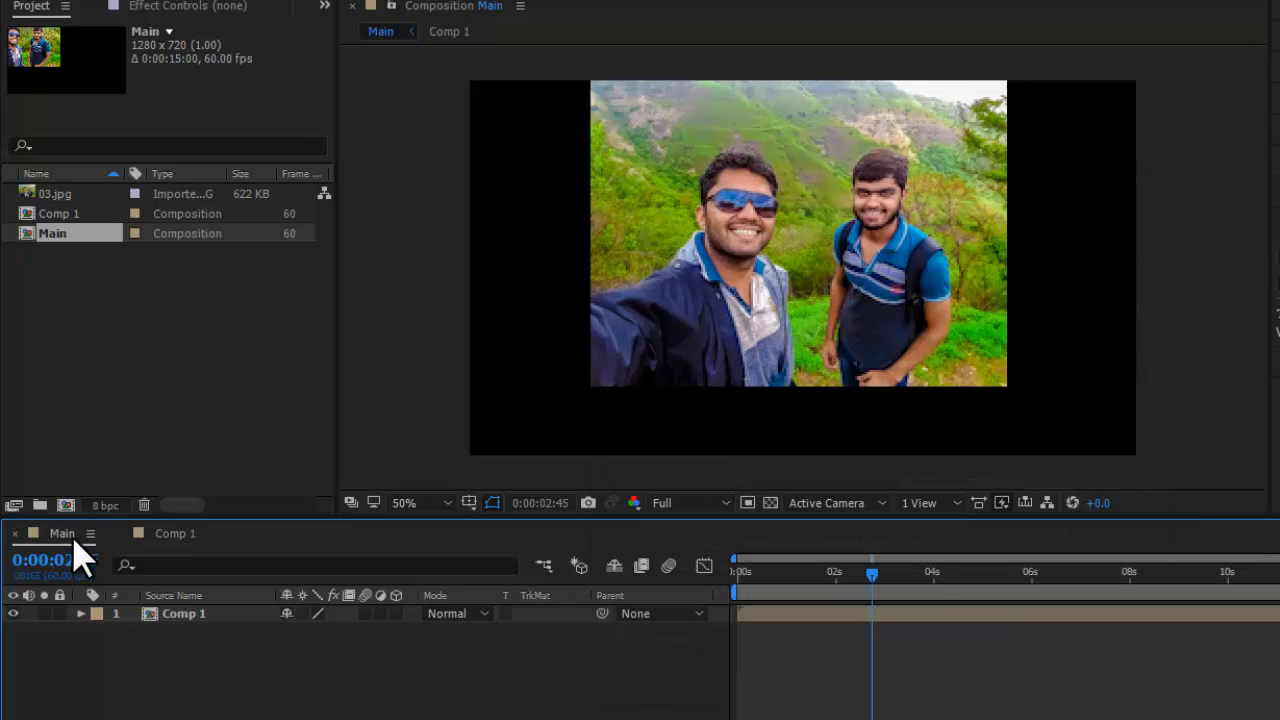
click(793, 576)
key(space)
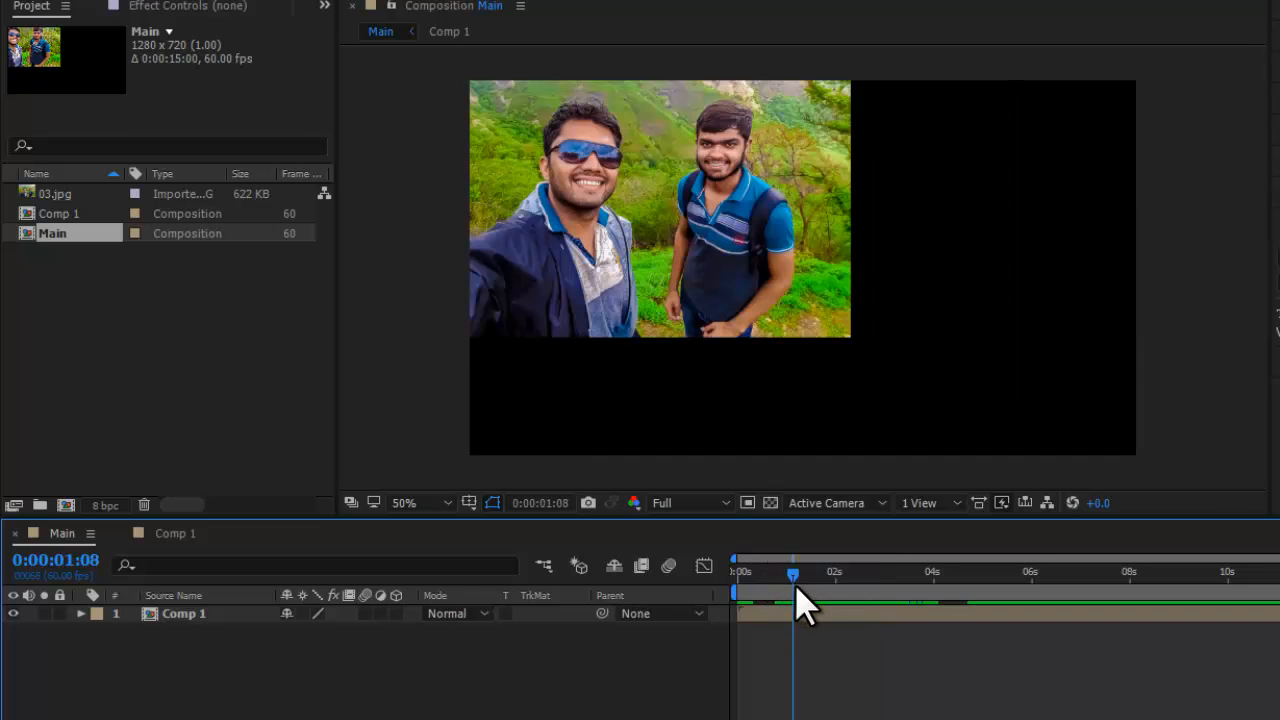
Review Comp 1's frame rate and resolution in its composition settings, keeping the values.
click(176, 533)
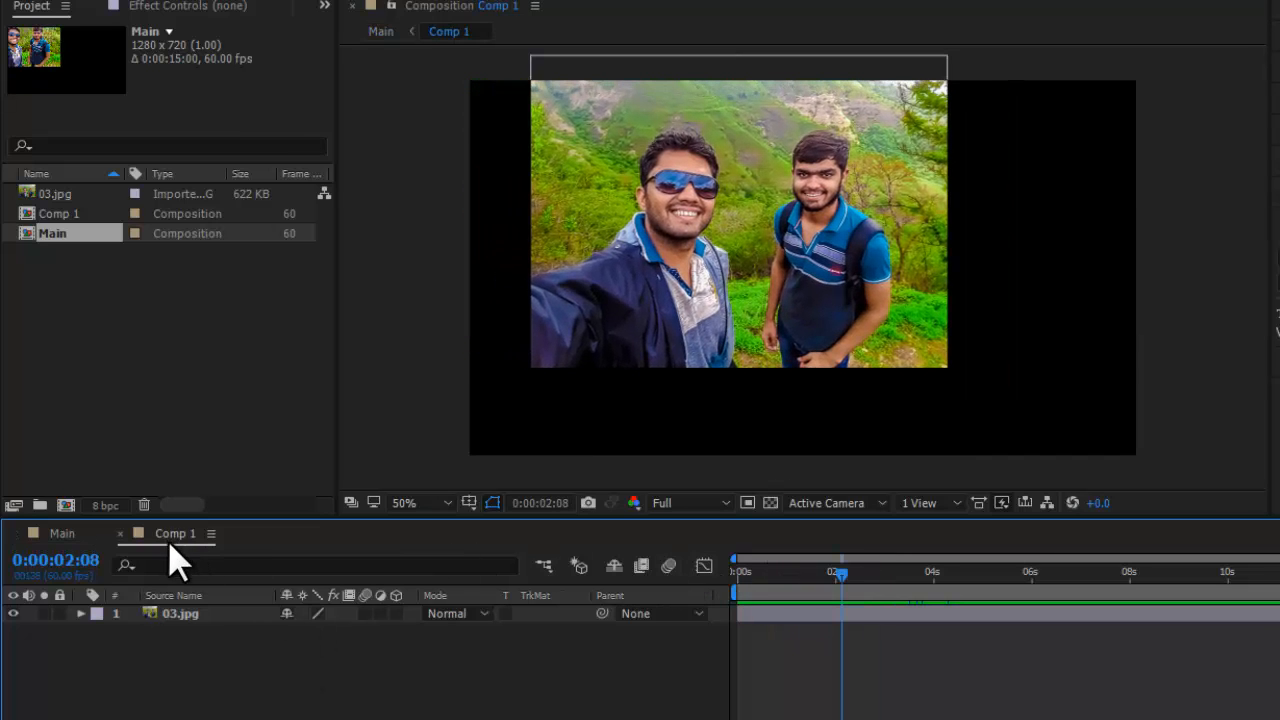
right_click(340, 712)
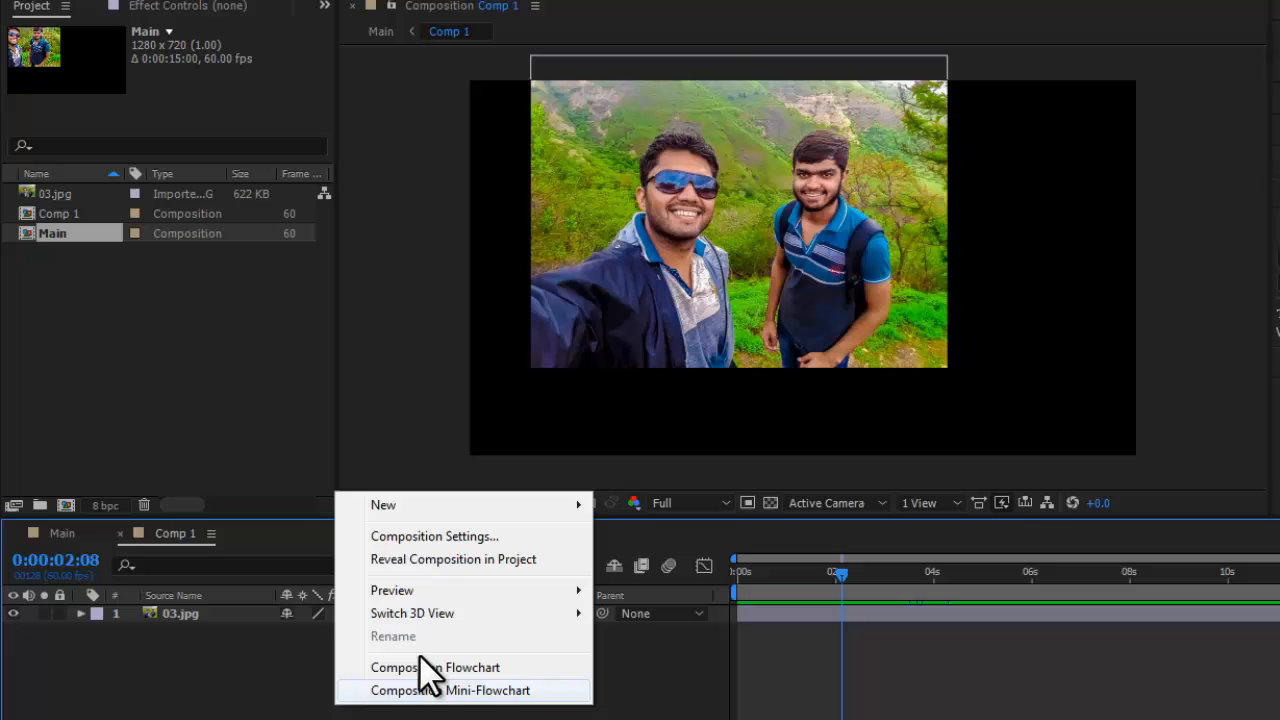
click(427, 536)
click(762, 444)
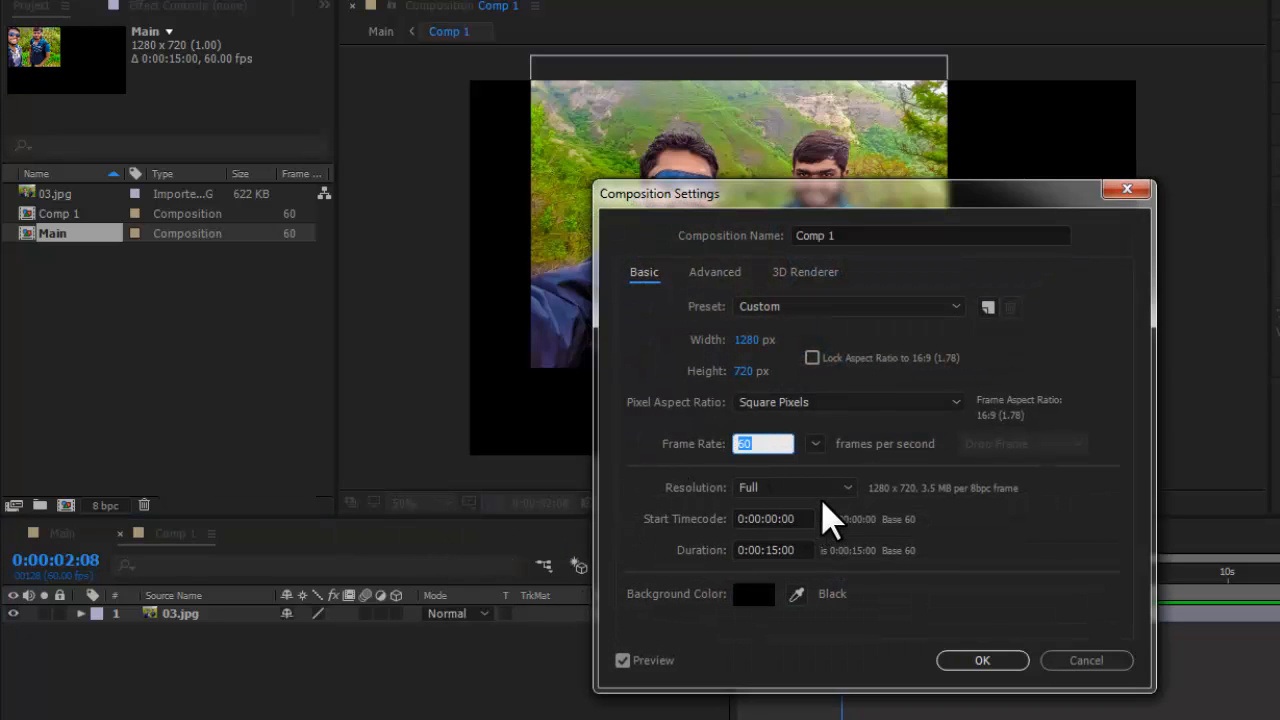
click(1009, 652)
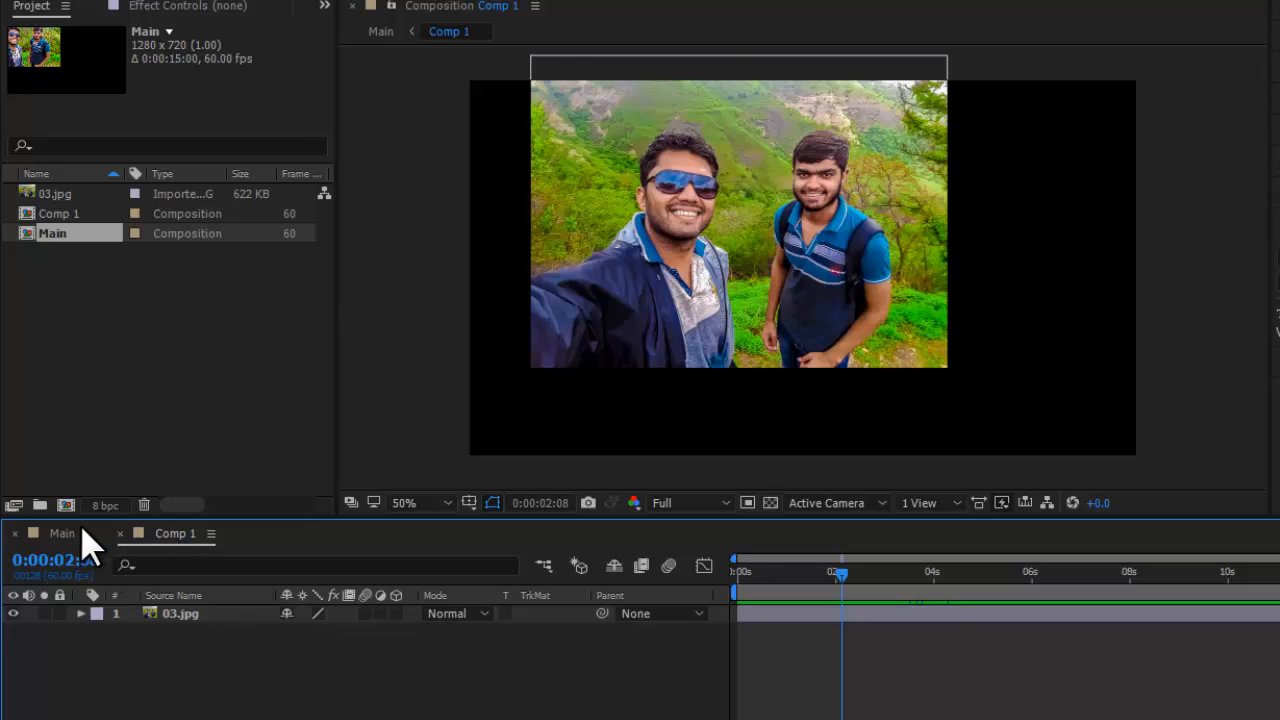
Set the current time of the Main composition to 0:00:01:00.
click(50, 532)
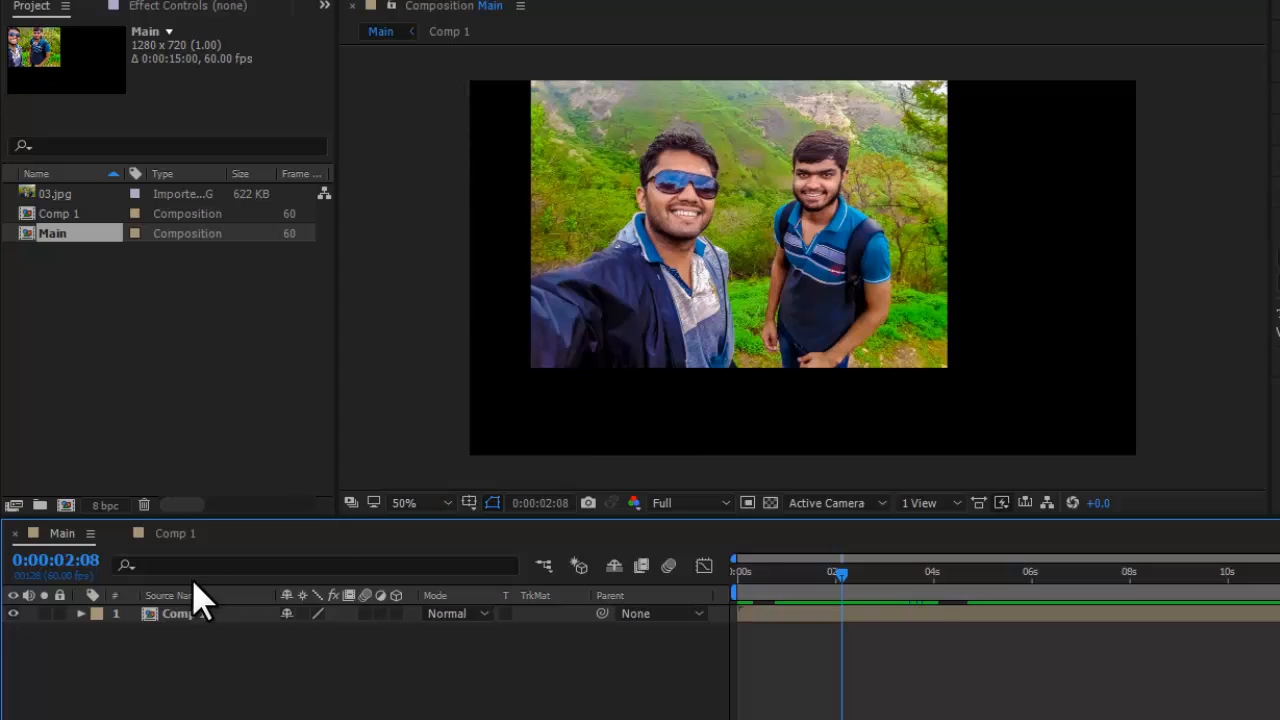
click(56, 561)
text(100)
key(Return)
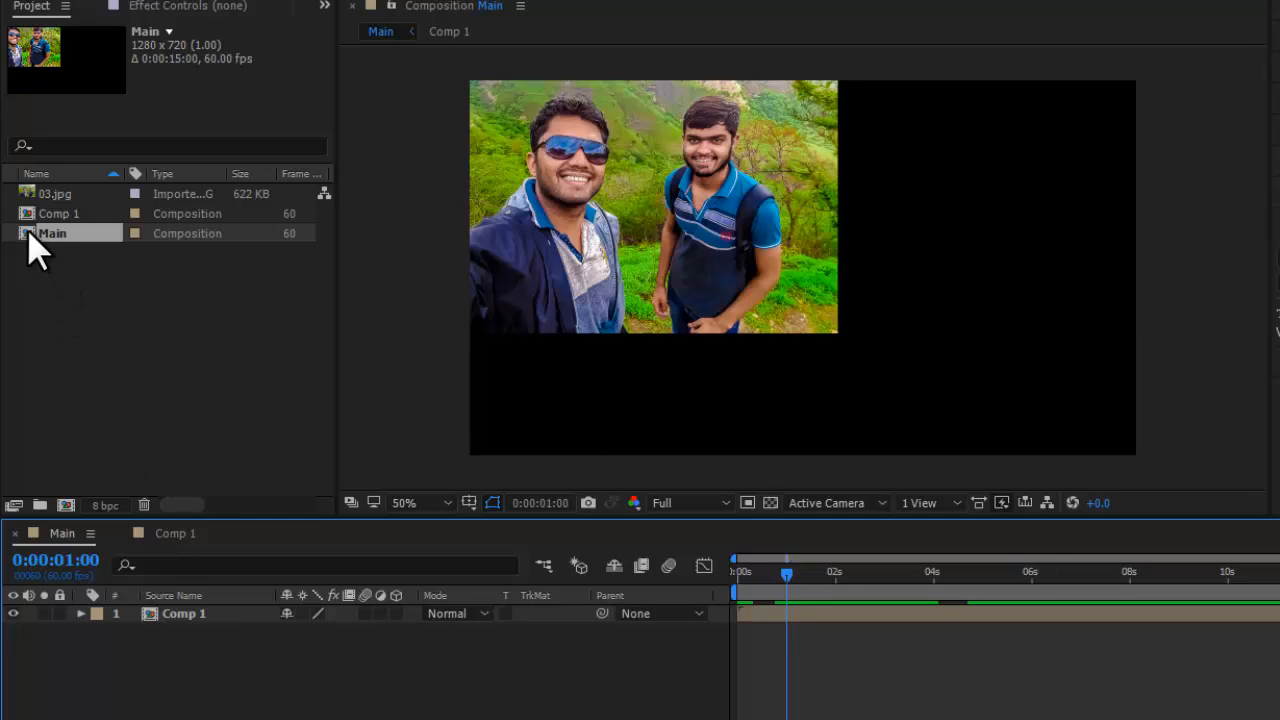
Add a text layer reading "asdfsadfadsfadsfsdfsdfdsfsdf" above the 03.jpg layer in Comp 1.
click(163, 538)
click(202, 616)
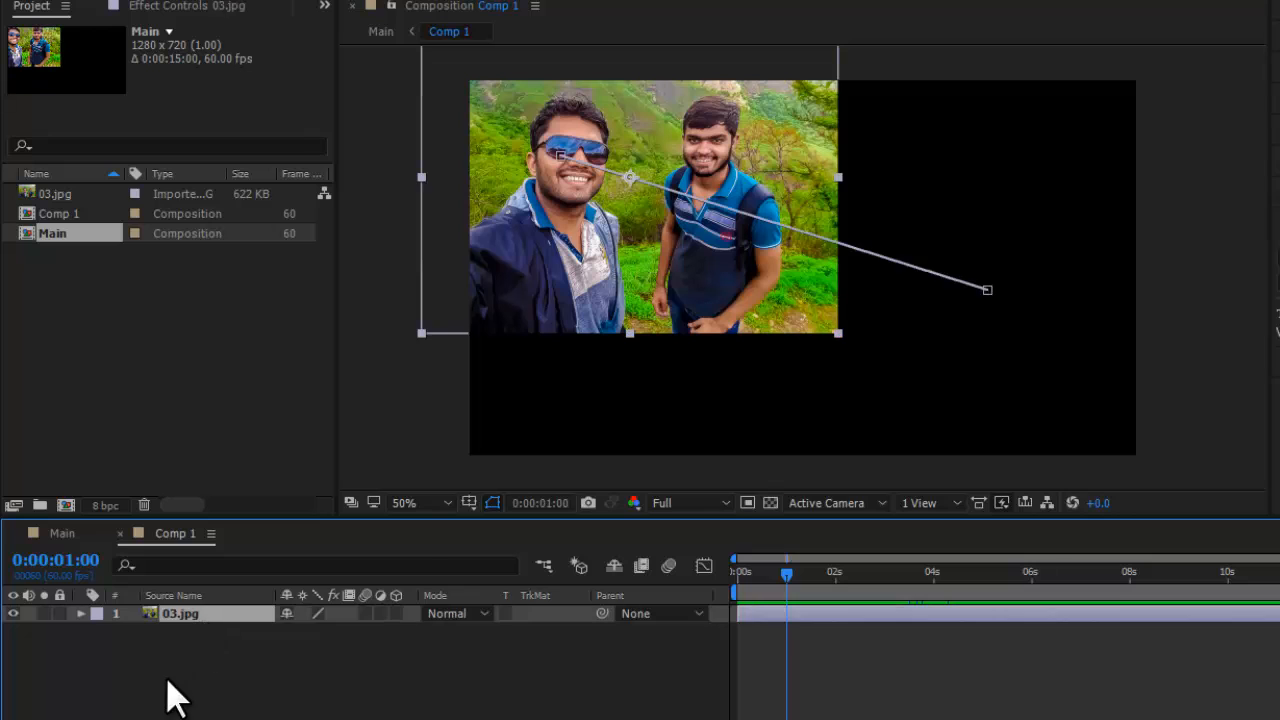
right_click(168, 683)
mouse_move(243, 480)
click(490, 509)
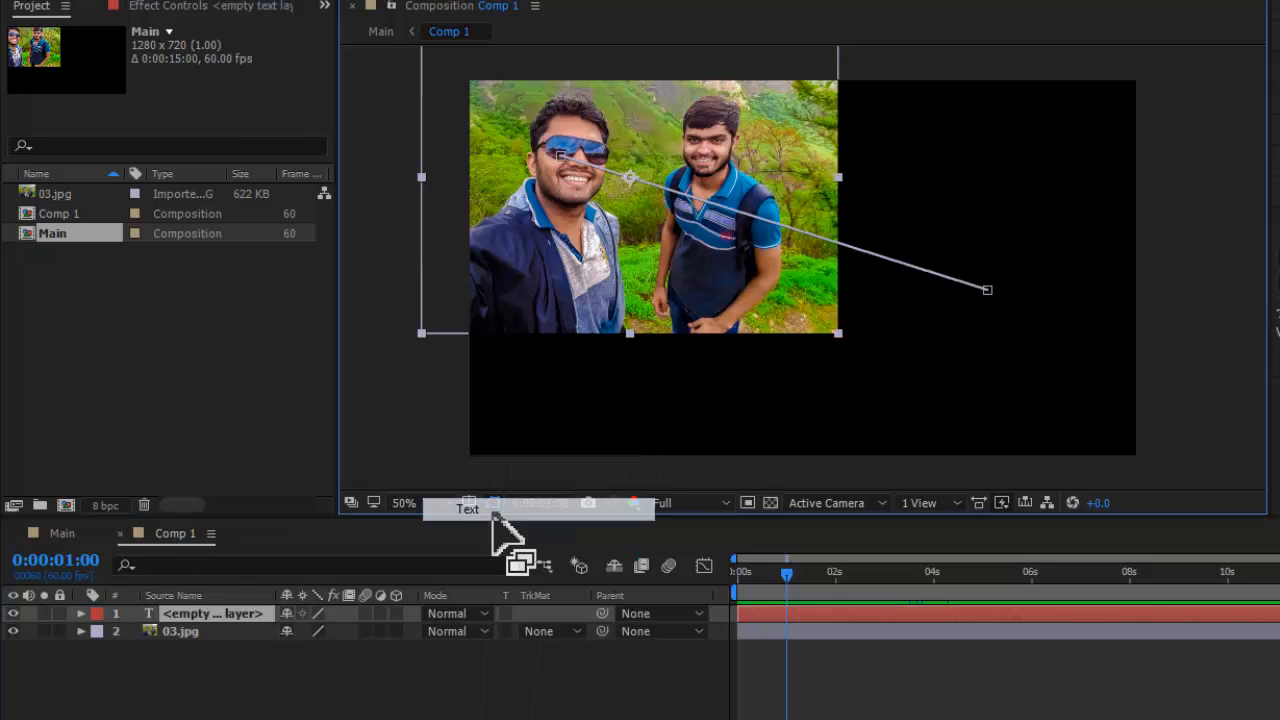
text(asdfsadfadsfadsfsdfsdfdsfsdf)
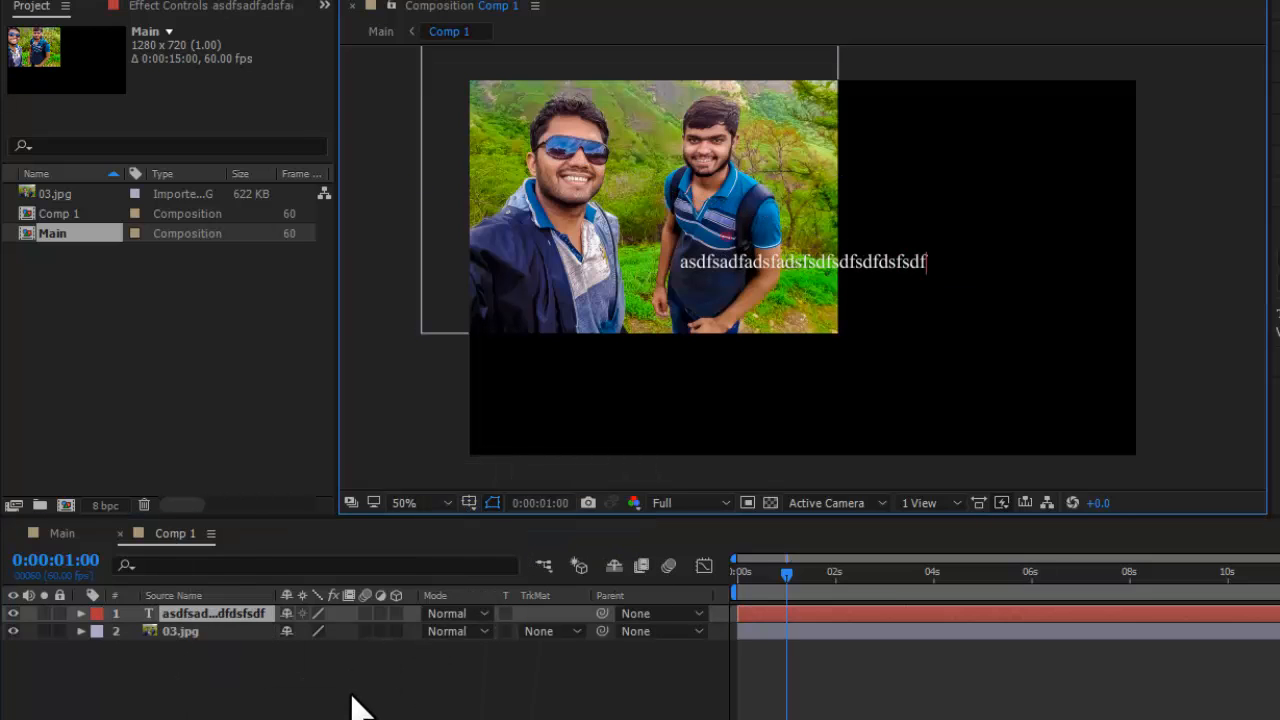
Pre-compose Comp 1's text and 03.jpg layers as Pre-comp 1, moving all attributes into it and opening the new composition.
right_click(221, 612)
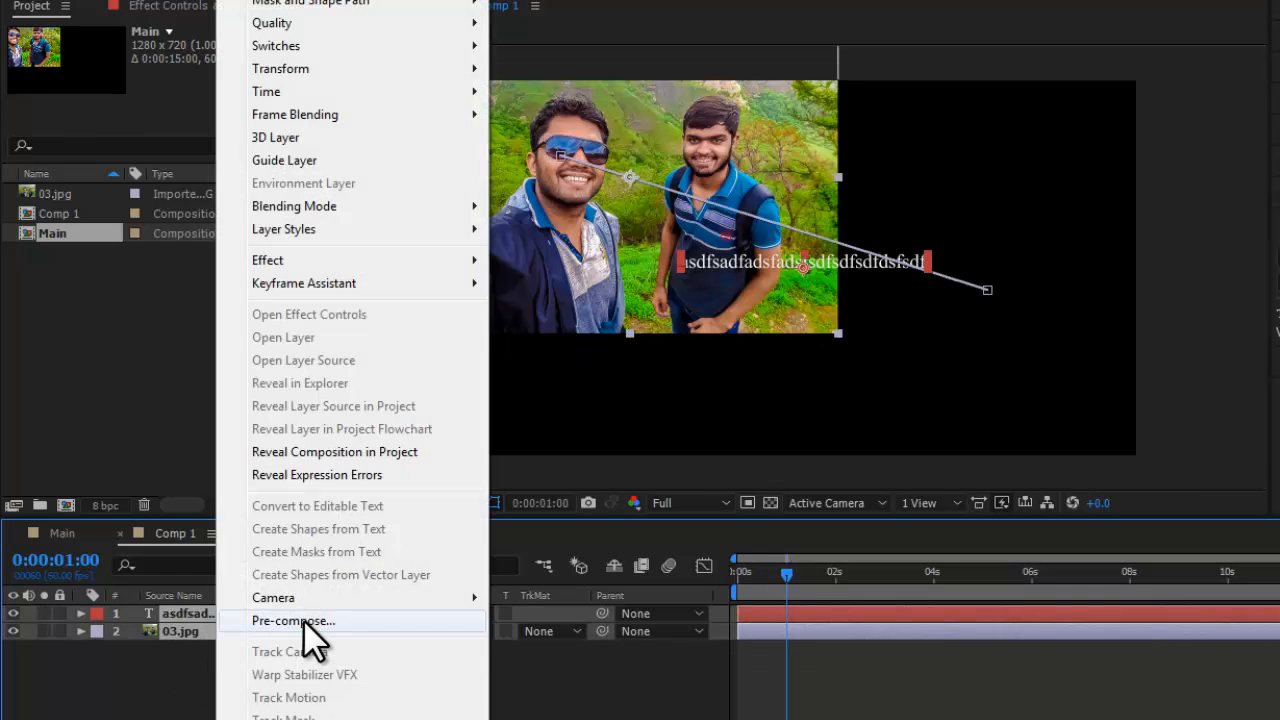
click(306, 621)
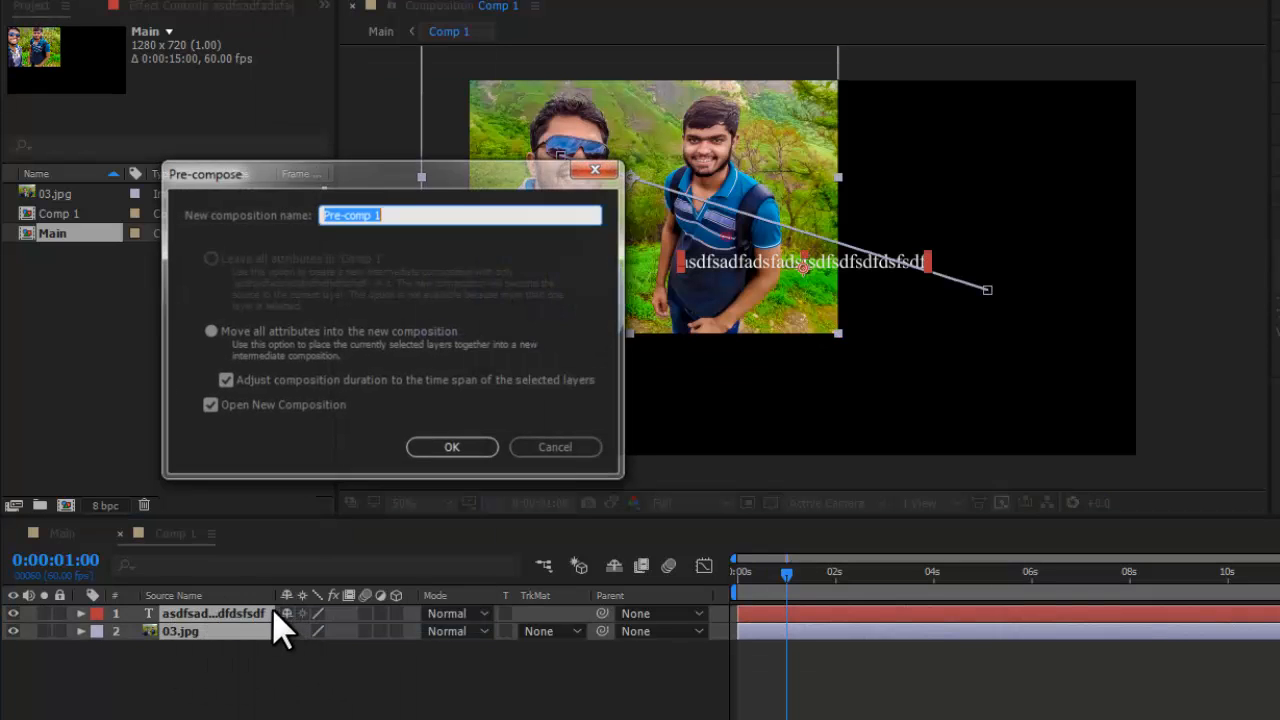
click(452, 448)
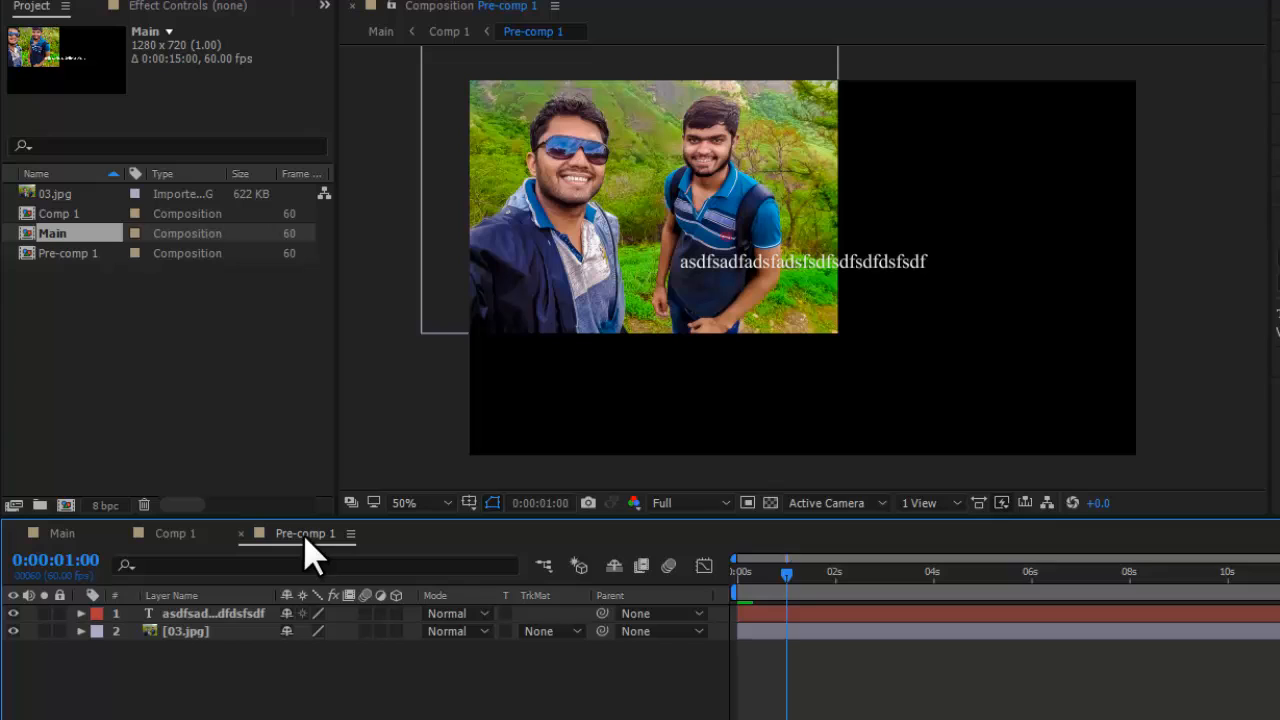
Examine the layers of Pre-comp 1, Comp 1 and Main to compare how the compositions are nested.
click(23, 254)
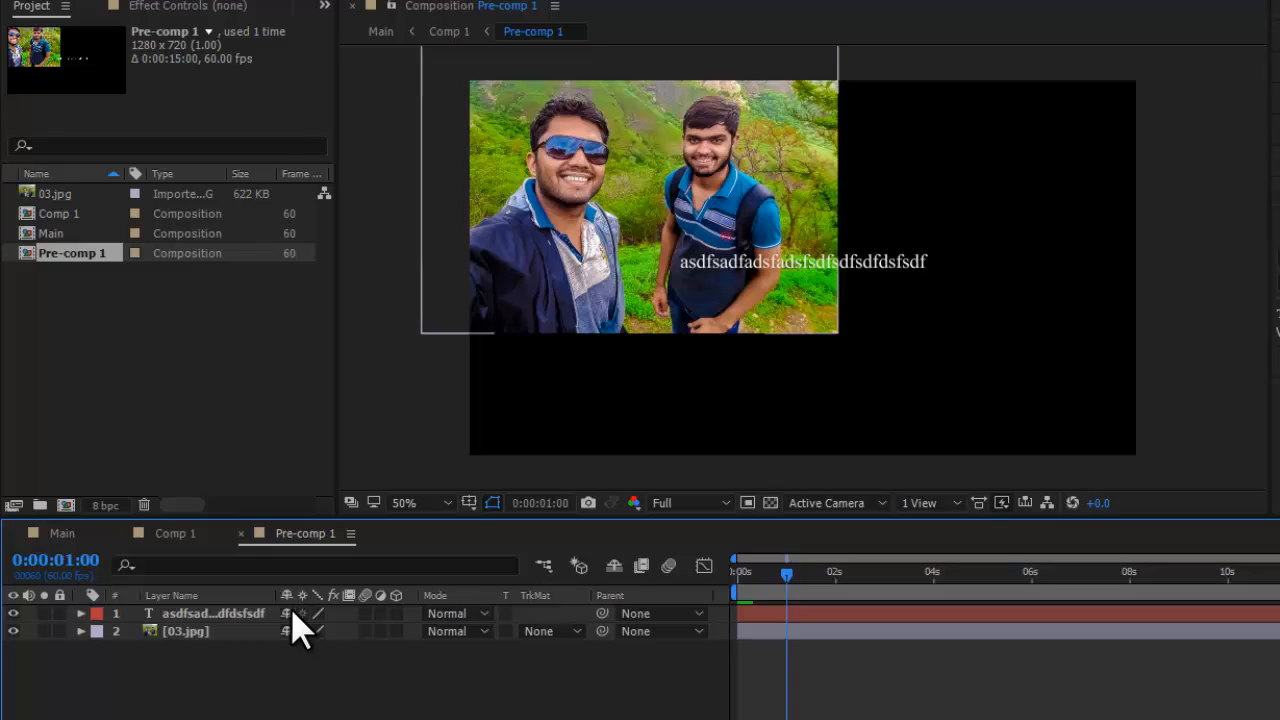
click(172, 534)
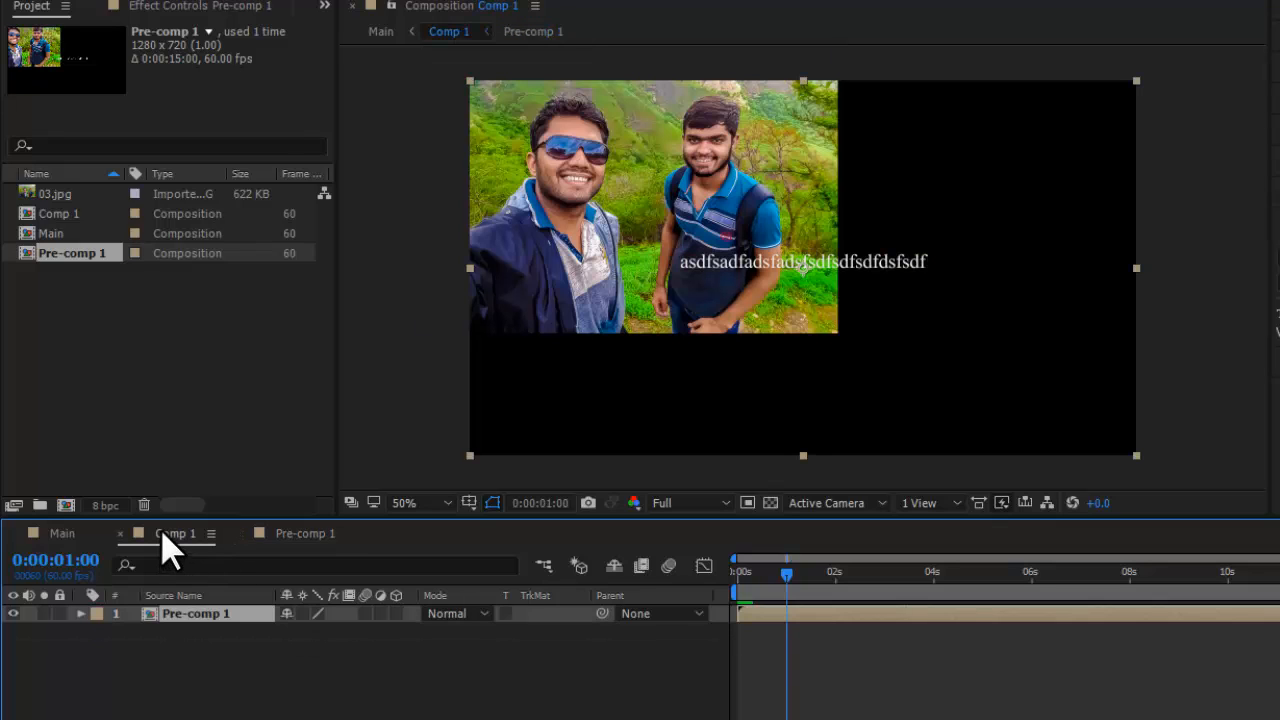
click(300, 534)
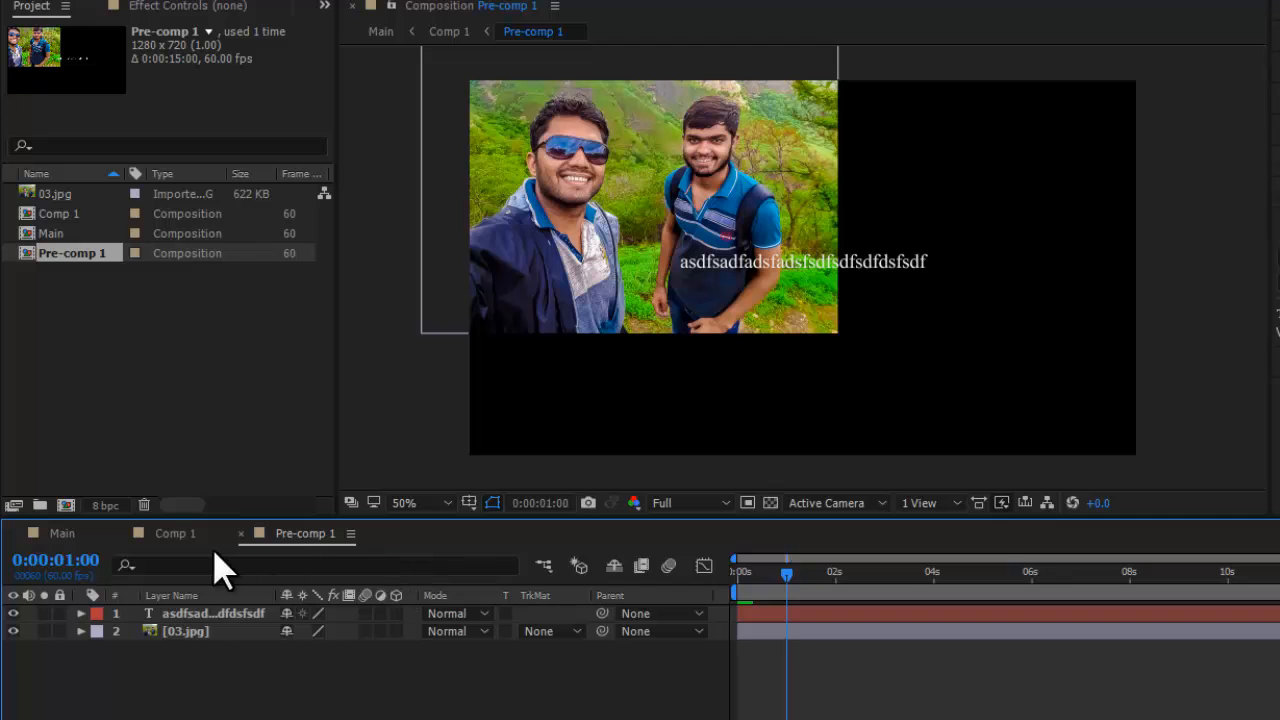
click(168, 533)
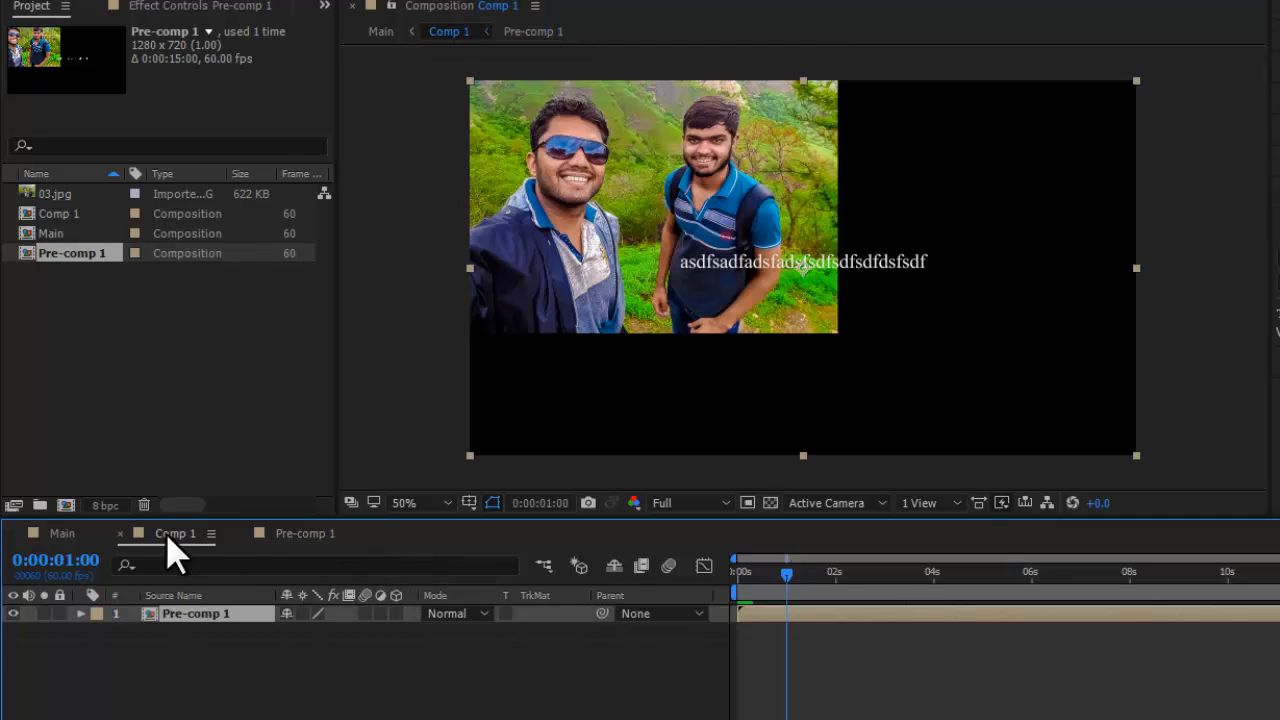
click(298, 534)
click(64, 540)
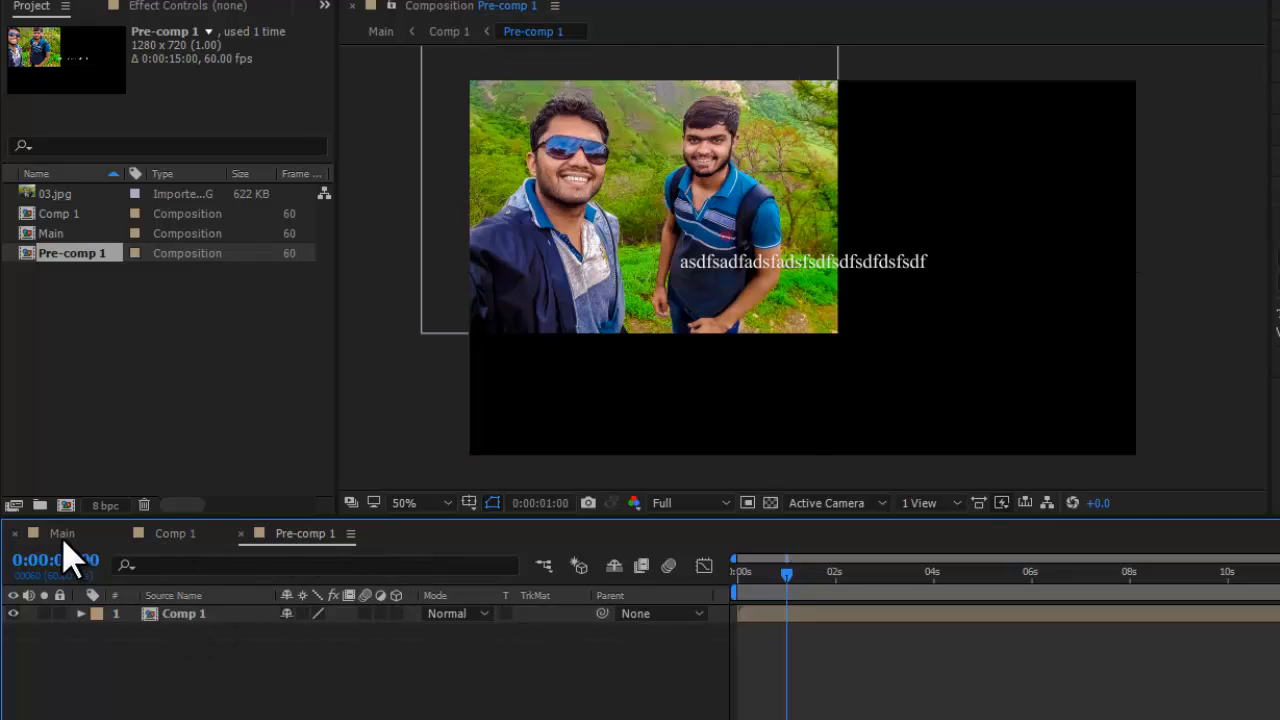
click(172, 537)
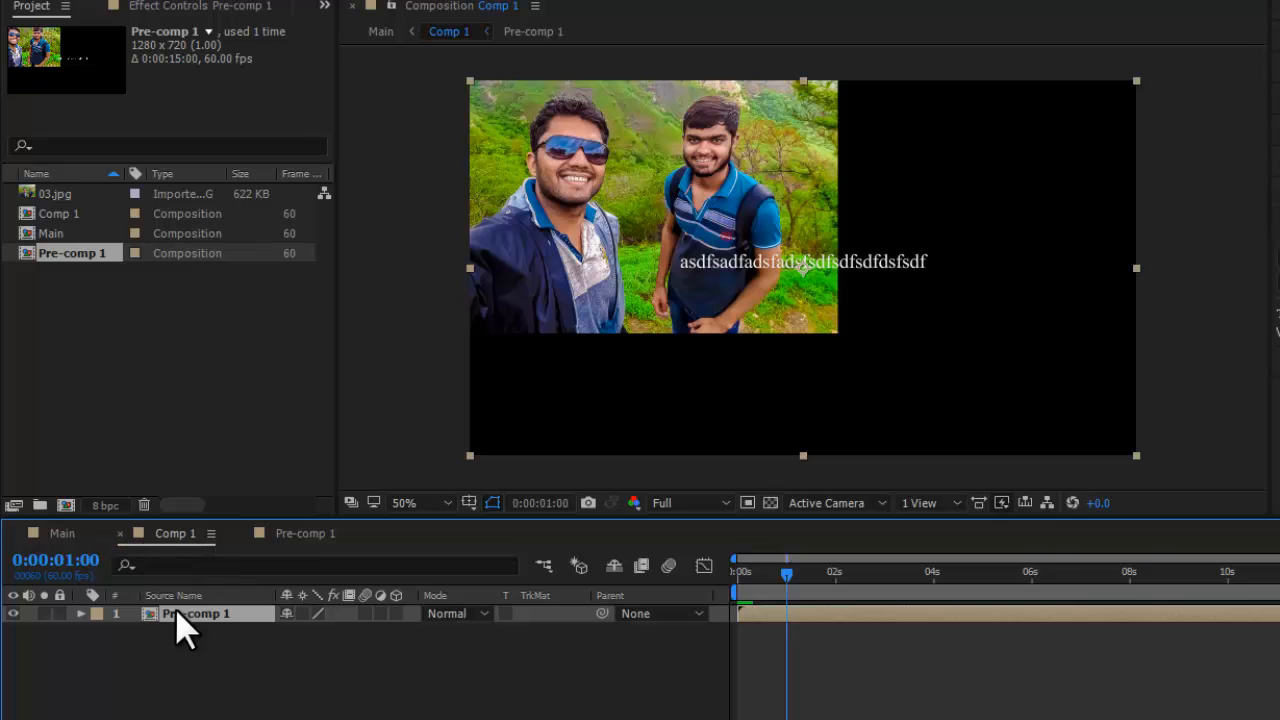
click(50, 538)
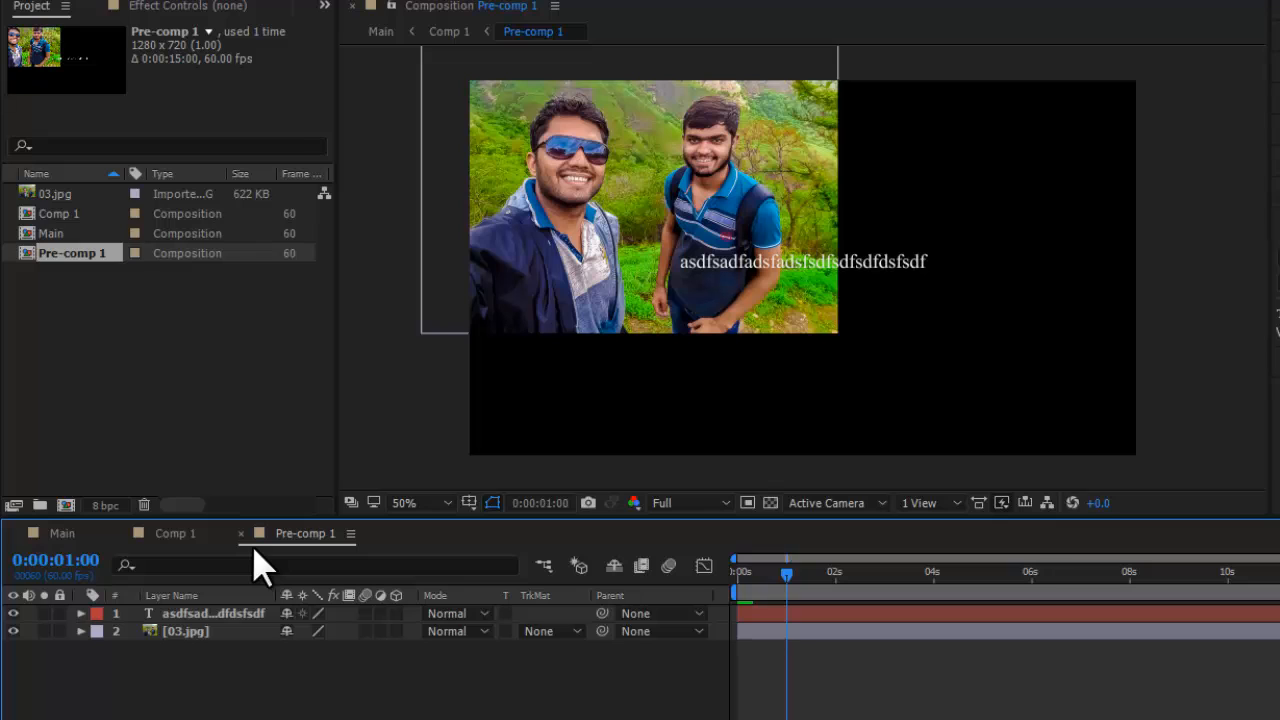
Toggle between recently viewed nested compositions, first Pre-comp 1 and Main, then Main and Comp 1.
key(shift+Escape)
key(shift+Escape)
key(shift+Escape)
key(shift+Escape)
click(62, 533)
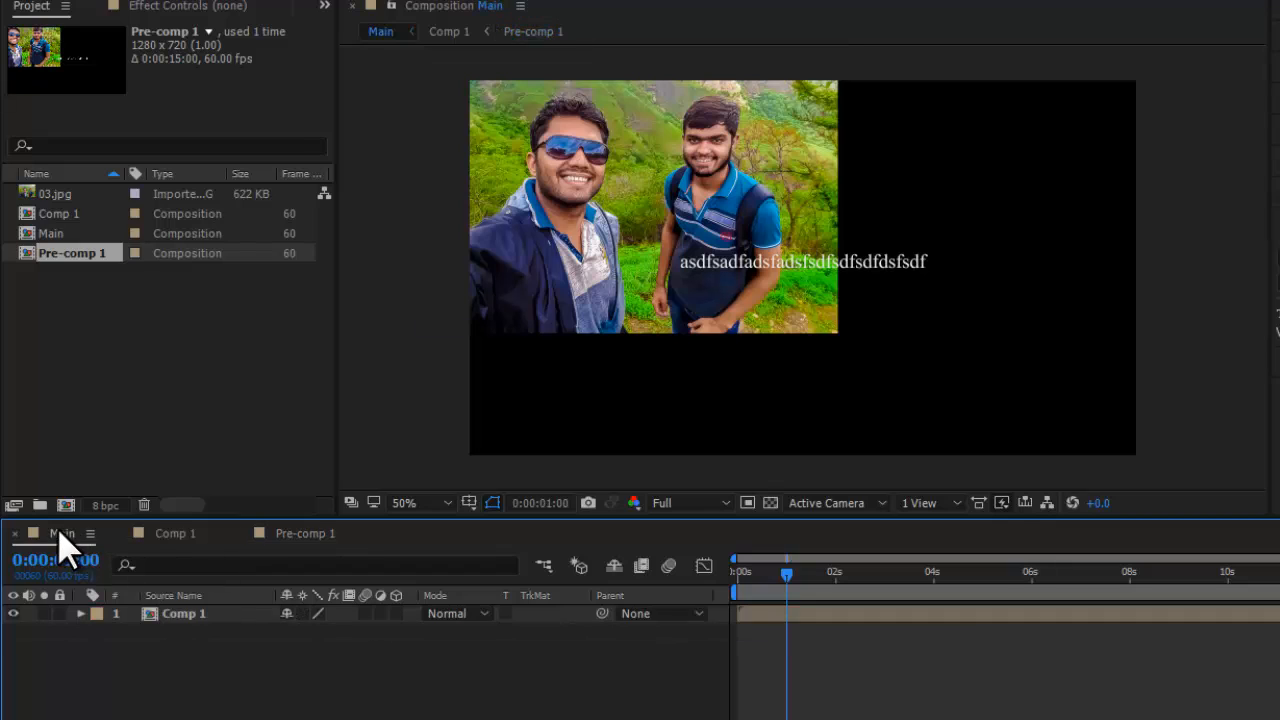
click(178, 533)
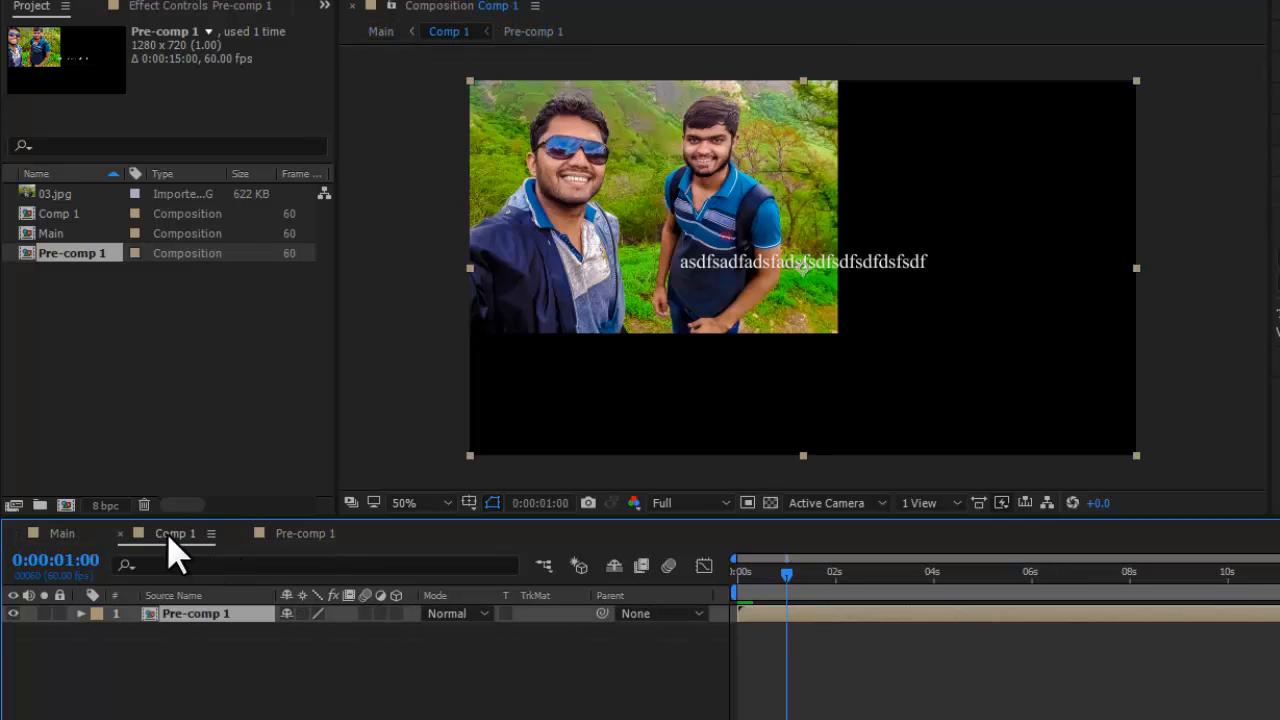
click(62, 537)
click(168, 535)
key(shift+Escape)
key(shift+Escape)
key(shift+Escape)
Toggle between Pre-comp 1 and Main, then repeatedly between Pre-comp 1 and Comp 1.
click(299, 535)
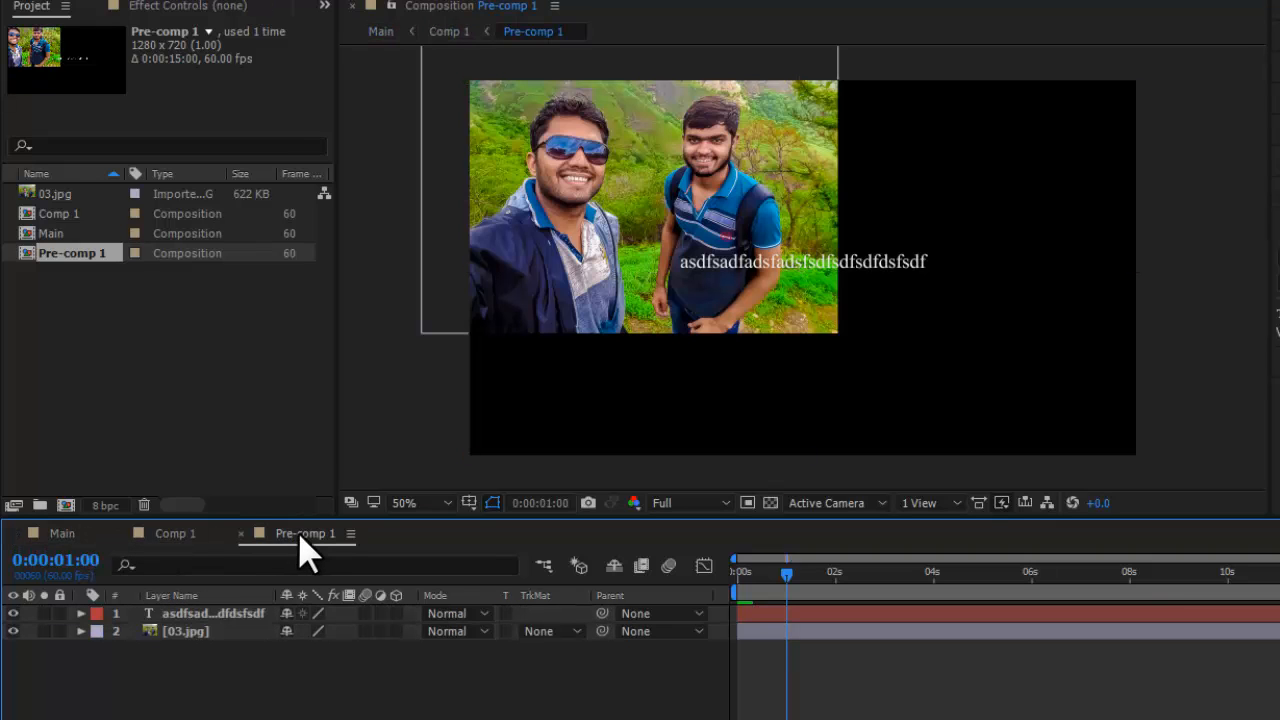
click(56, 536)
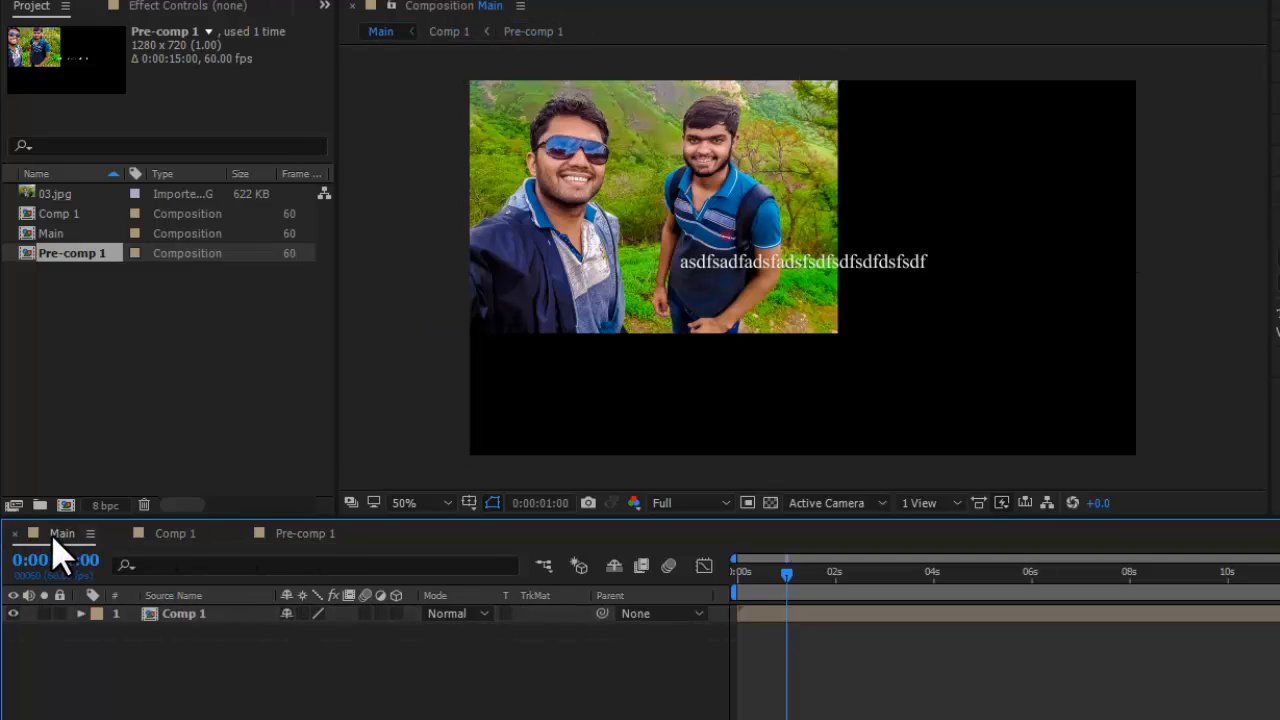
click(300, 537)
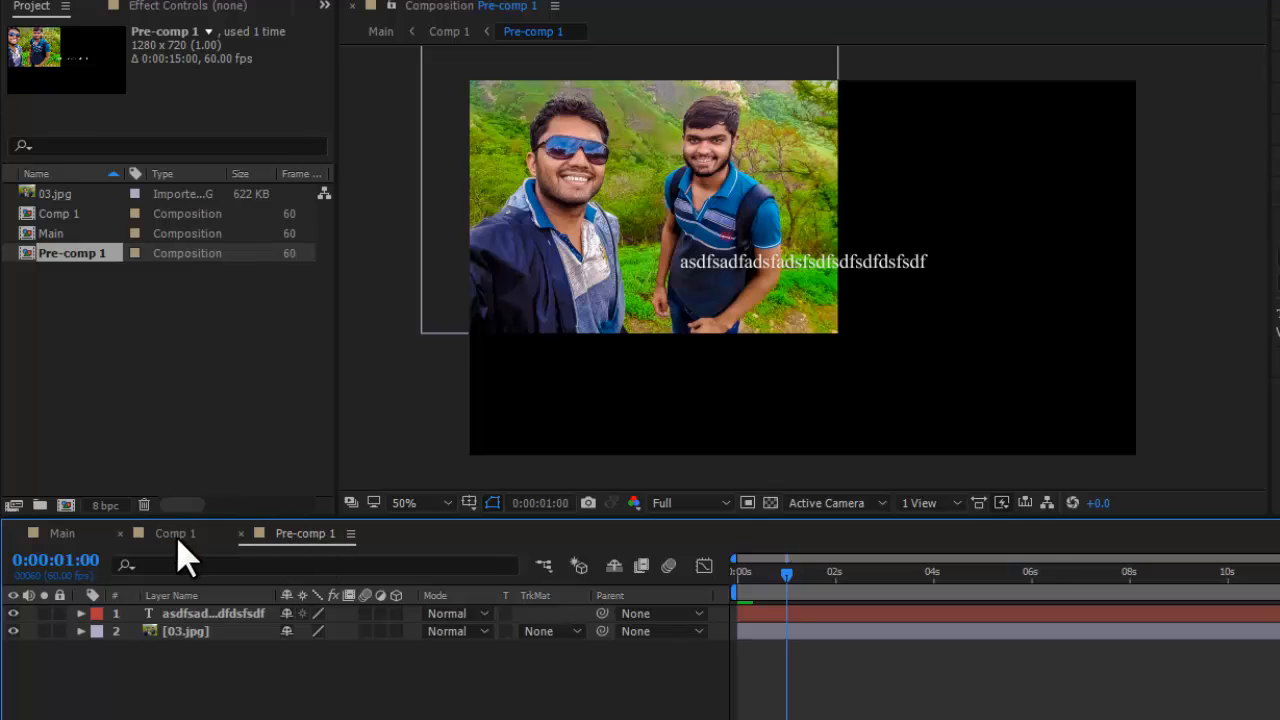
key(shift+Escape)
click(262, 542)
click(185, 550)
key(shift+Escape)
key(shift+Escape)
key(shift+Escape)
key(shift+Escape)
key(shift+Escape)
key(shift+Escape)
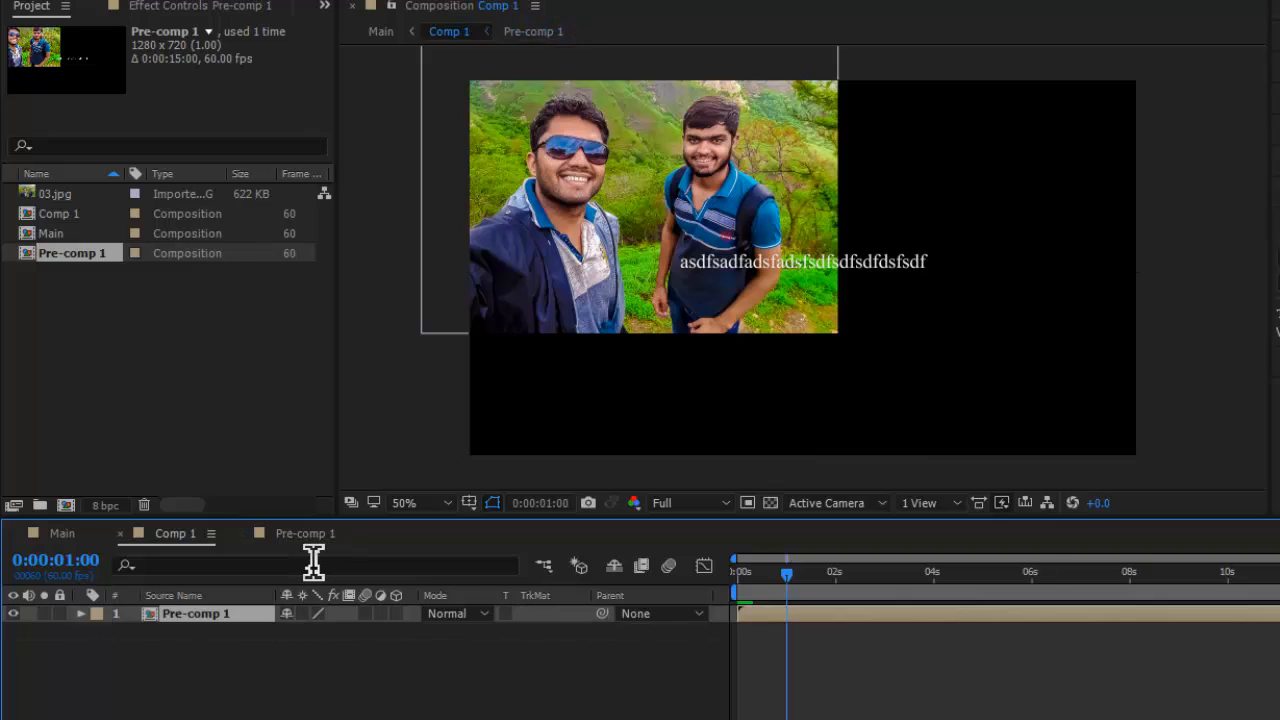
key(shift+Escape)
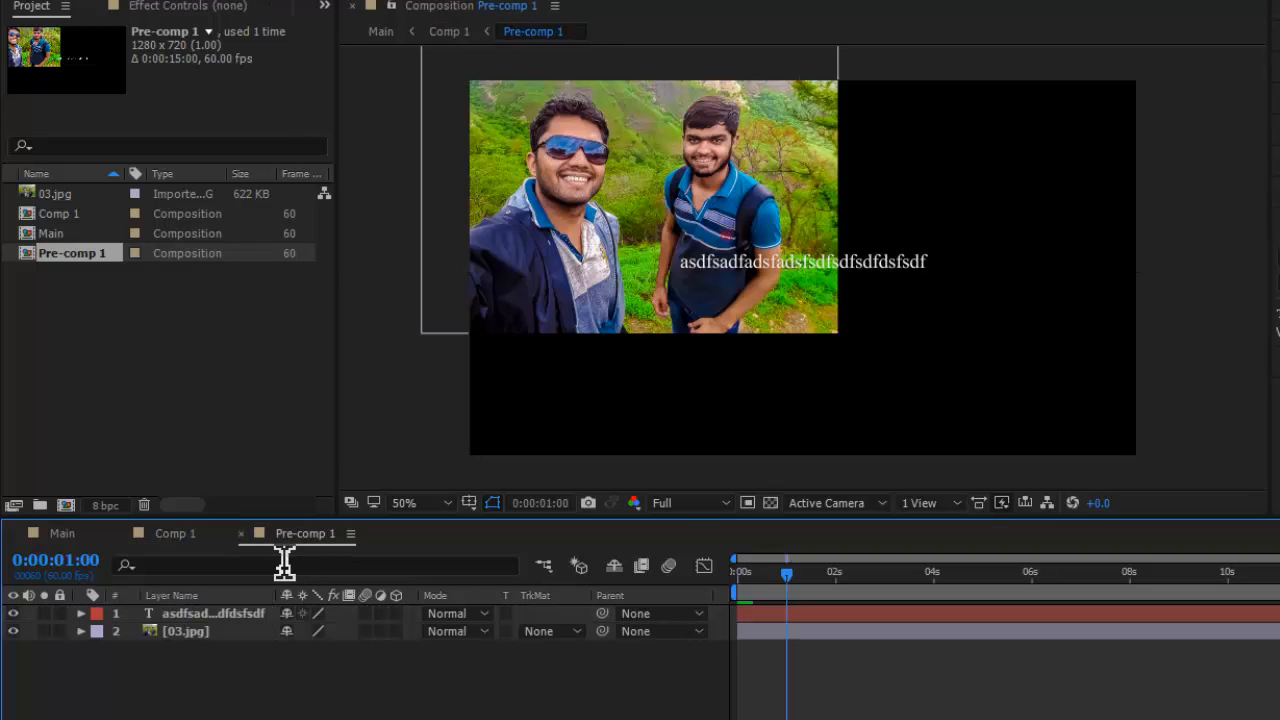
key(shift+Escape)
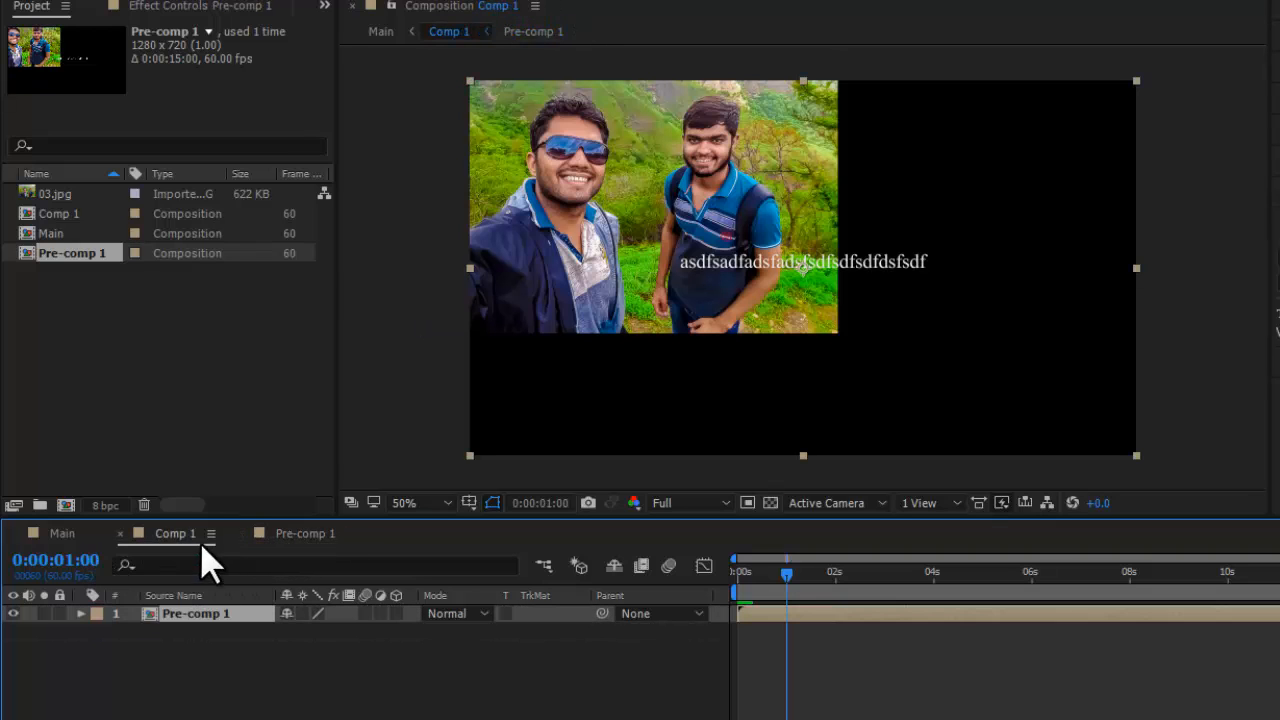
Toggle between Main and Comp 1, then between Main and Pre-comp 1.
click(62, 533)
key(shift+Escape)
key(shift+Escape)
key(shift+Escape)
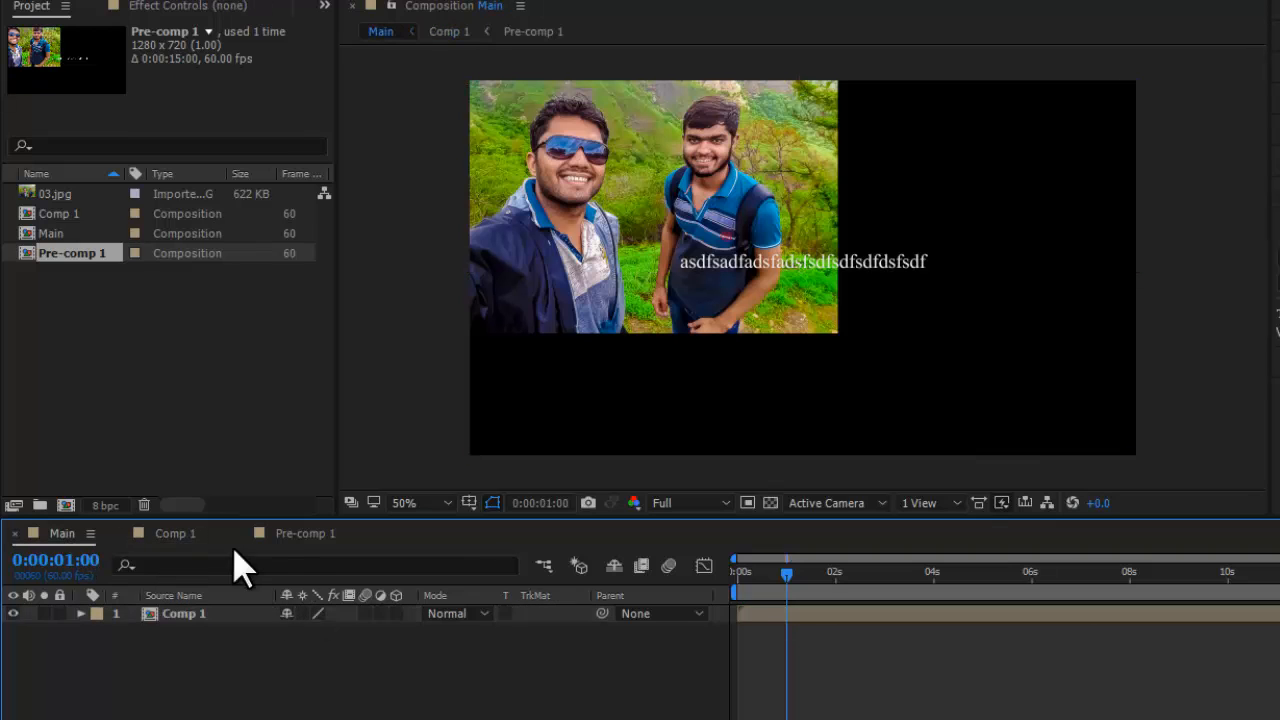
click(294, 538)
key(shift+Escape)
key(shift+Escape)
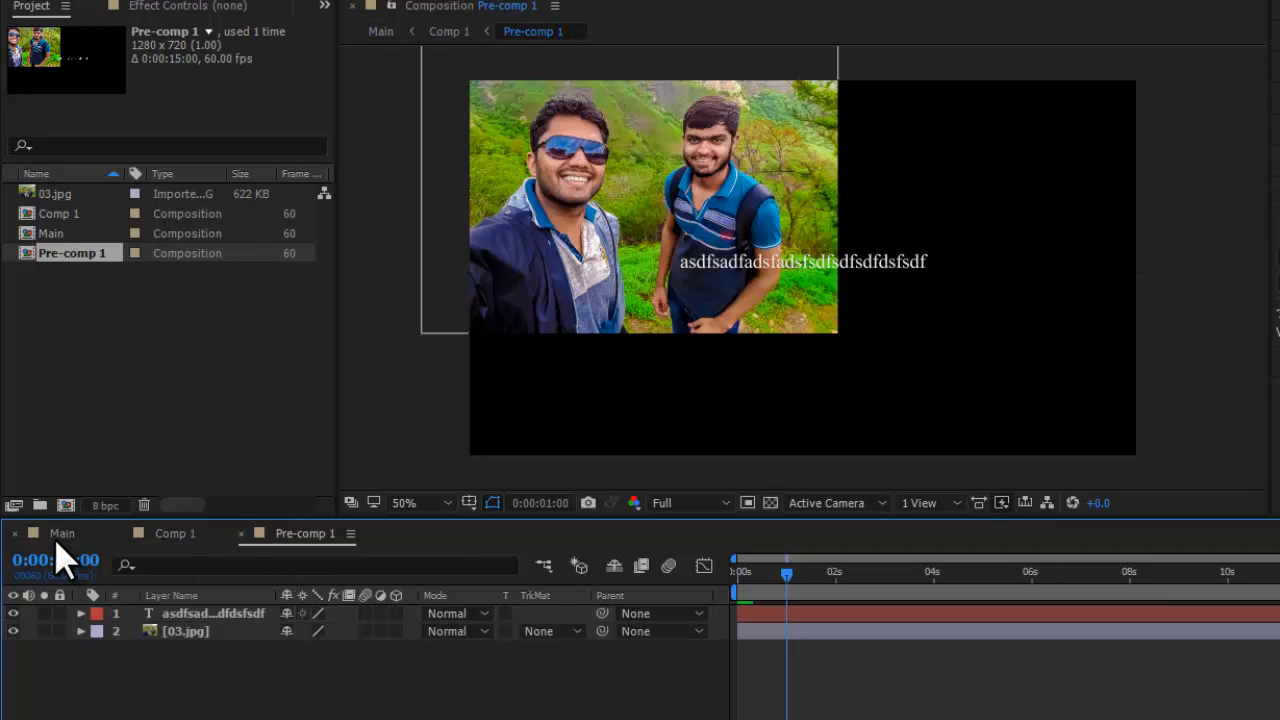
click(56, 538)
key(shift+Escape)
key(shift+Escape)
key(shift+Escape)
Create a new composition named Comp 2 at 1280 x 720, 60 frames per second and 0:00:15:00 duration.
right_click(150, 449)
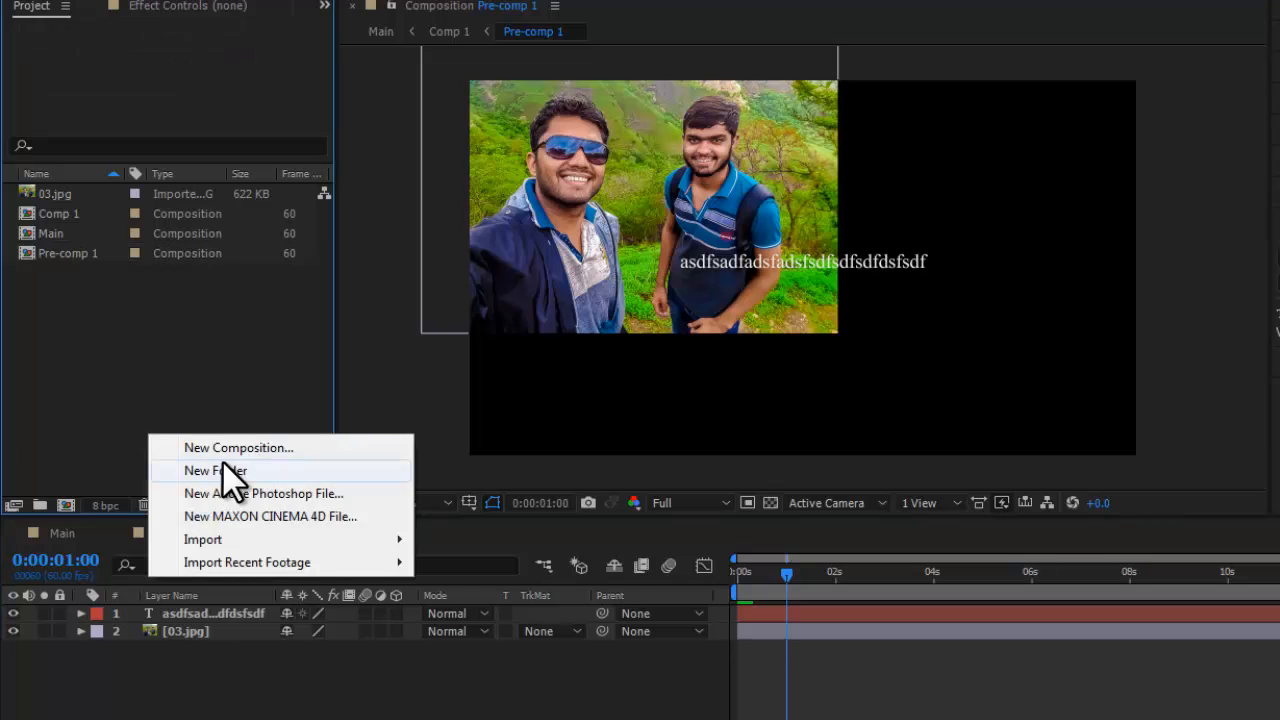
click(245, 450)
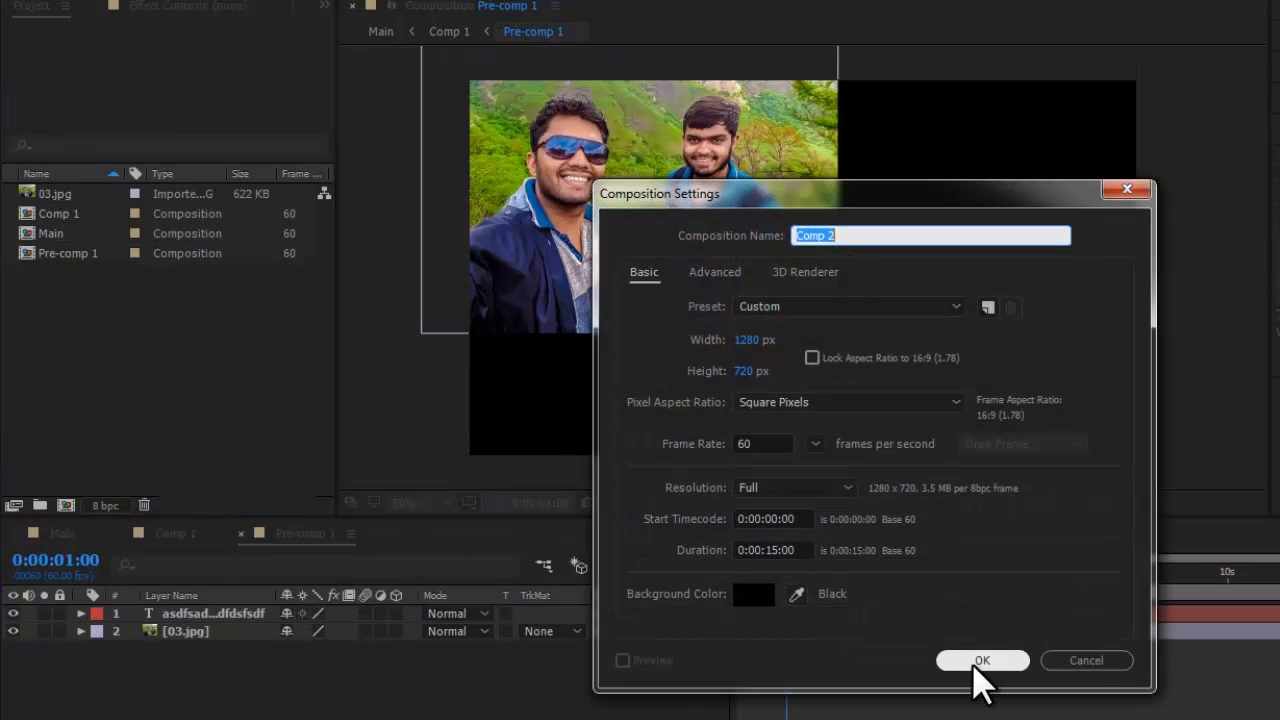
click(950, 660)
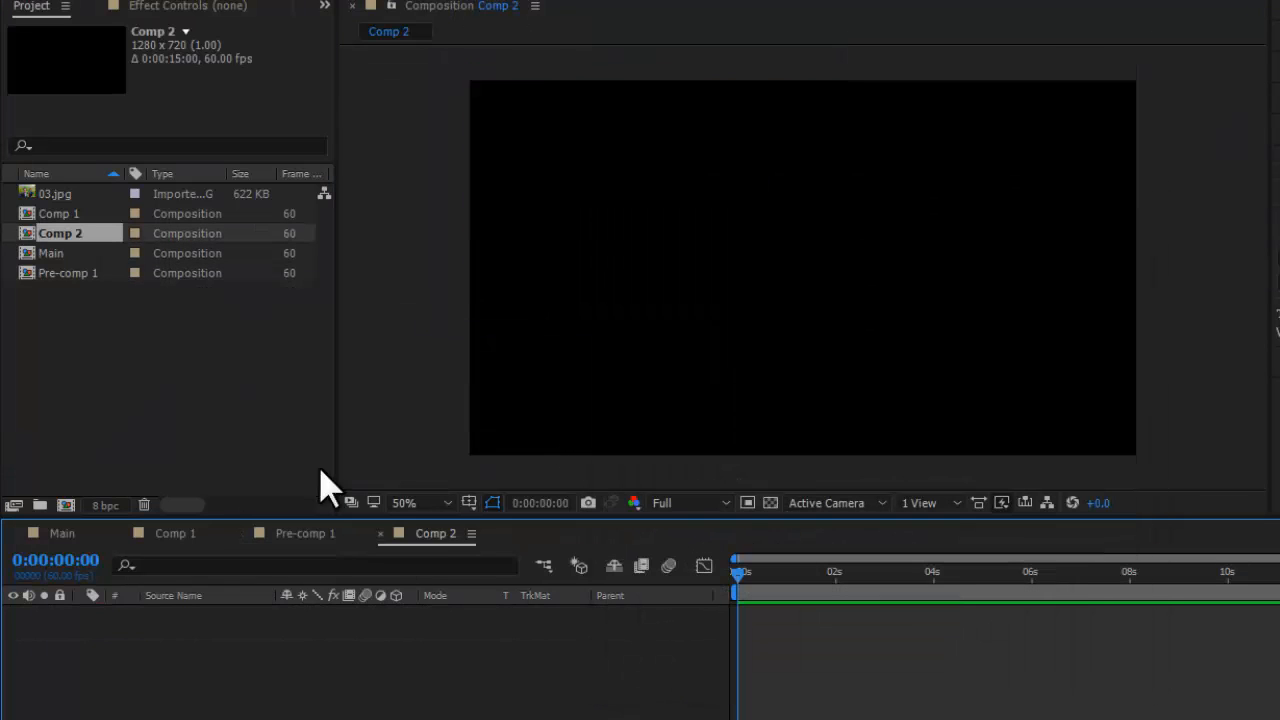
Toggle repeatedly from Pre-comp 1 to its recently viewed parent composition, then return to the empty Comp 2.
click(298, 533)
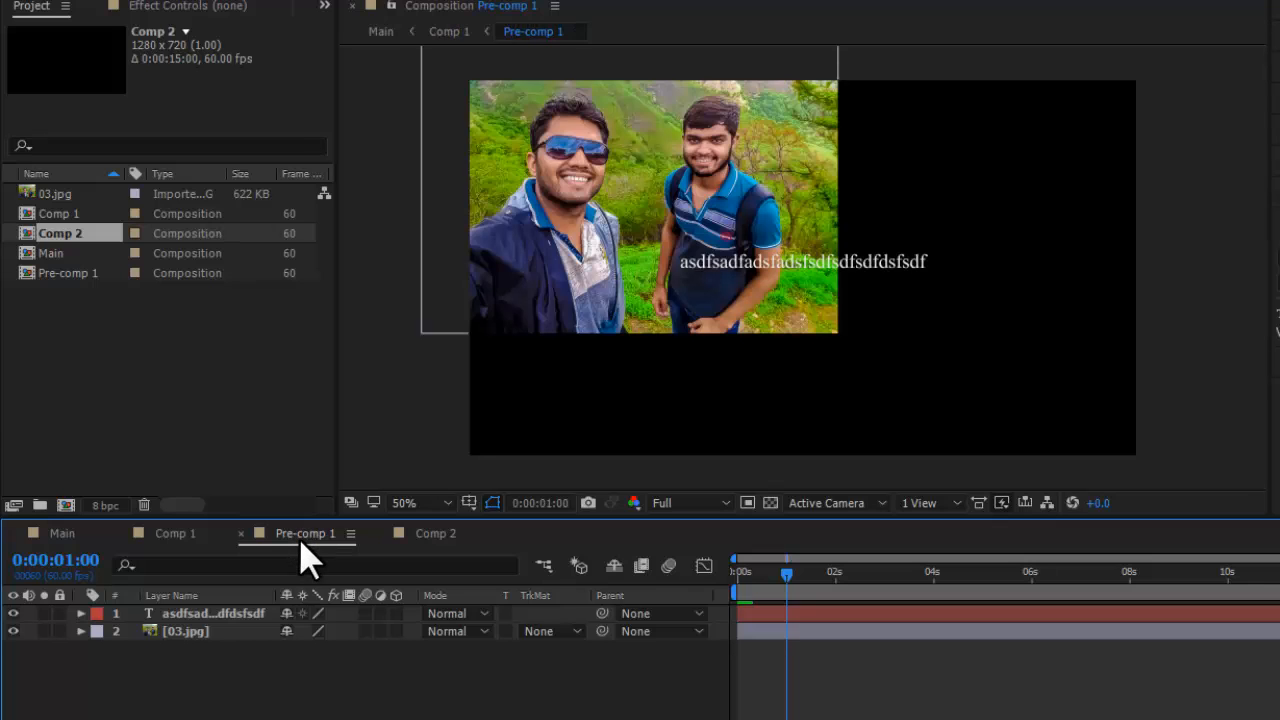
key(shift+Escape)
key(shift+Escape)
key(shift+Escape)
key(shift+Escape)
key(shift+Escape)
key(shift+Escape)
click(438, 535)
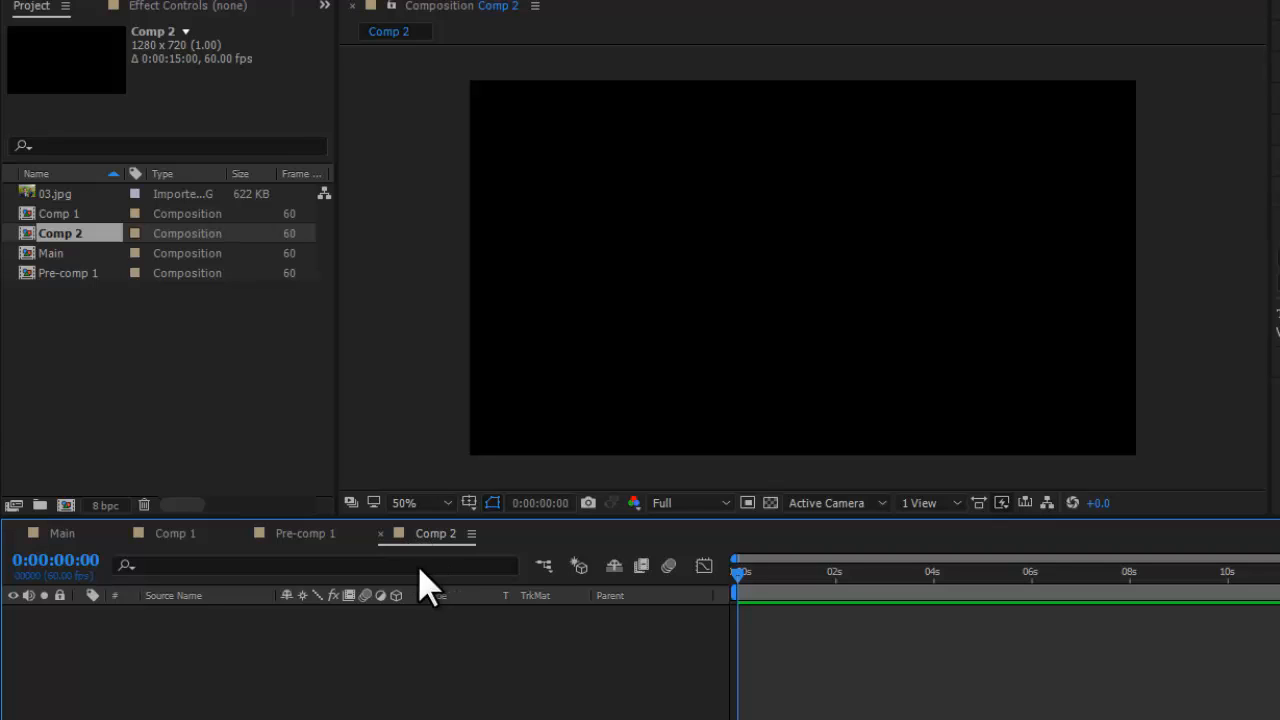
Toggle between Pre-comp 1 and Main, then between Comp 1 and Pre-comp 1, with the unrelated Comp 2 still open.
click(310, 536)
key(shift+Escape)
key(shift+Escape)
key(shift+Escape)
key(shift+Escape)
key(shift+Escape)
key(shift+Escape)
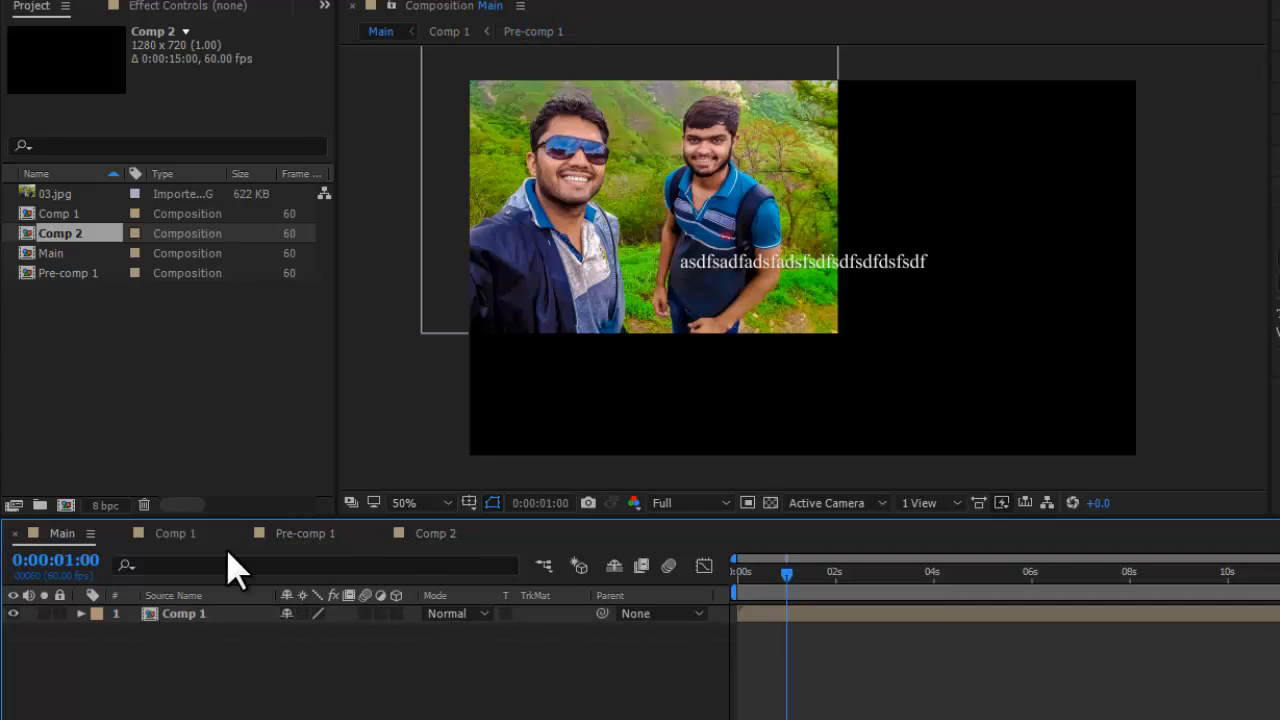
click(184, 541)
key(shift+Escape)
key(shift+Escape)
key(shift+Escape)
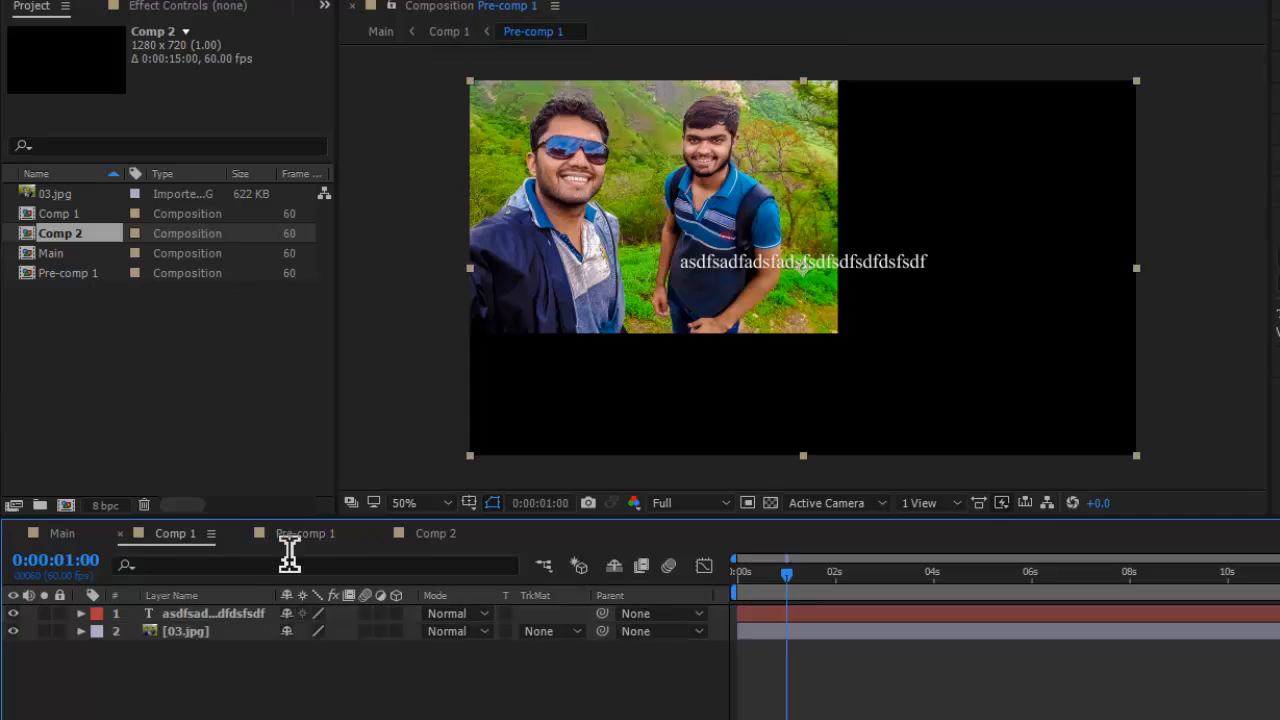
key(shift+Escape)
Try nesting Main in Comp 2 and toggling through the linked compositions, then undo the nesting.
click(428, 537)
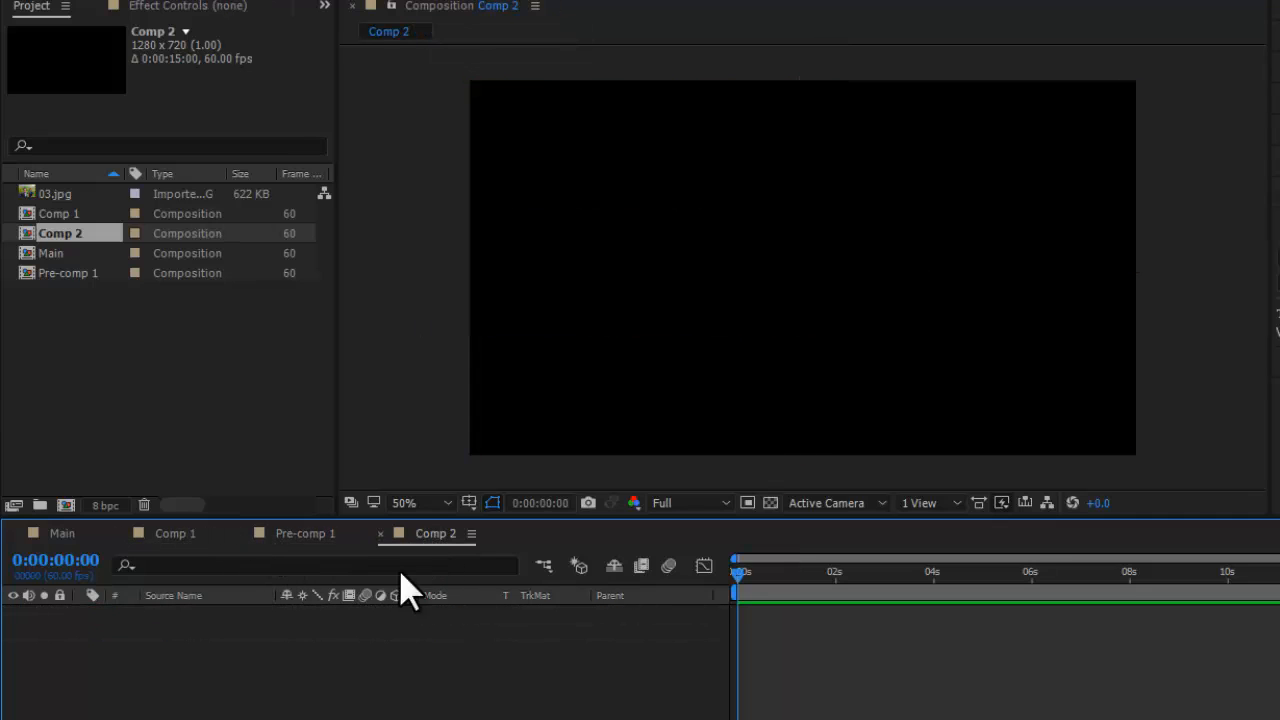
drag(48, 253, 366, 698)
key(shift+Escape)
key(shift+Escape)
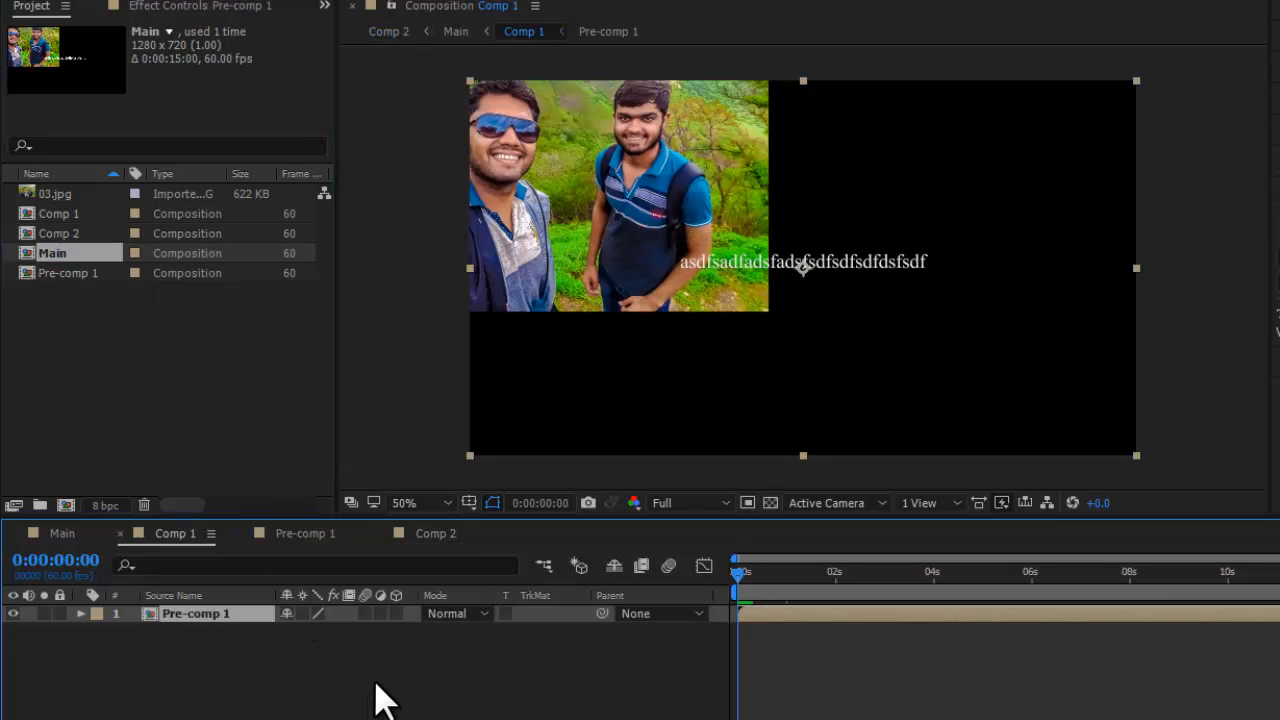
key(shift+Escape)
key(ctrl+z)
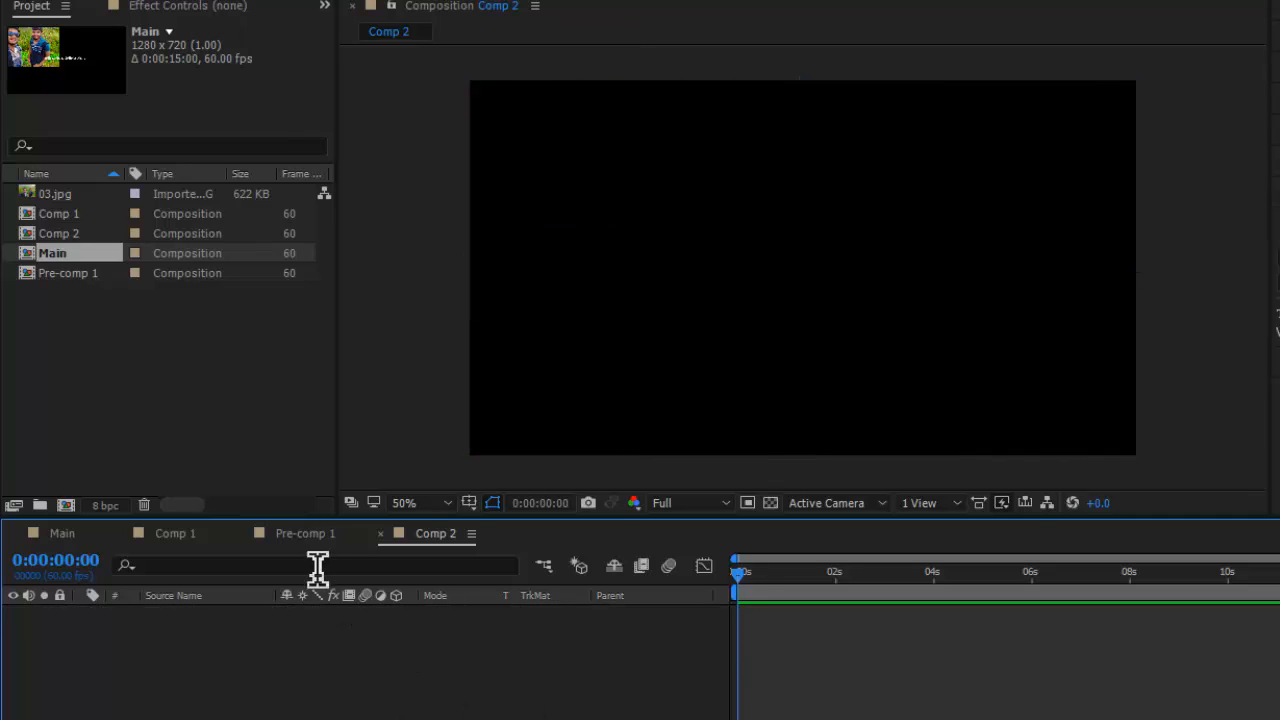
Open Pre-comp 1 and follow its composition hierarchy up to Main.
click(301, 538)
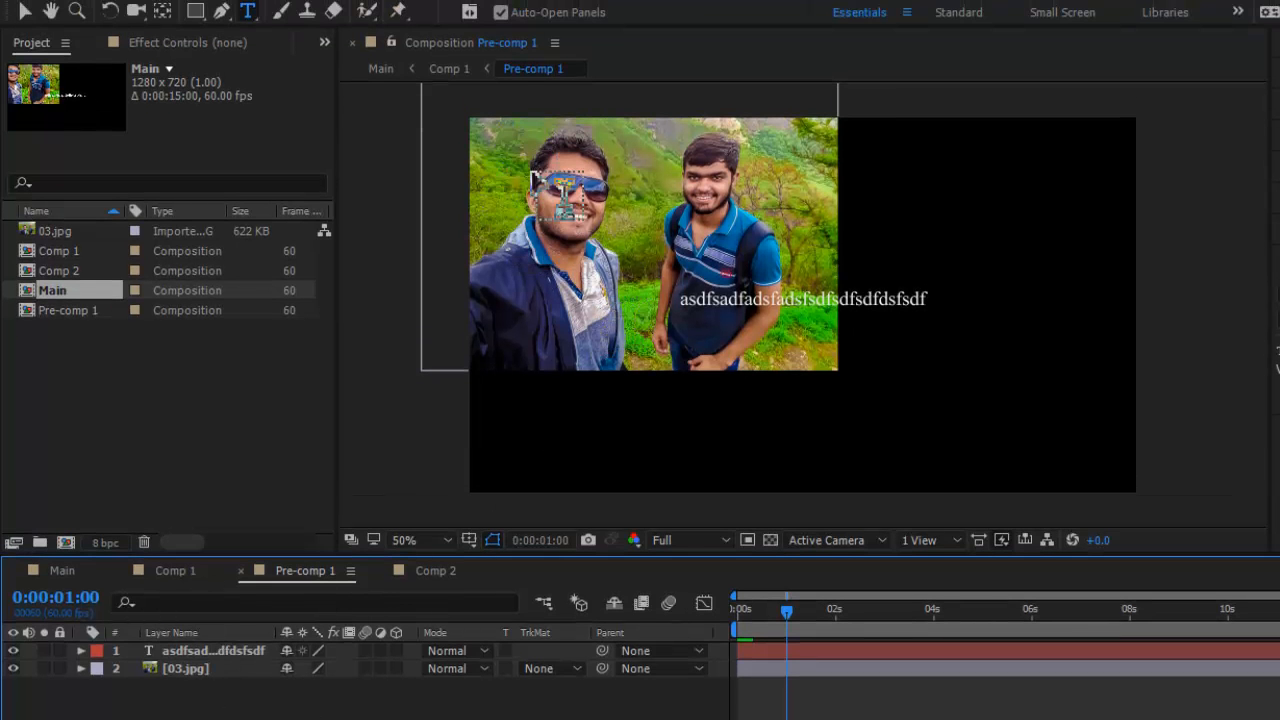
click(379, 70)
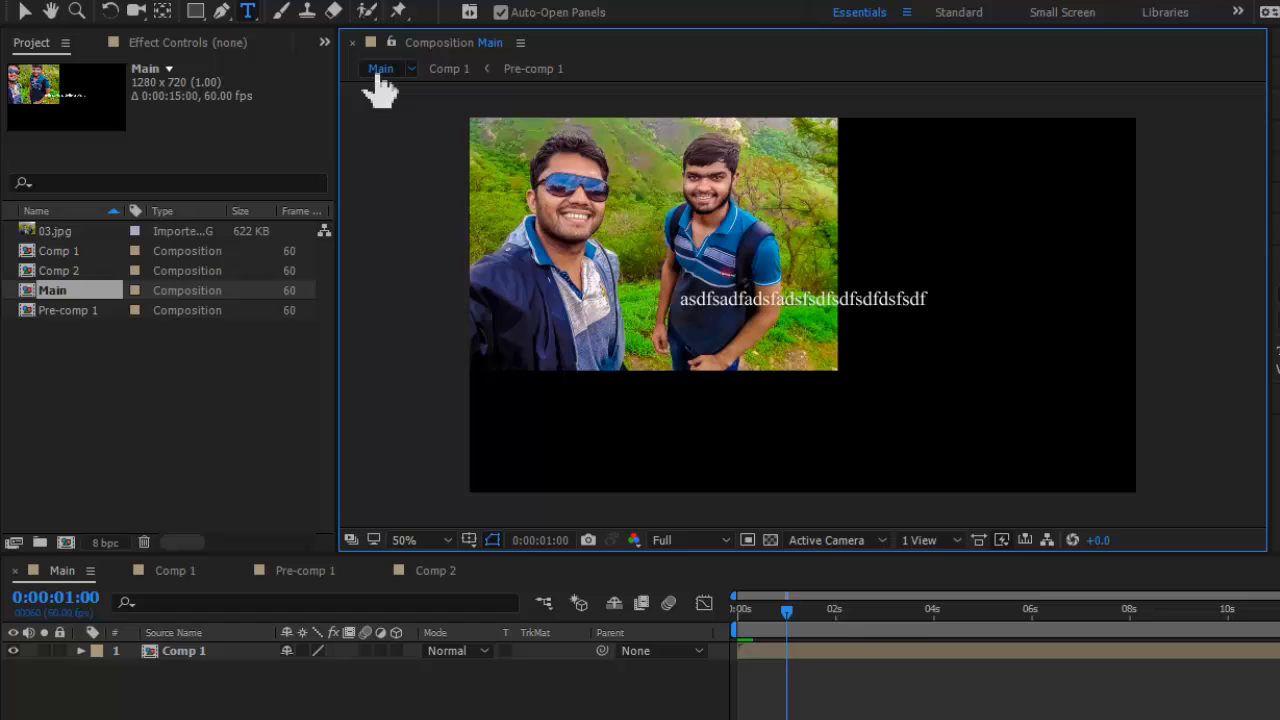
In Pre-comp 1, pre-compose the 03.jpg layer under its default name, moving all attributes and opening the new composition.
click(447, 69)
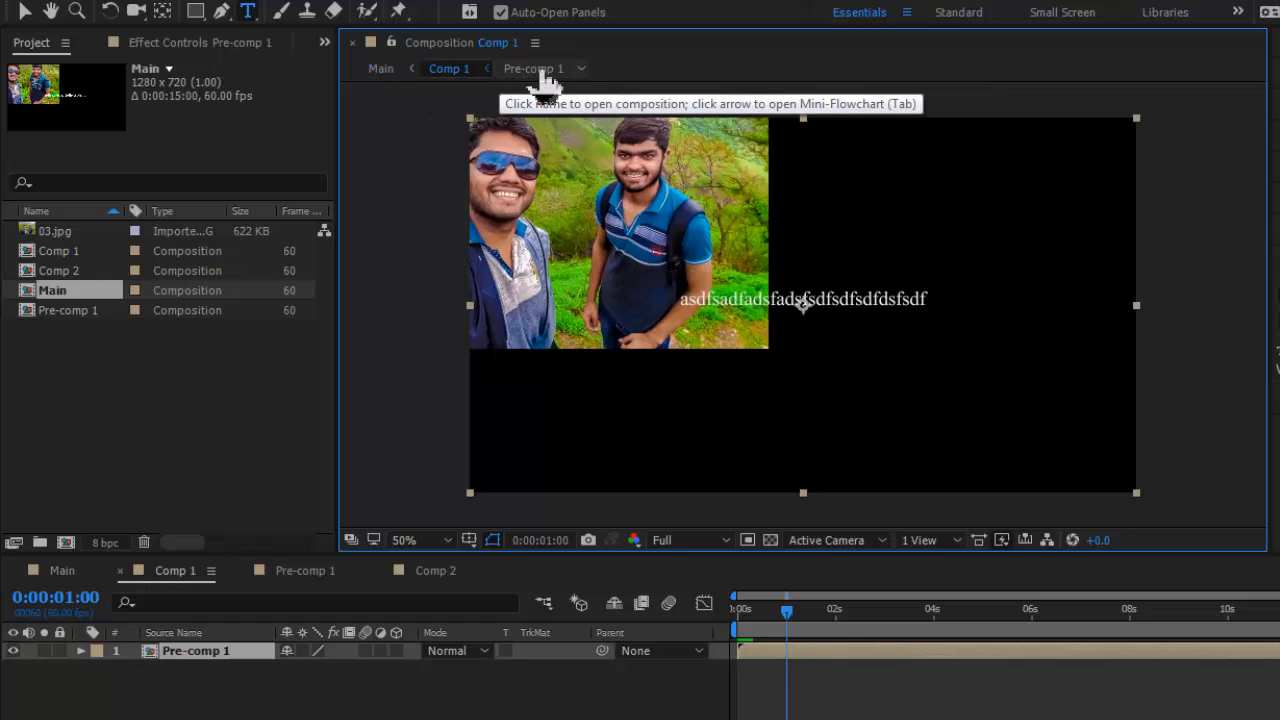
click(540, 70)
click(249, 684)
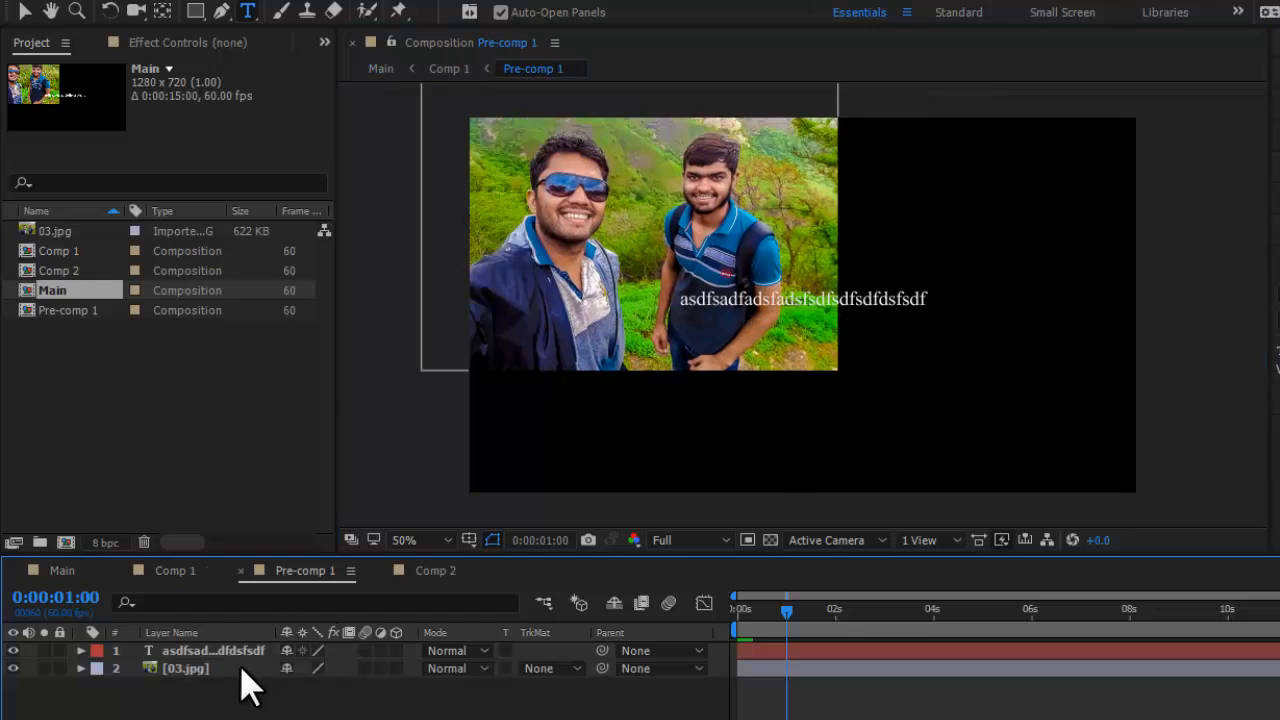
right_click(230, 668)
click(302, 658)
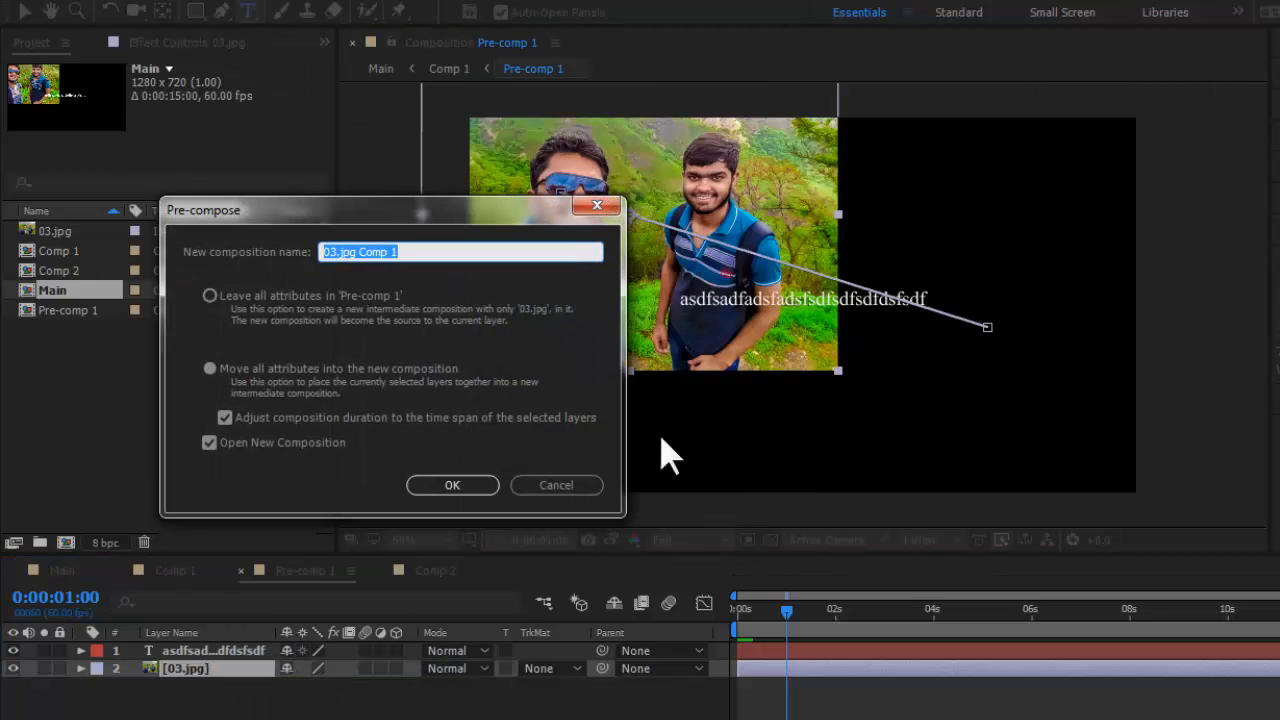
click(432, 248)
click(452, 484)
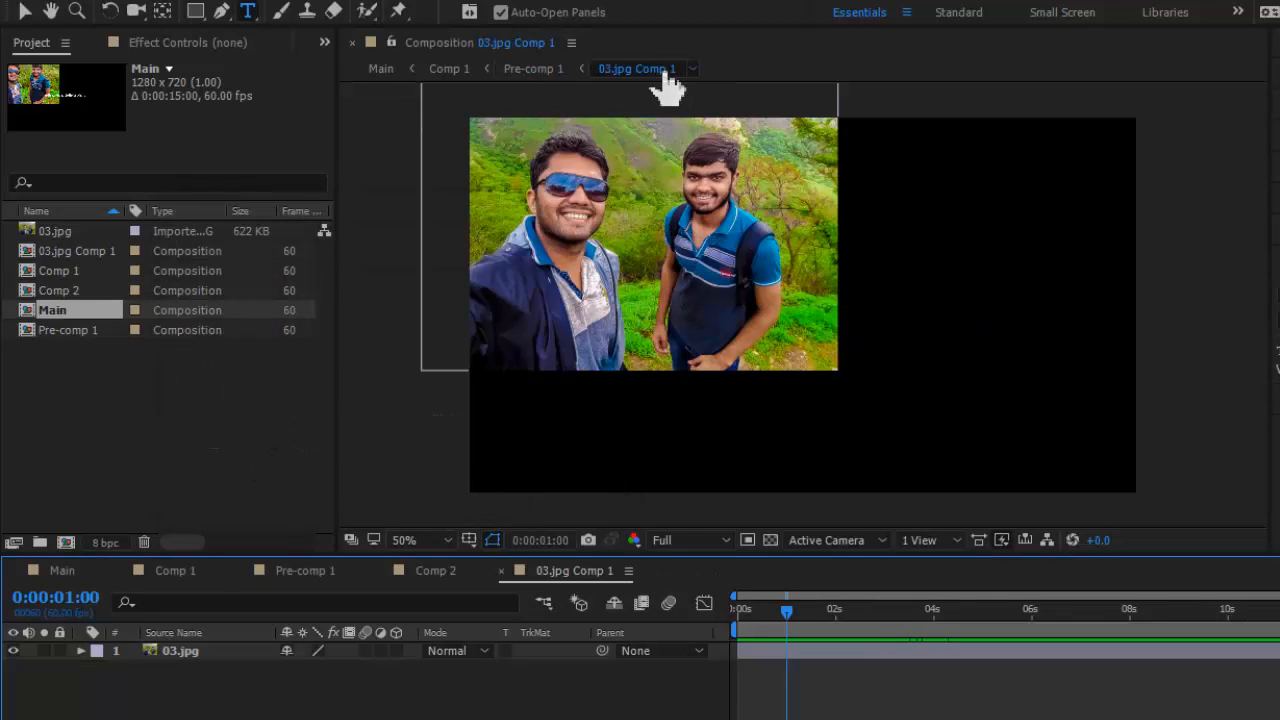
Follow the composition hierarchy from 03.jpg Comp 1 up to Main, and back down to 03.jpg Comp 1.
click(538, 77)
click(452, 74)
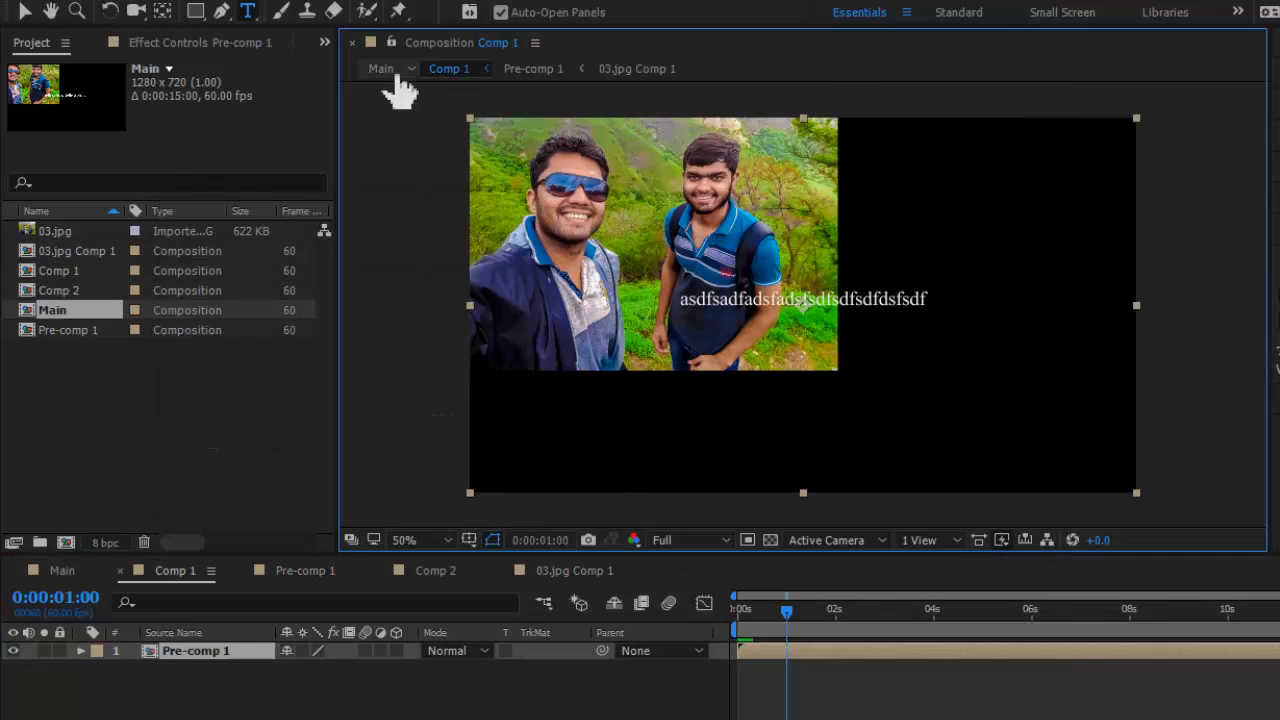
click(381, 72)
click(449, 68)
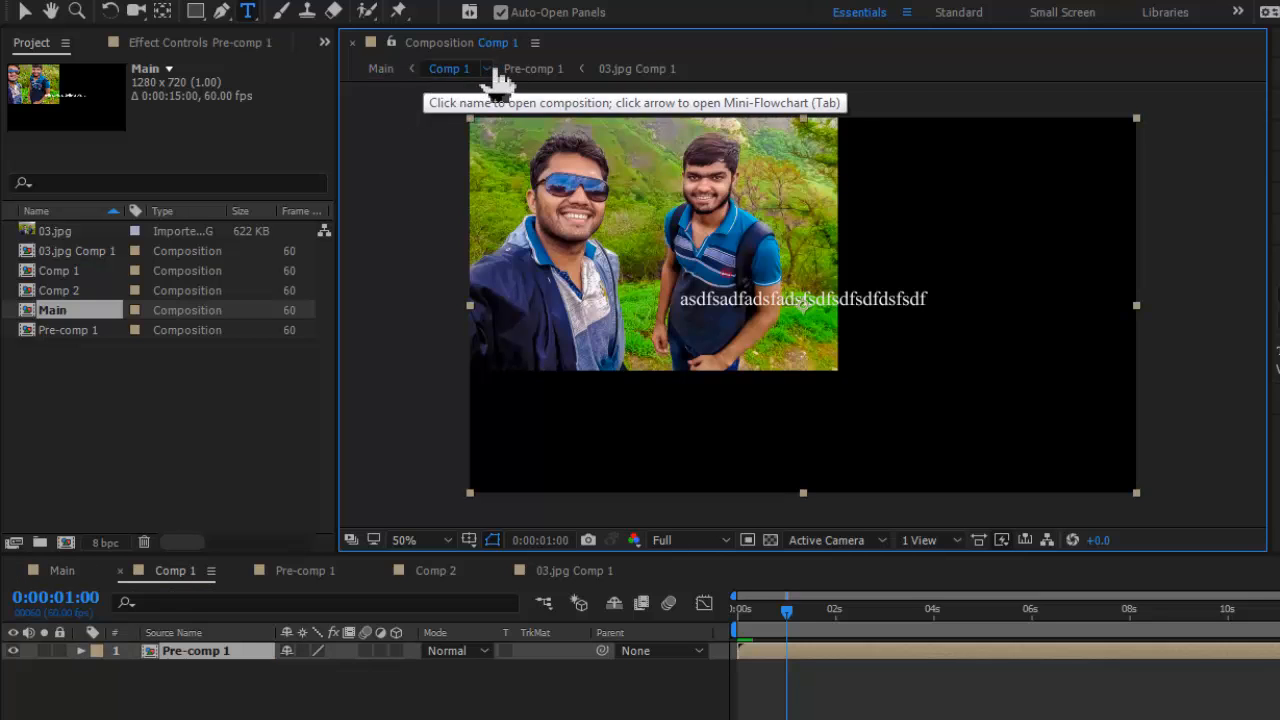
click(533, 68)
click(629, 72)
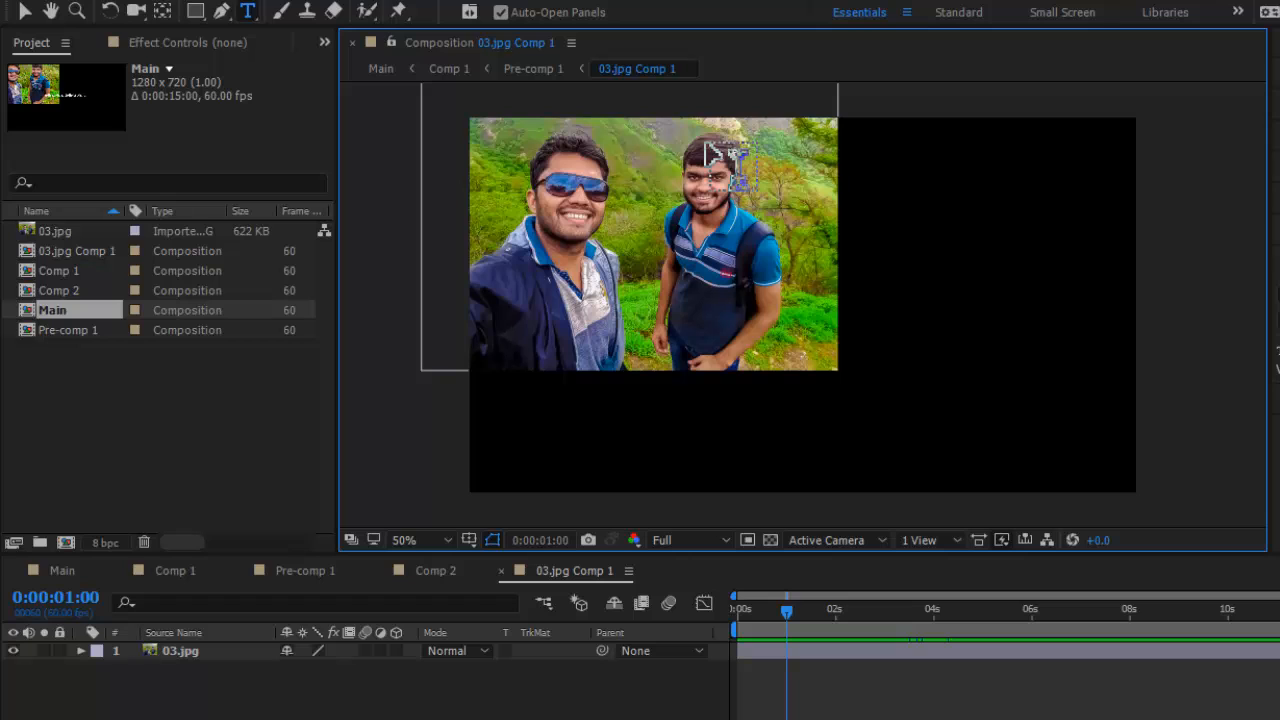
Show the mini-flowchart from Pre-comp 1 and use it to open 03.jpg Comp 1, then return to Comp 1.
click(530, 70)
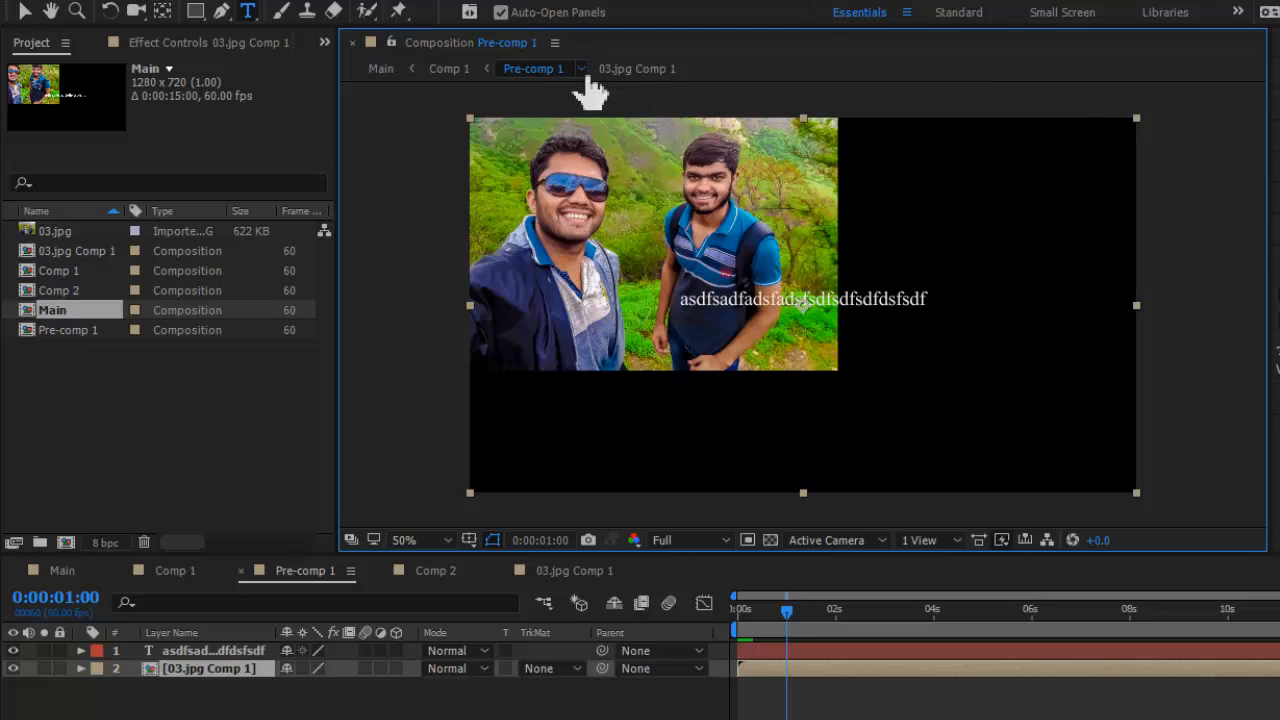
click(581, 69)
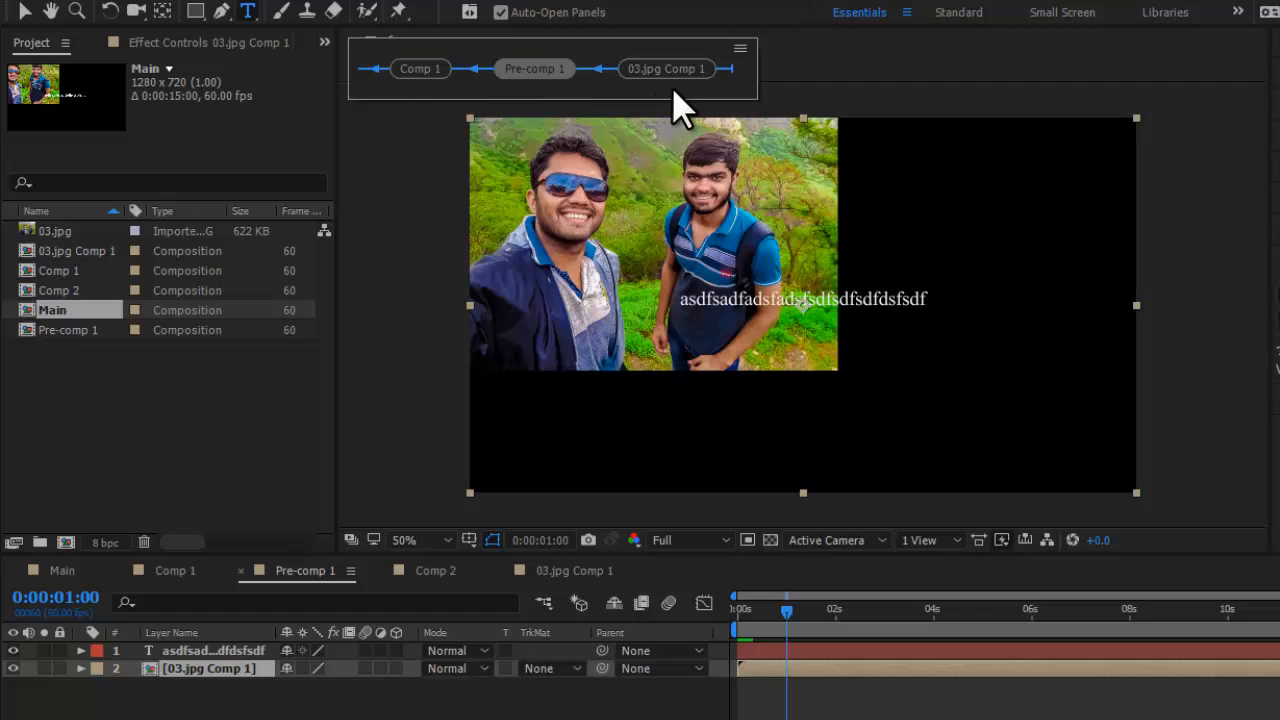
click(697, 66)
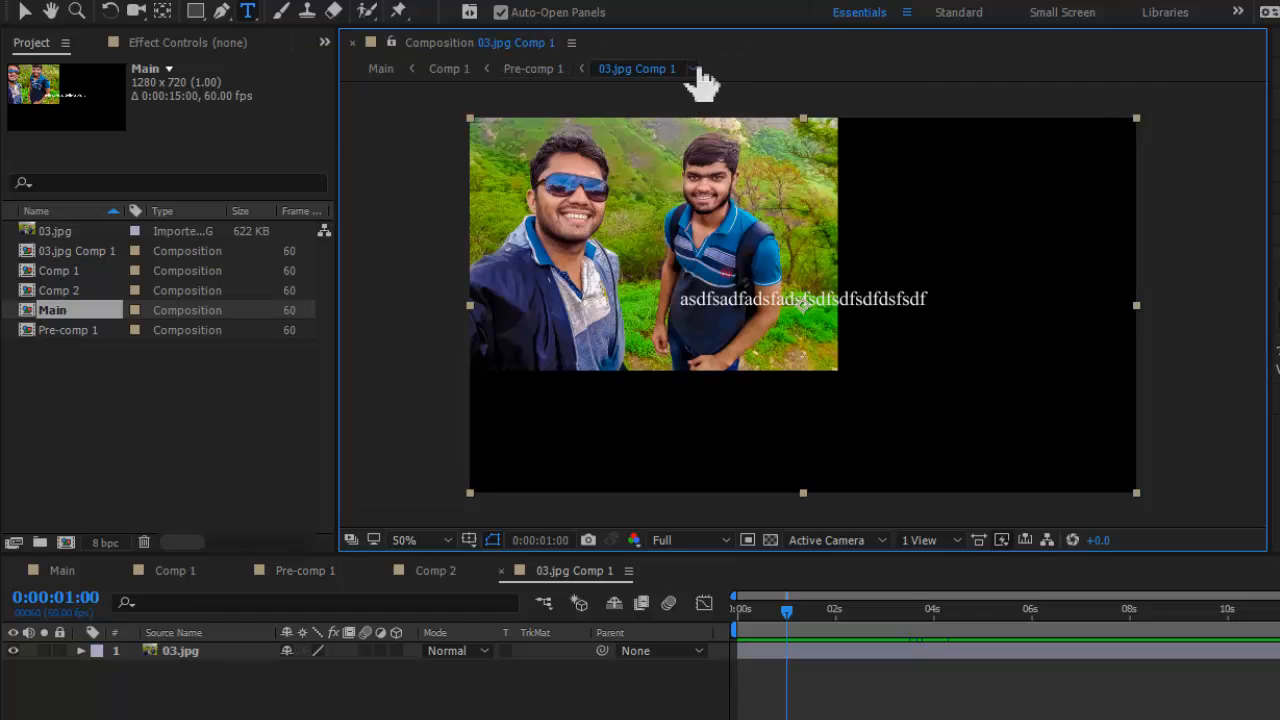
click(580, 69)
click(425, 67)
Browse the mini-flowchart from Comp 1 through Pre-comp 1 and back to Comp 1.
click(411, 70)
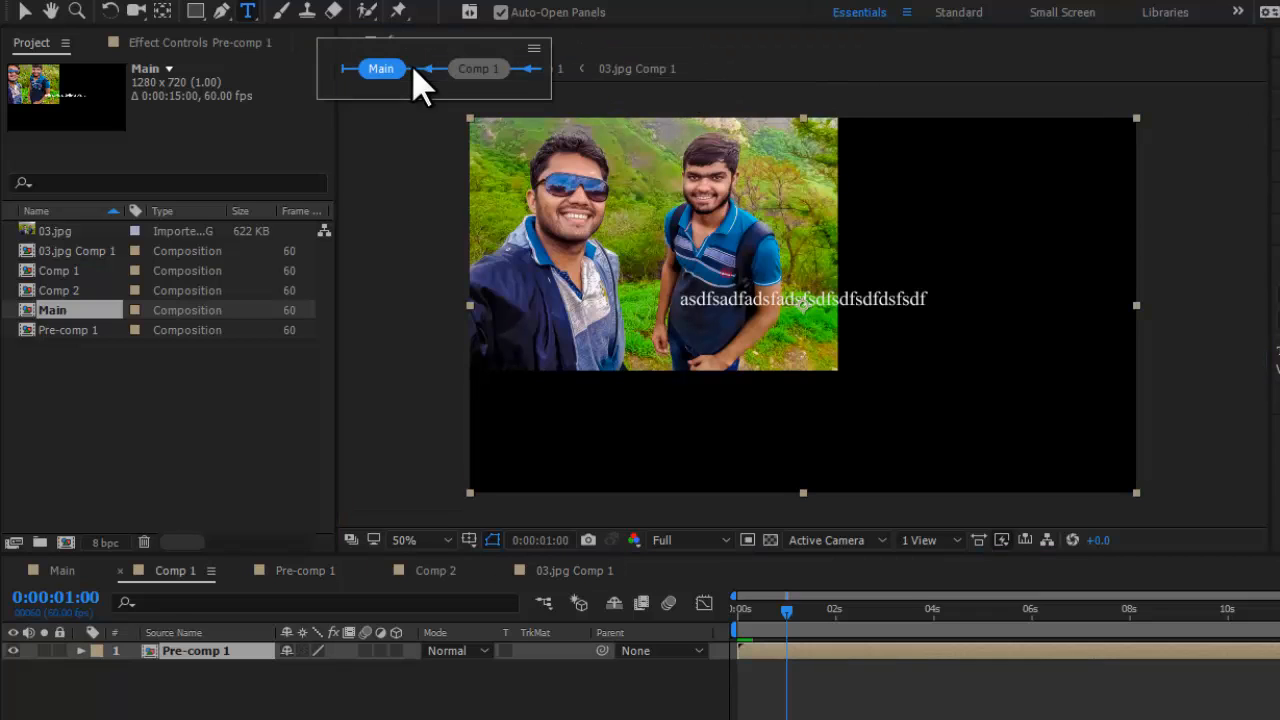
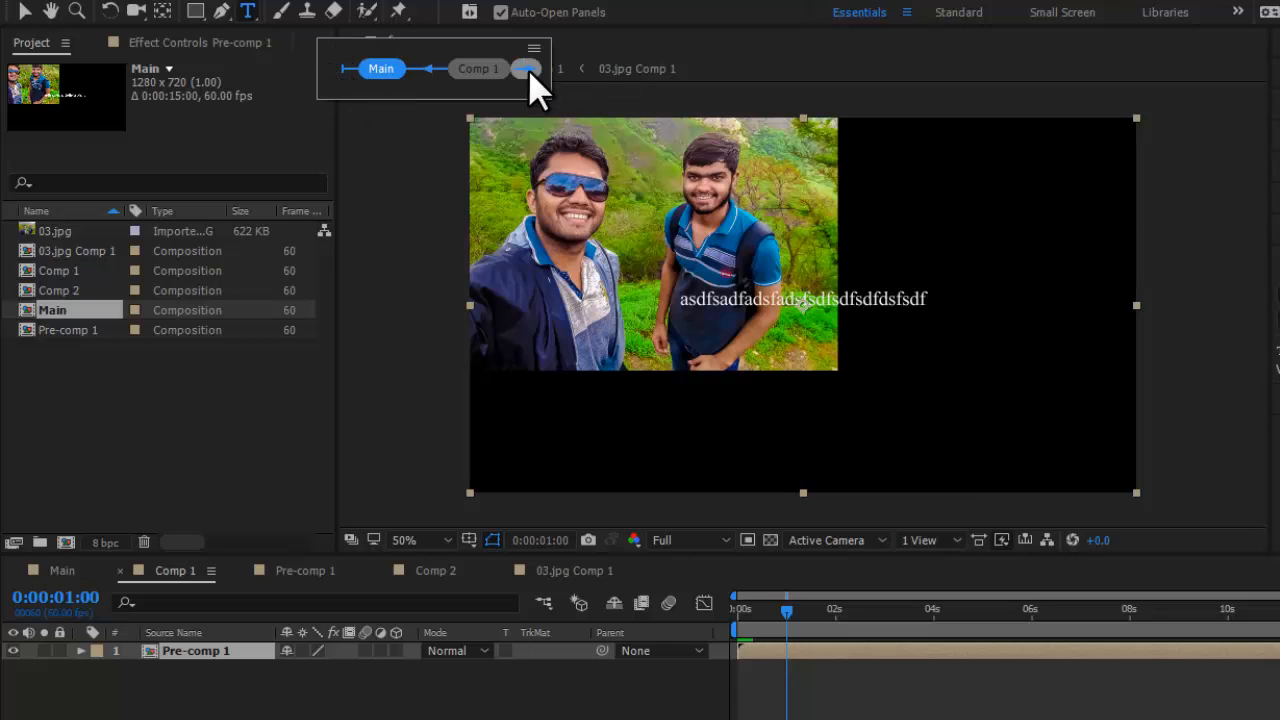
click(527, 69)
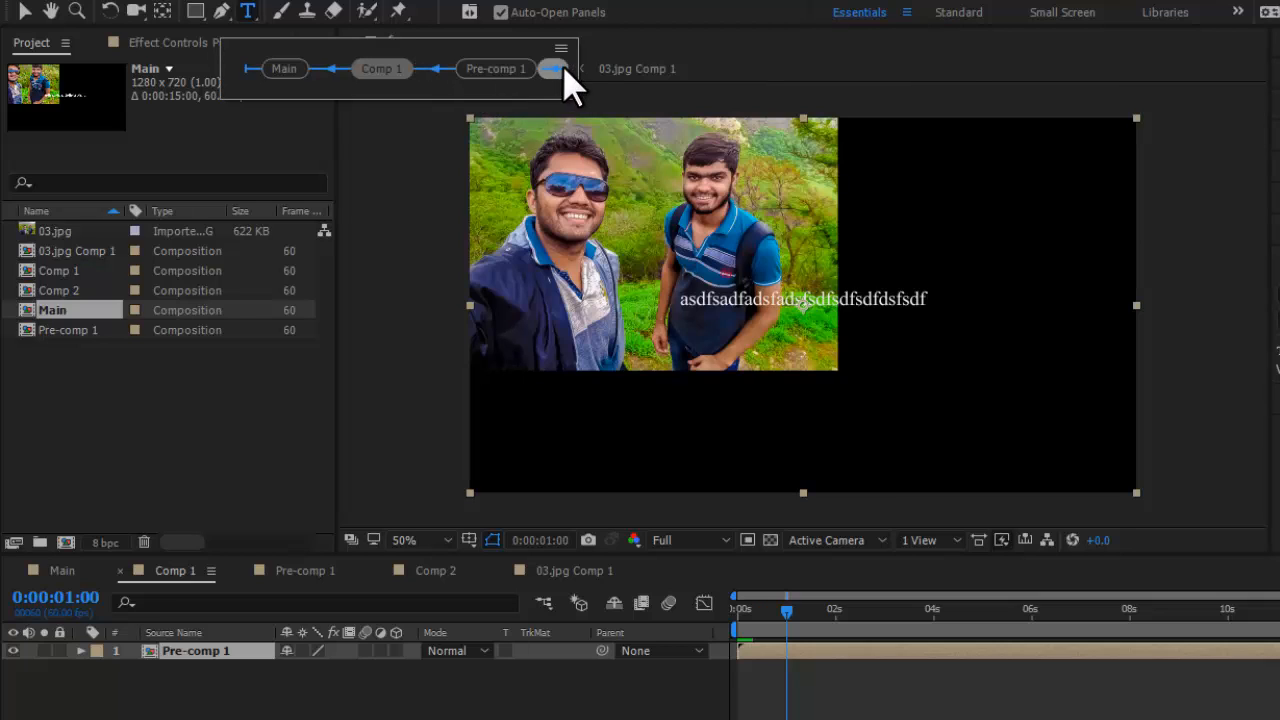
click(556, 70)
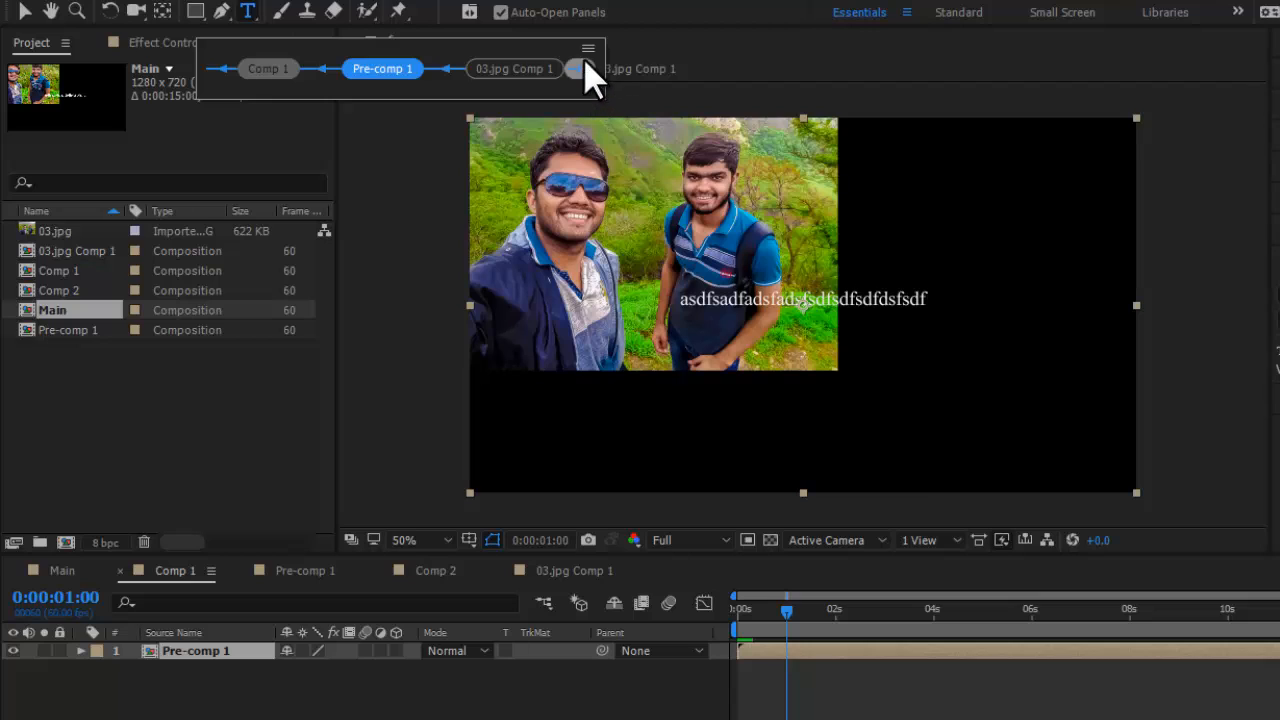
click(225, 65)
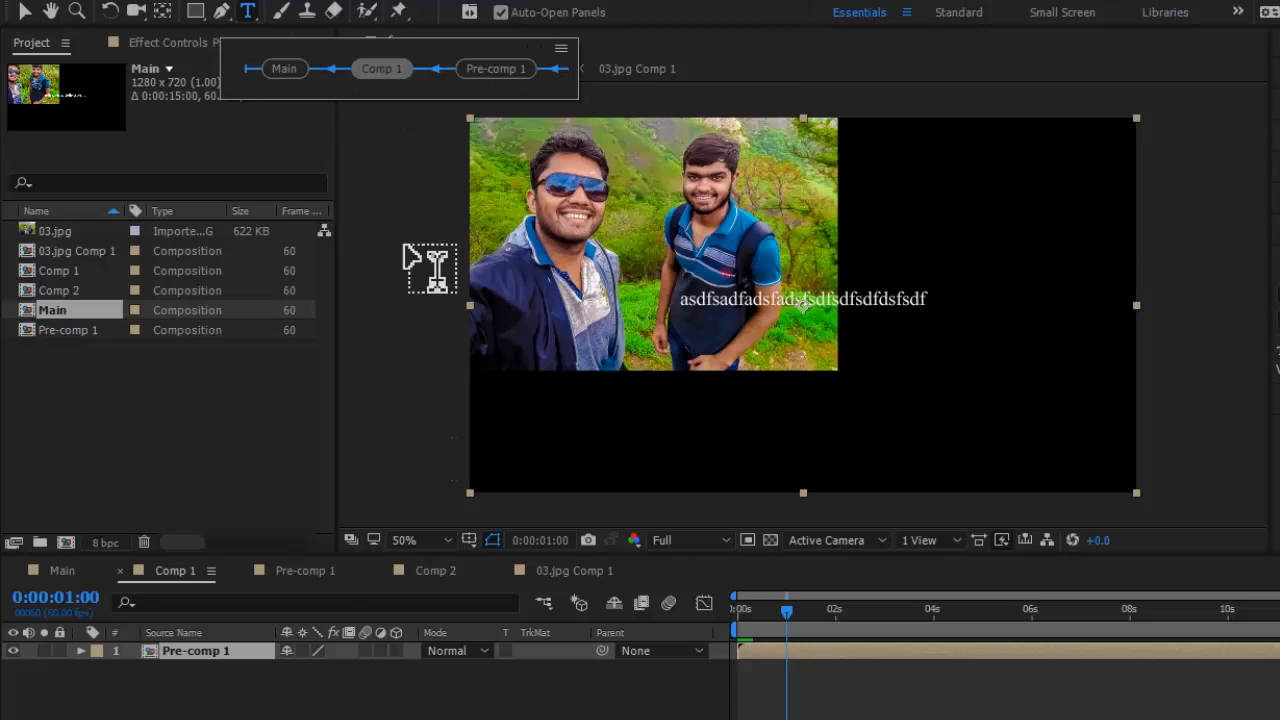
Nest Pre-comp 1 in the Main composition as a second layer below Comp 1.
click(305, 570)
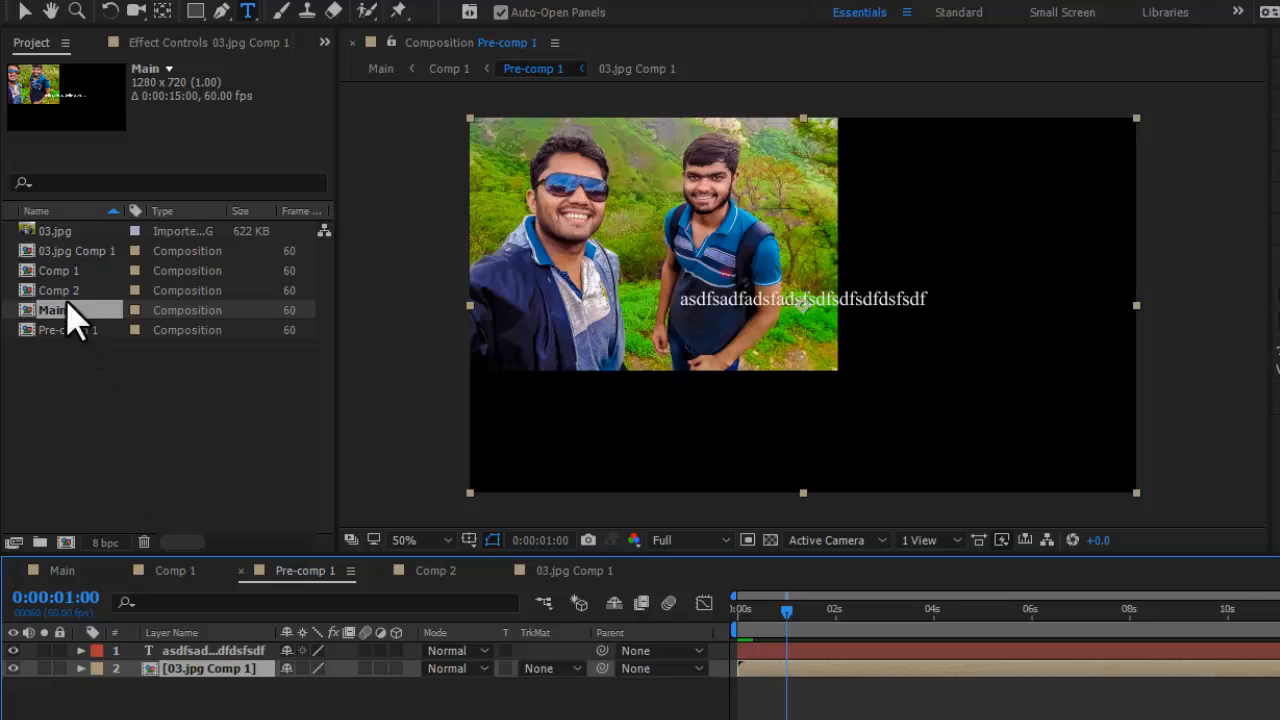
click(45, 570)
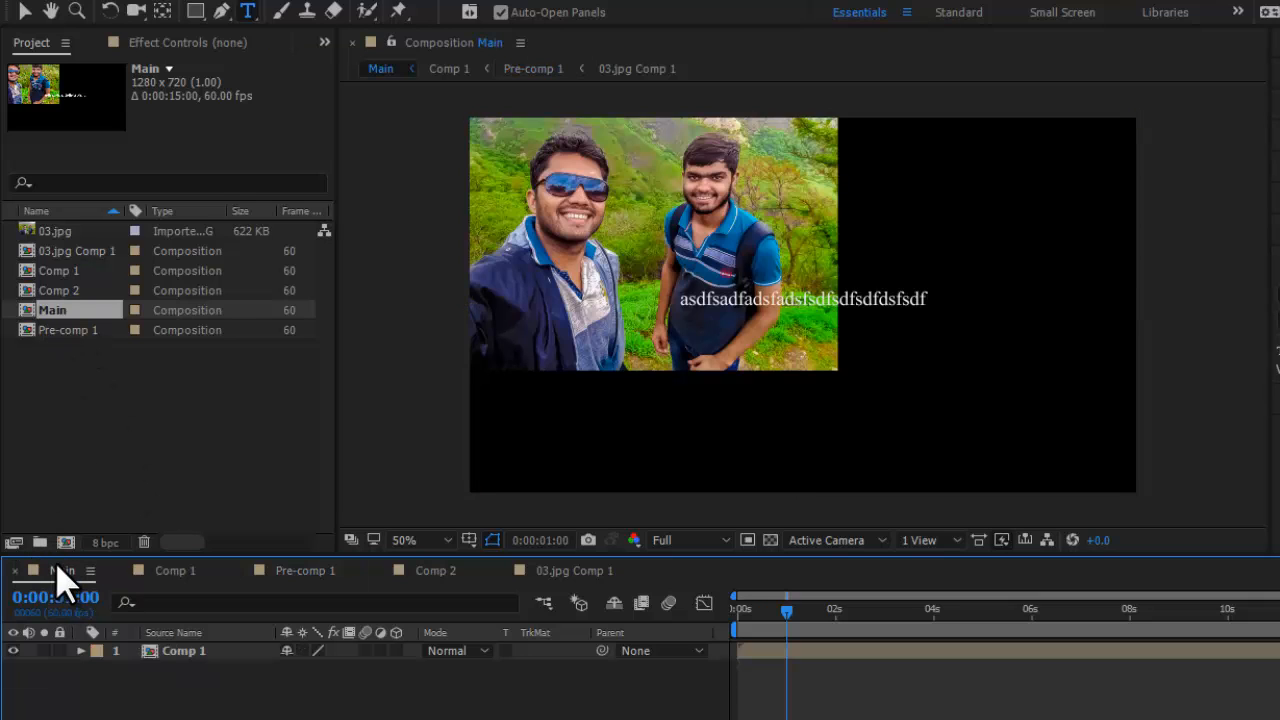
click(76, 251)
drag(76, 330, 218, 700)
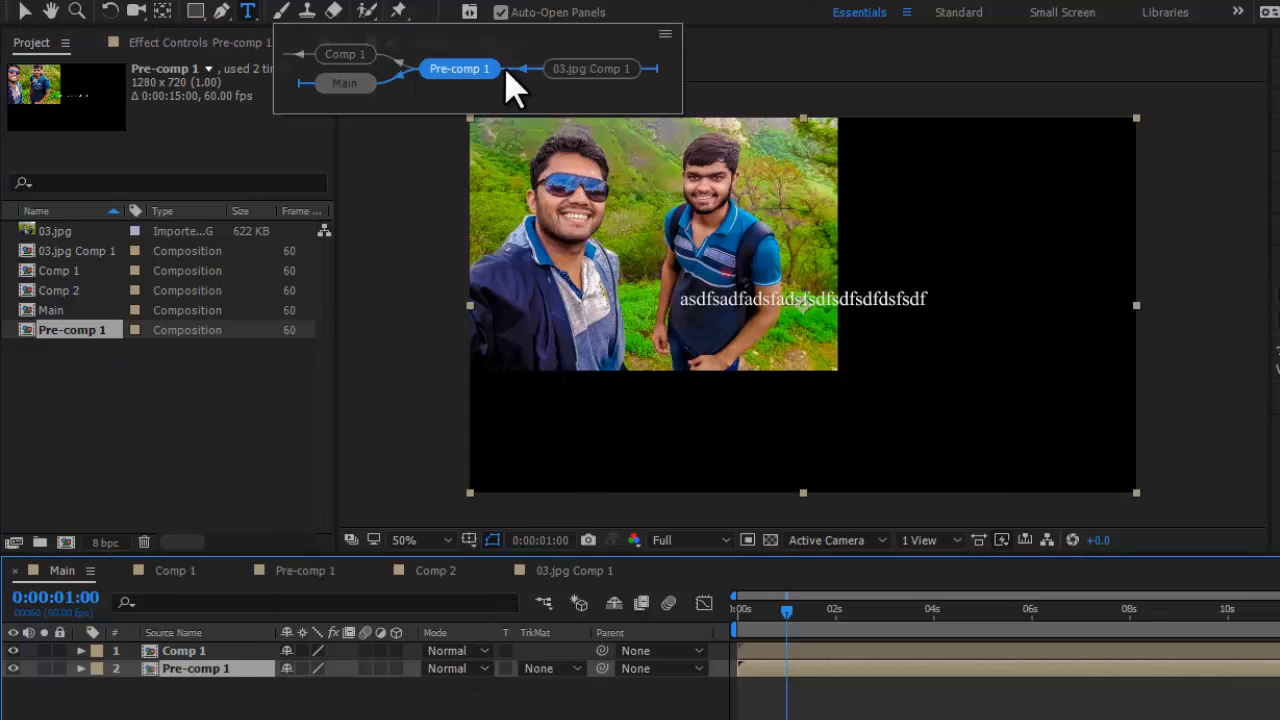
Examine in Main's mini-flowchart how Pre-comp 1 branches to both Comp 1 and Main.
click(507, 68)
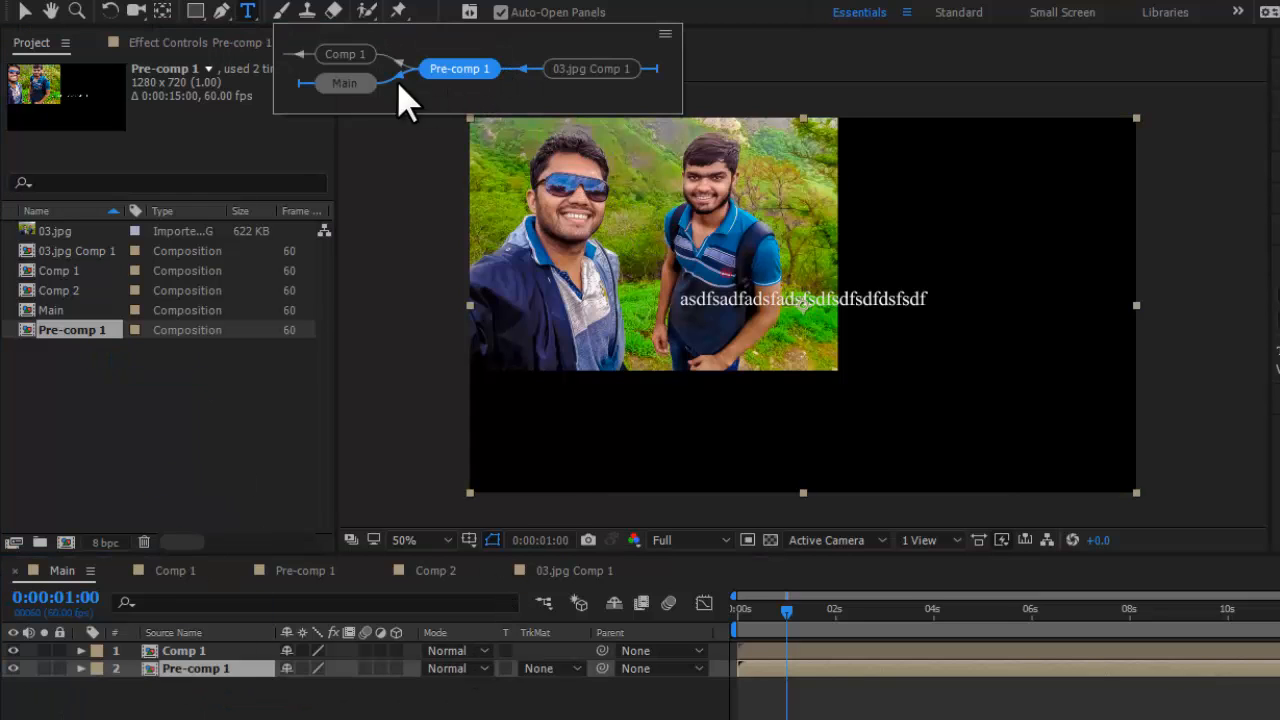
click(302, 56)
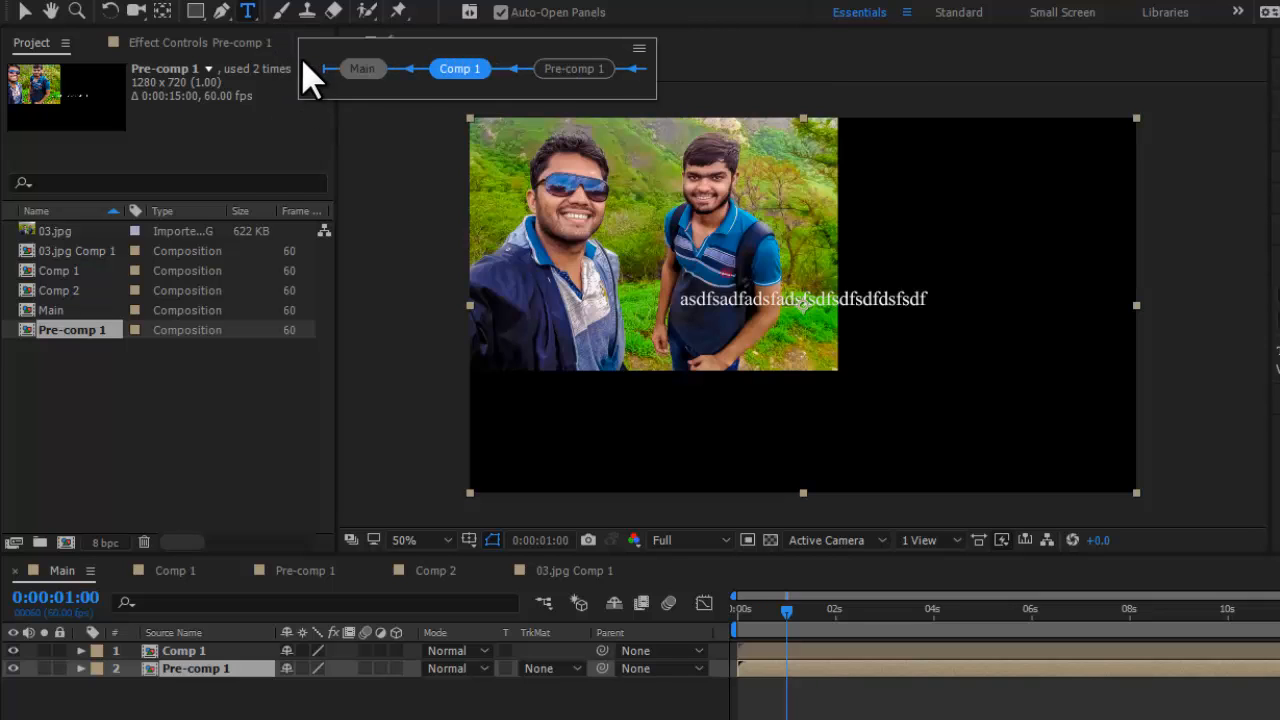
click(514, 71)
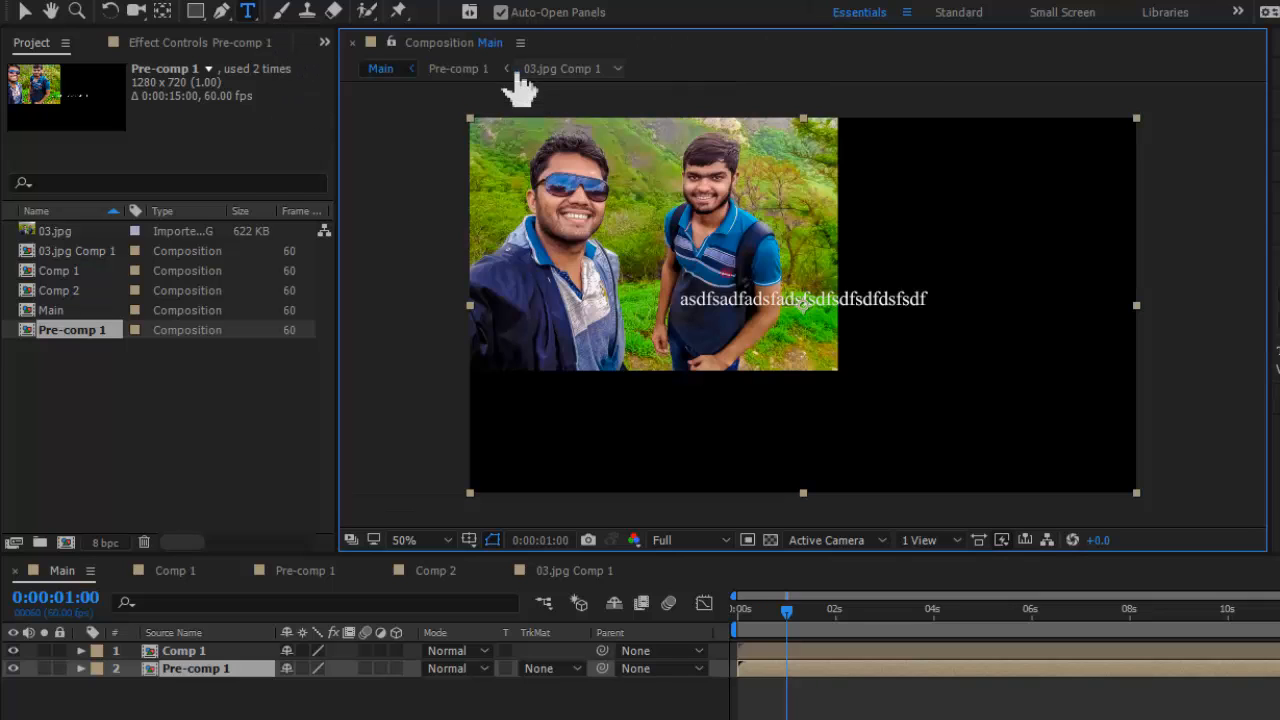
click(506, 69)
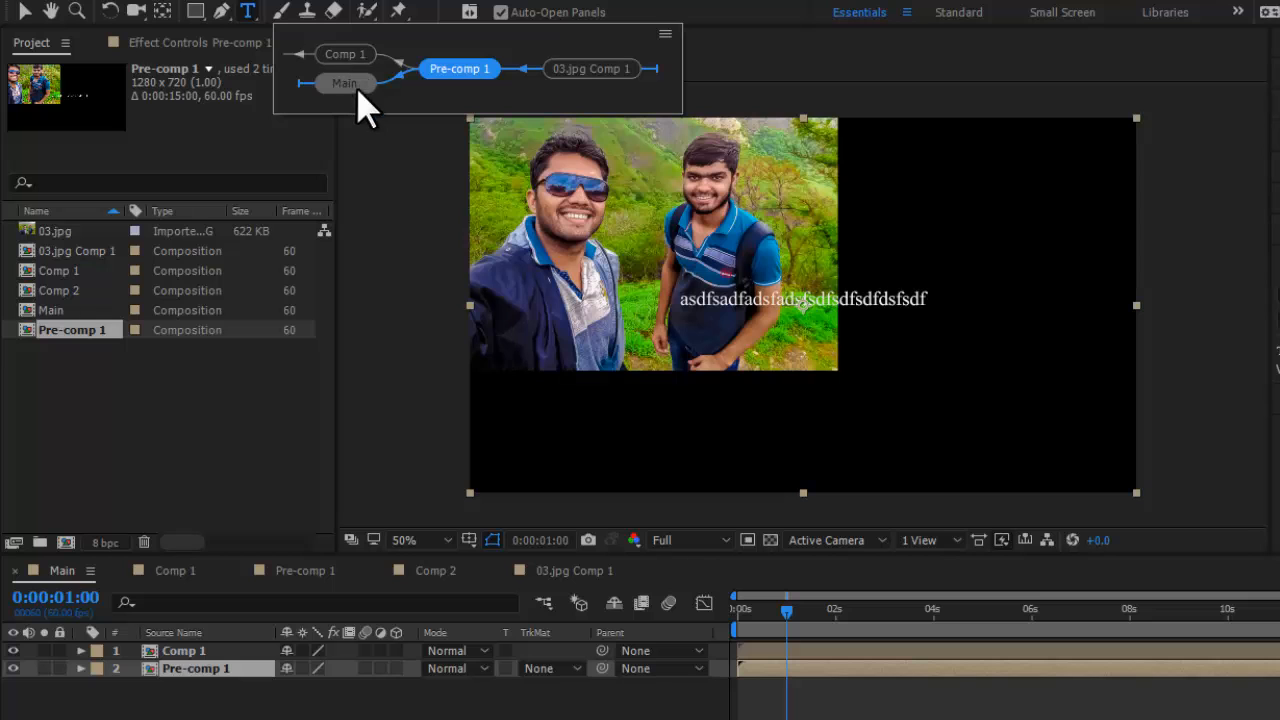
click(420, 704)
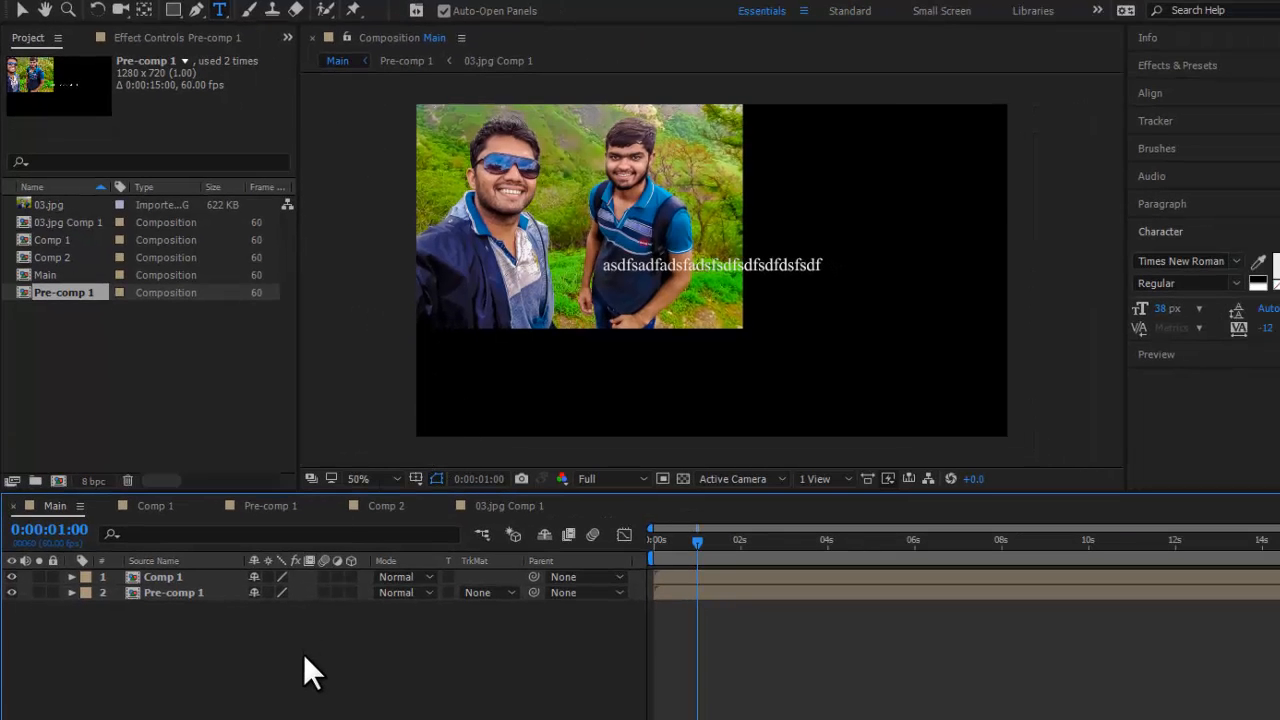
Browse Main's mini-flowchart through Comp 1 to Pre-comp 1 and try the Flow Left to Right direction.
key(Tab)
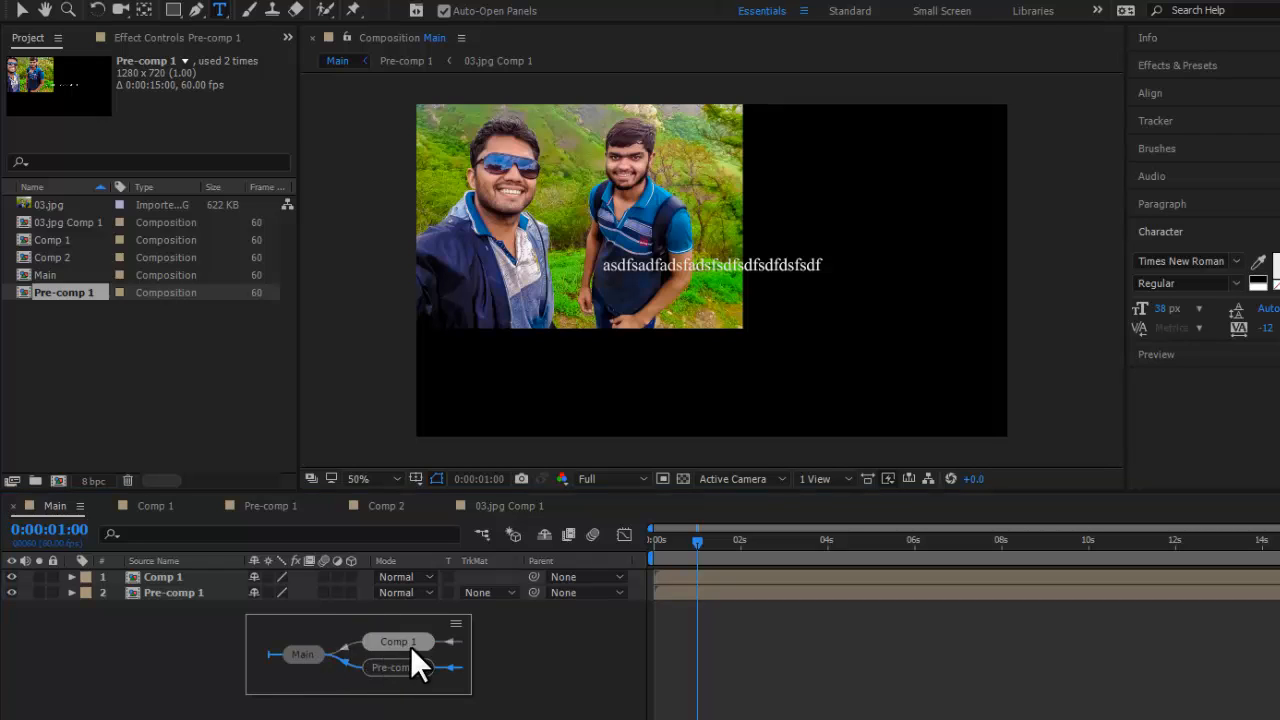
click(215, 421)
key(Tab)
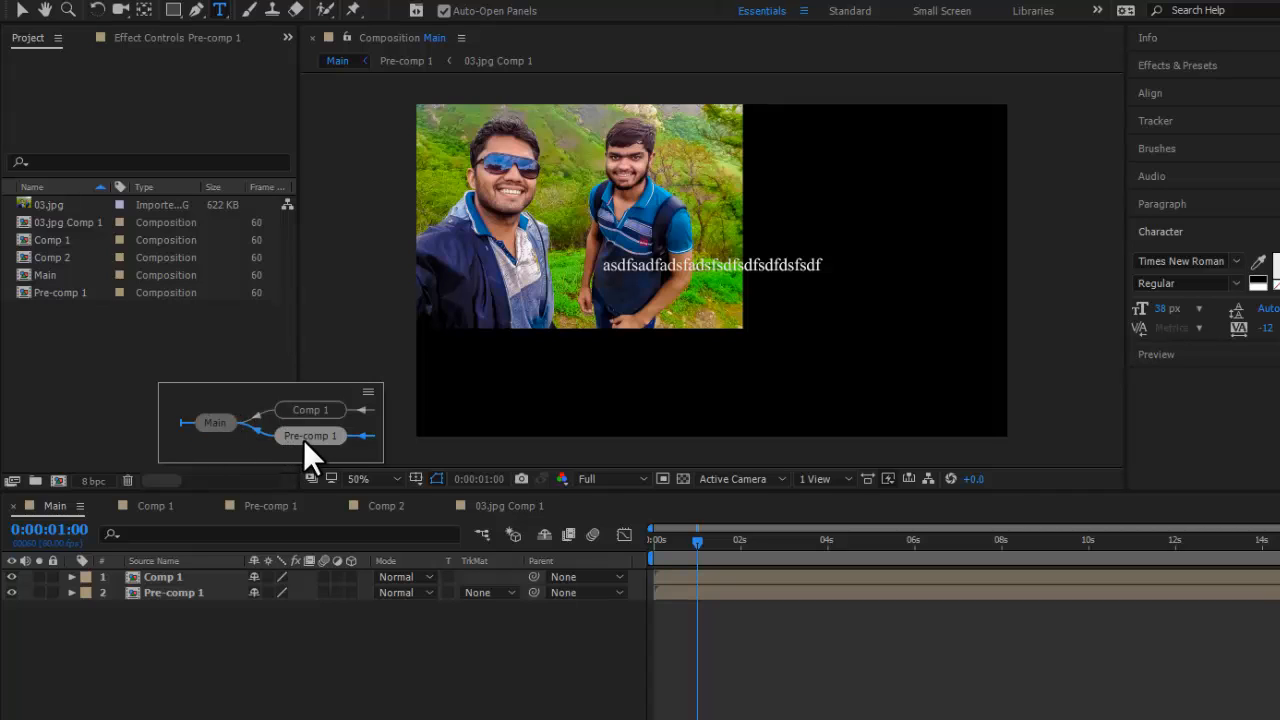
click(358, 409)
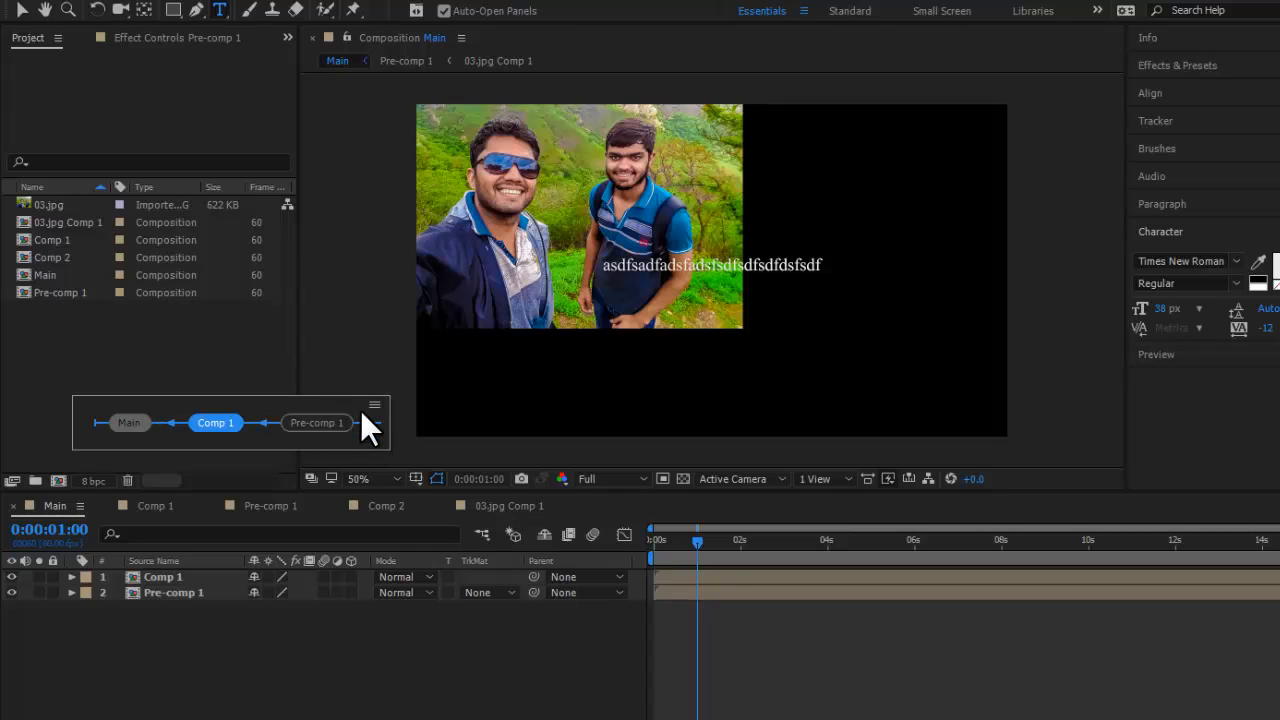
click(347, 419)
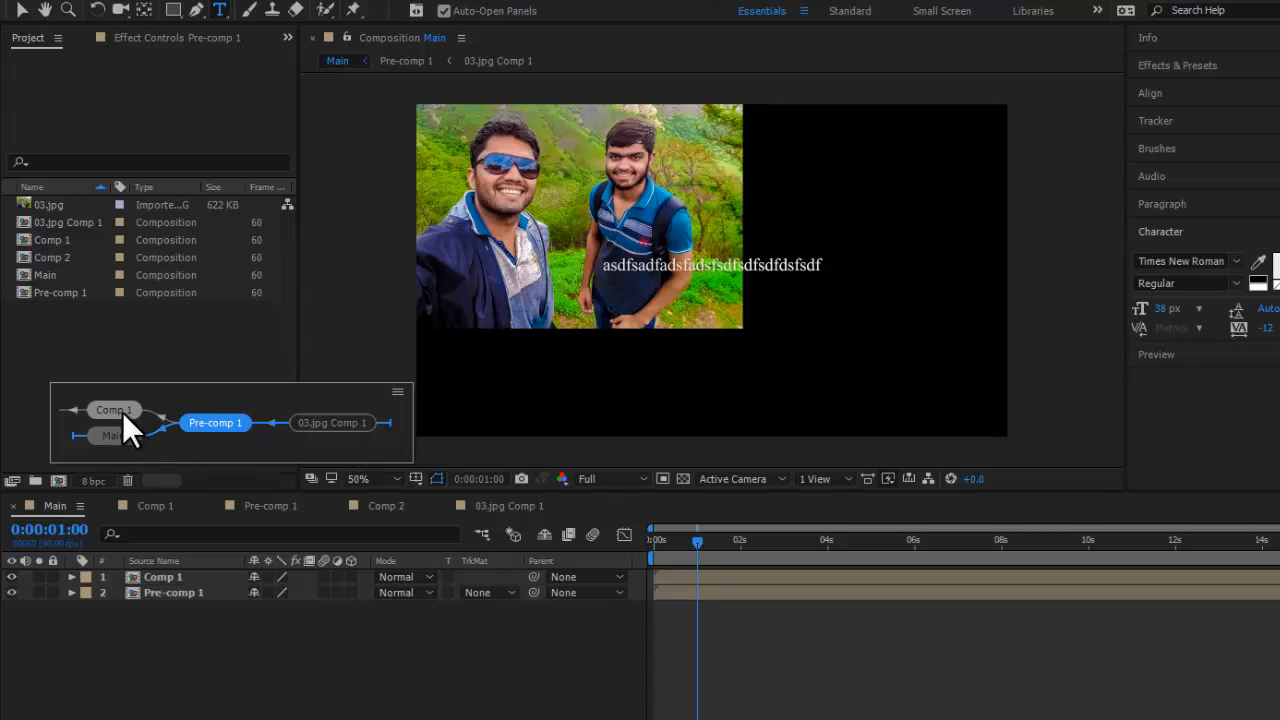
click(398, 393)
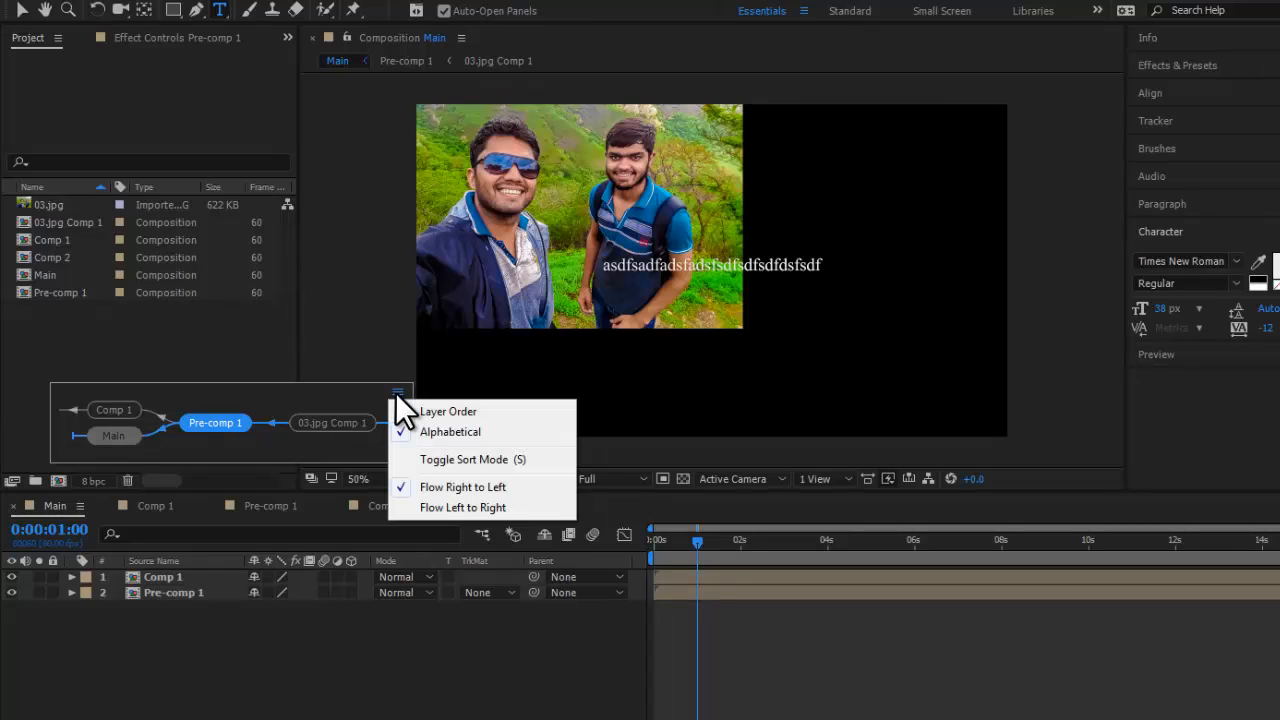
click(481, 507)
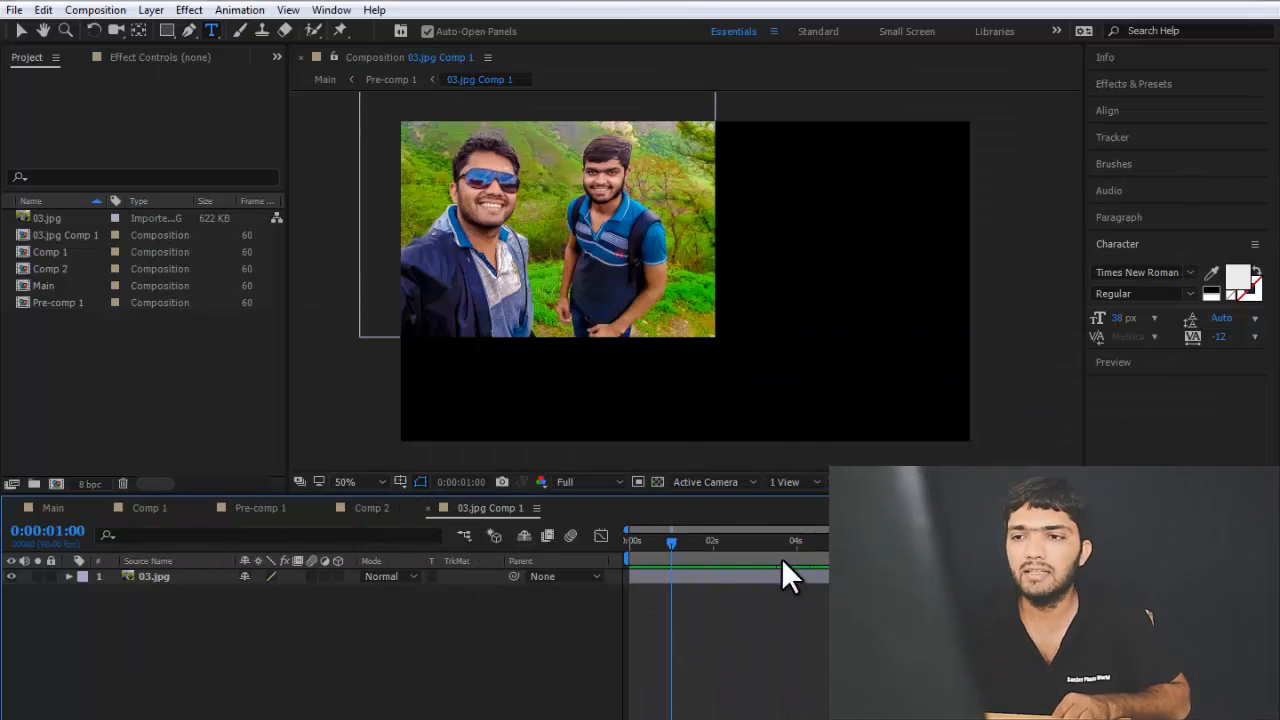
Queue 03.jpg Comp 1 for pre-rendering and set its AVI output file to 03.jpg Comp 1_1 in the photo folder.
drag(669, 540, 716, 552)
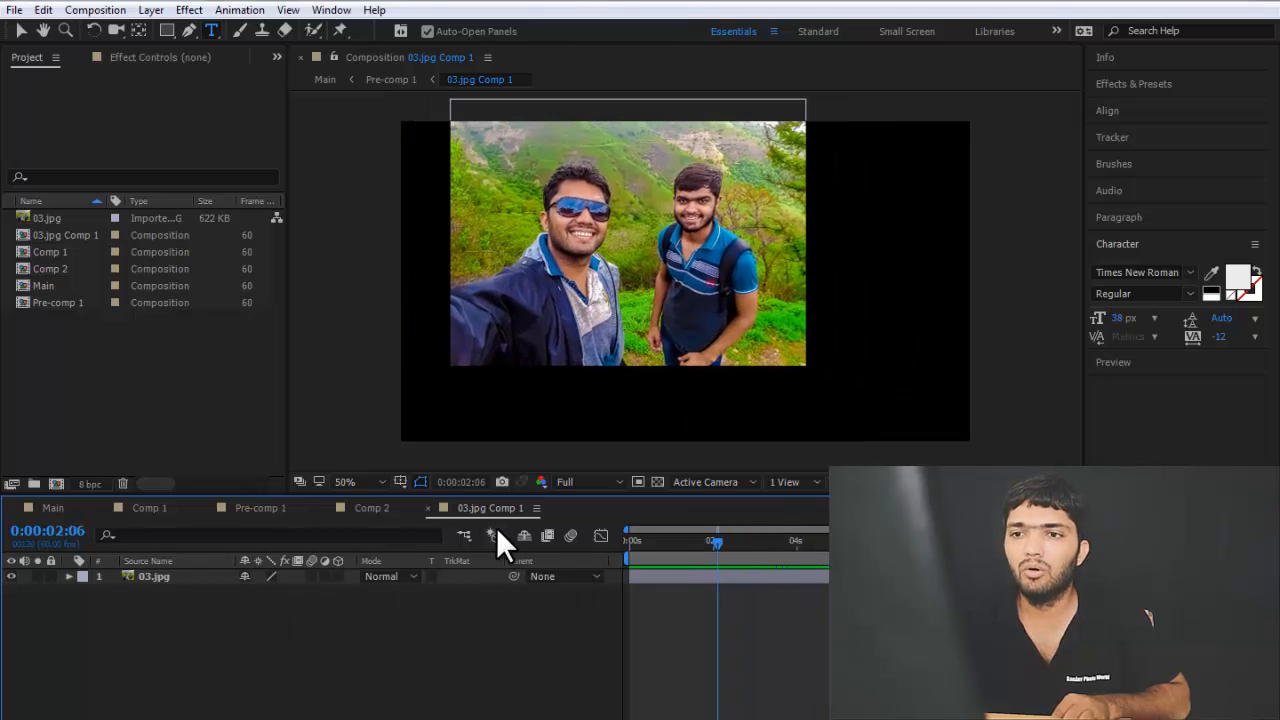
drag(636, 542, 718, 546)
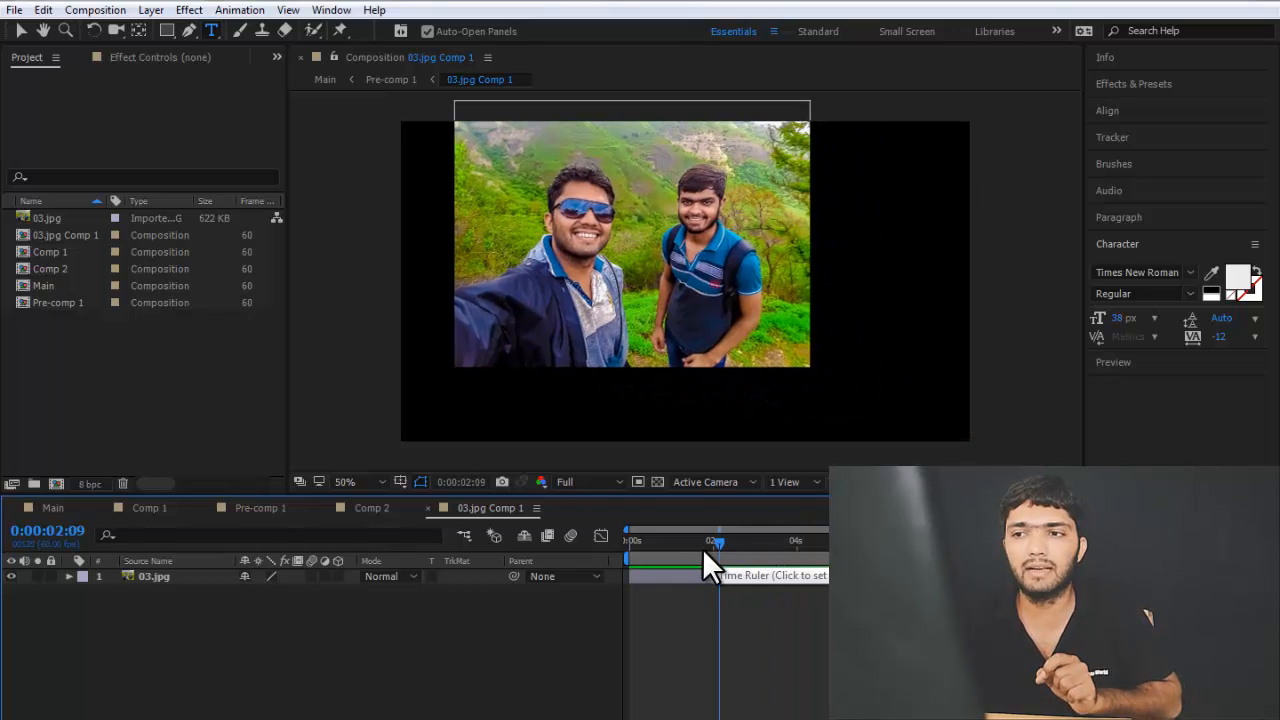
click(92, 12)
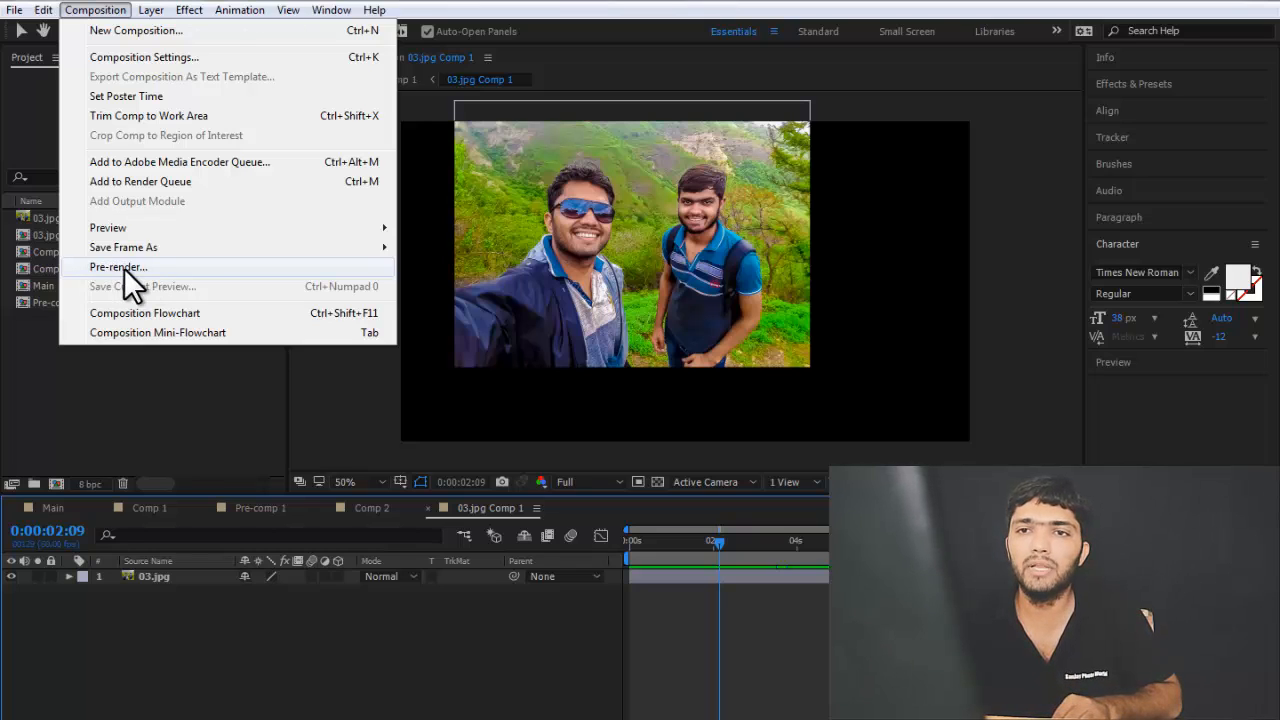
click(124, 268)
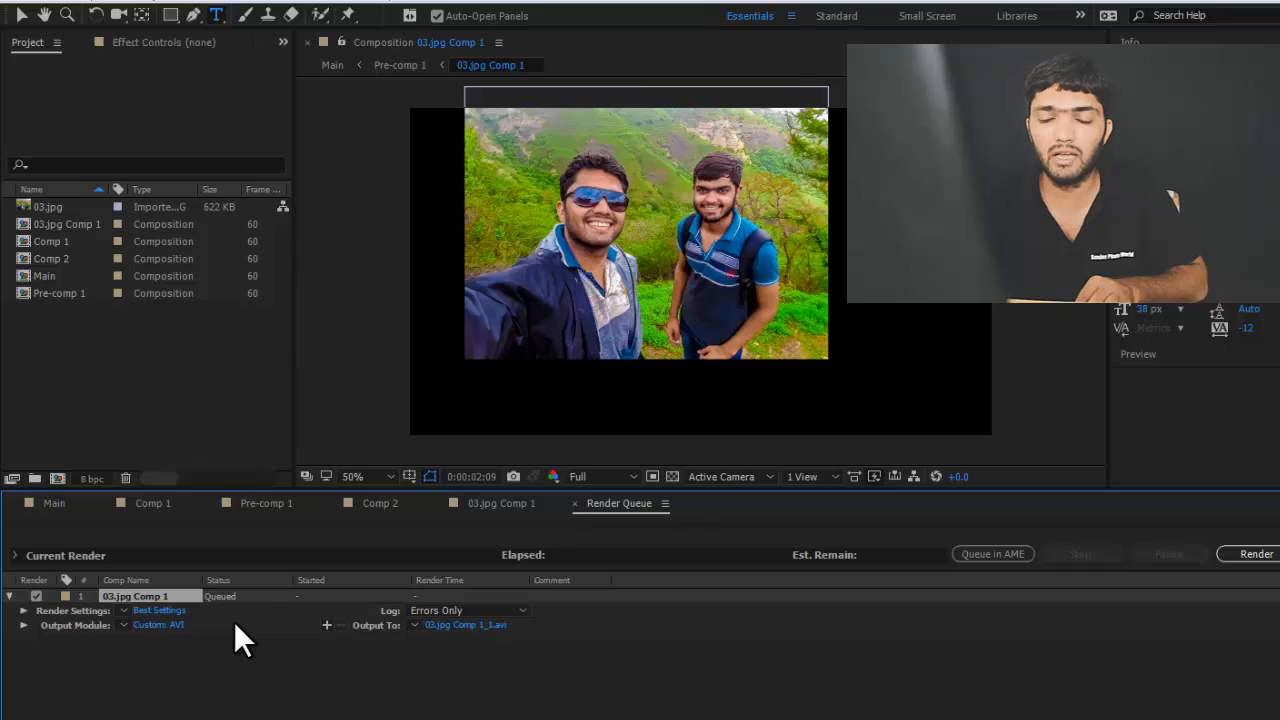
click(480, 625)
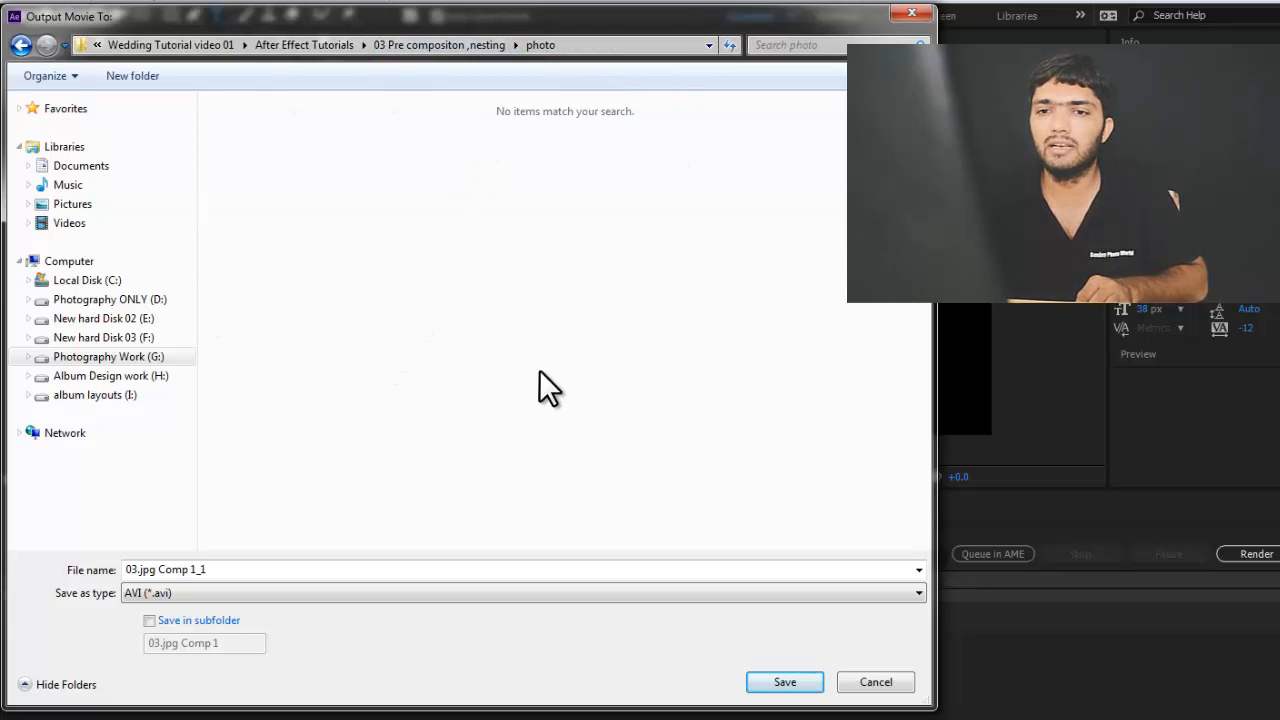
click(794, 684)
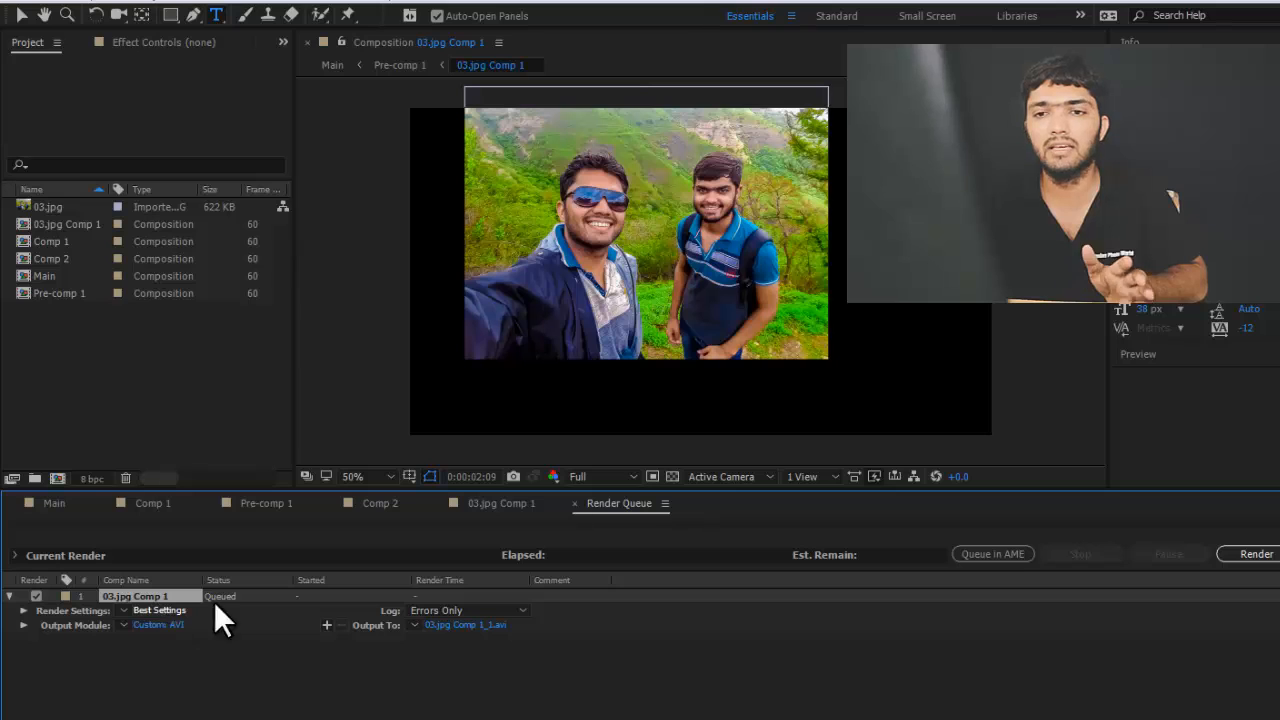
Render the queued 03.jpg Comp 1 to AVI and close the Render Queue.
click(1240, 558)
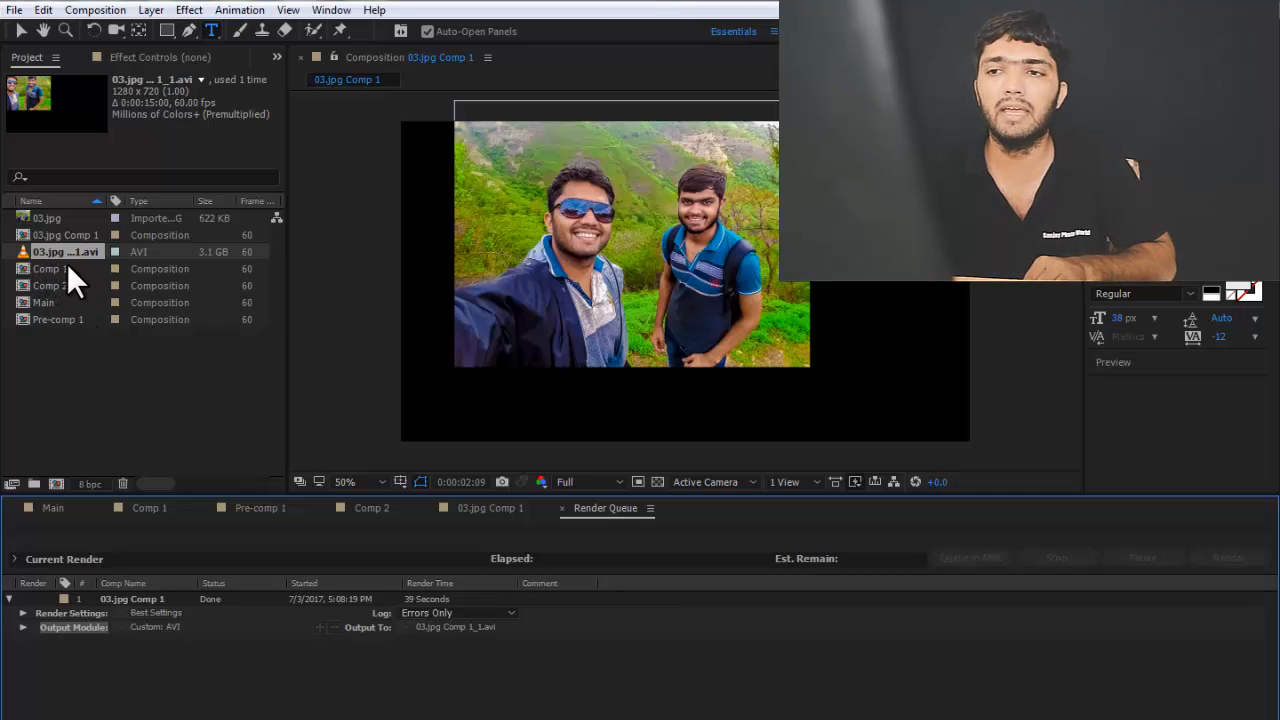
click(650, 508)
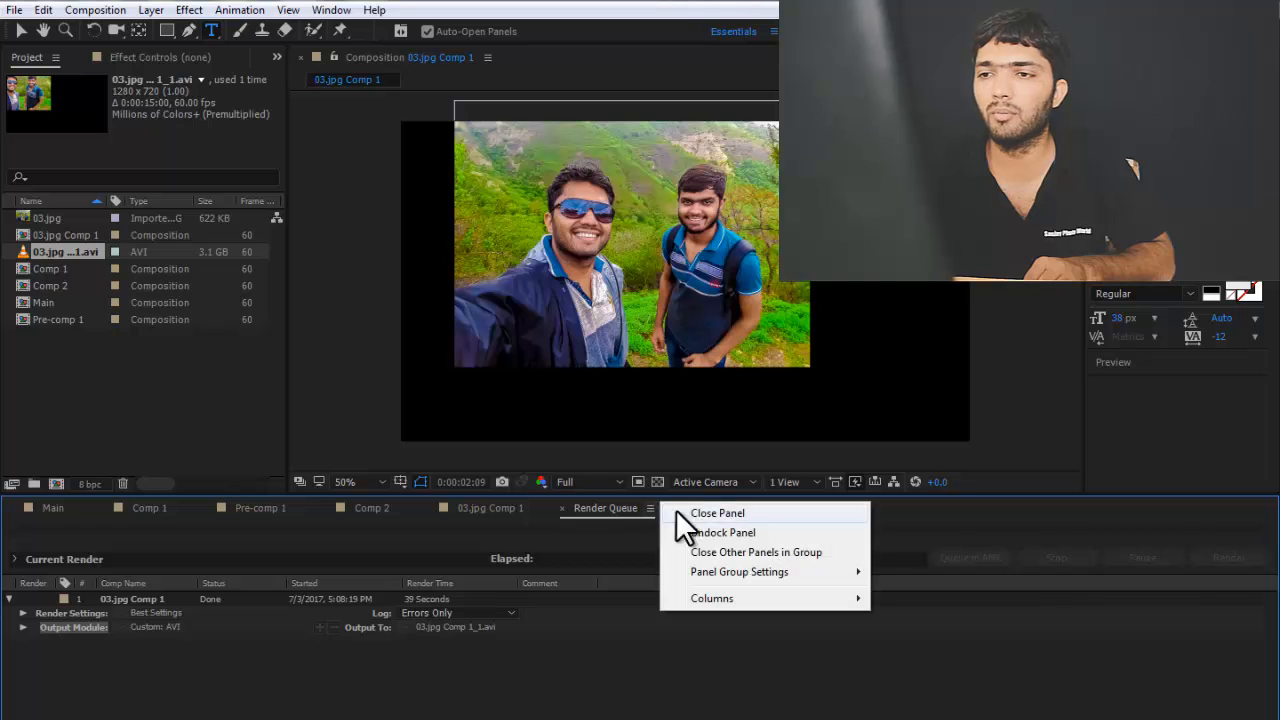
click(722, 515)
Reveal the pre-rendered 03.jpg Comp 1_1.avi footage in Explorer.
right_click(55, 252)
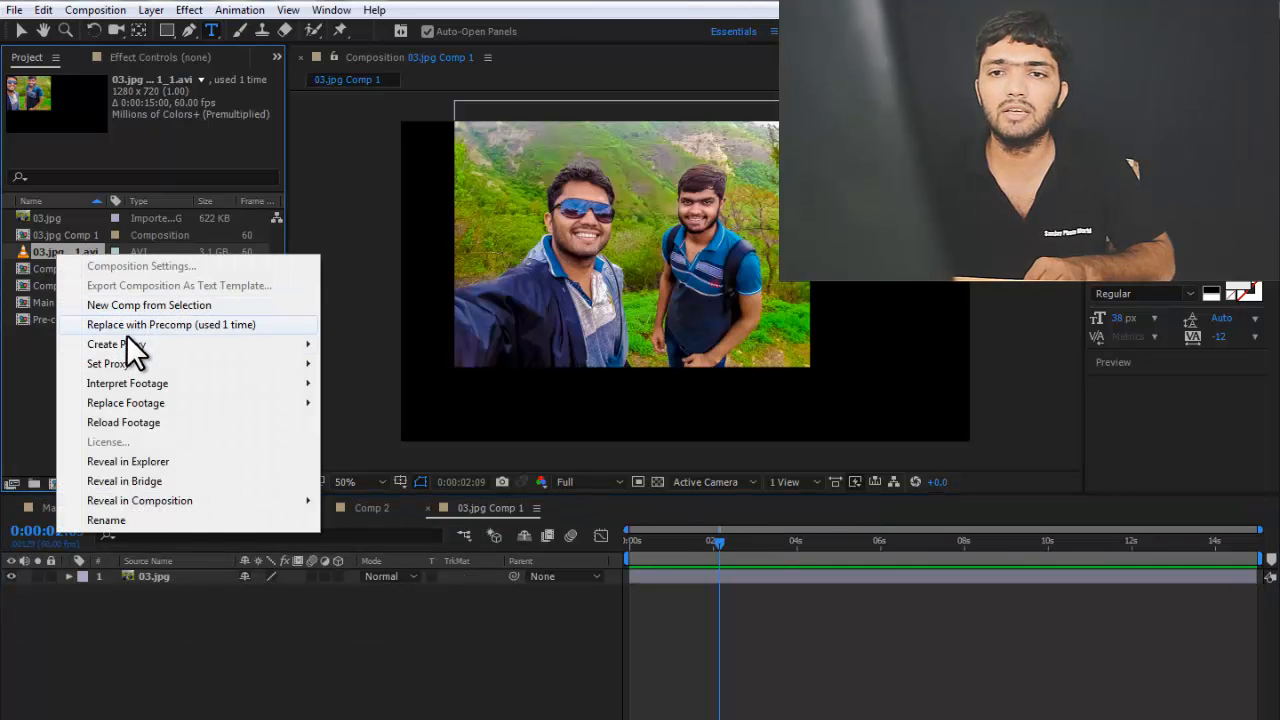
right_click(43, 249)
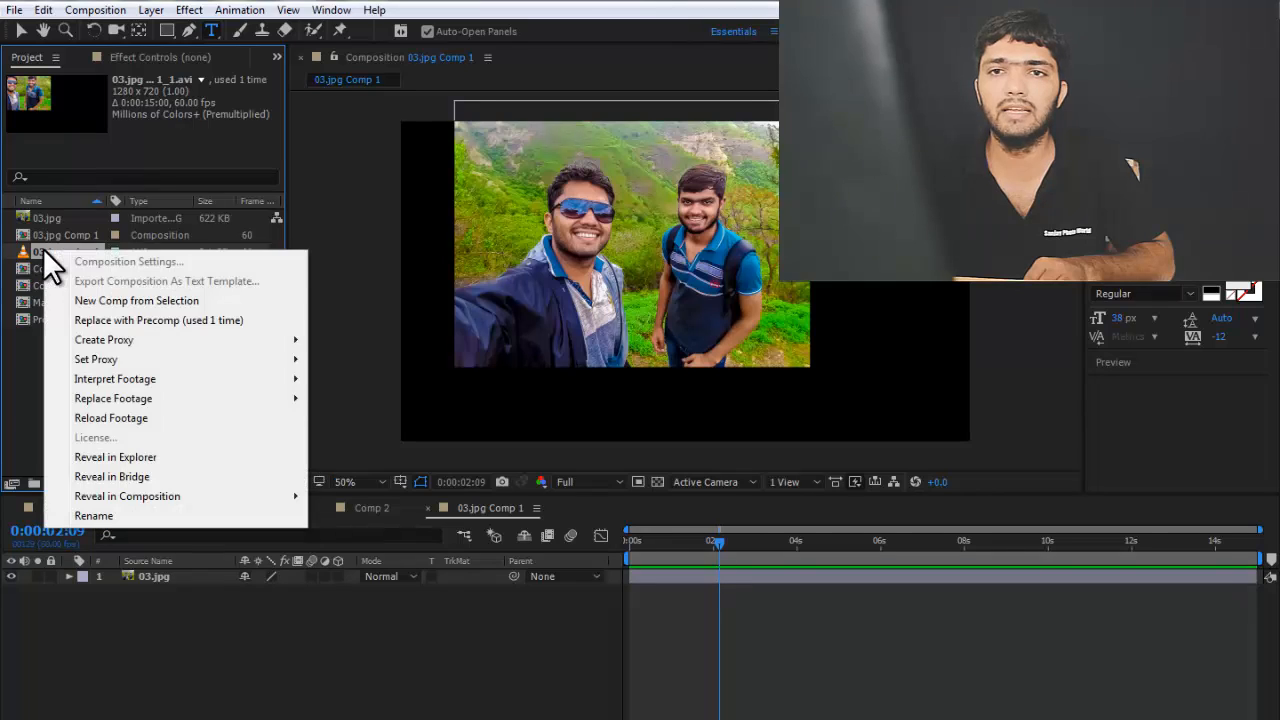
click(126, 457)
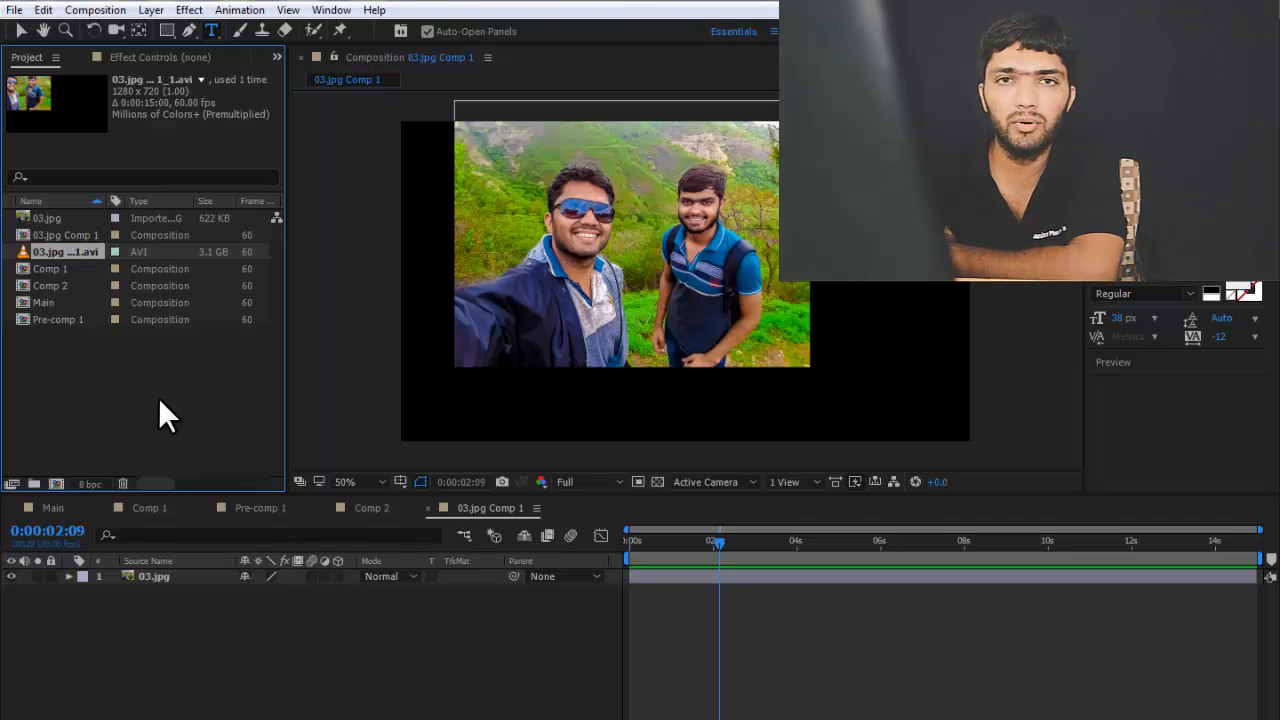
Look through the Comp 2, 03.jpg Comp 1, Pre-comp 1 and Comp 1 timelines and select the Pre-comp 1 layer in Comp 1.
click(373, 513)
click(488, 508)
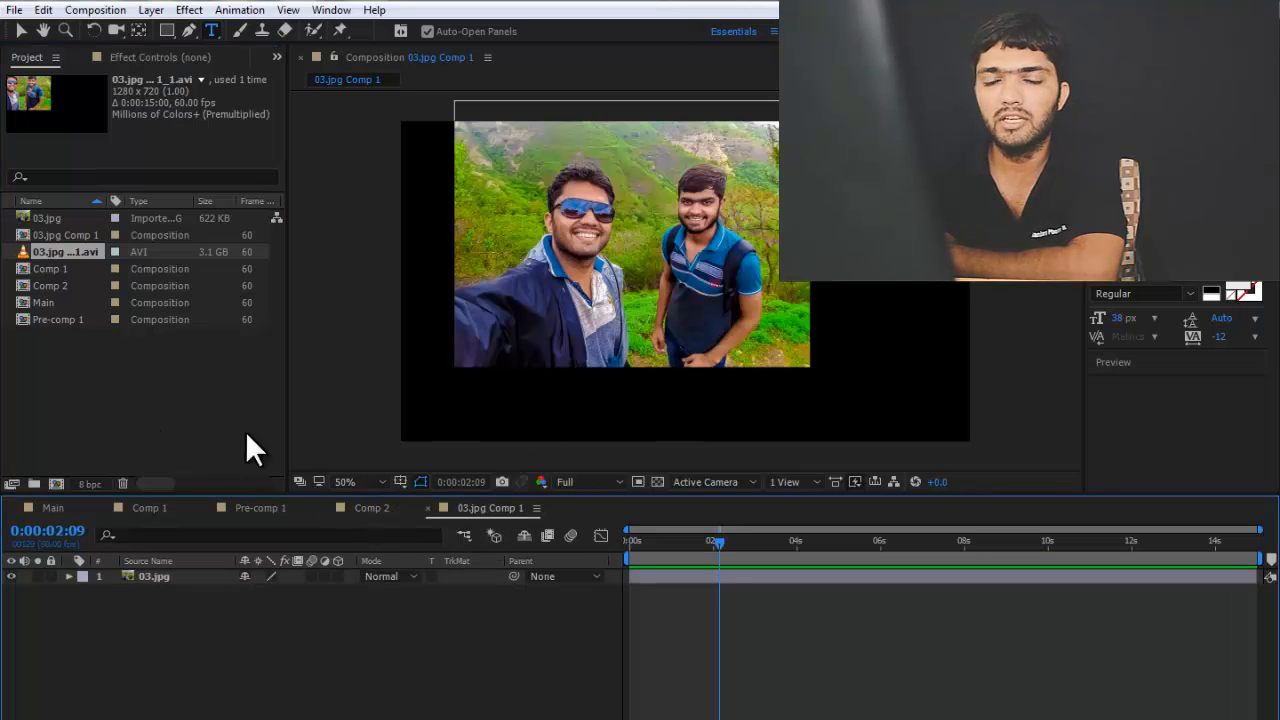
click(264, 501)
click(371, 505)
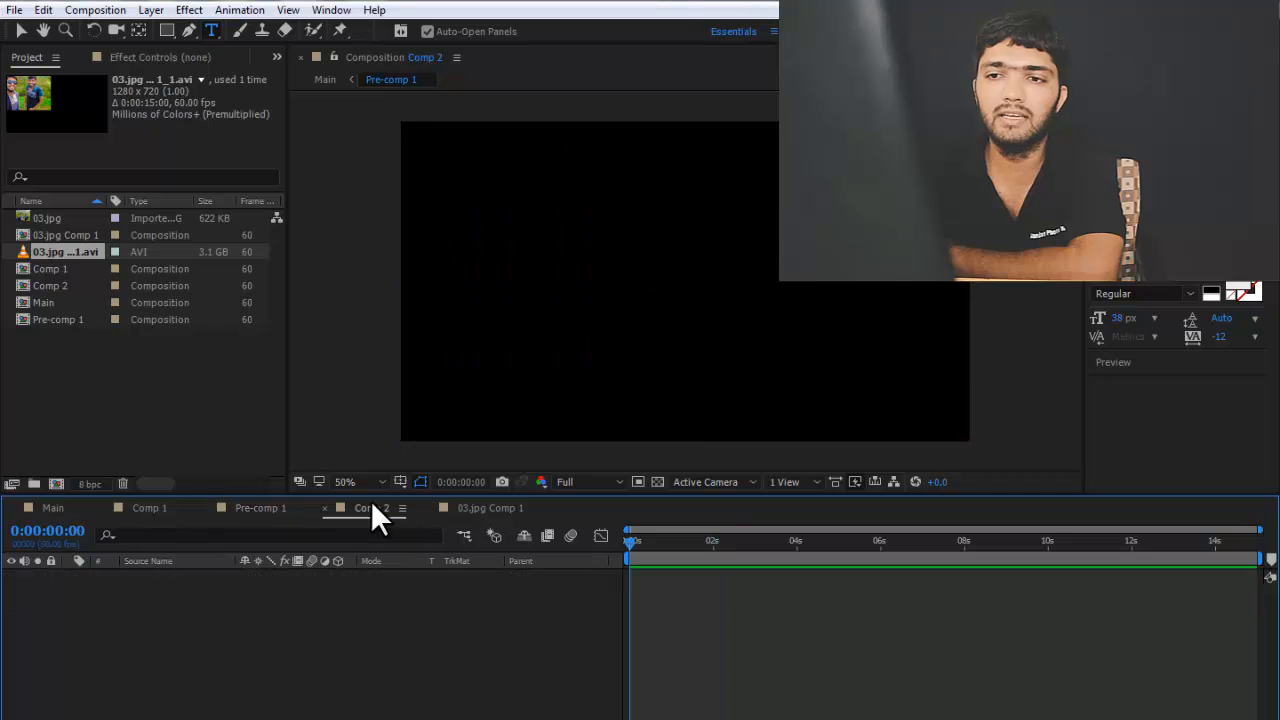
click(166, 506)
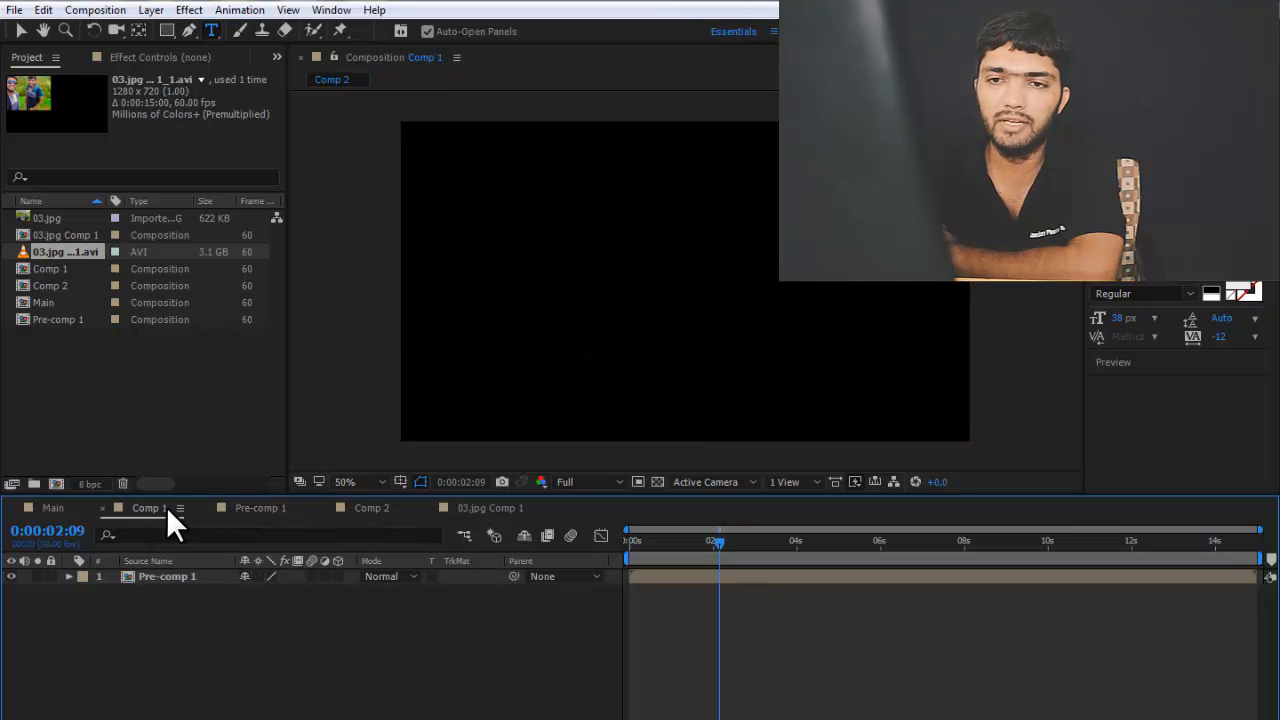
click(147, 576)
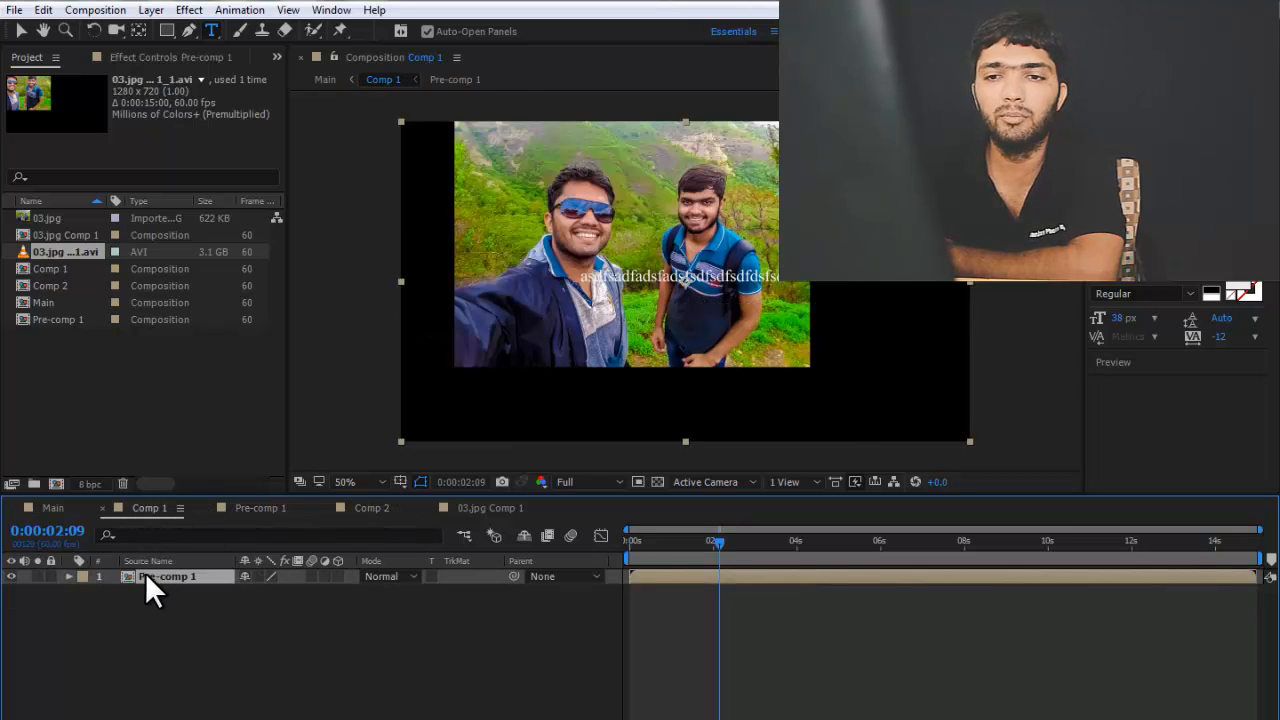